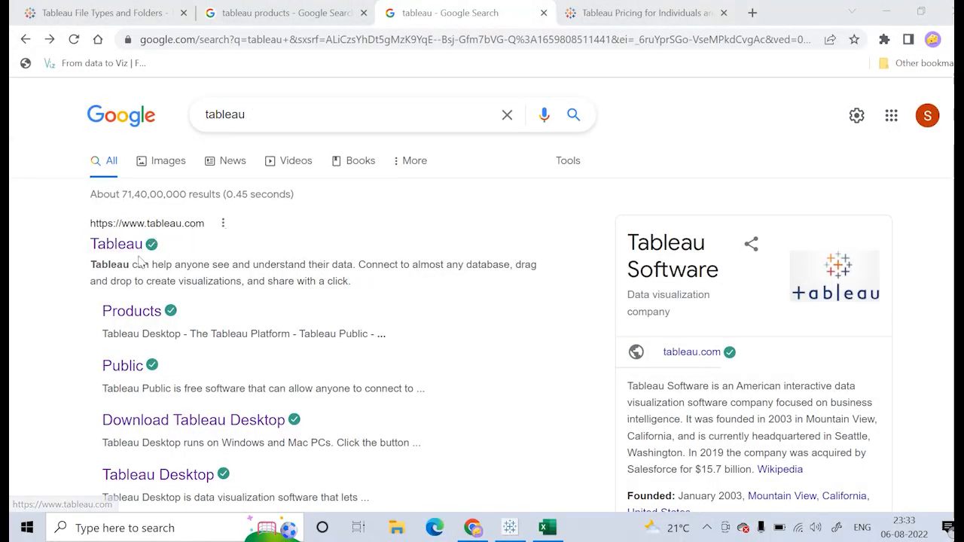
- Look at the Tableau homepage from the search results and review the Tableau product suite in the "tableau products" search
click(121, 252)
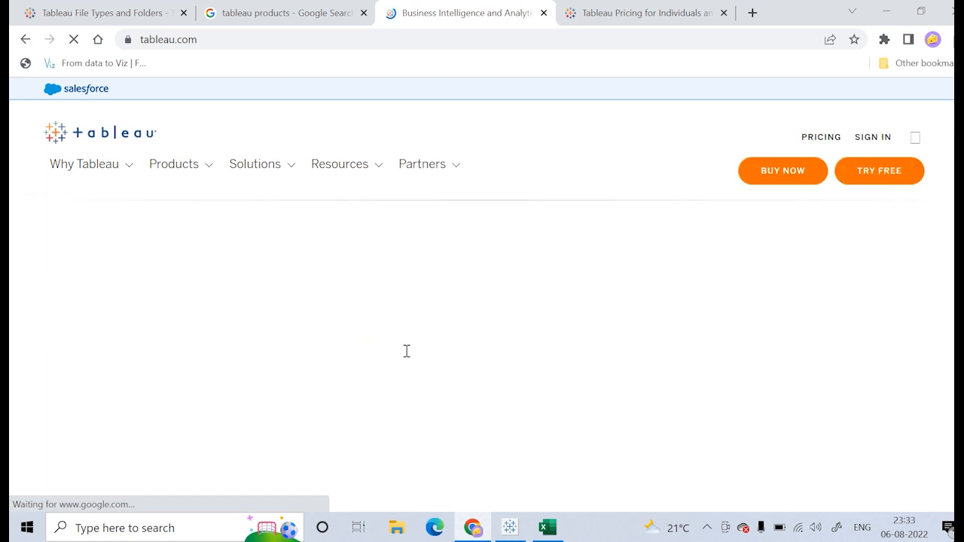
click(25, 40)
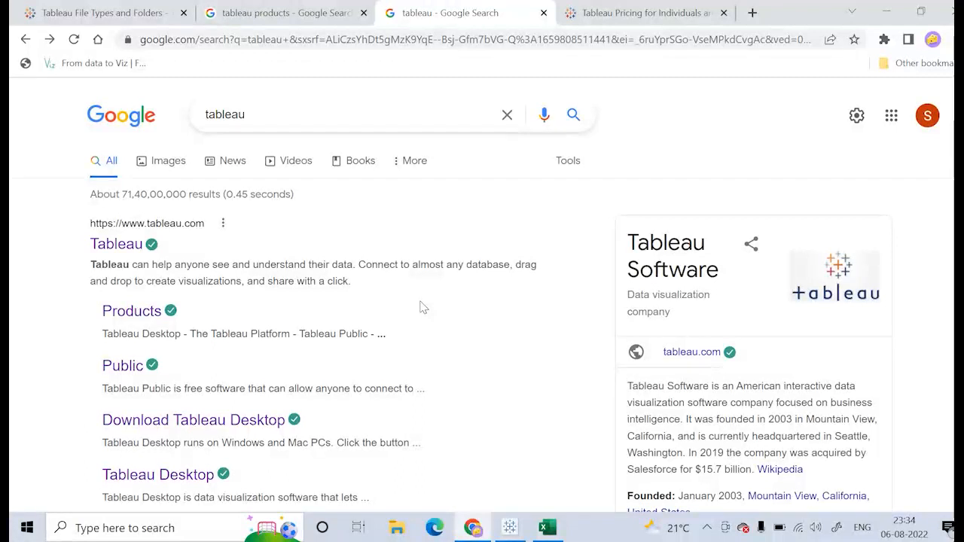
click(313, 6)
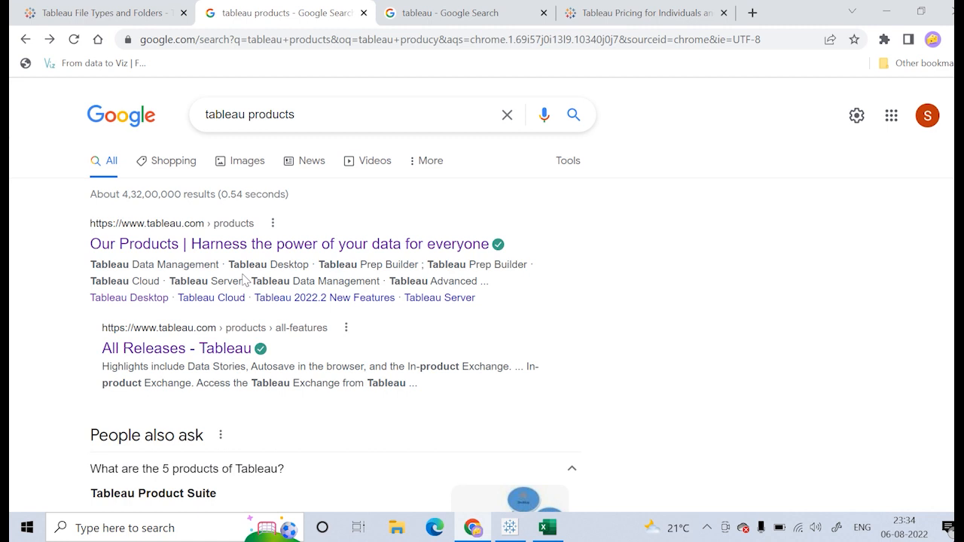
scroll(339, 336, down, 4)
scroll(324, 331, up, 1)
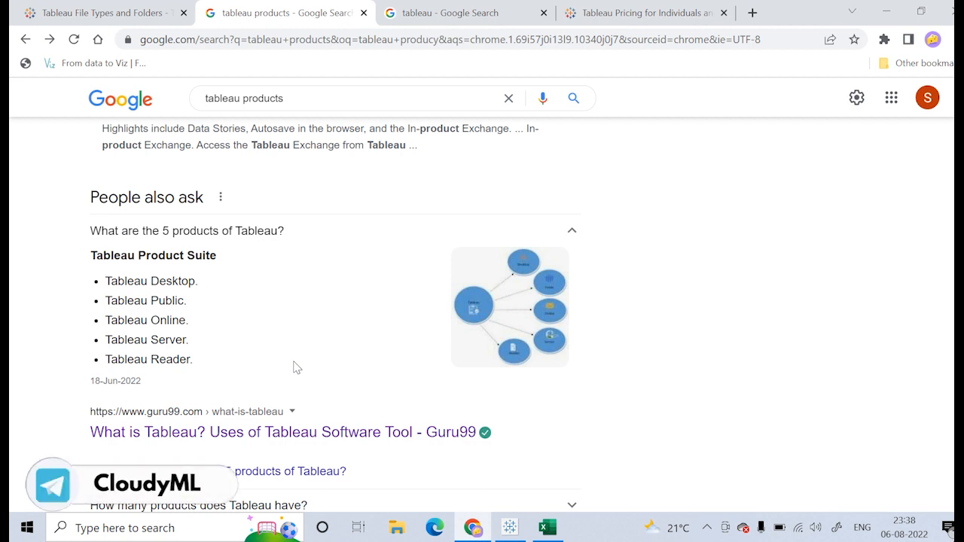
- Read the Workbooks (.twb) and Bookmarks (.tbm) descriptions on the Tableau File Types and Folders help page
click(147, 7)
scroll(527, 290, down, 2)
scroll(529, 294, up, 1)
scroll(530, 294, up, 1)
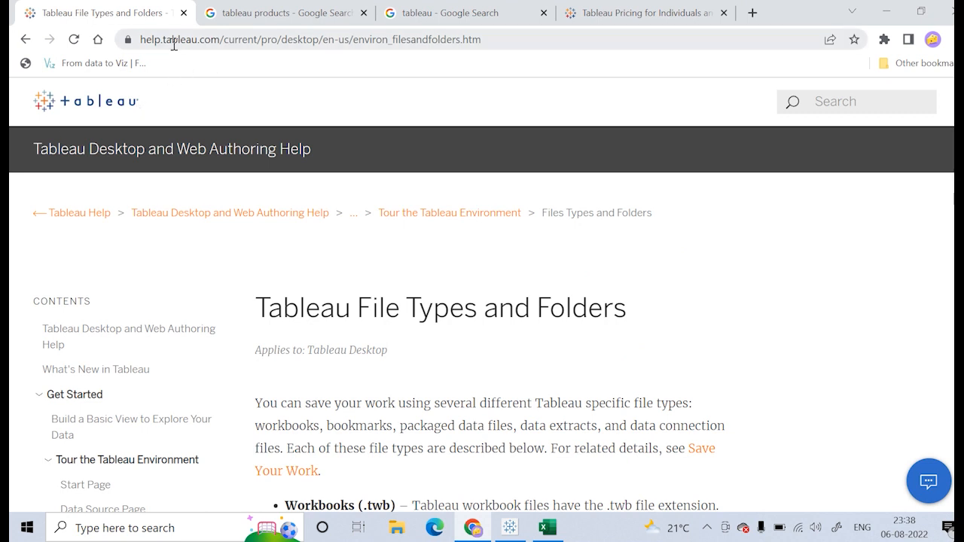
scroll(321, 319, down, 3)
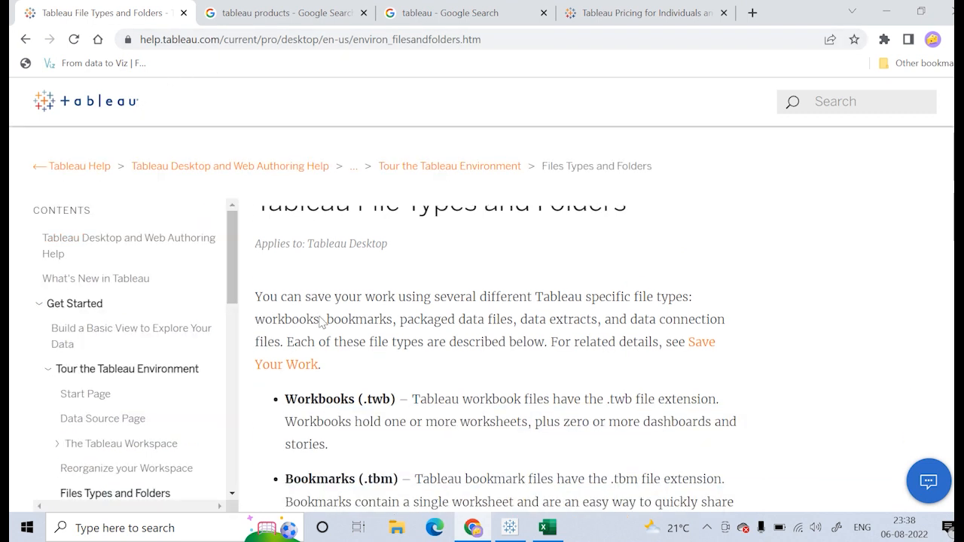
scroll(321, 316, down, 1)
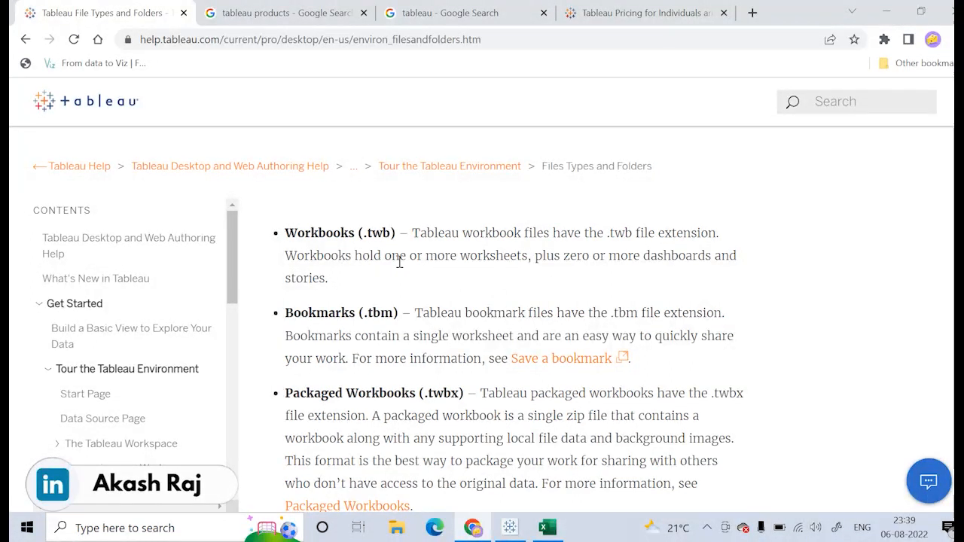
scroll(349, 291, up, 1)
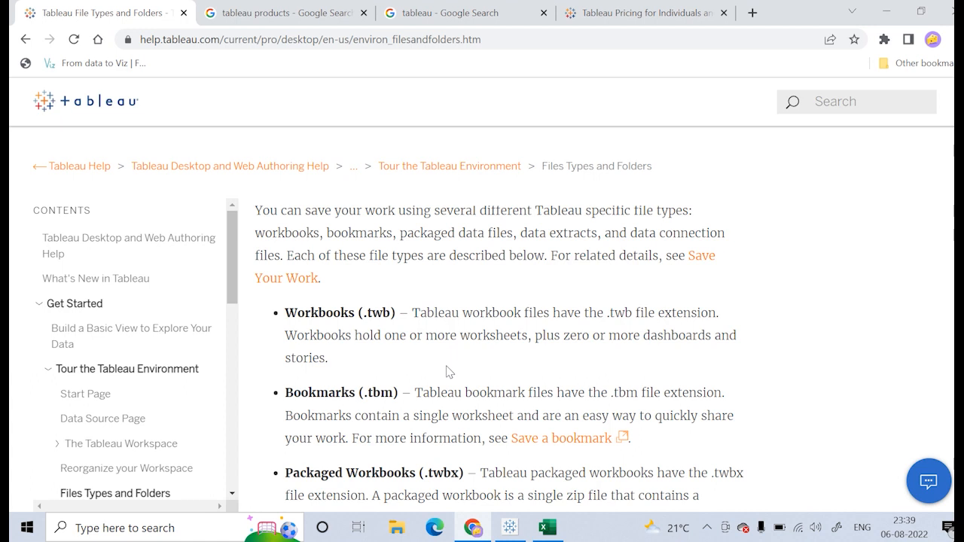
scroll(445, 370, down, 2)
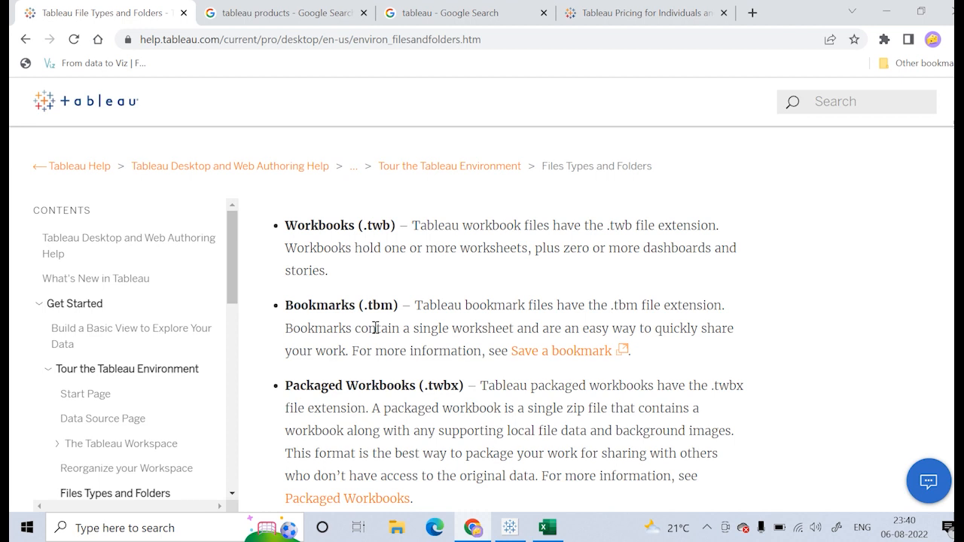
- Read the Extract (.hyper or .tde), Data Source (.tds) and Packaged Data Source (.tdsx) descriptions on the help page
scroll(375, 329, down, 3)
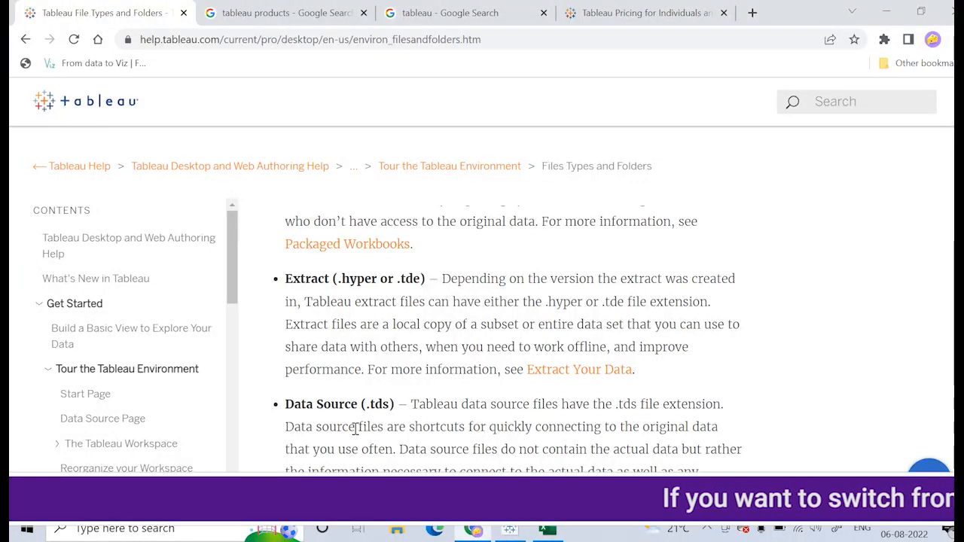
scroll(399, 431, down, 3)
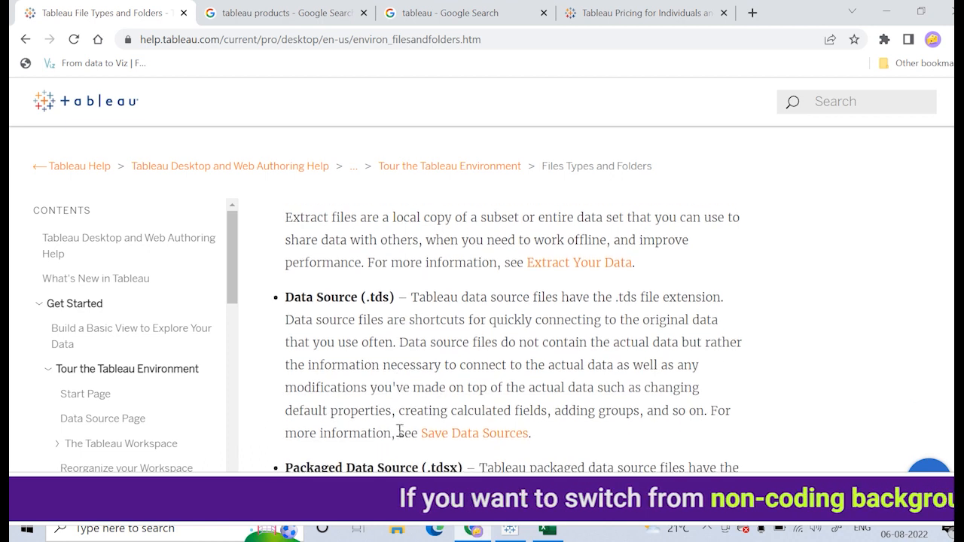
scroll(399, 431, down, 3)
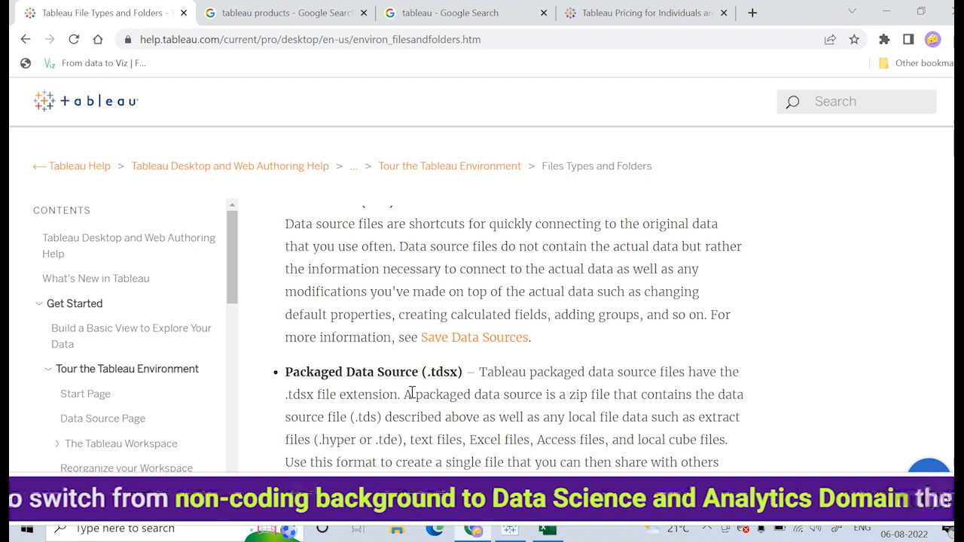
scroll(515, 397, down, 4)
scroll(515, 397, up, 1)
scroll(515, 398, up, 15)
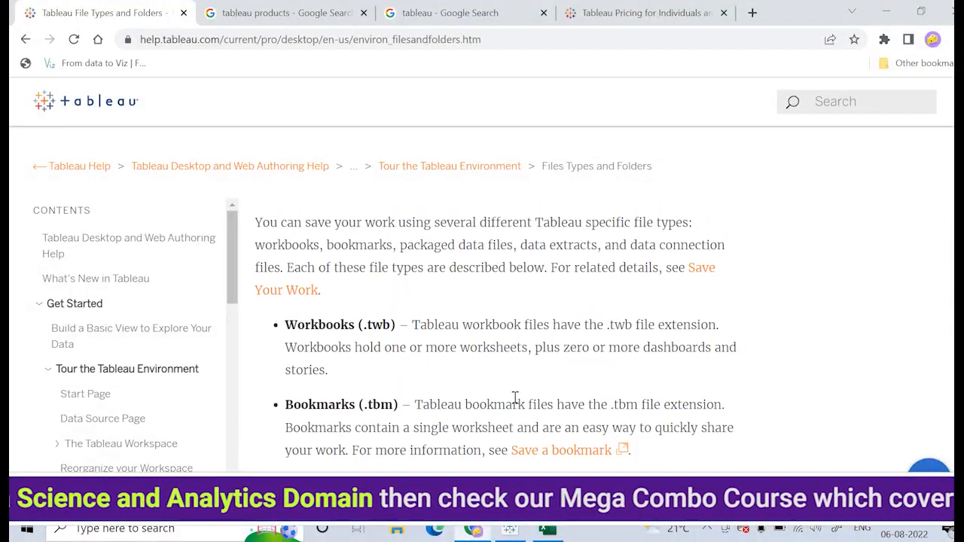
- Skim the whole file types help page and return to the workbook, bookmark and packaged workbook descriptions
scroll(515, 398, up, 3)
scroll(515, 398, down, 3)
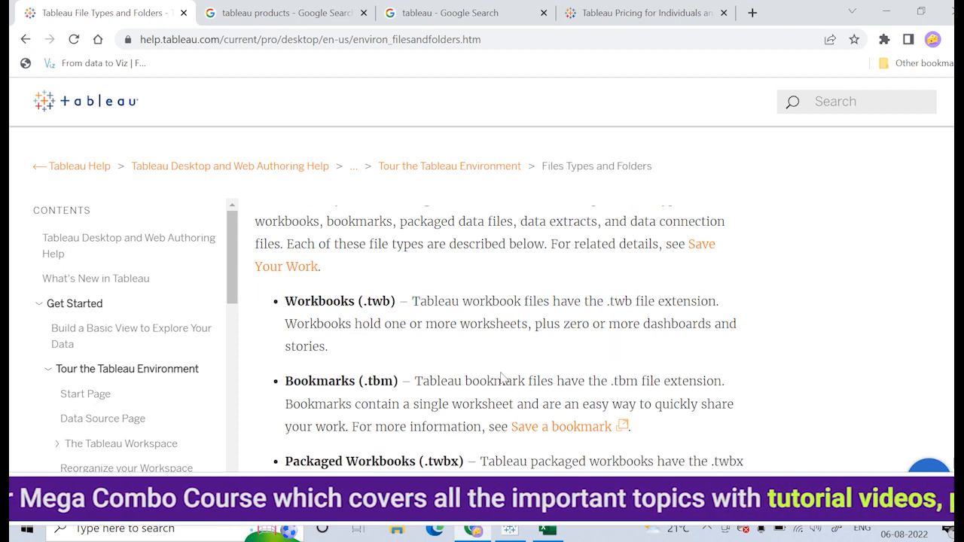
scroll(500, 373, down, 2)
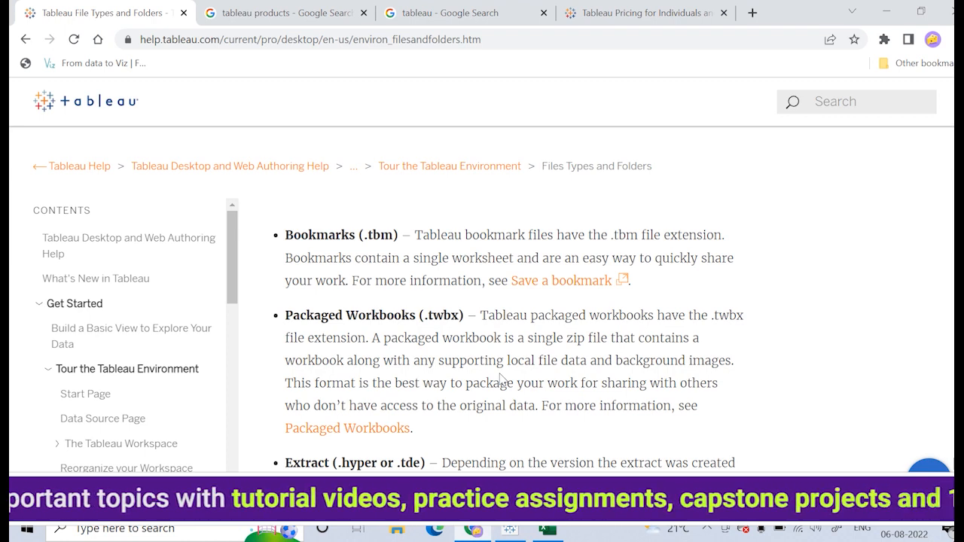
scroll(500, 379, down, 10)
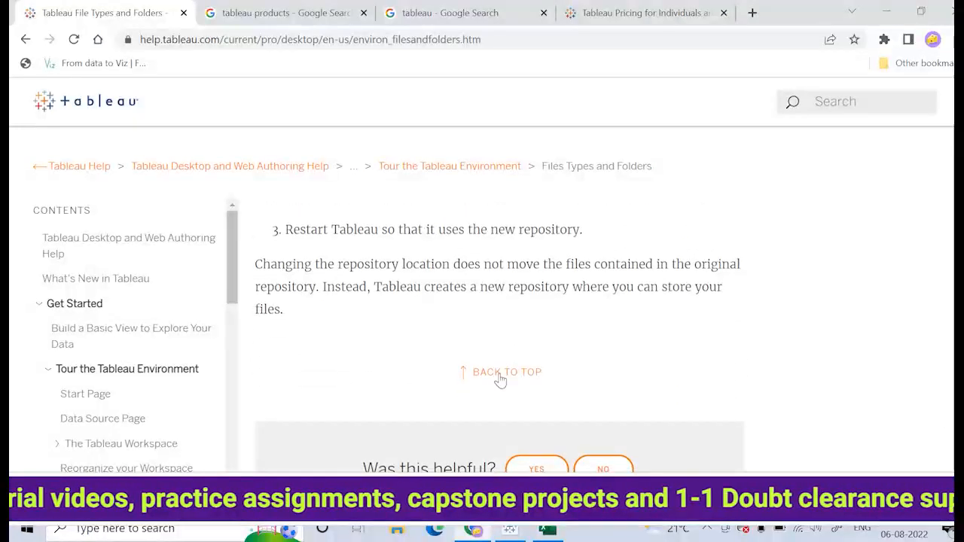
click(503, 374)
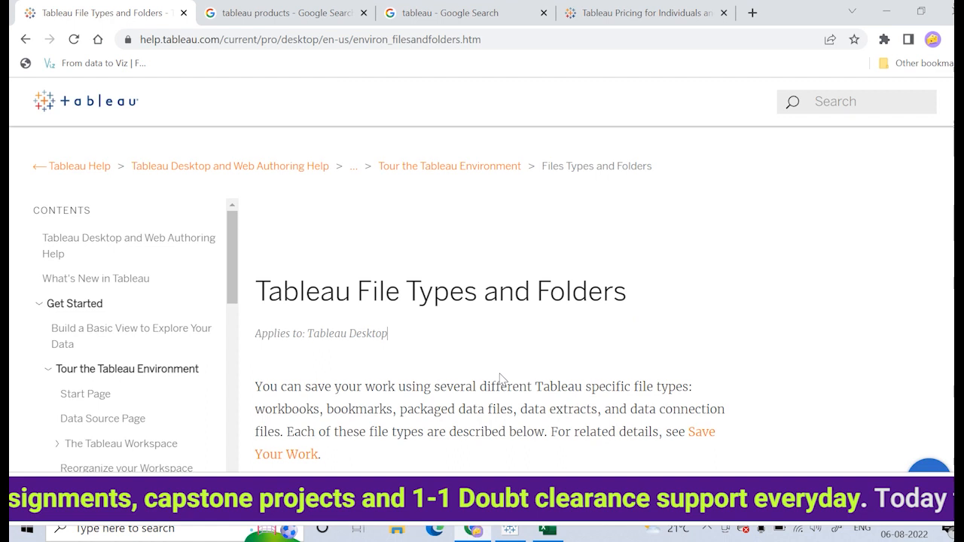
scroll(503, 380, down, 1)
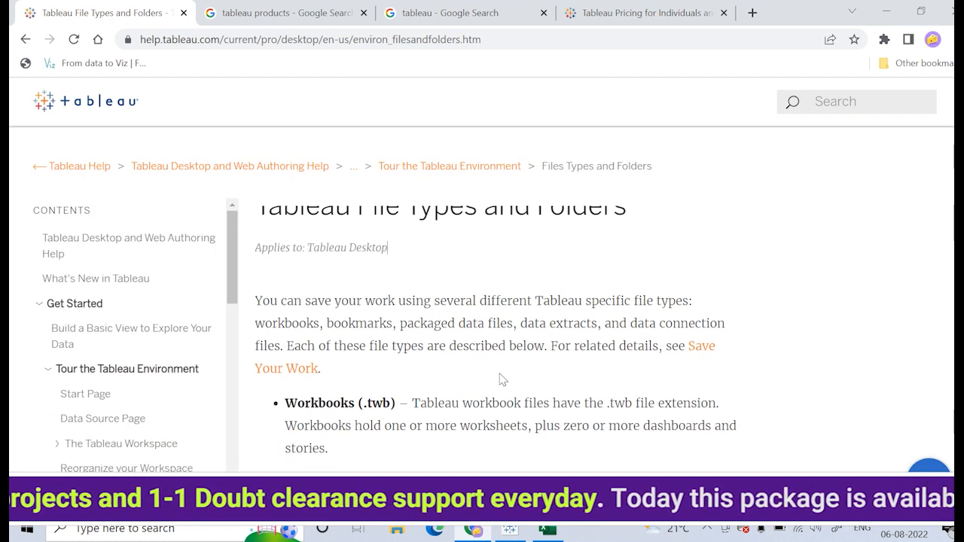
scroll(502, 380, down, 2)
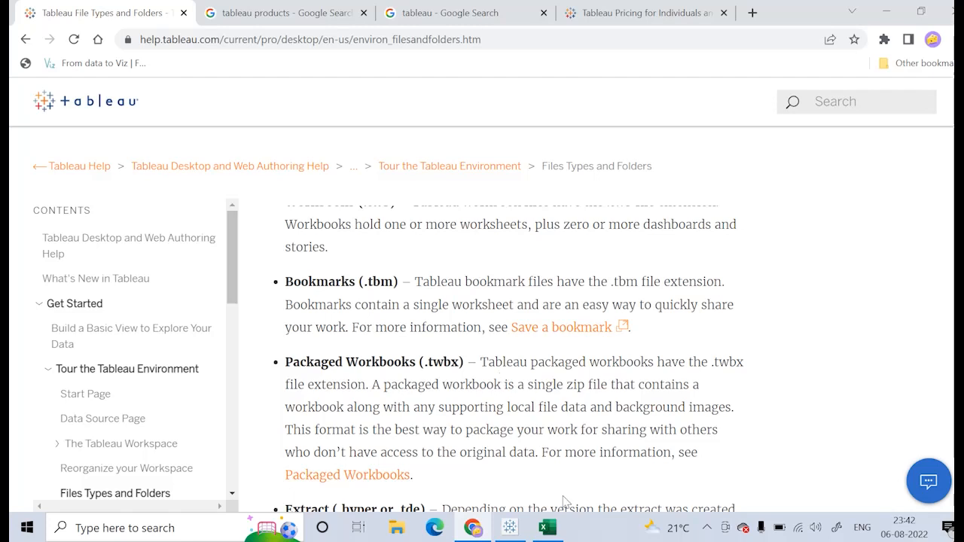
- Switch to the data workbook in Excel and turn on filters for the header row of the table
click(549, 528)
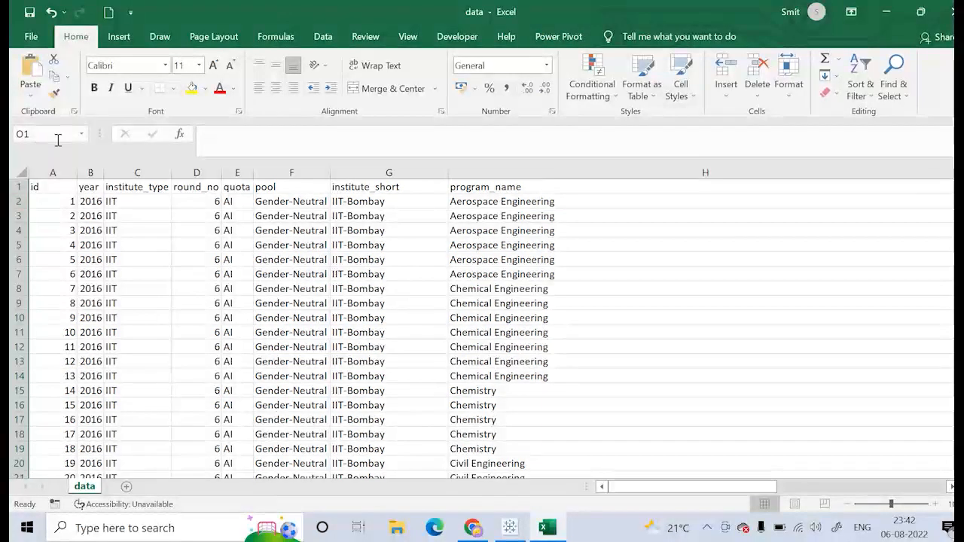
click(53, 174)
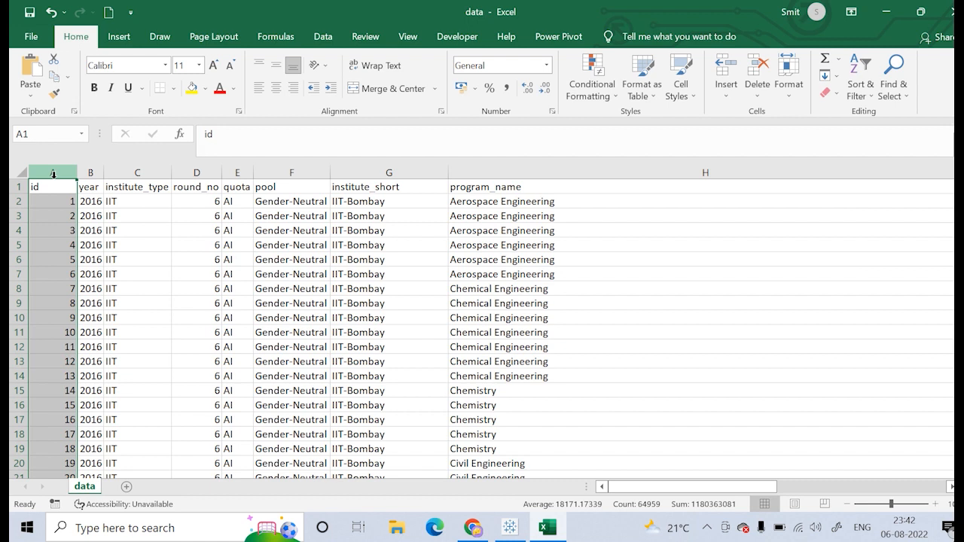
click(90, 183)
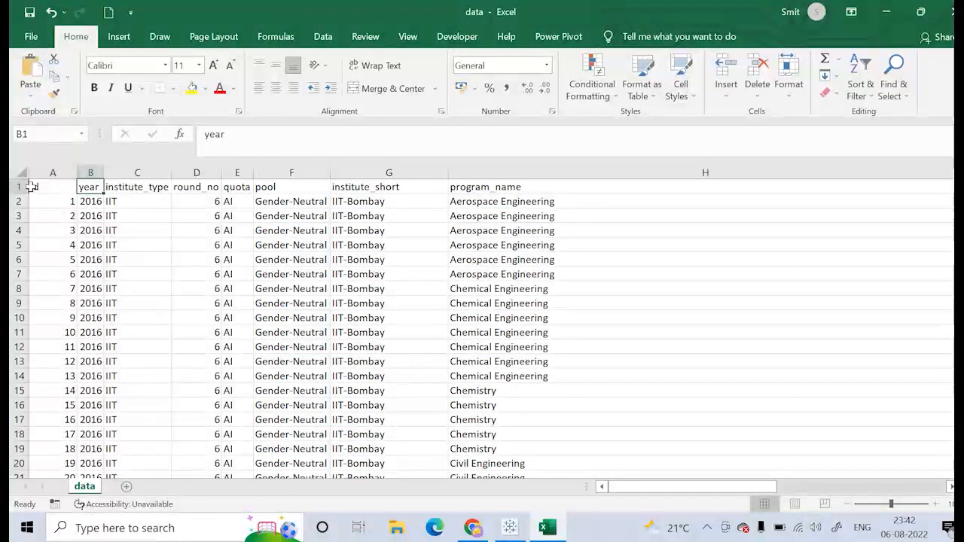
click(868, 98)
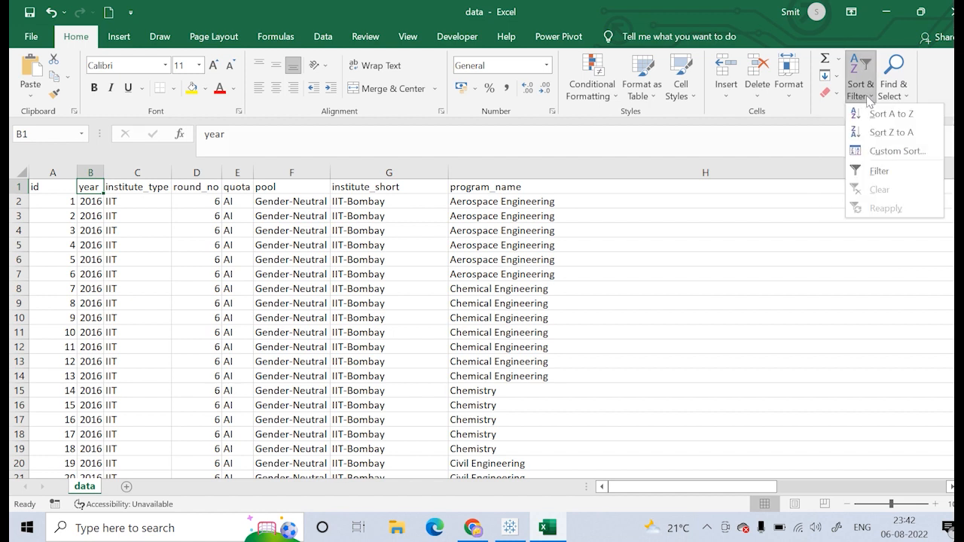
click(879, 172)
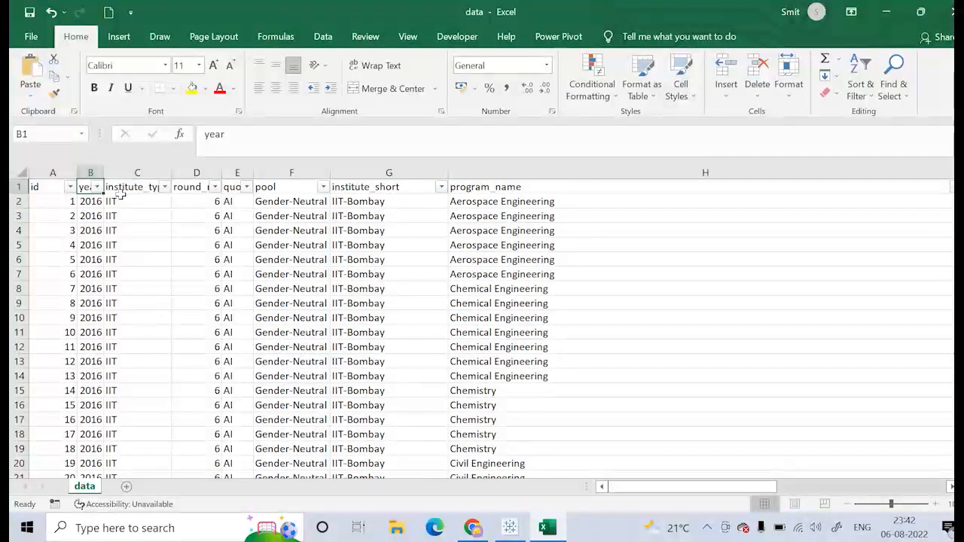
- Autofit the year column and check the available filter values of the year and institute_type columns
double_click(103, 173)
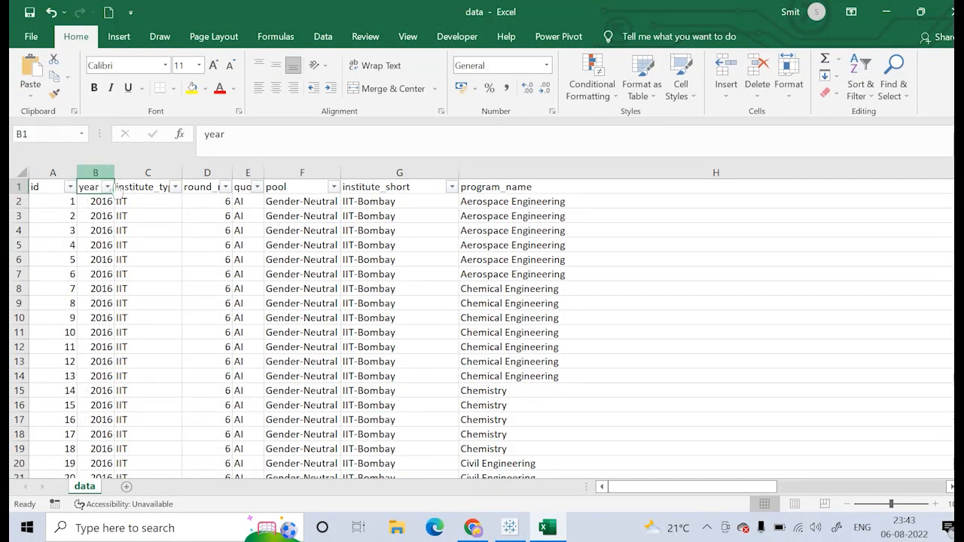
click(108, 187)
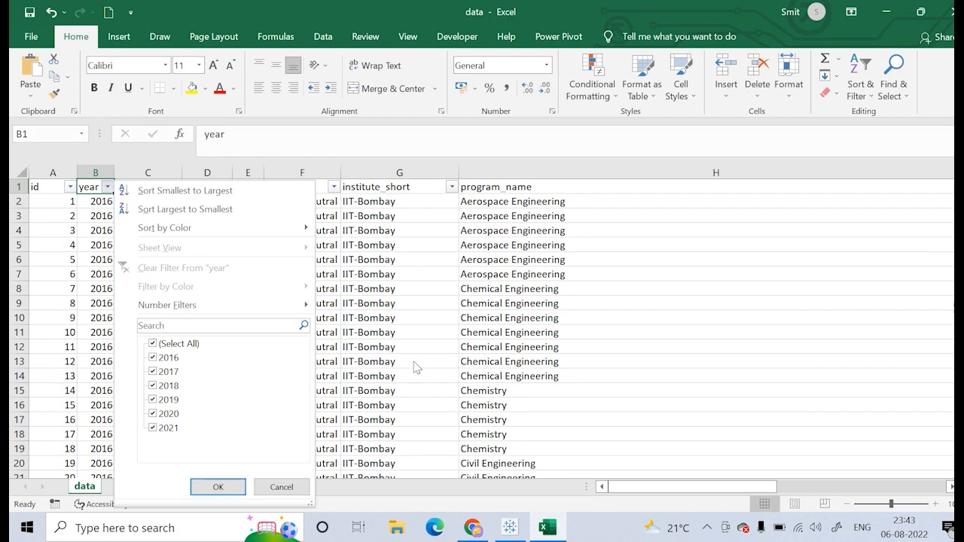
click(217, 486)
click(173, 188)
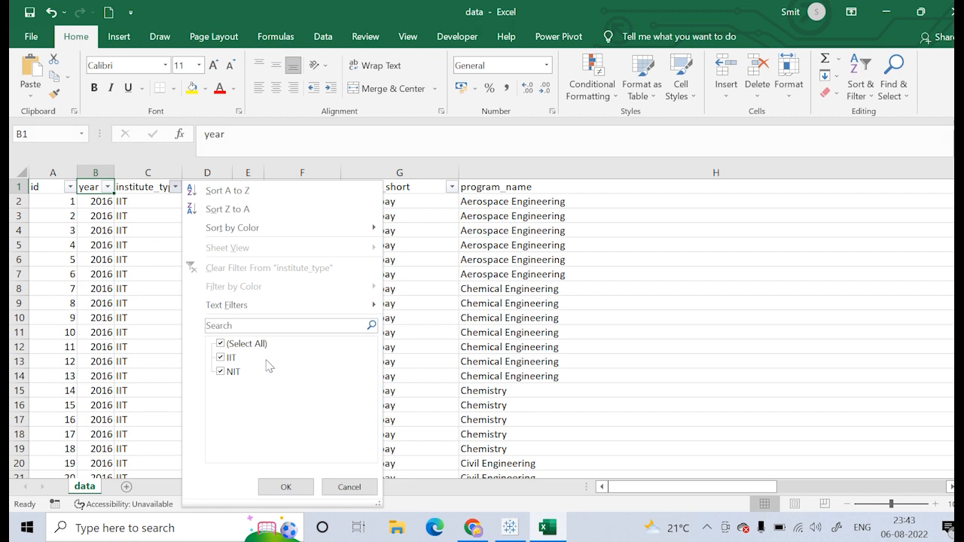
click(286, 487)
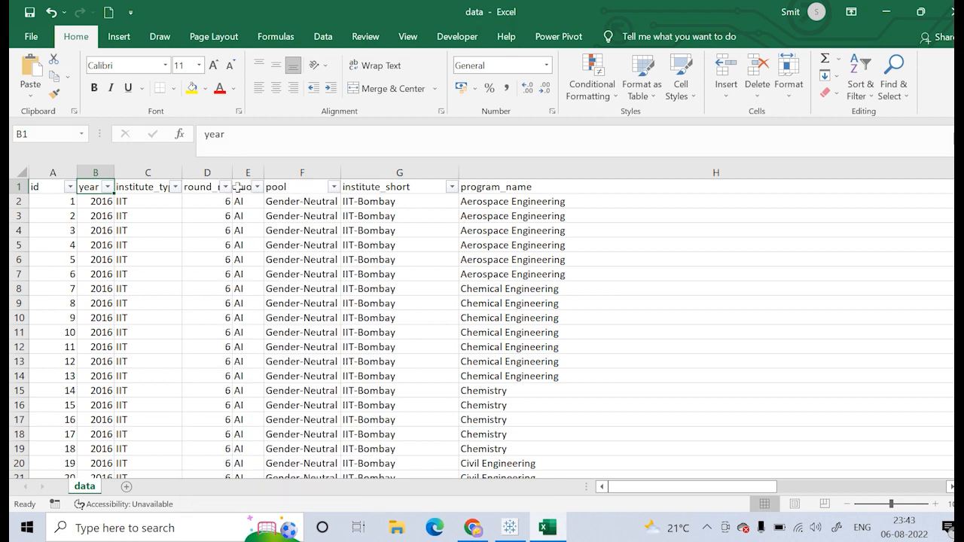
- Autofit the round_no column and examine its filter values, keeping all of them selected
double_click(231, 173)
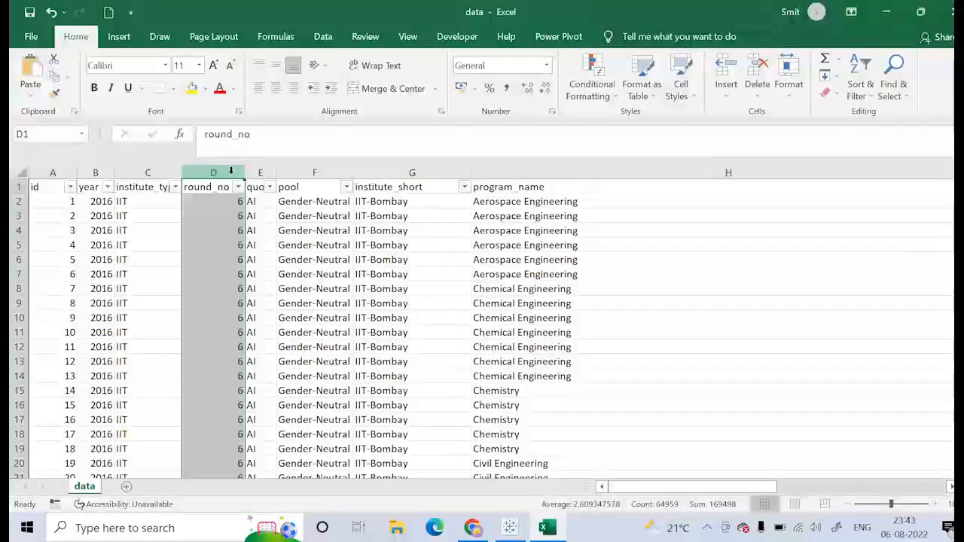
click(239, 197)
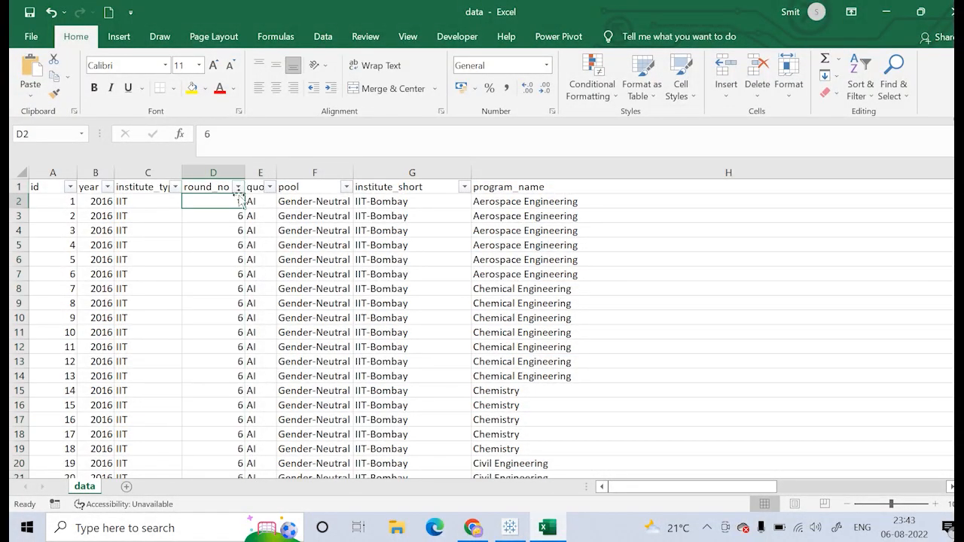
click(238, 189)
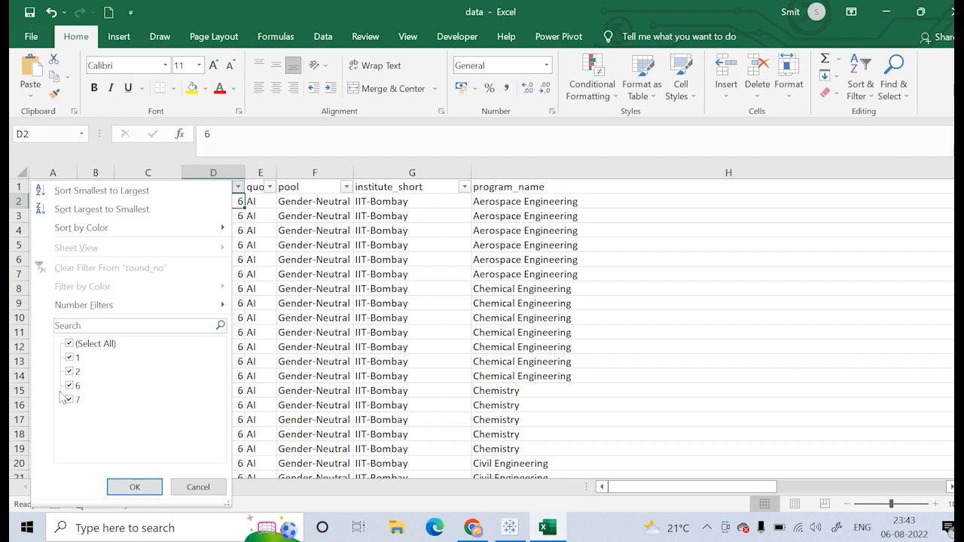
click(326, 347)
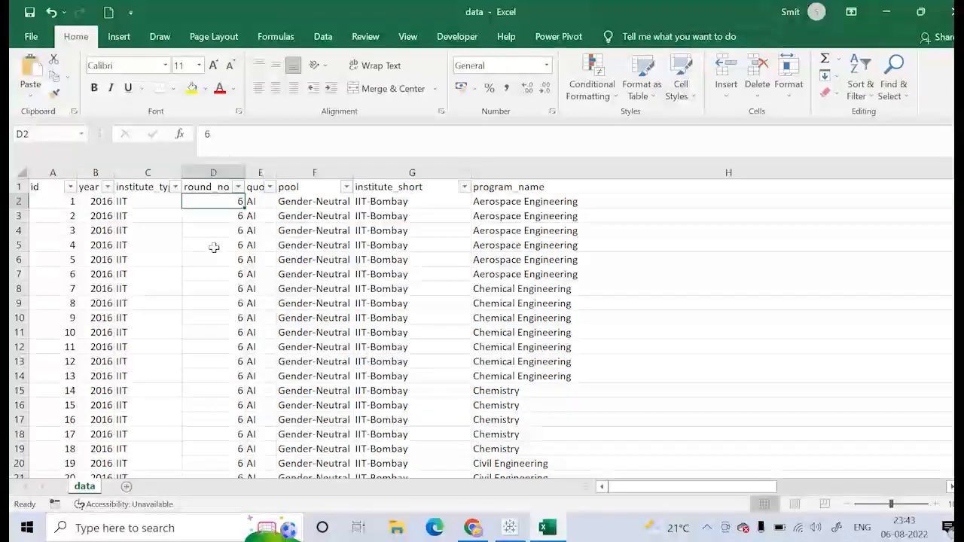
click(240, 187)
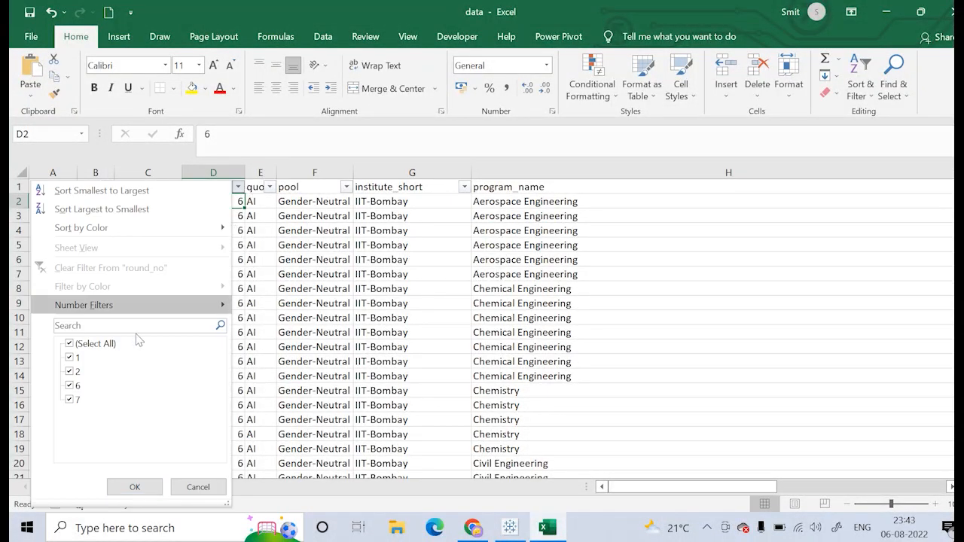
click(69, 372)
click(69, 371)
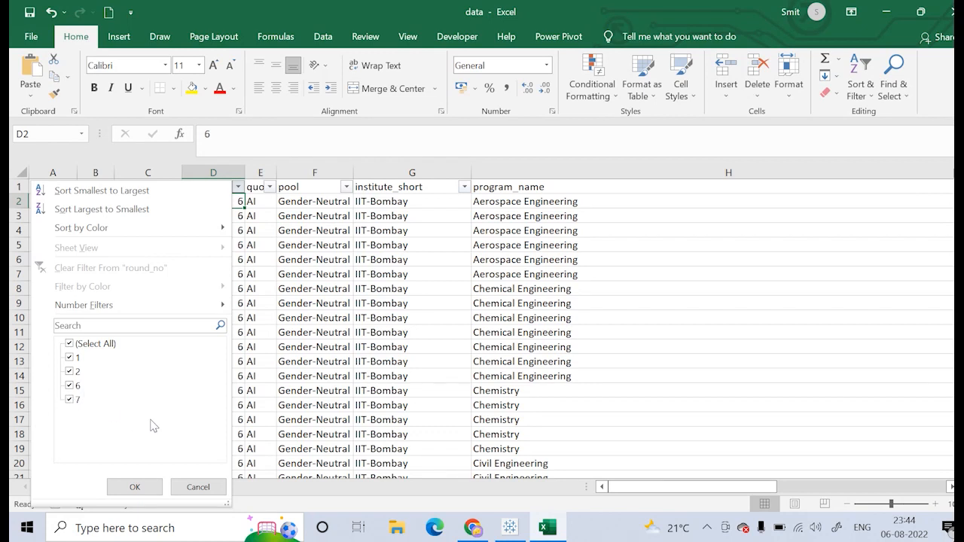
click(437, 353)
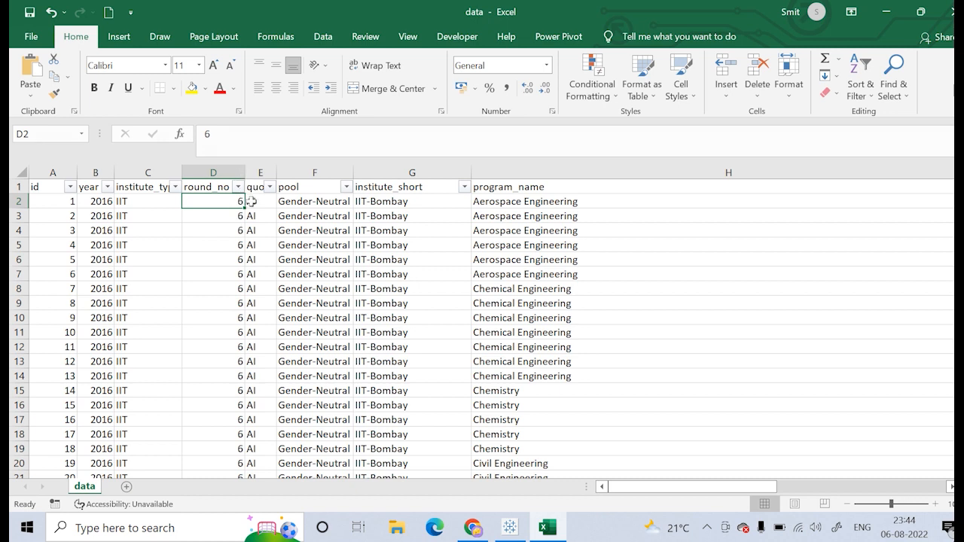
- Autofit the quota column and check the available filter values of the quota and pool columns, keeping all of them selected
double_click(277, 172)
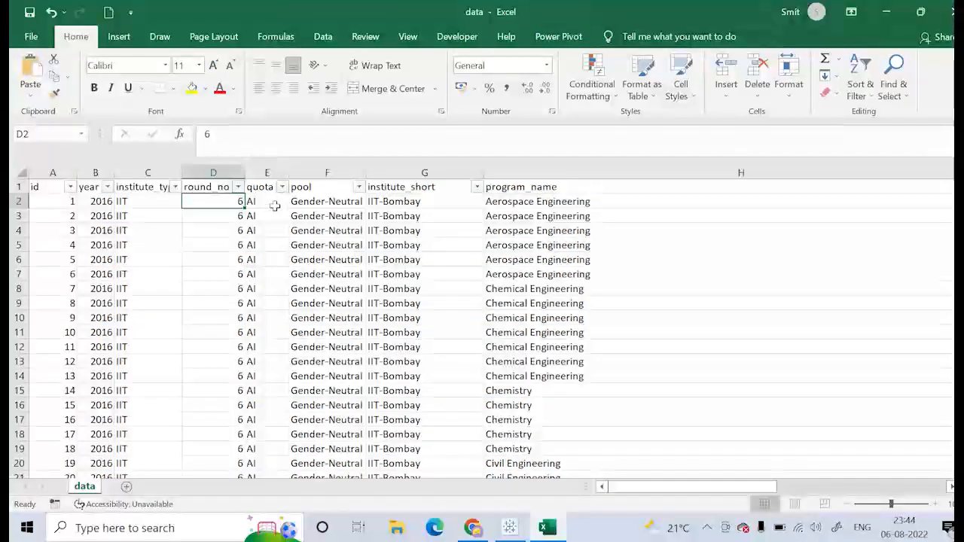
click(282, 187)
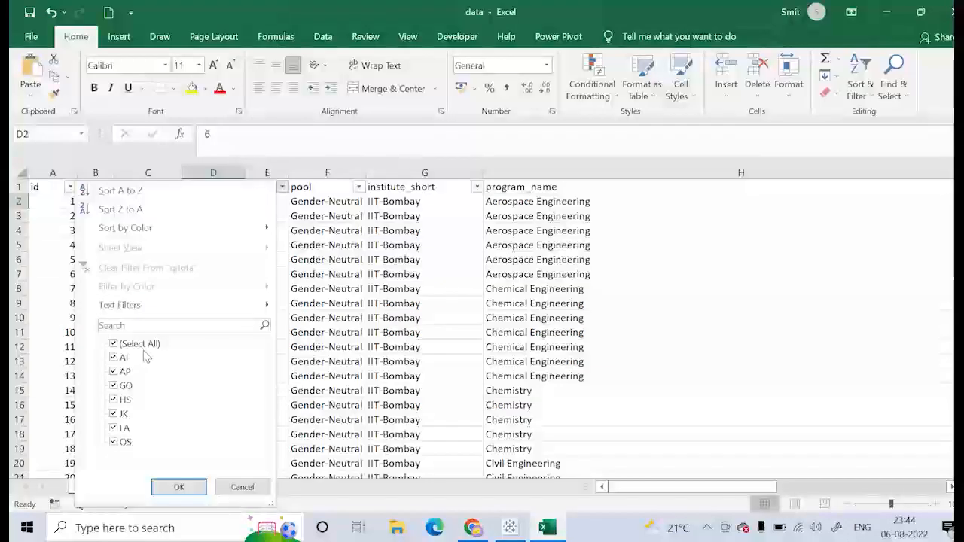
click(343, 360)
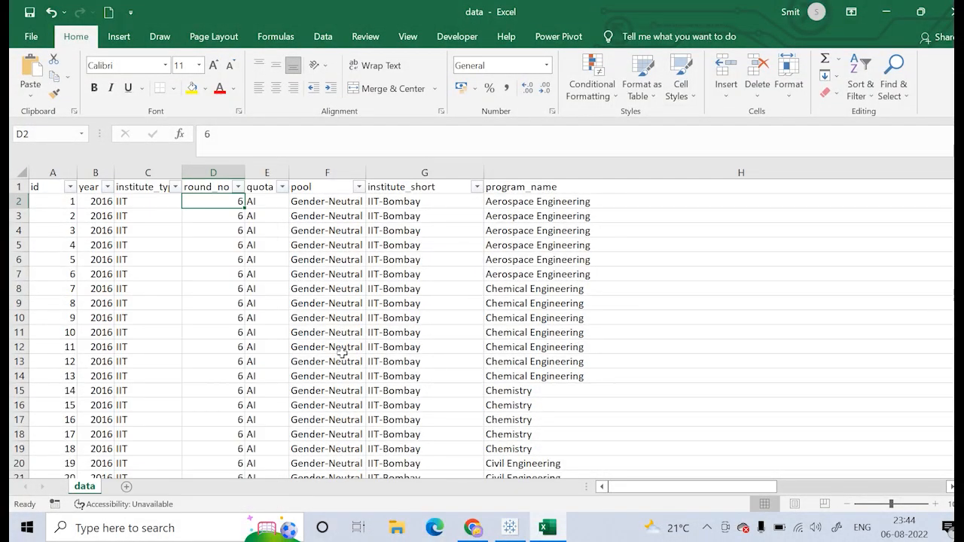
click(364, 173)
click(360, 188)
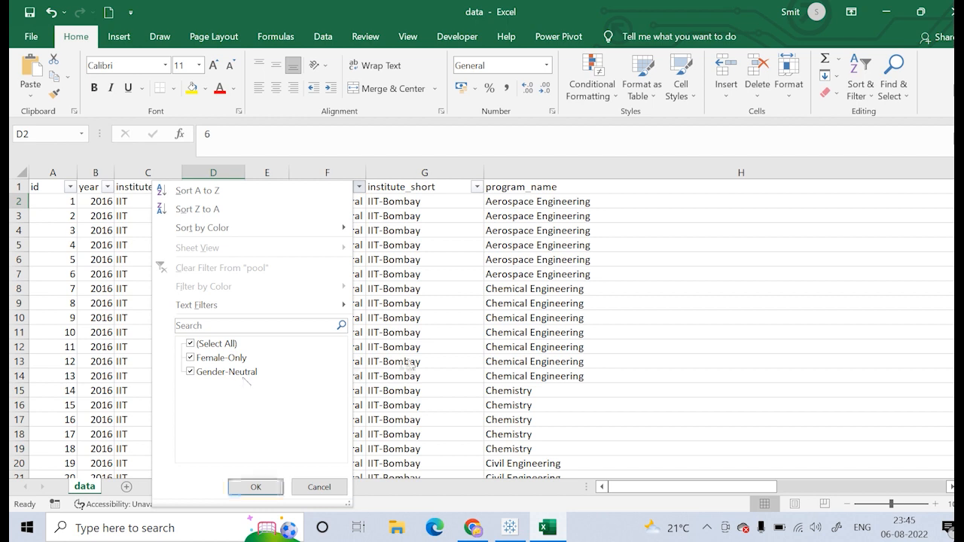
click(255, 487)
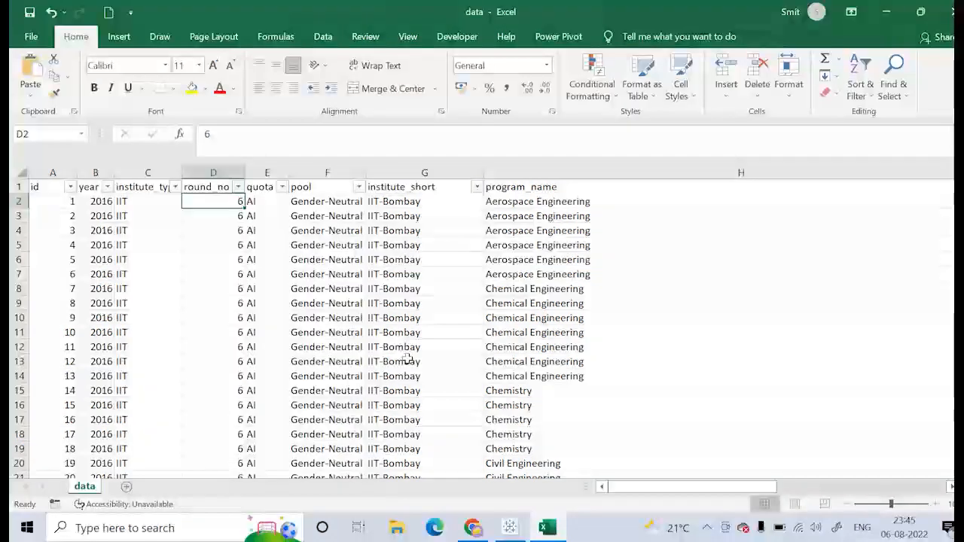
- Examine the full list of institutes in the institute_short column's filter and close it without filtering
click(476, 188)
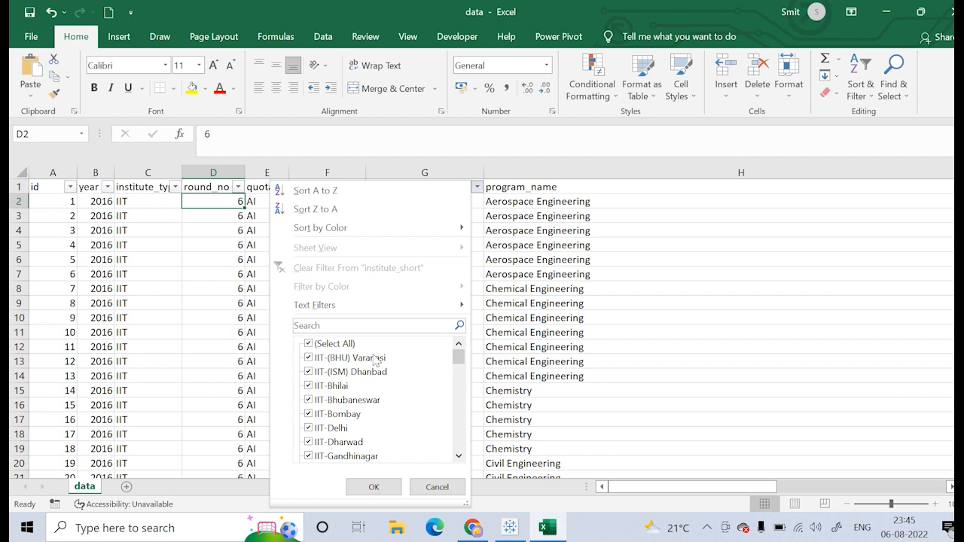
click(461, 405)
click(458, 399)
click(459, 421)
click(459, 421)
click(459, 442)
click(458, 410)
click(458, 384)
click(455, 369)
click(456, 369)
click(455, 369)
click(456, 368)
click(592, 342)
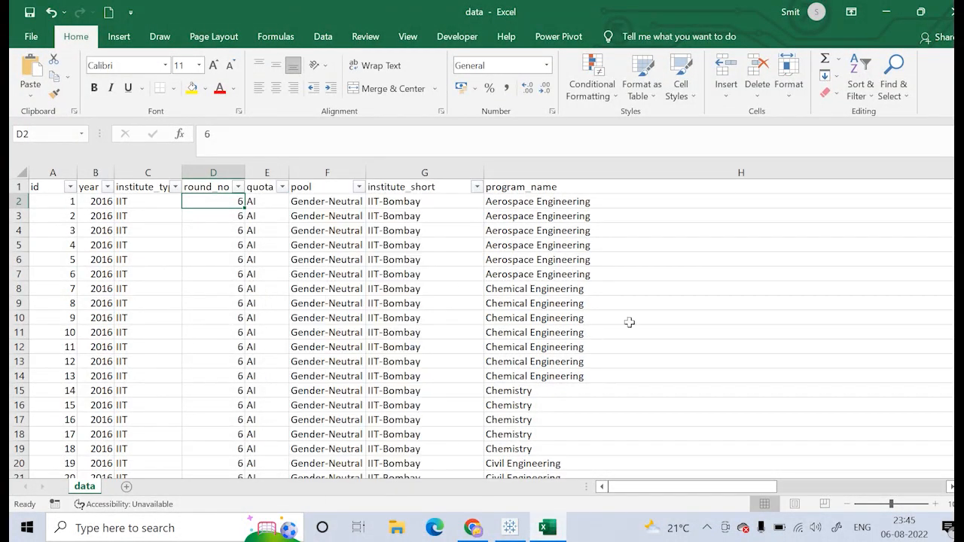
- Check the available filter values of the program_name and program_duration columns, leaving every value selected
click(950, 487)
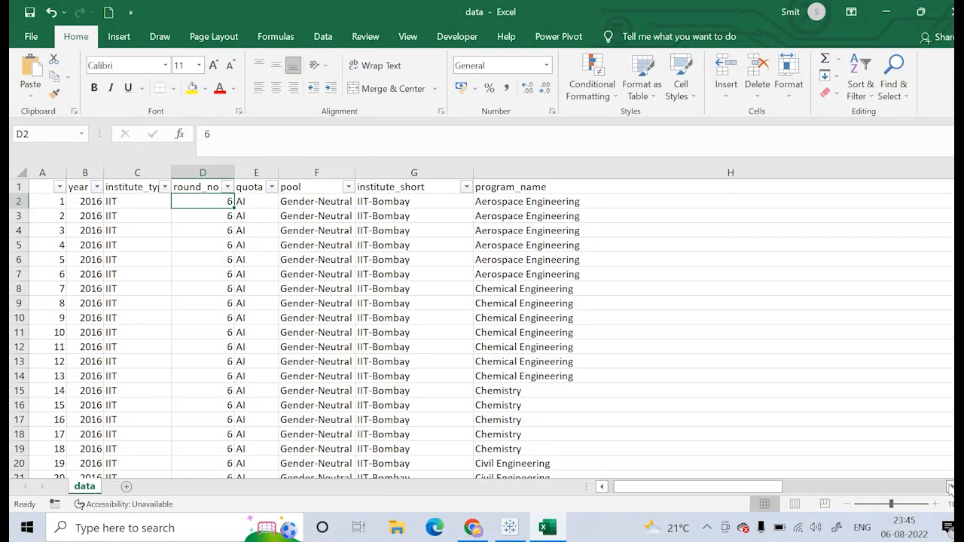
click(951, 488)
click(951, 488)
click(951, 488)
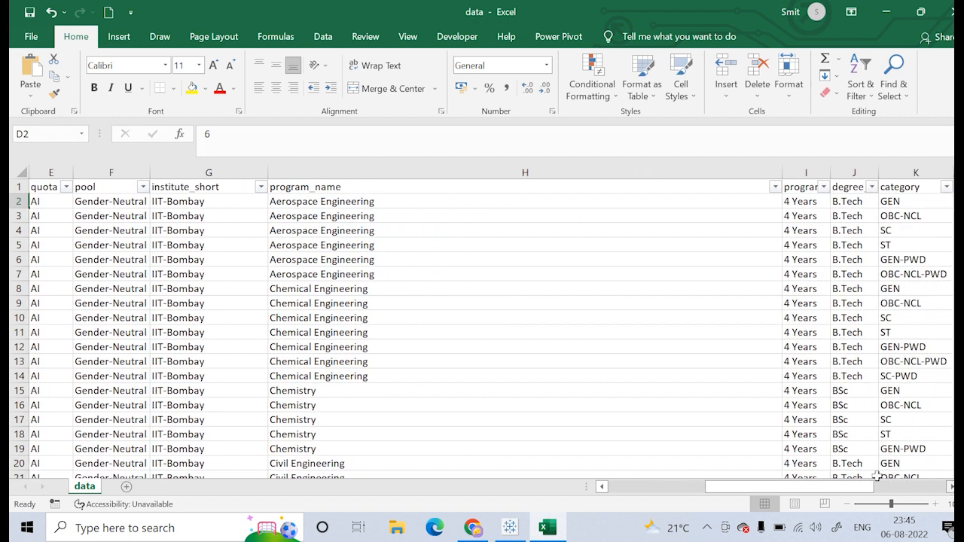
click(775, 188)
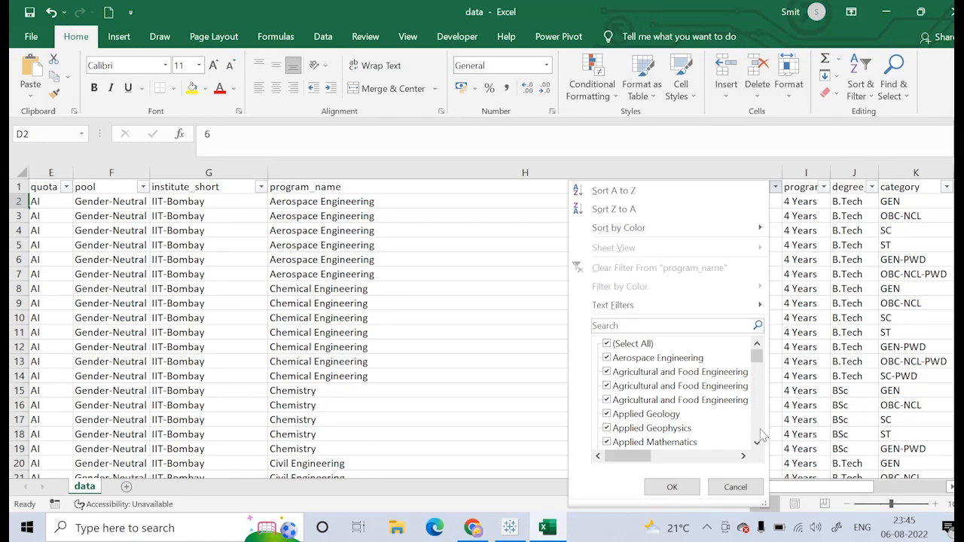
scroll(762, 435, down, 5)
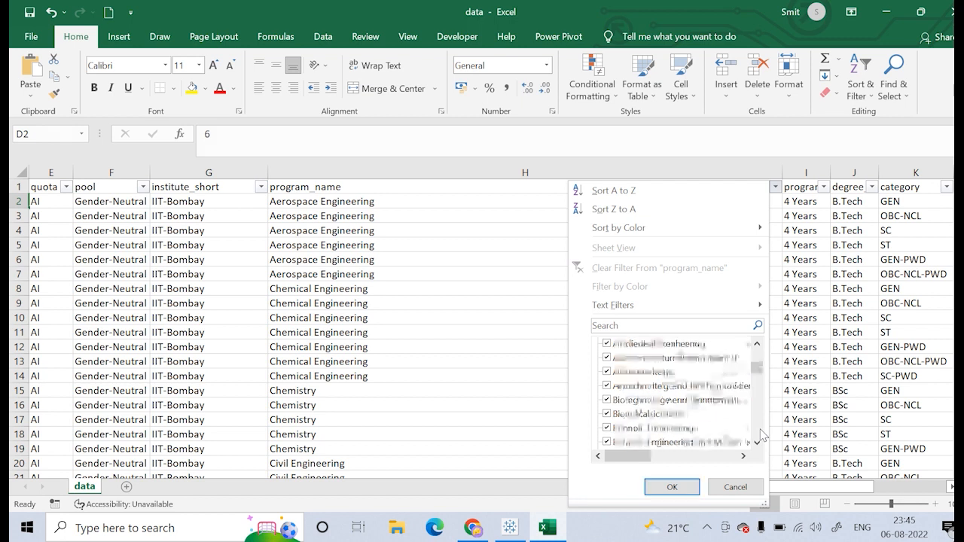
click(534, 452)
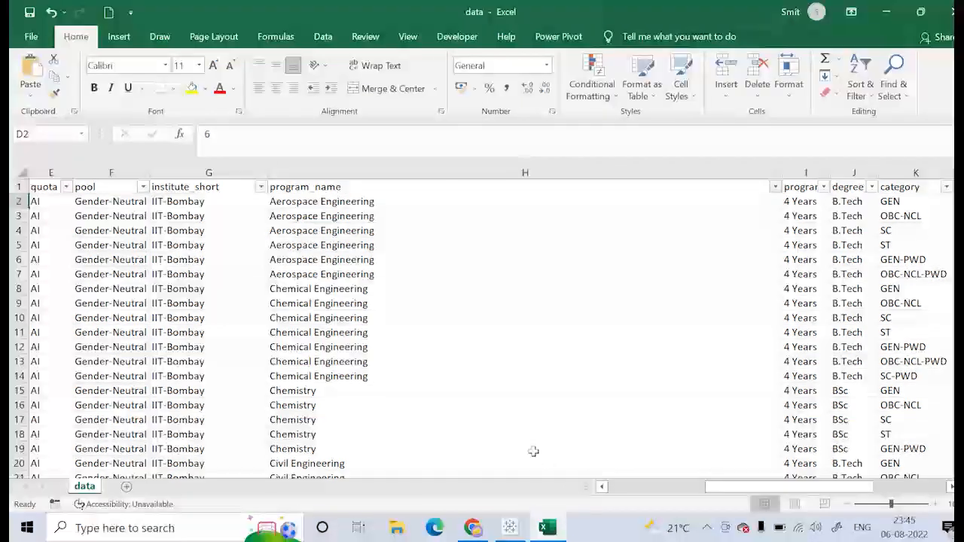
click(824, 188)
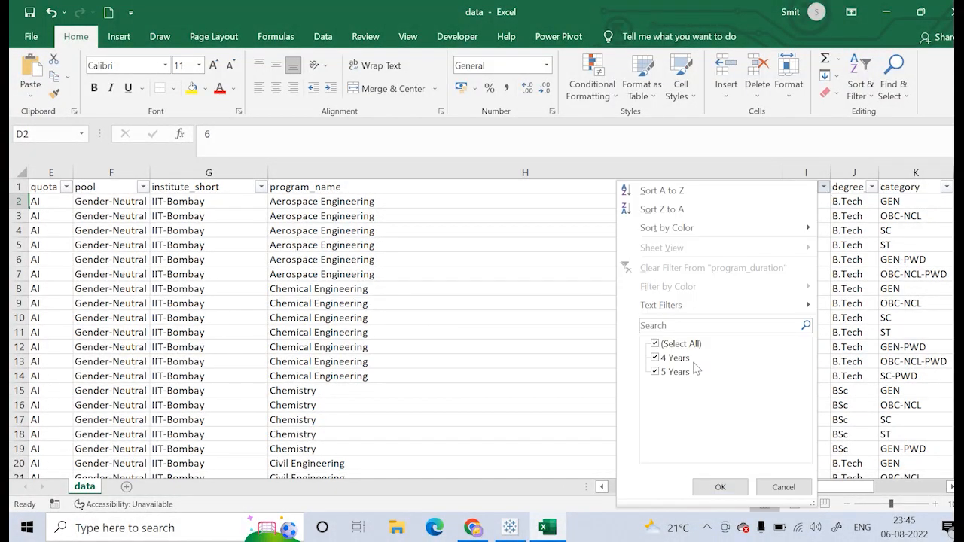
click(720, 486)
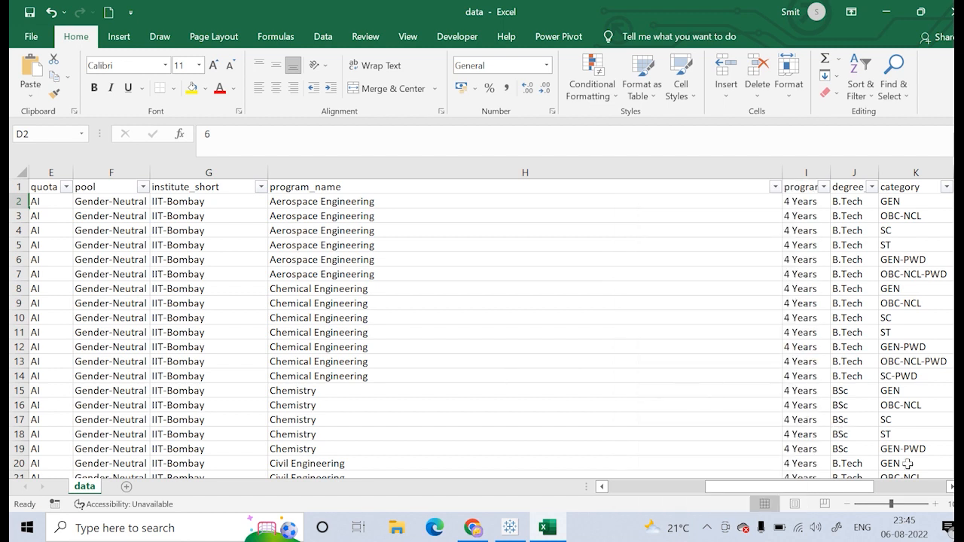
- Check the available filter values of the degree_short and category columns without filtering any rows
click(950, 488)
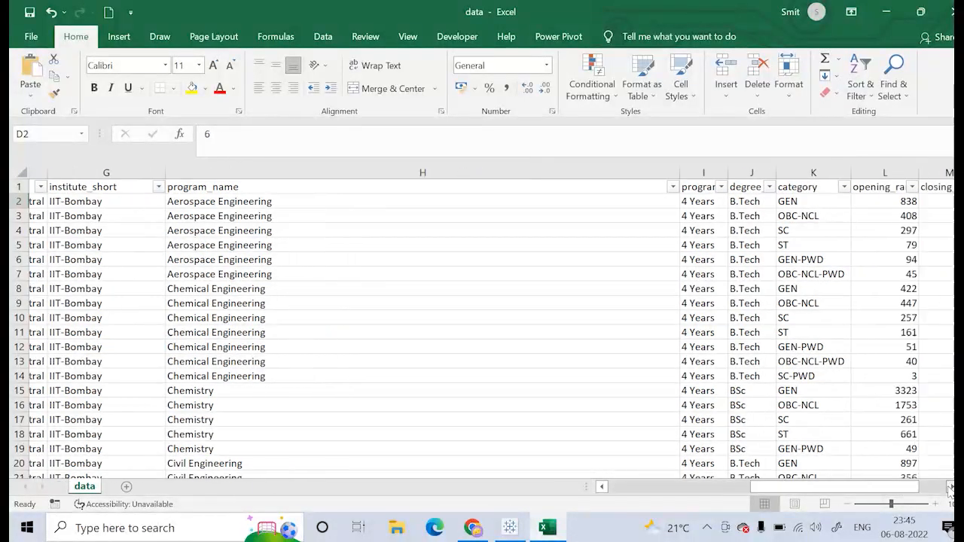
click(950, 487)
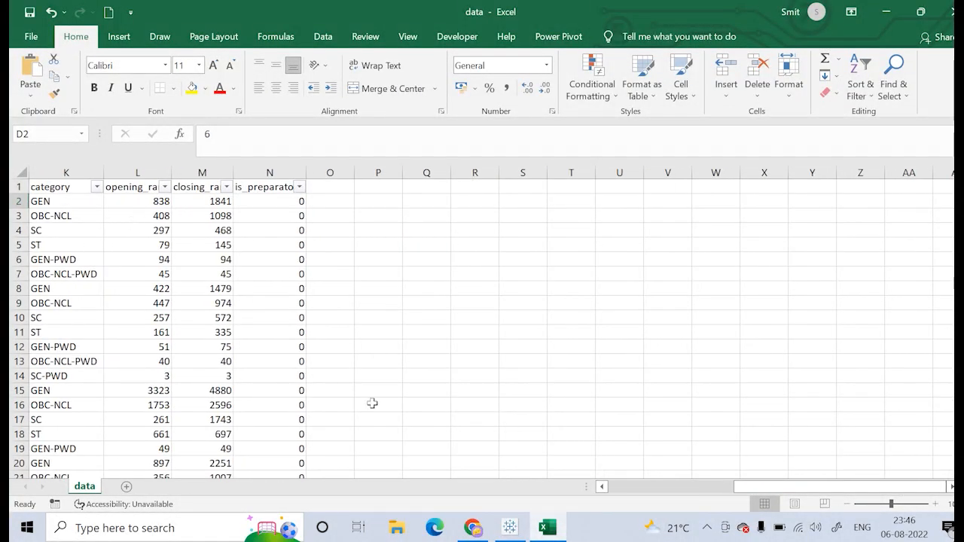
click(601, 487)
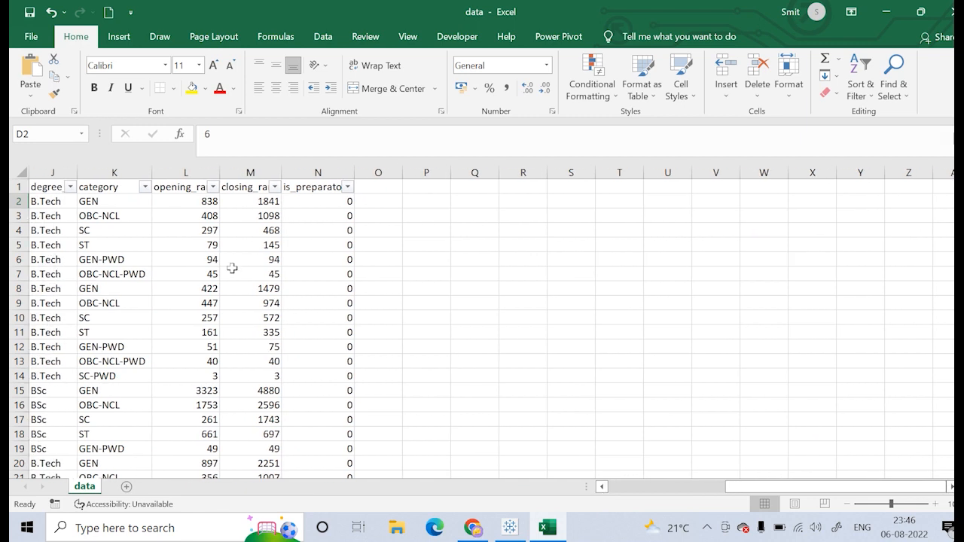
click(70, 187)
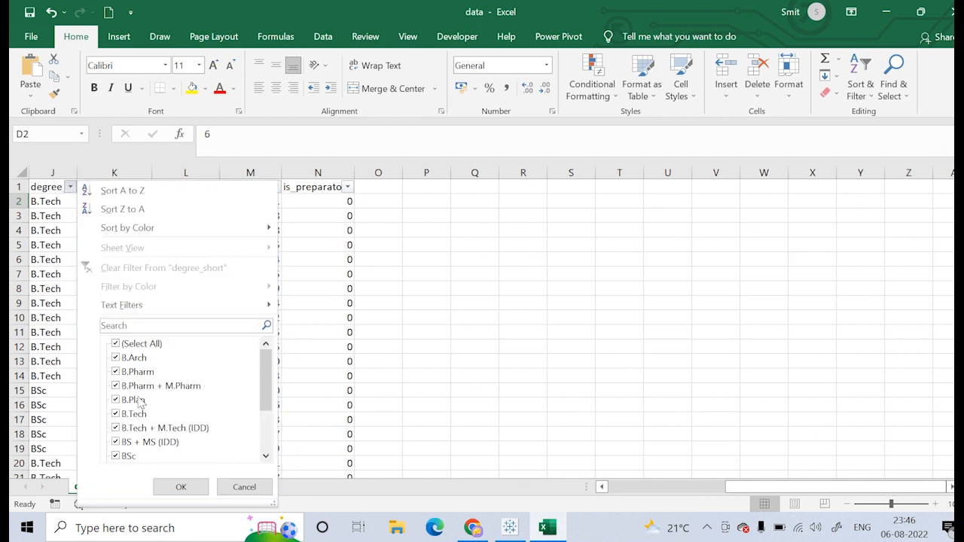
click(380, 403)
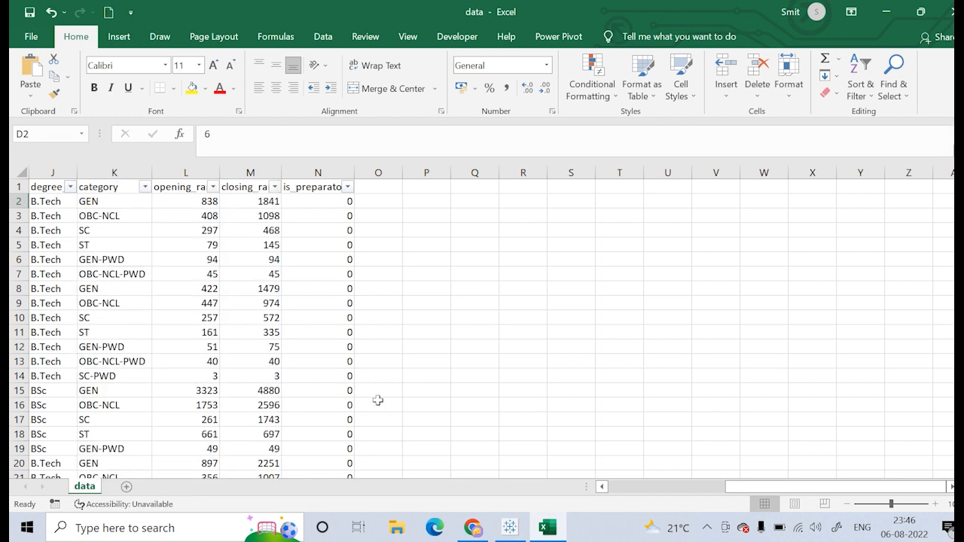
click(144, 187)
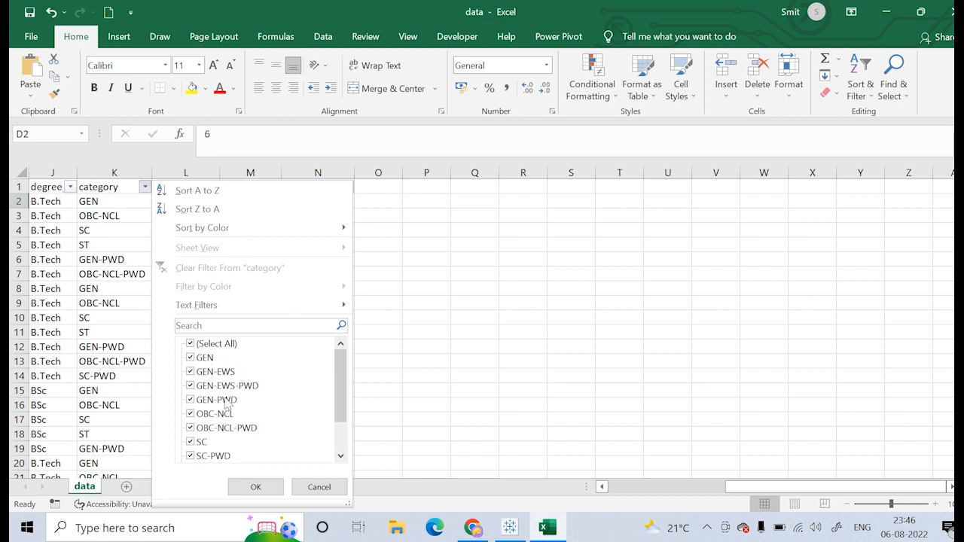
click(255, 486)
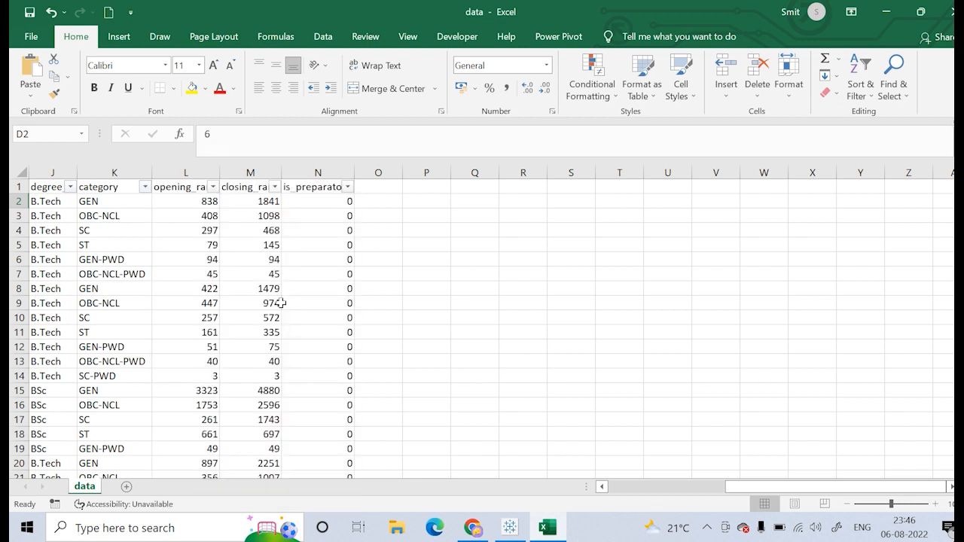
- Check the filter options of the opening rank, closing rank and is_preparatory columns, leaving the data unfiltered
click(214, 187)
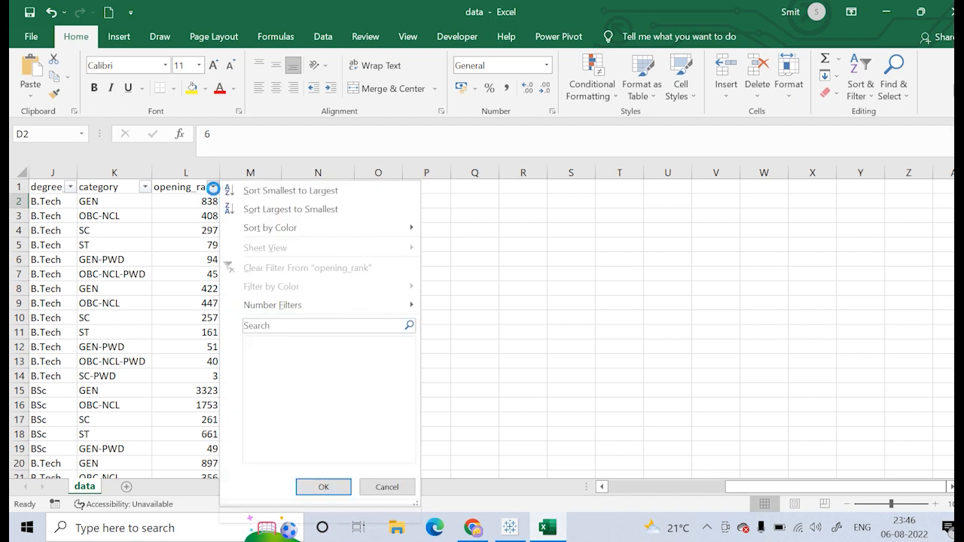
click(485, 273)
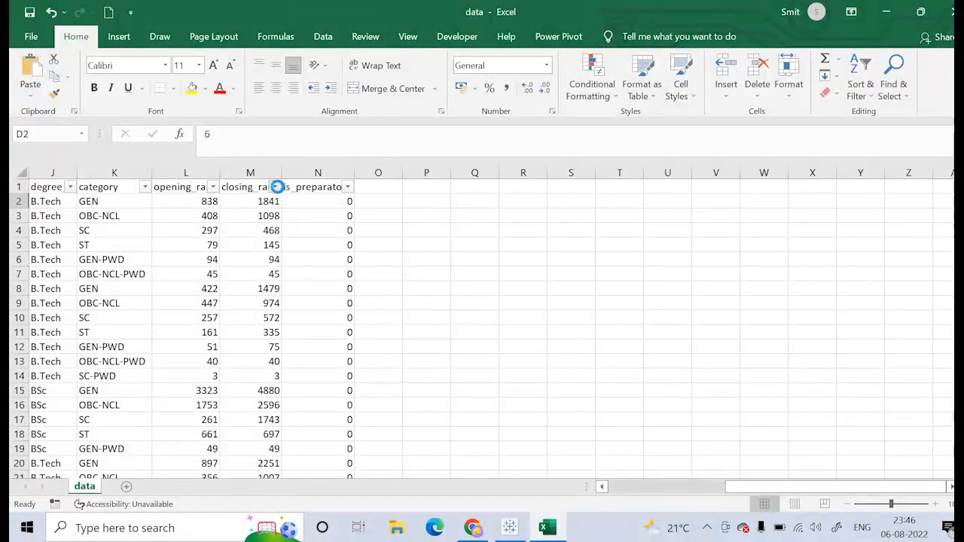
click(276, 187)
click(332, 203)
click(348, 187)
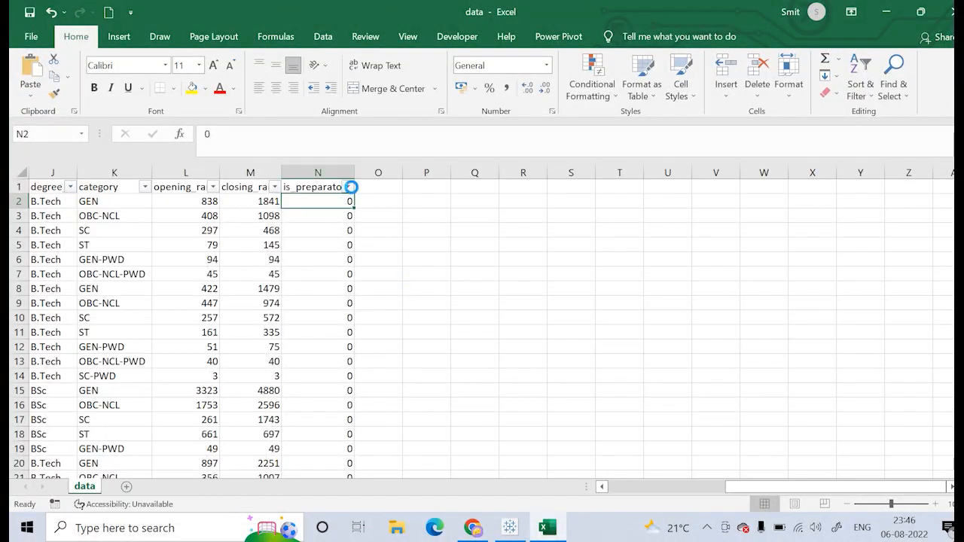
click(450, 280)
click(349, 187)
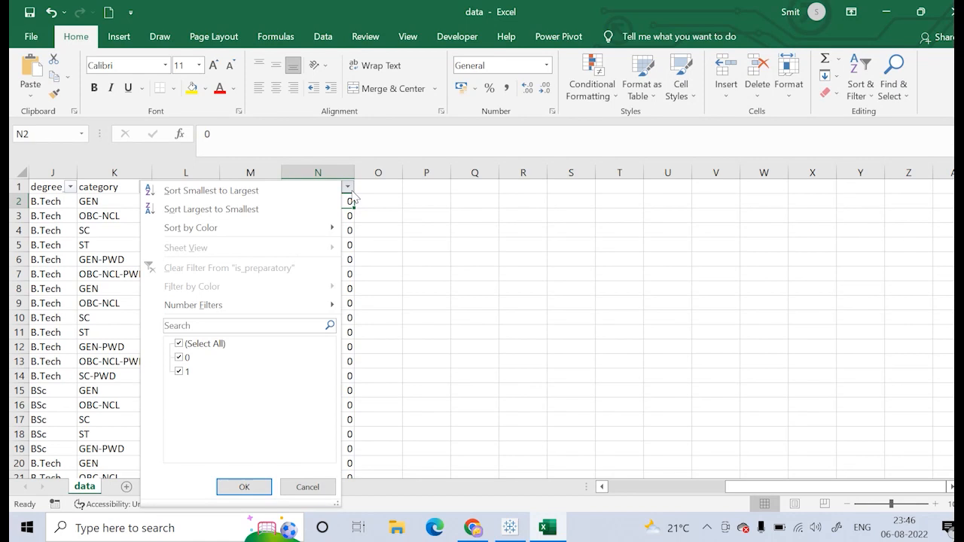
click(380, 332)
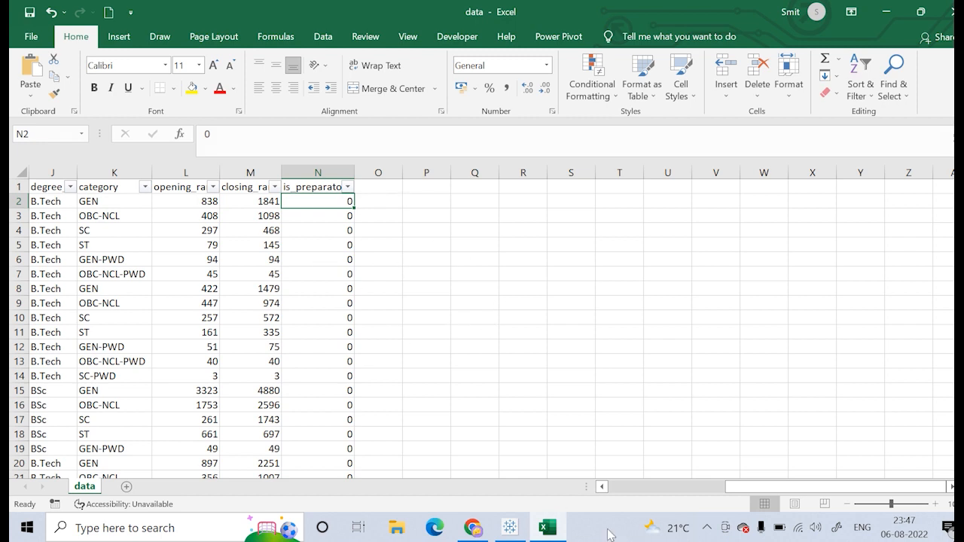
- Look across all the dataset's columns once more and return to the id column
click(637, 495)
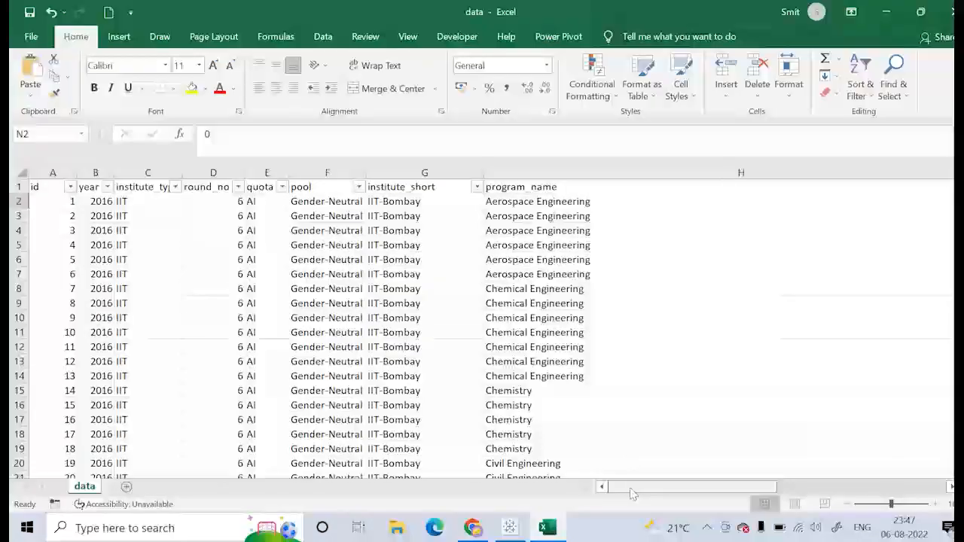
scroll(682, 335, right, 10)
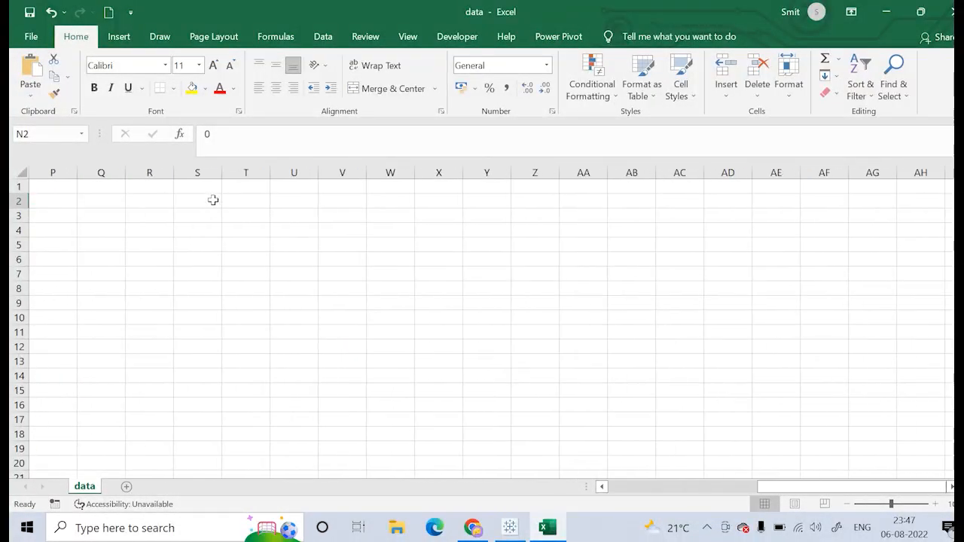
click(602, 490)
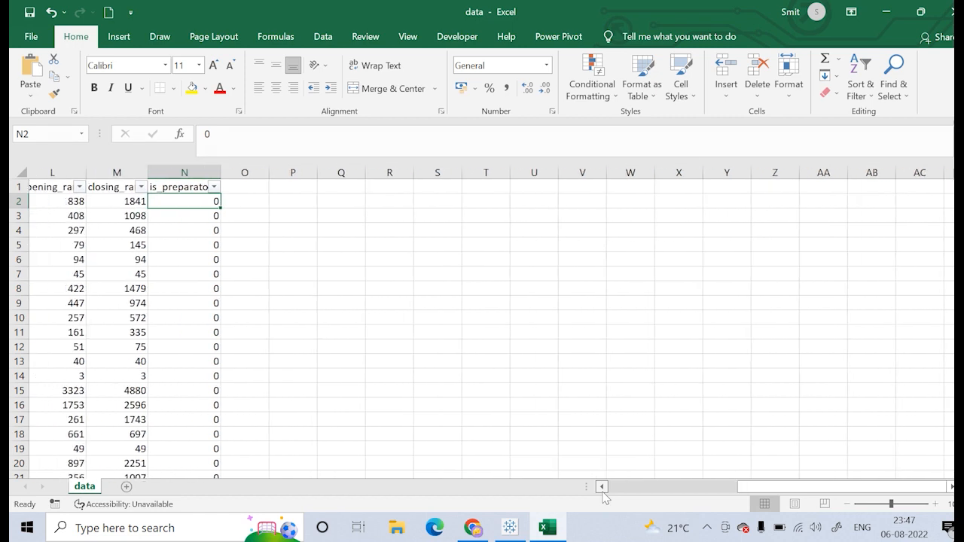
click(602, 490)
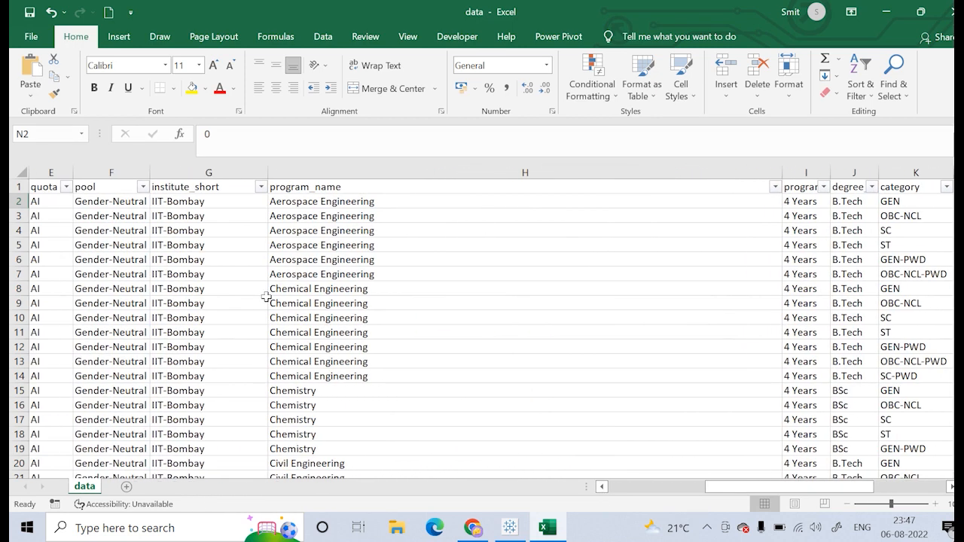
click(630, 488)
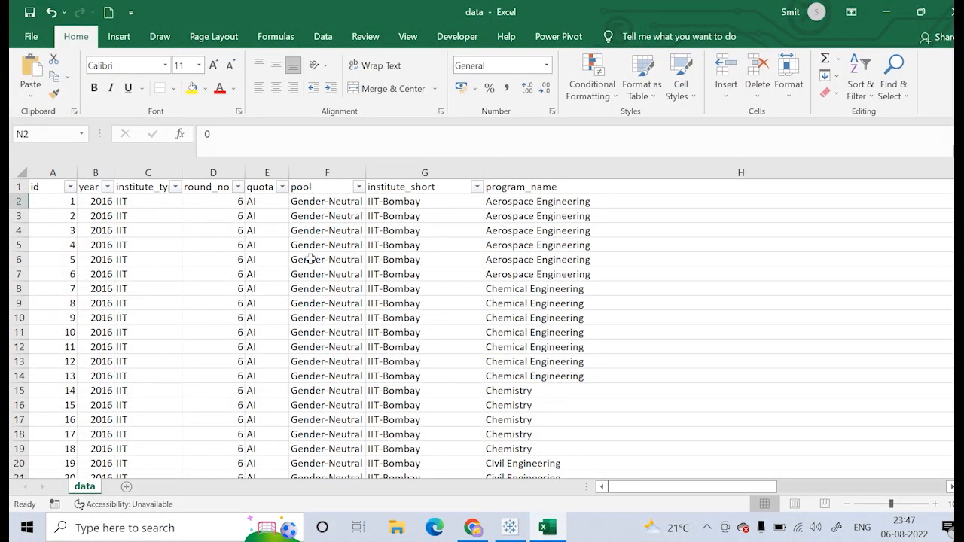
- View the Office account and product information, and return to the data worksheet
click(31, 37)
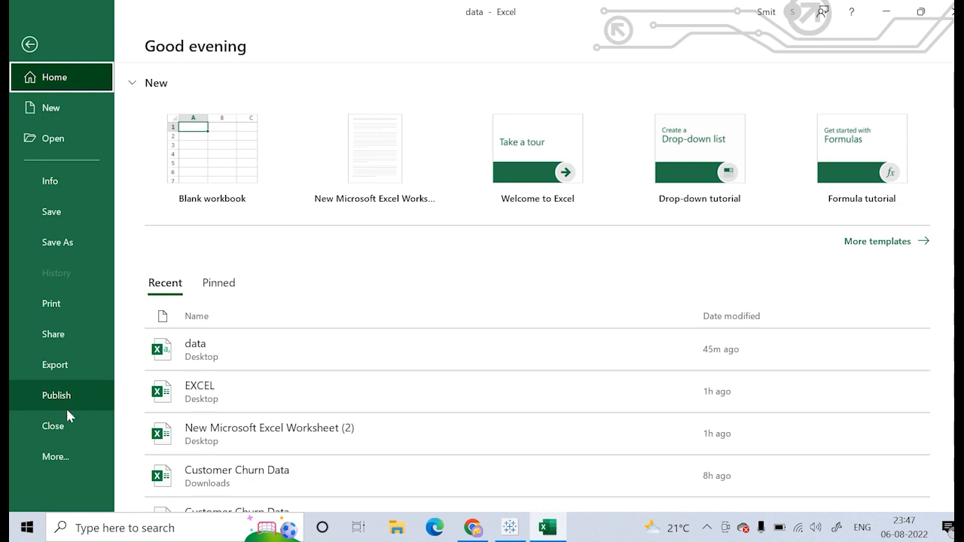
click(65, 458)
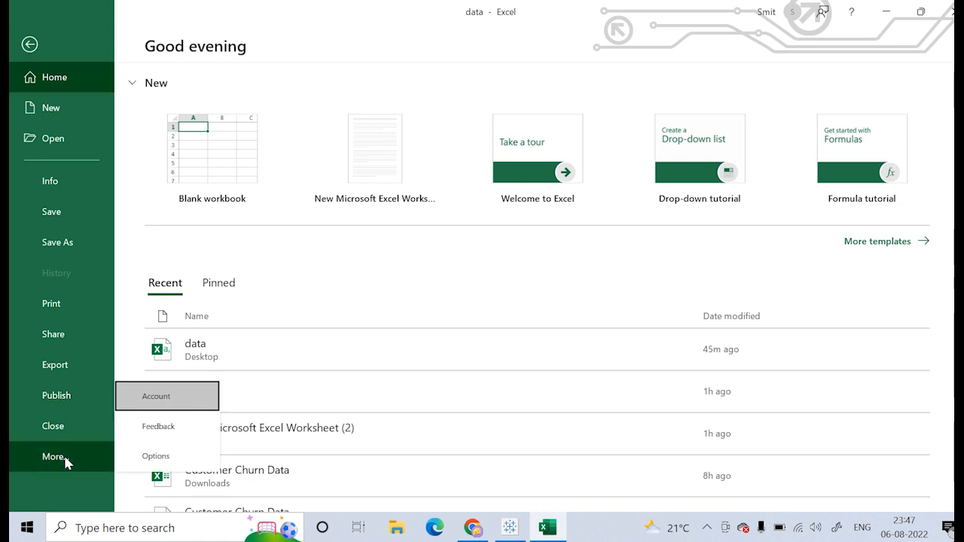
click(162, 392)
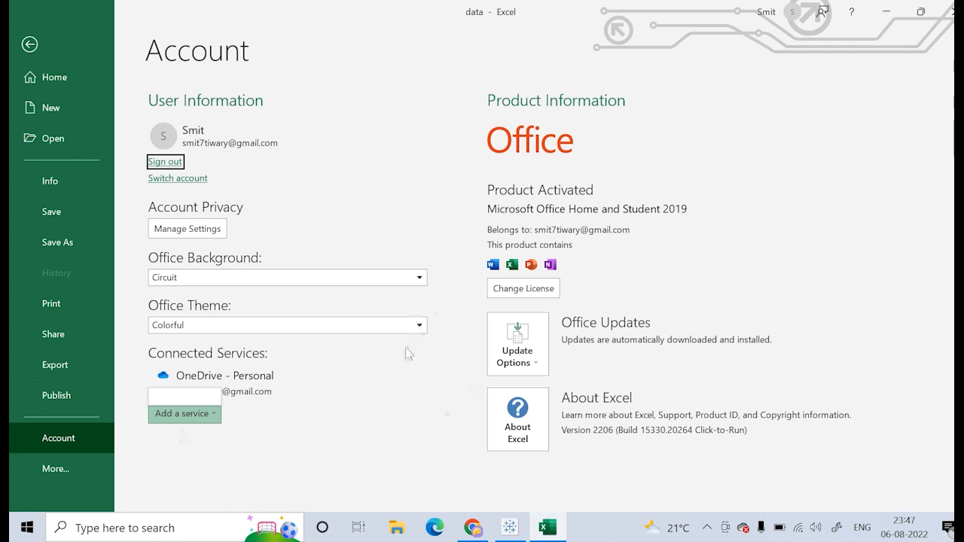
click(29, 50)
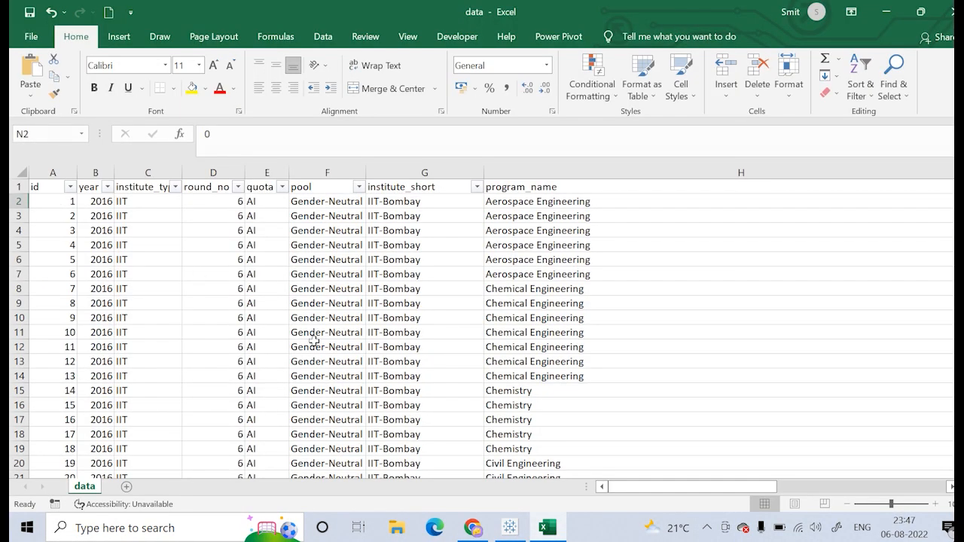
- Switch to Tableau Public and connect to the text file "data" on the Desktop, viewing the available server connectors on the way
click(733, 384)
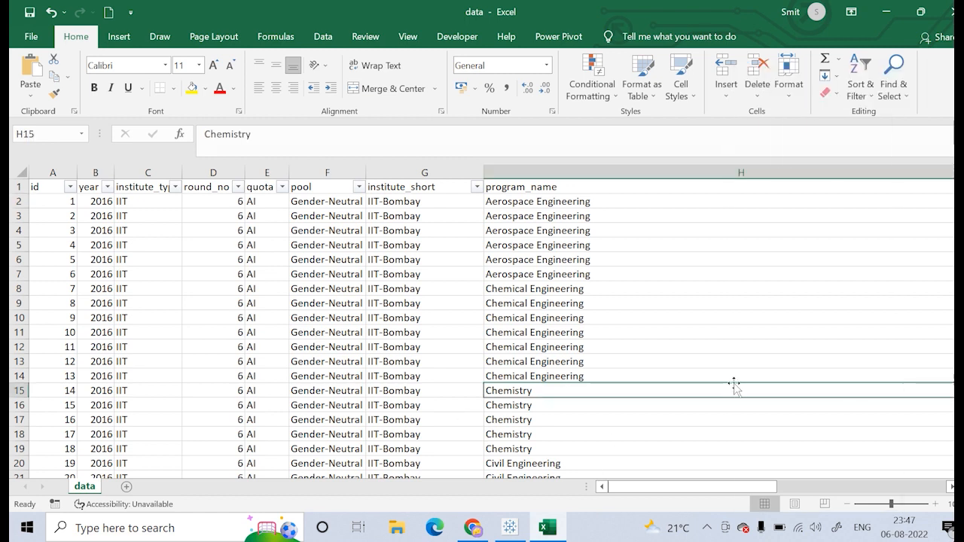
click(511, 528)
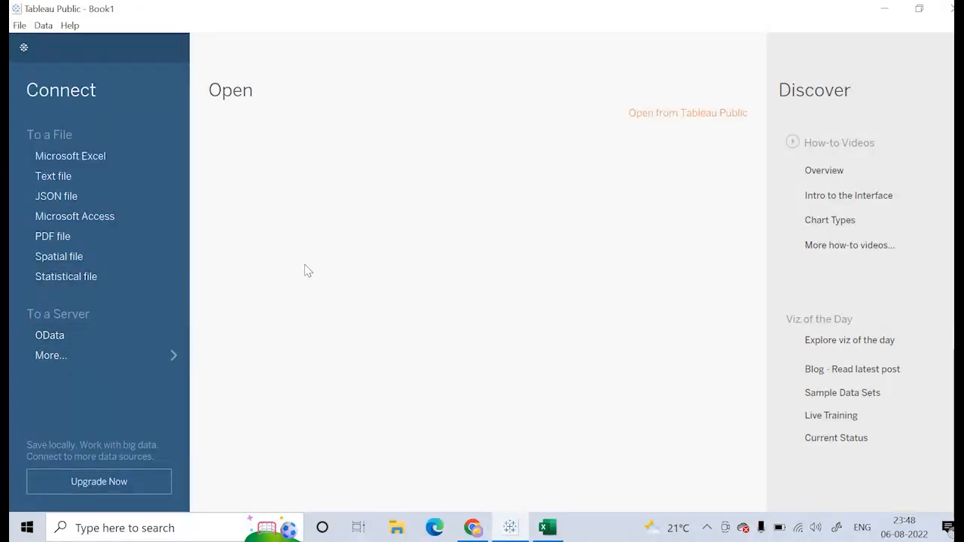
click(167, 361)
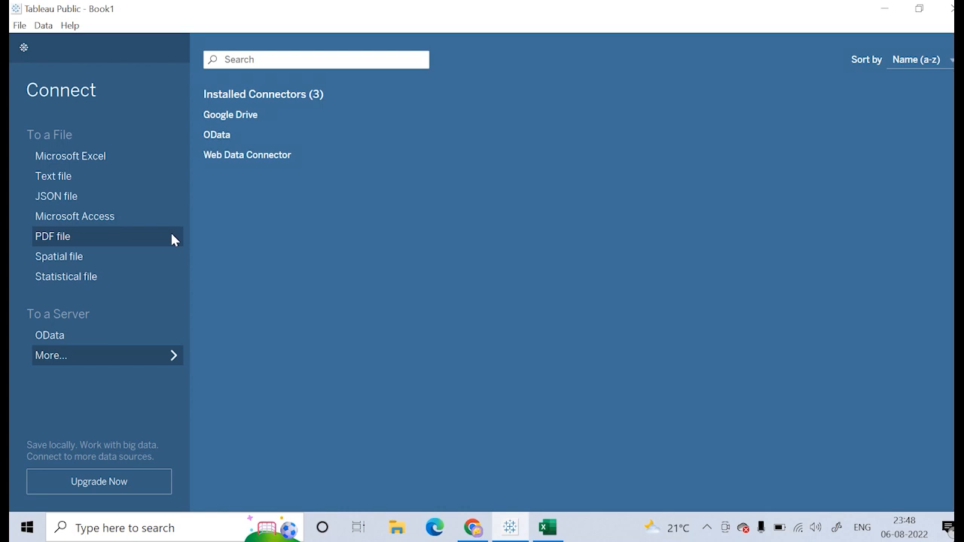
click(108, 181)
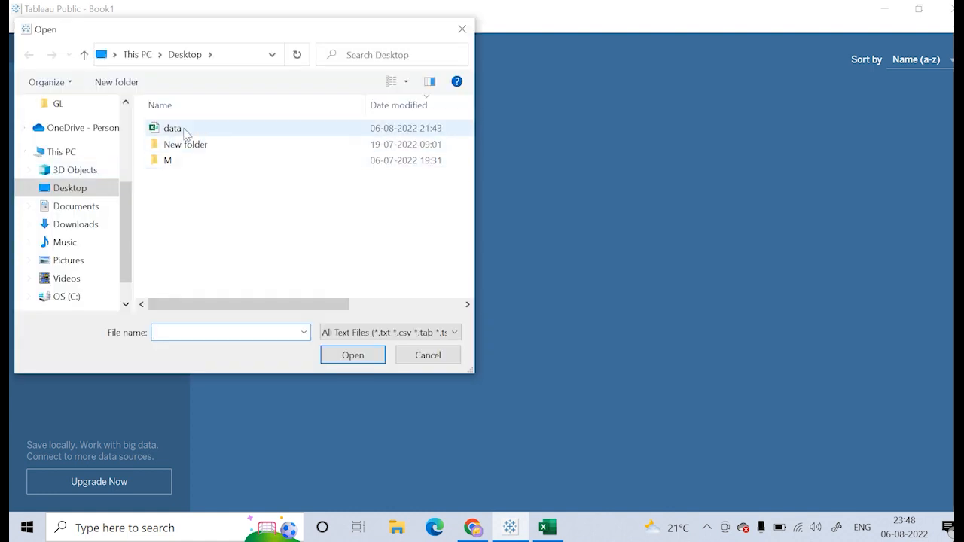
click(184, 132)
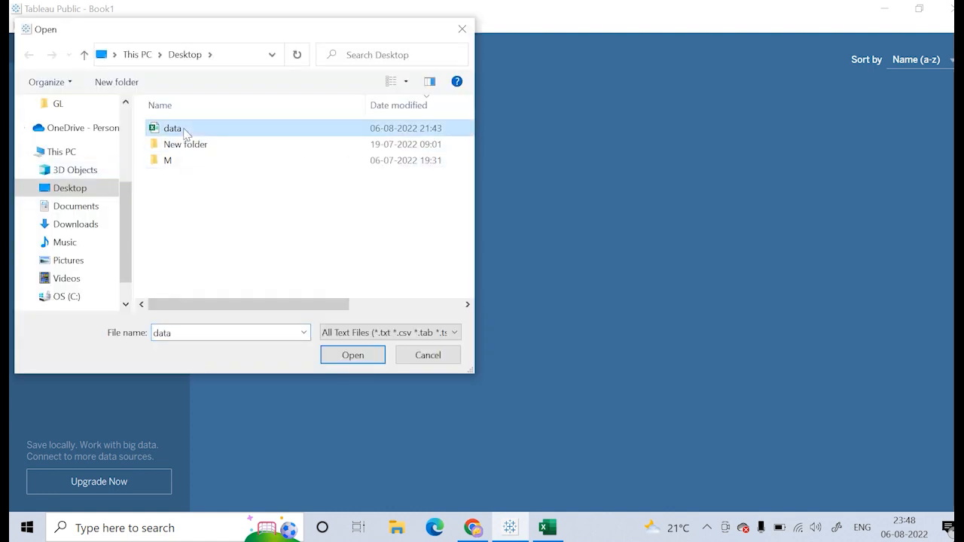
click(358, 359)
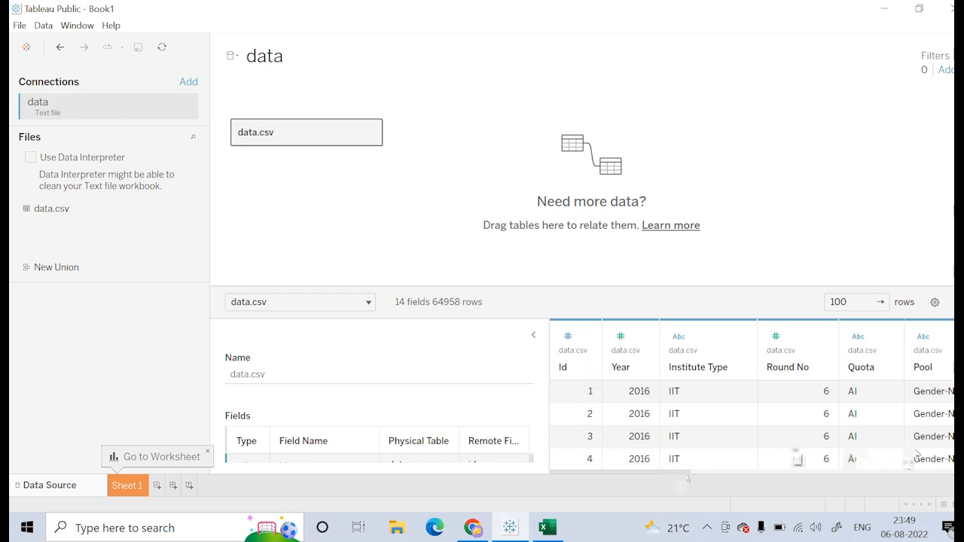
- Look across all columns in the data.csv preview and check the field options of the Id and Year columns
scroll(795, 448, right, 2)
scroll(792, 444, right, 20)
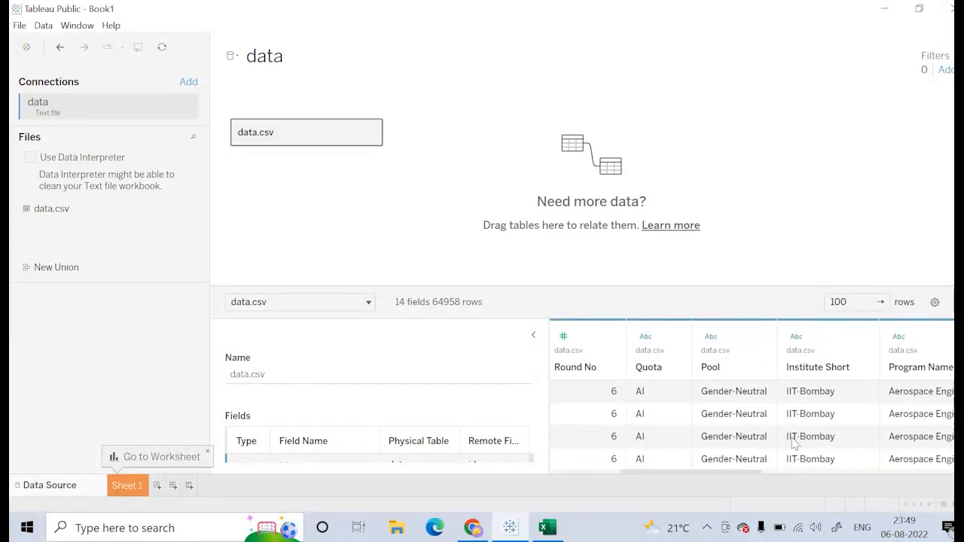
scroll(794, 445, right, 3)
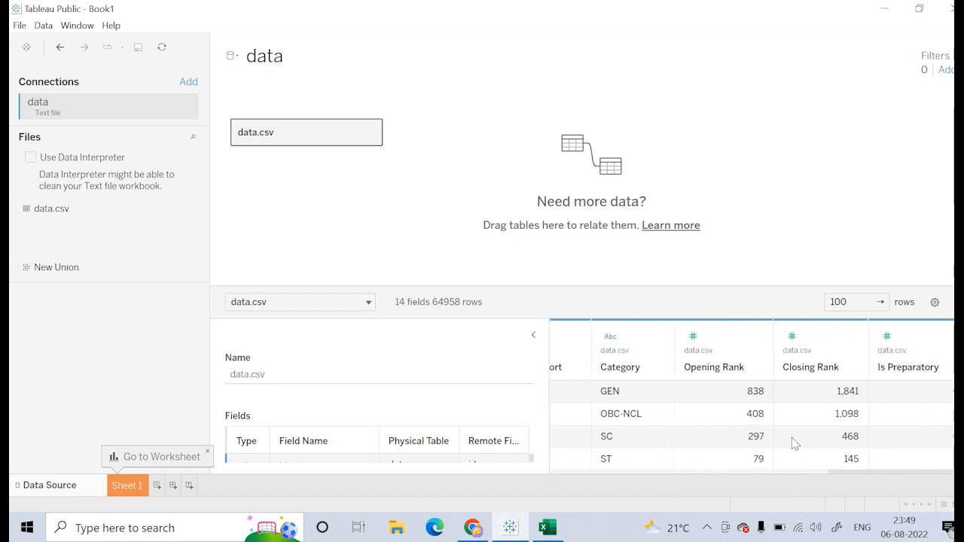
scroll(794, 445, left, 20)
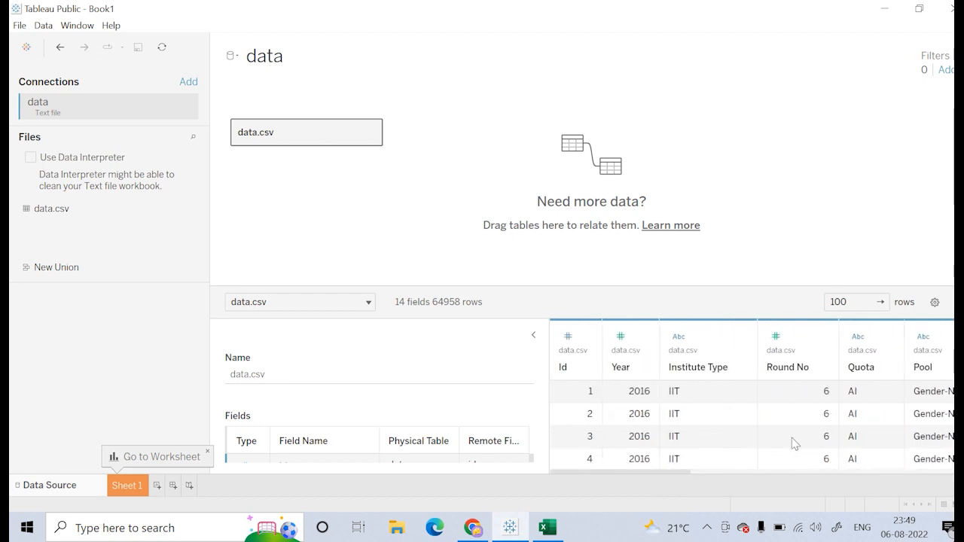
click(586, 338)
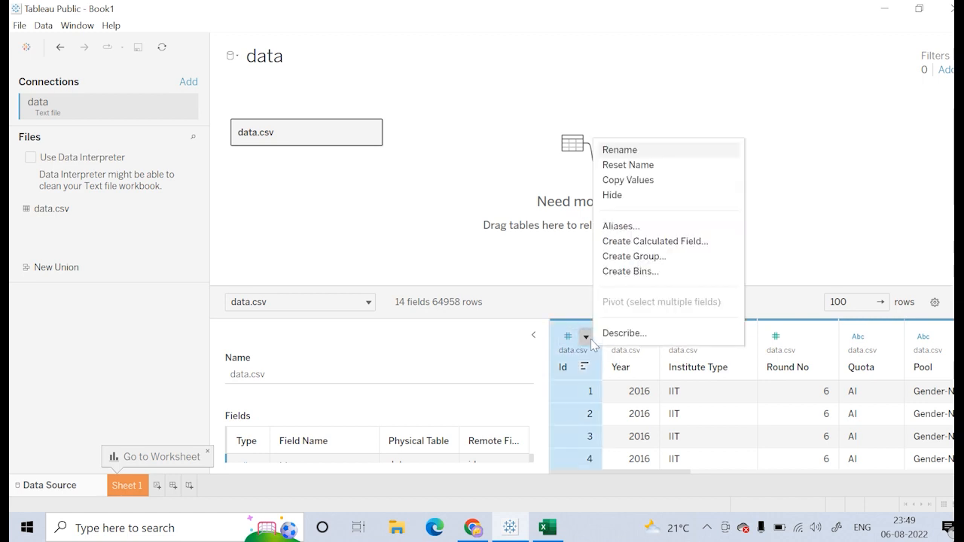
click(592, 344)
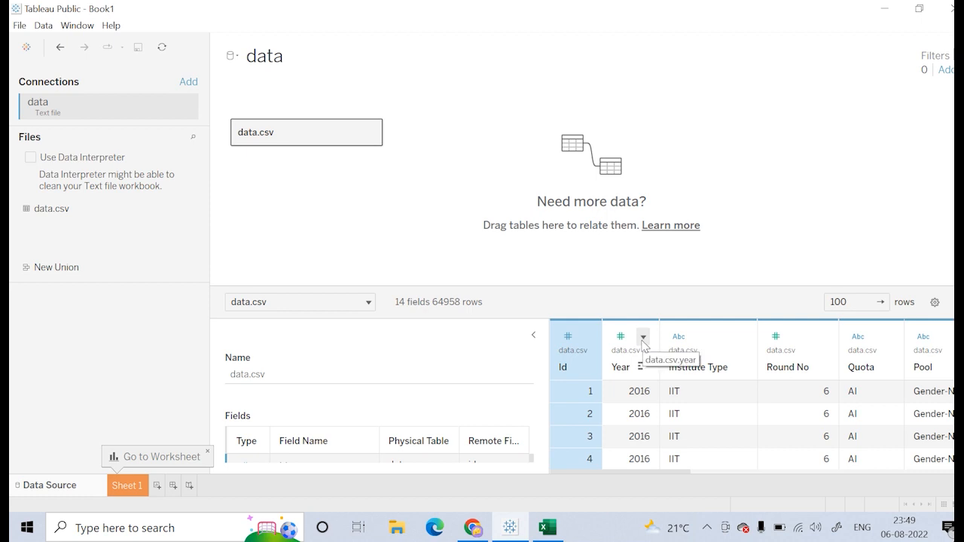
click(643, 343)
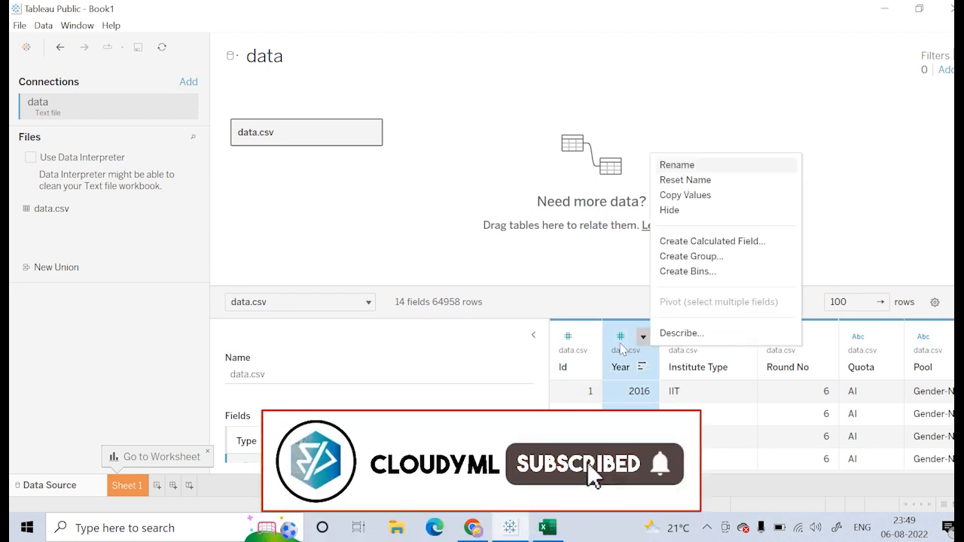
click(644, 339)
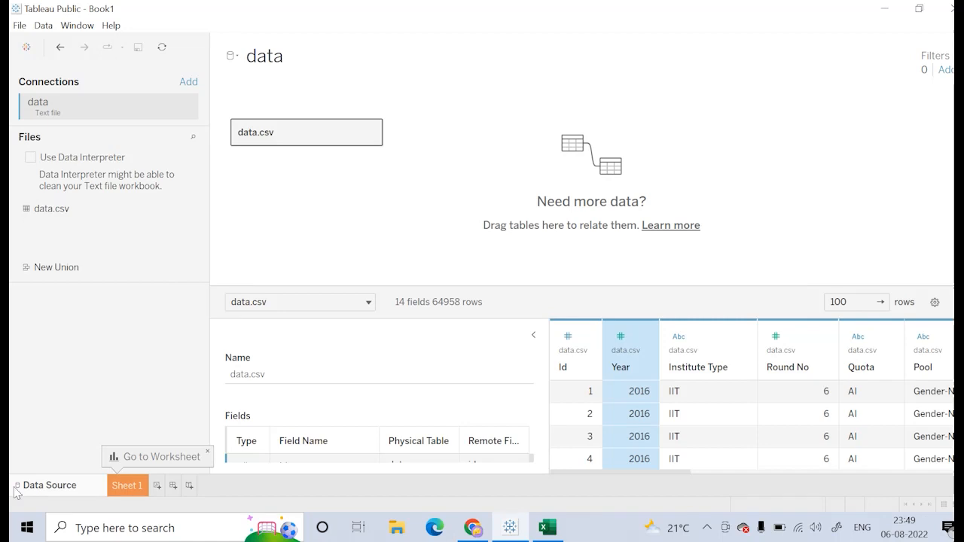
- Go to Sheet 1 and change the Year field's data type to Date
click(134, 486)
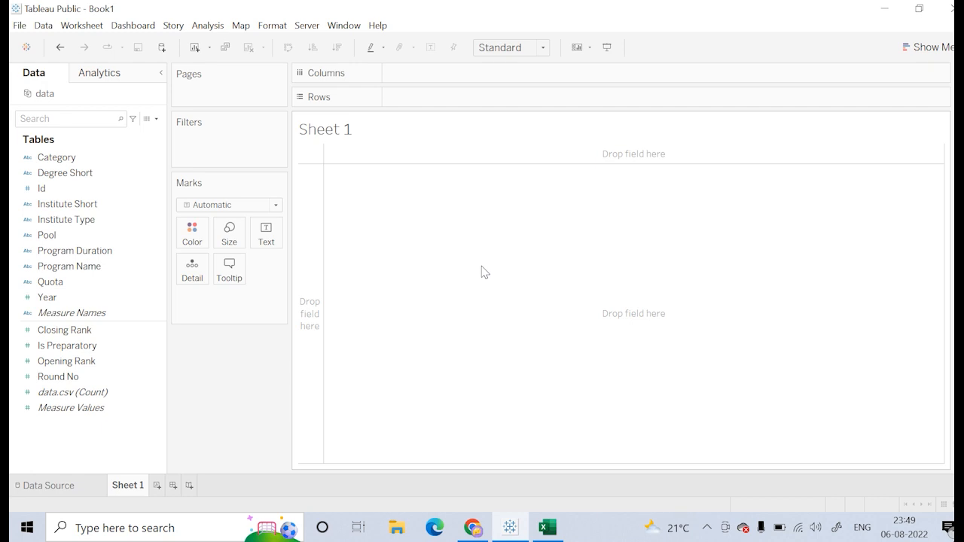
click(81, 187)
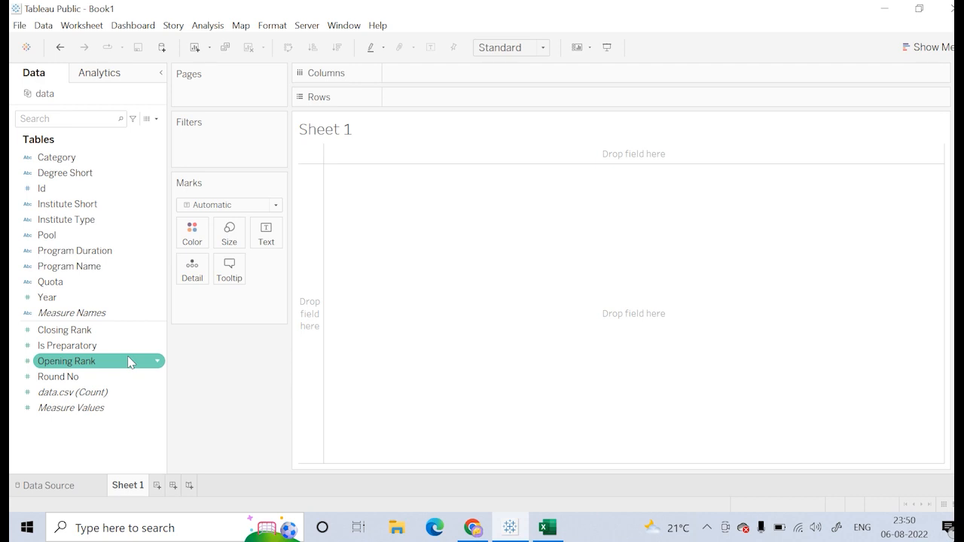
click(137, 175)
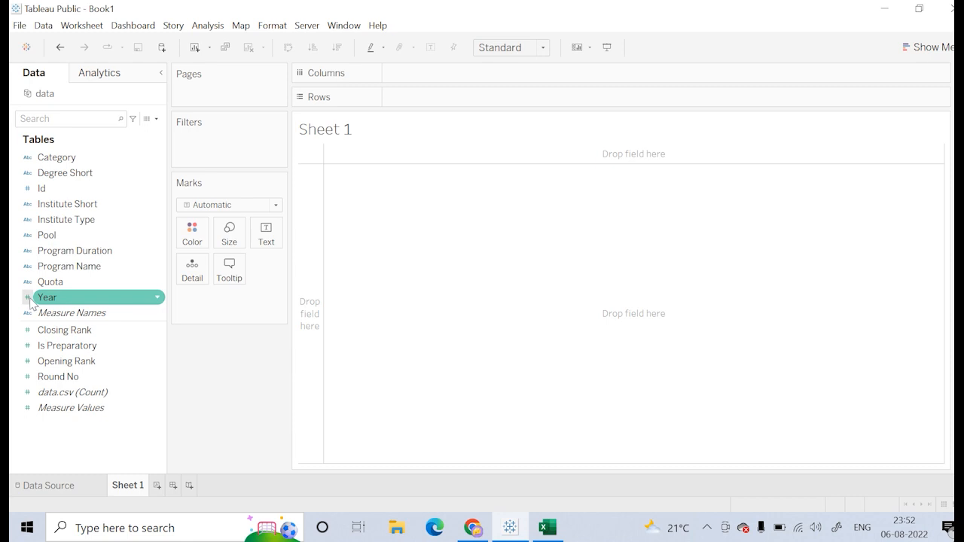
click(28, 299)
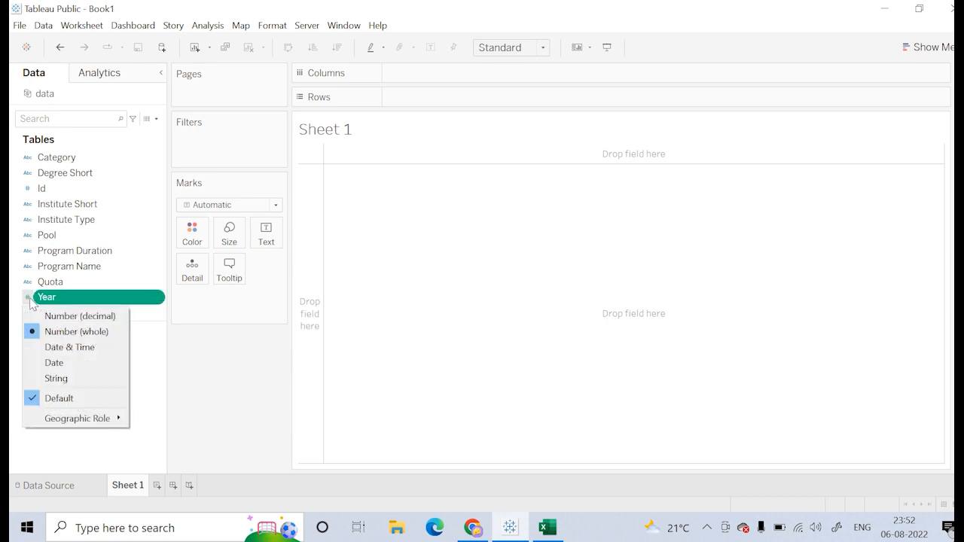
click(65, 363)
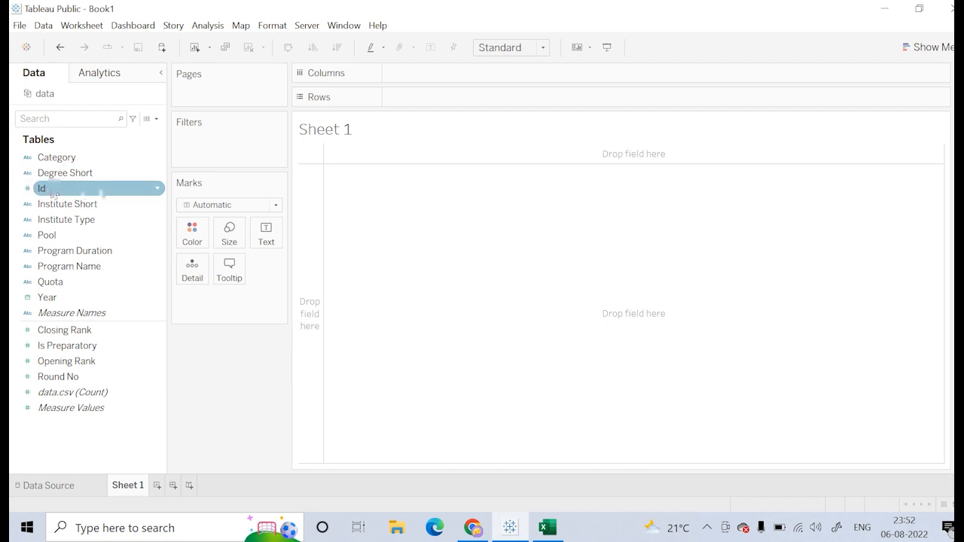
- Try the continuous Round No measure on the Rows shelf as a sum, and remove it from the view
click(85, 218)
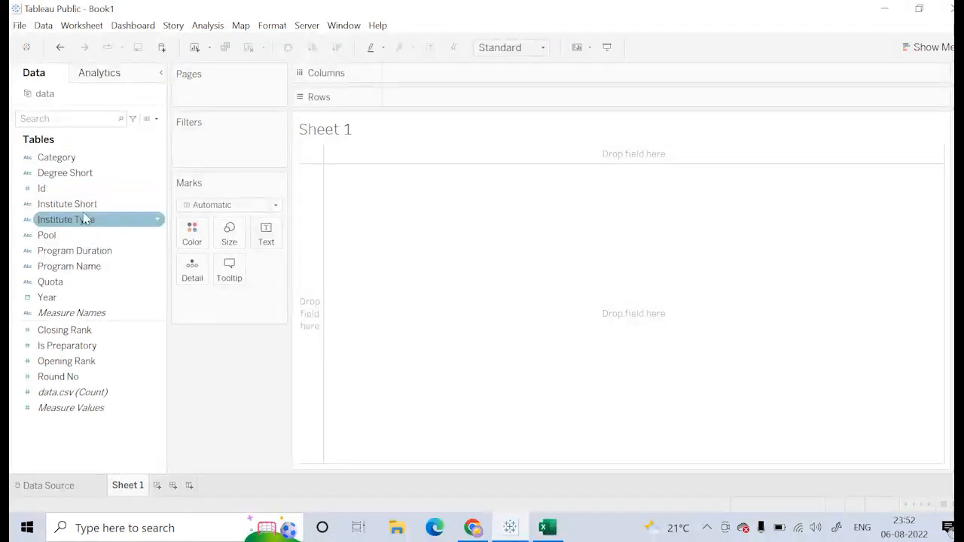
click(89, 363)
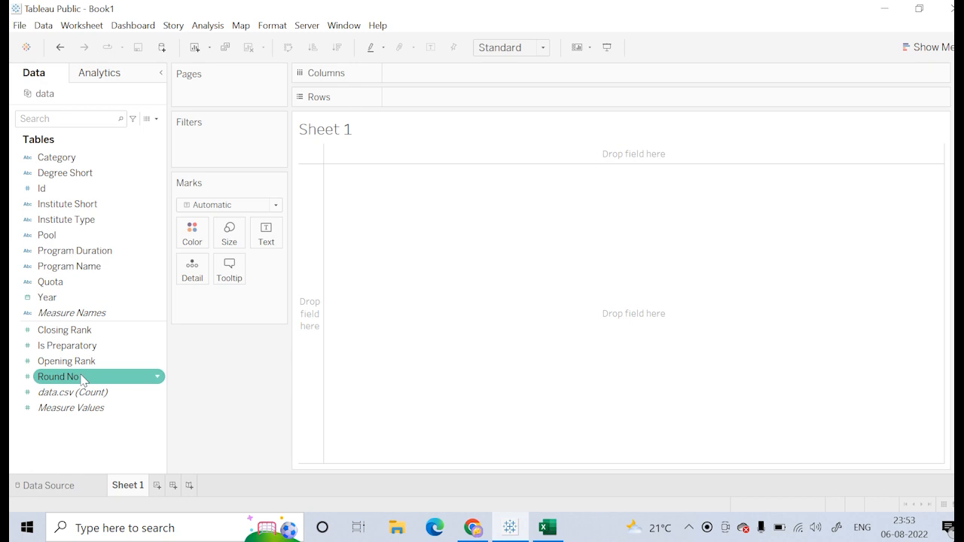
drag(82, 380, 425, 104)
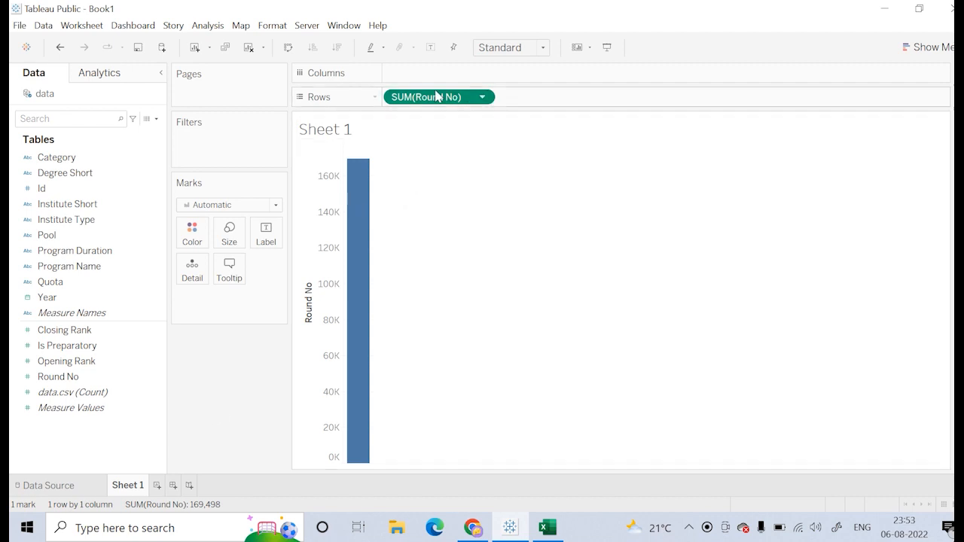
drag(437, 96, 220, 381)
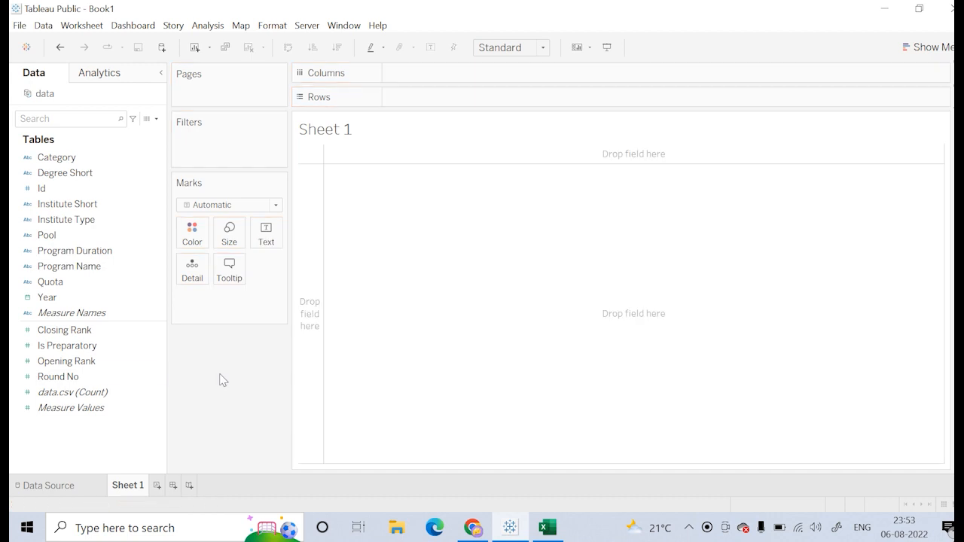
- Review the data type options of the Round No measure and convert the field to discrete
click(157, 379)
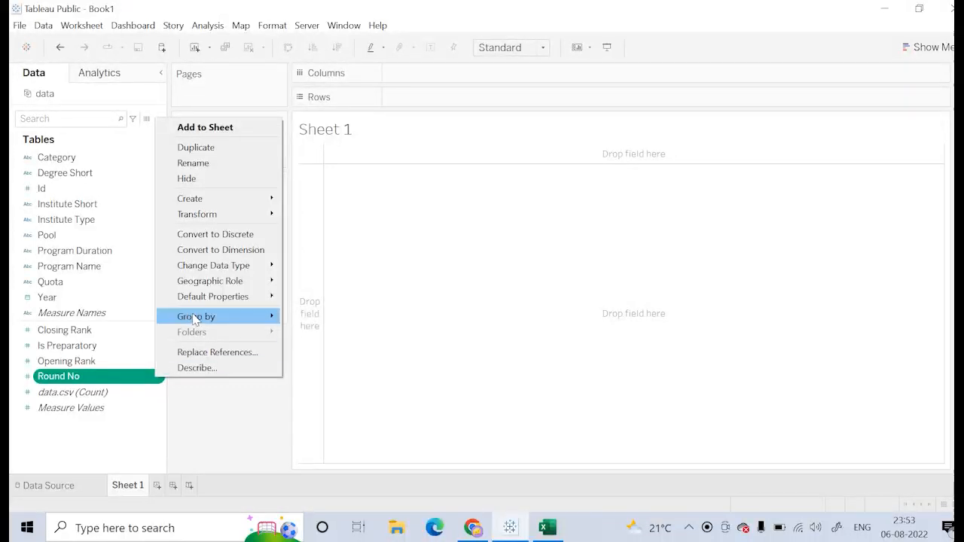
mouse_move(195, 319)
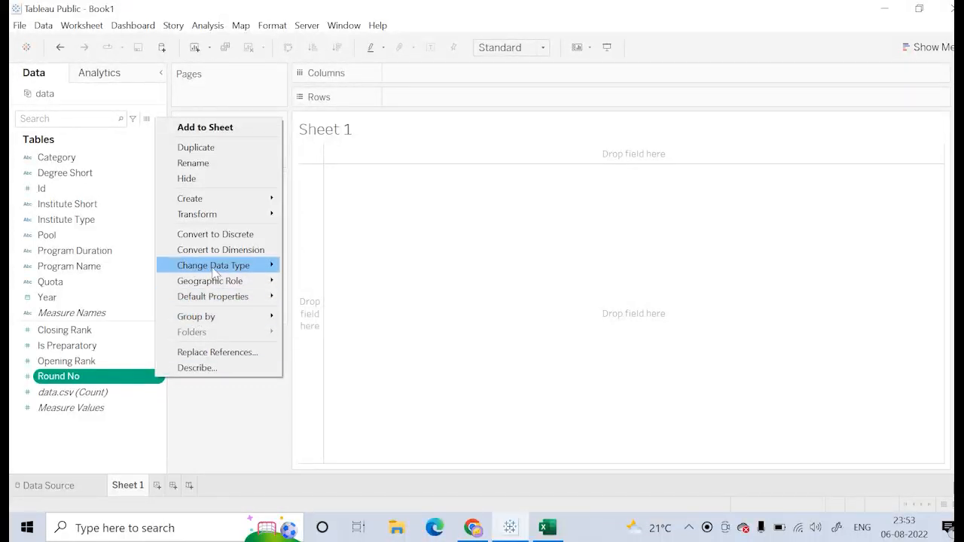
mouse_move(215, 272)
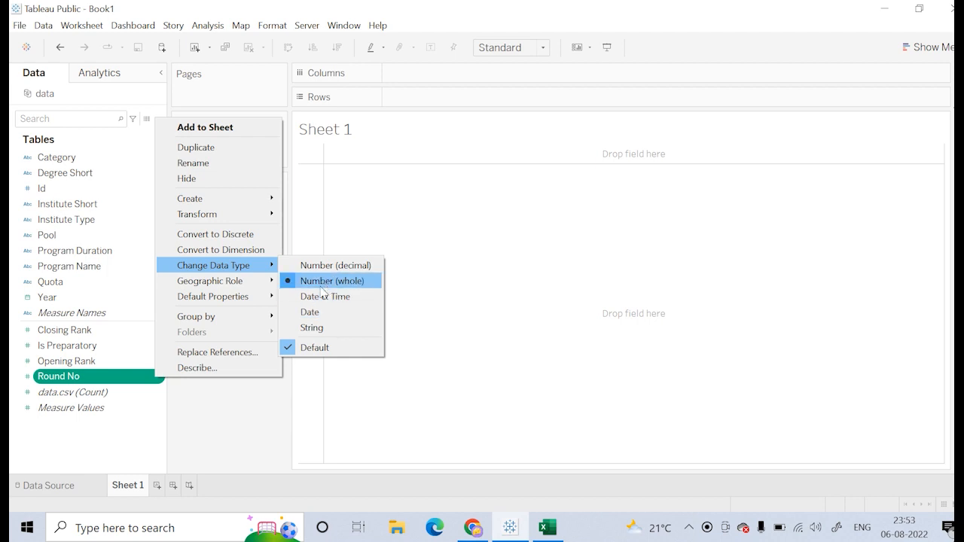
click(148, 381)
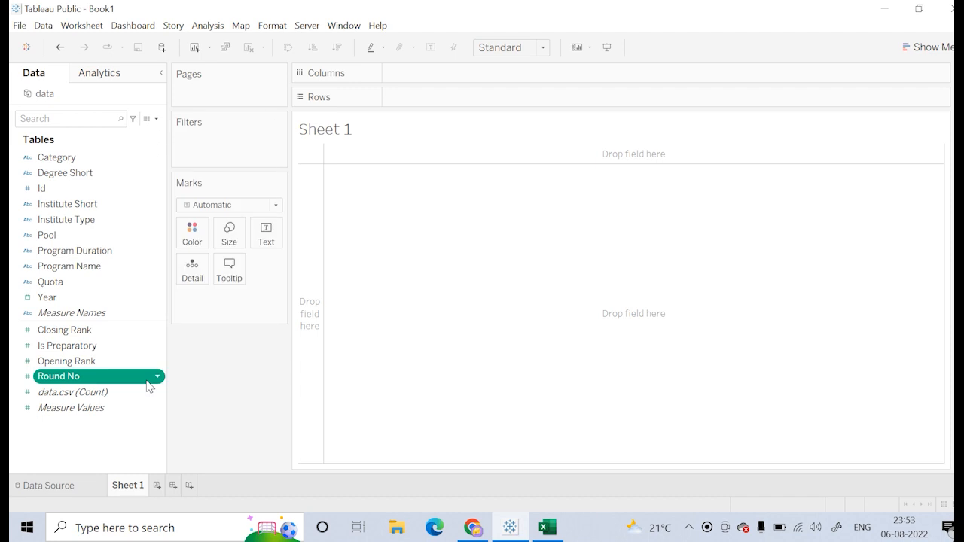
right_click(148, 382)
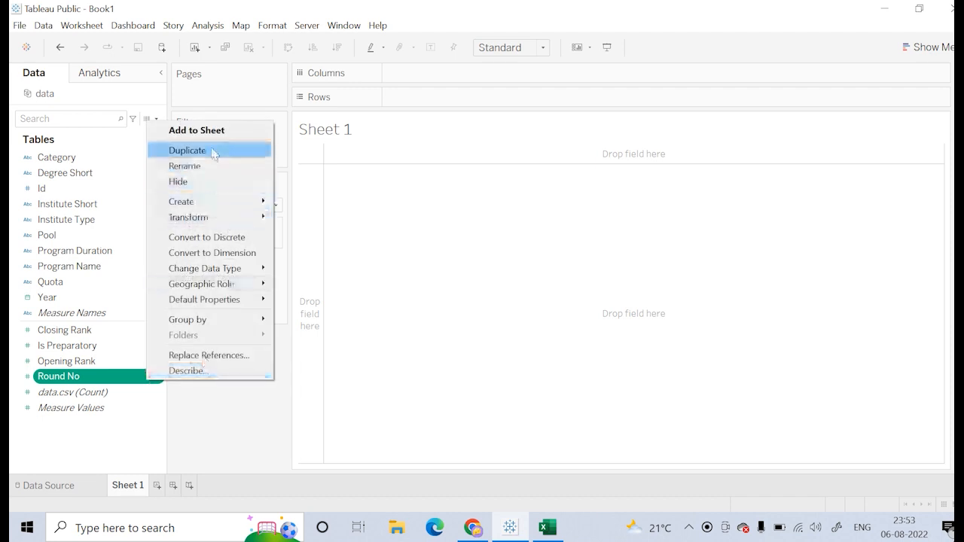
mouse_move(209, 206)
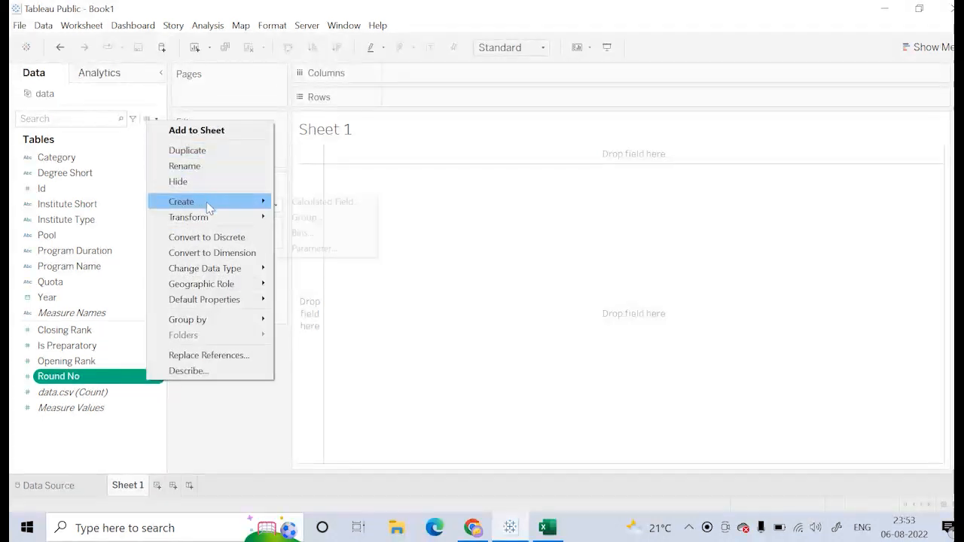
click(209, 239)
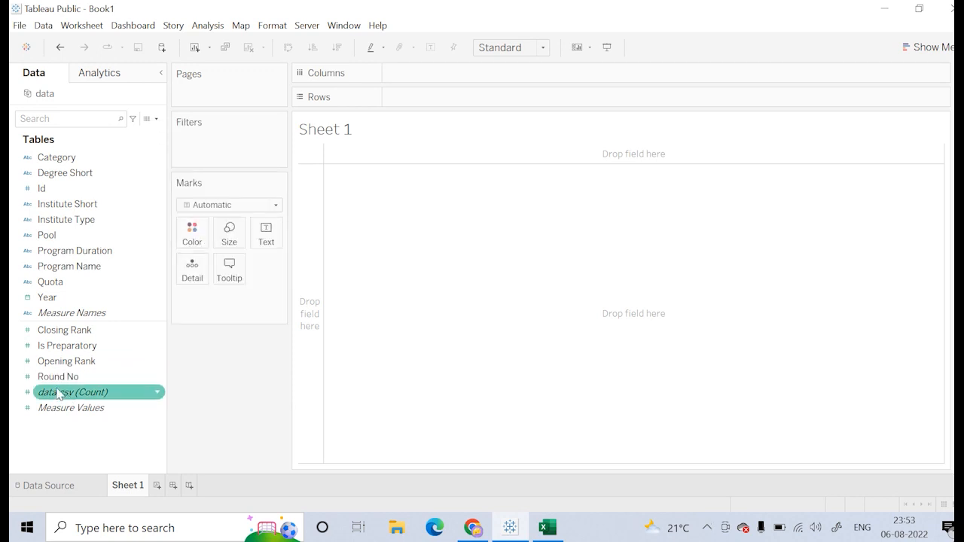
- Try the discrete Round No sum on the Rows shelf, and clear it from the sheet
drag(53, 376, 434, 100)
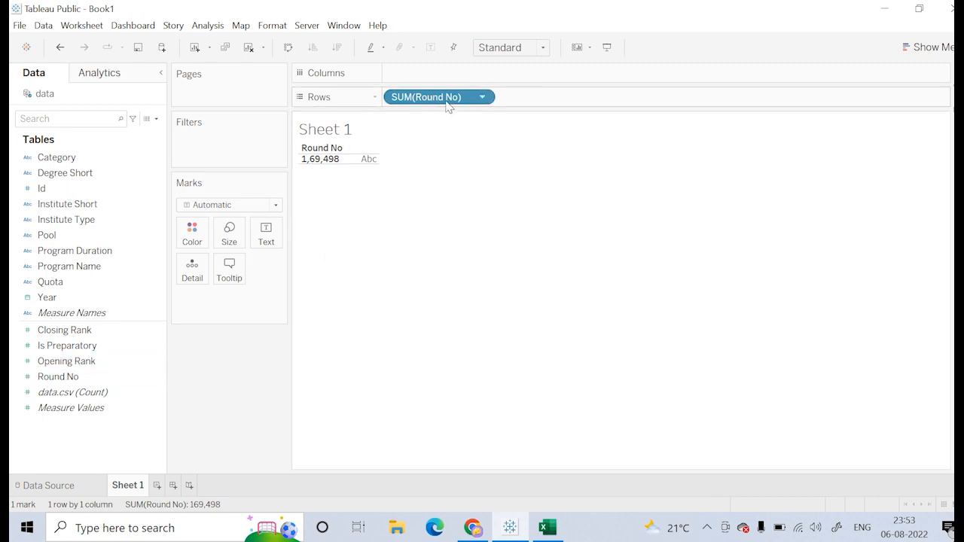
mouse_move(449, 103)
mouse_down()
mouse_move(294, 283)
mouse_move(219, 351)
mouse_move(454, 102)
mouse_up()
drag(455, 103, 97, 387)
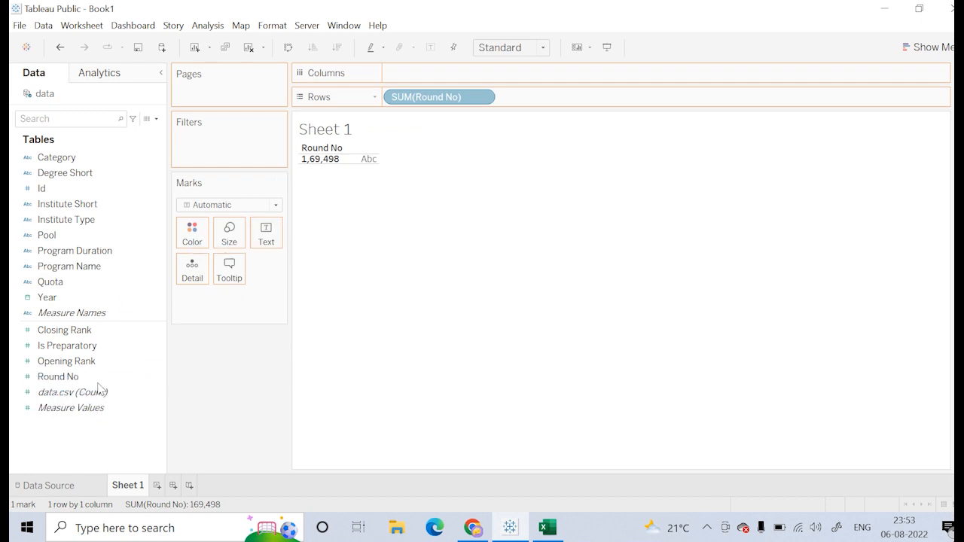
- Convert Round No to a dimension, place it on the Columns shelf and move it to Rows
click(154, 378)
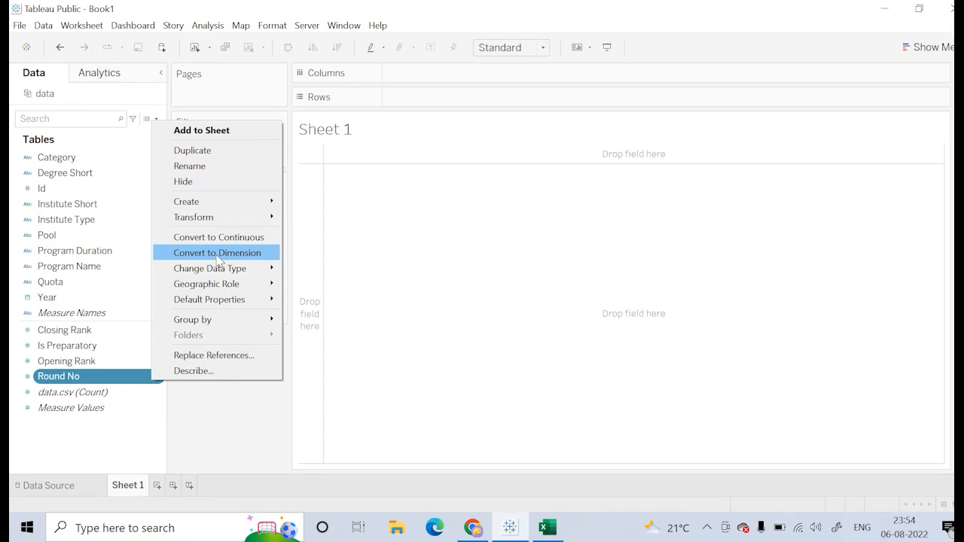
click(218, 253)
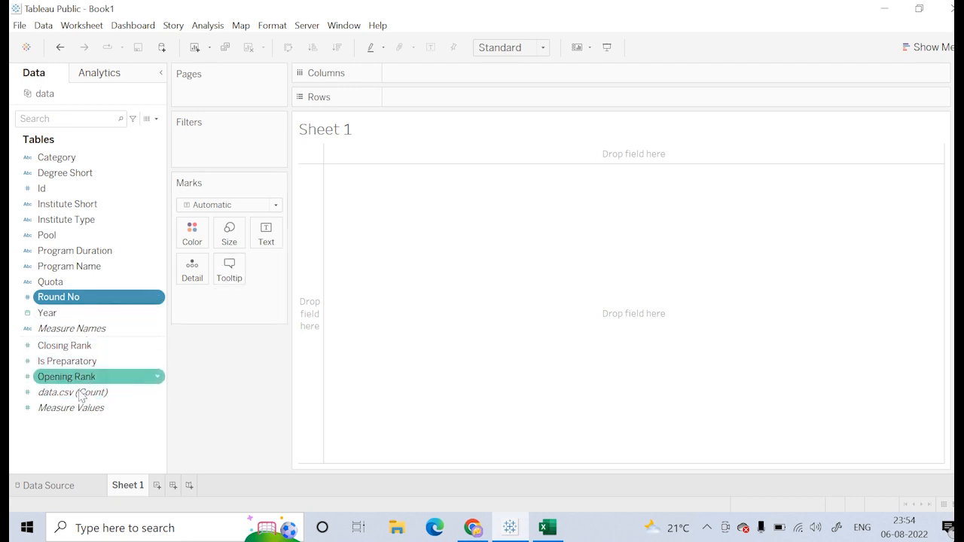
drag(74, 306, 486, 73)
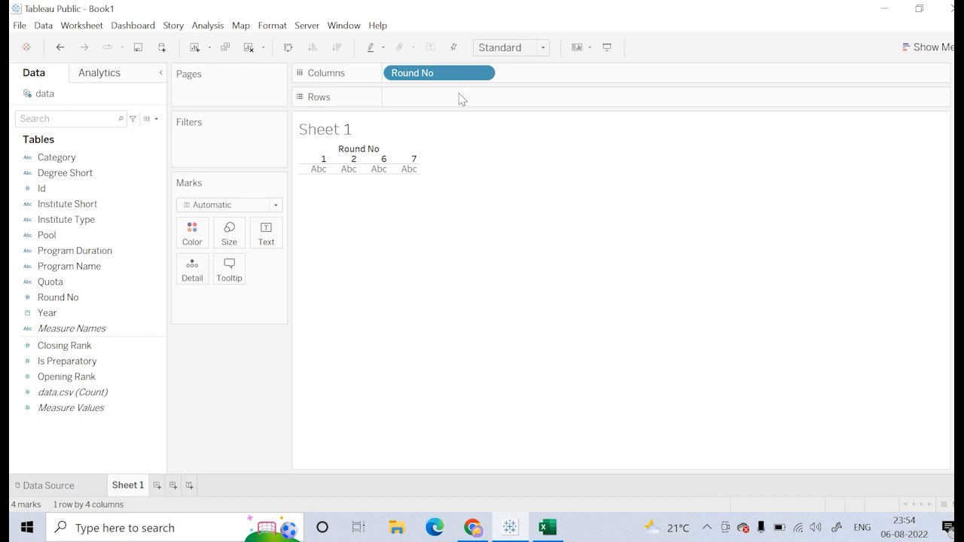
drag(445, 75, 452, 105)
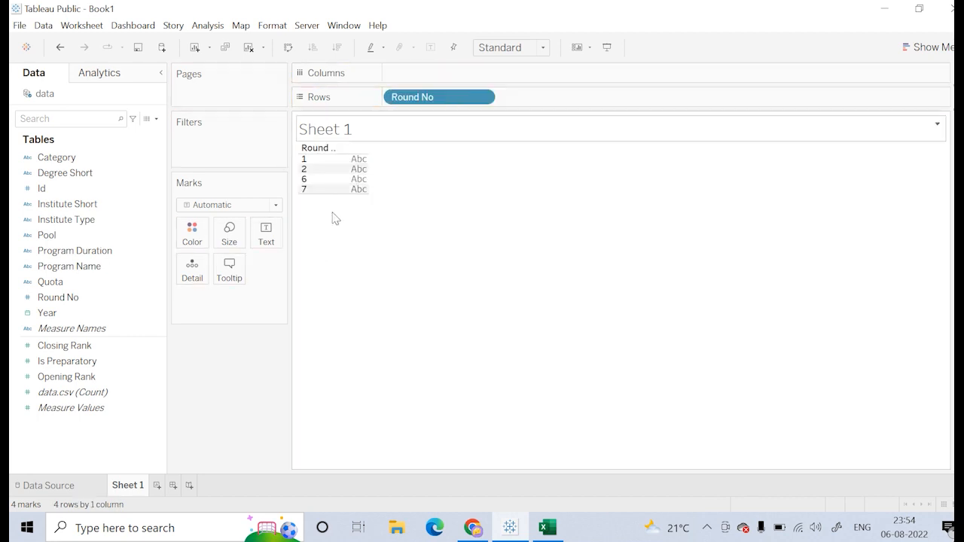
- Remove Round No from the Rows shelf and review the conversion options of the Closing Rank measure
drag(424, 101, 215, 427)
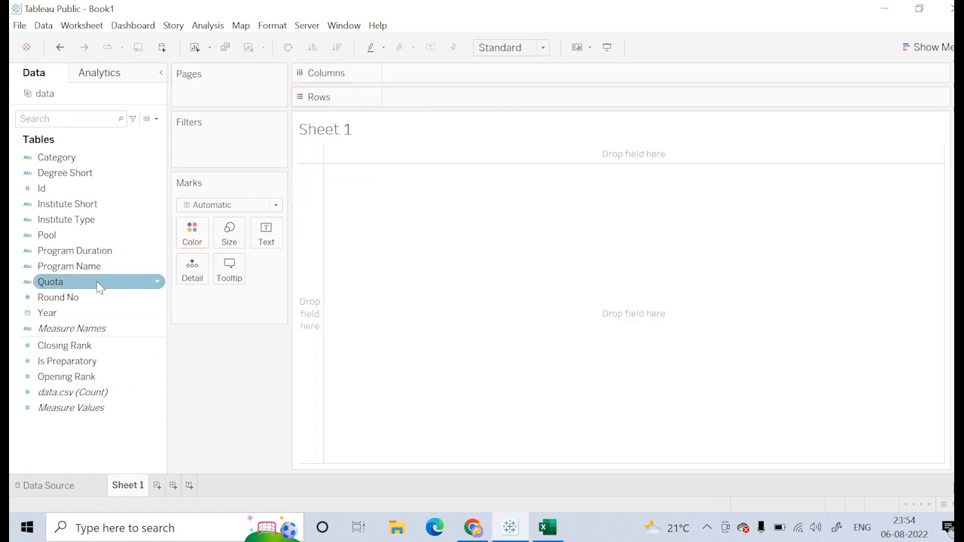
right_click(92, 348)
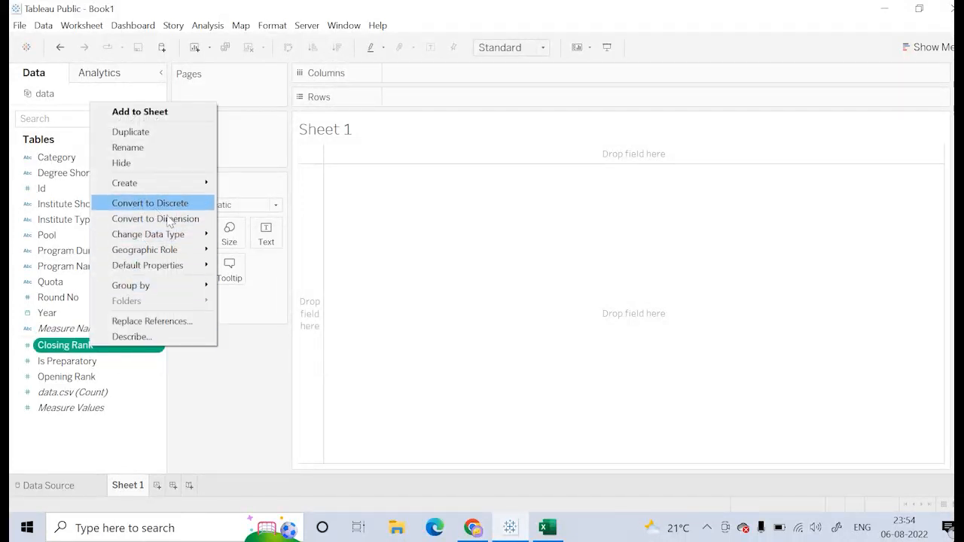
click(345, 314)
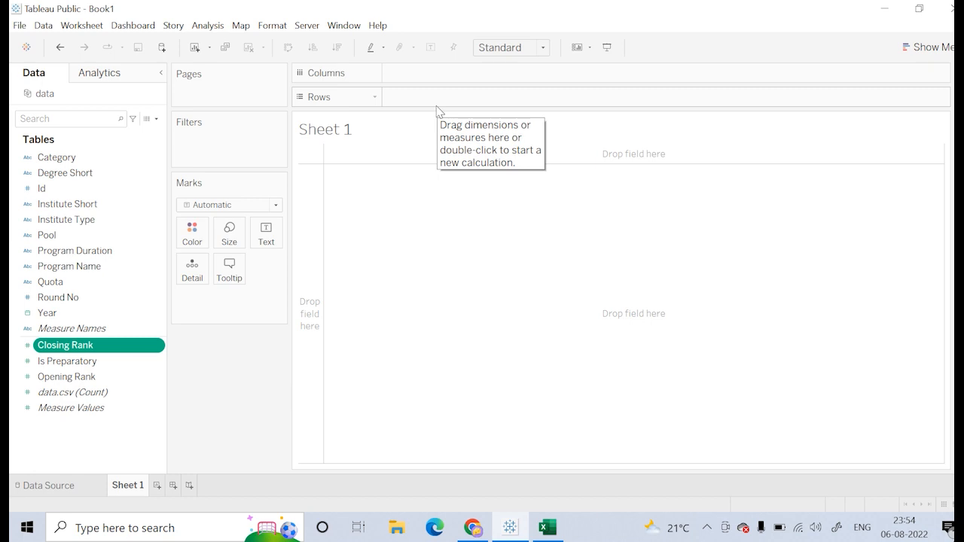
click(83, 363)
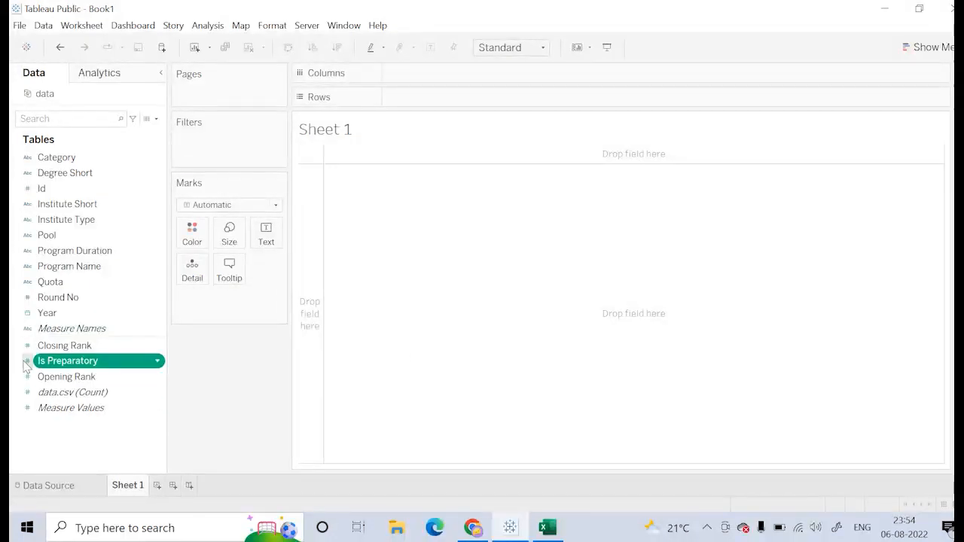
click(148, 431)
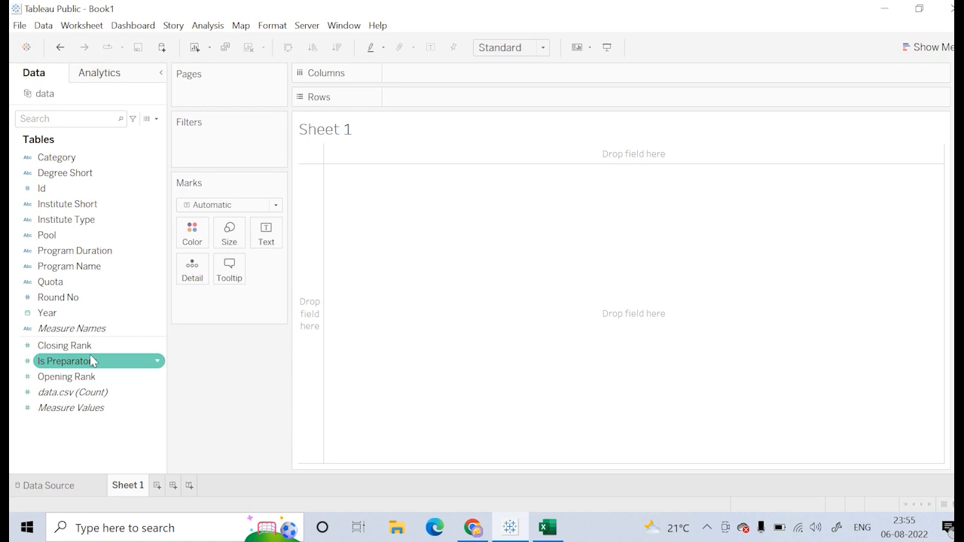
click(418, 368)
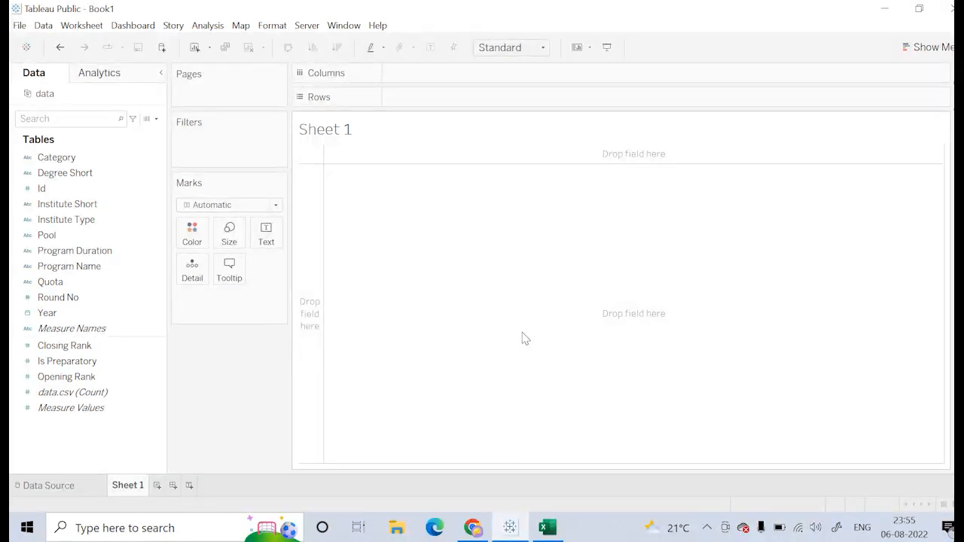
- Try a bar chart with Category on the Rows shelf and the sum of Closing Rank on the Columns shelf
click(125, 159)
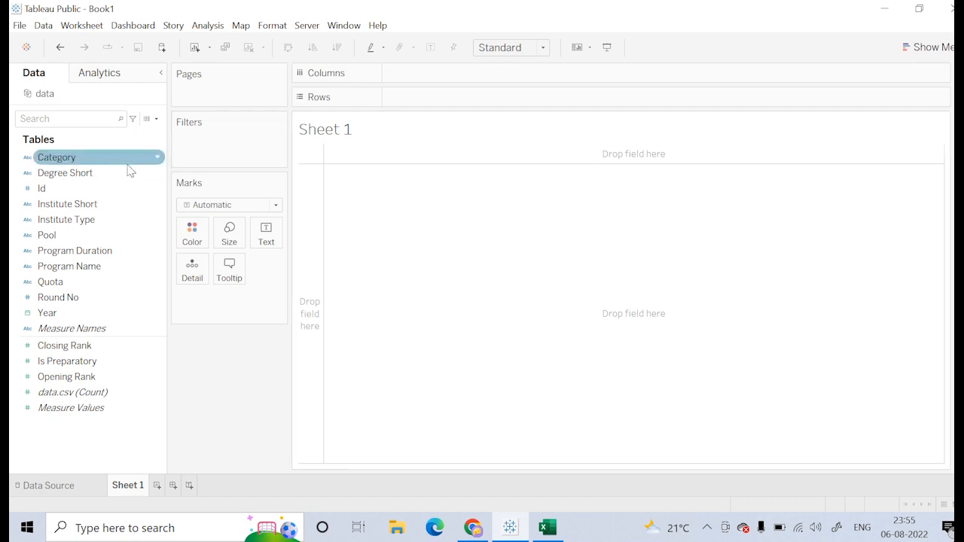
drag(140, 164, 474, 98)
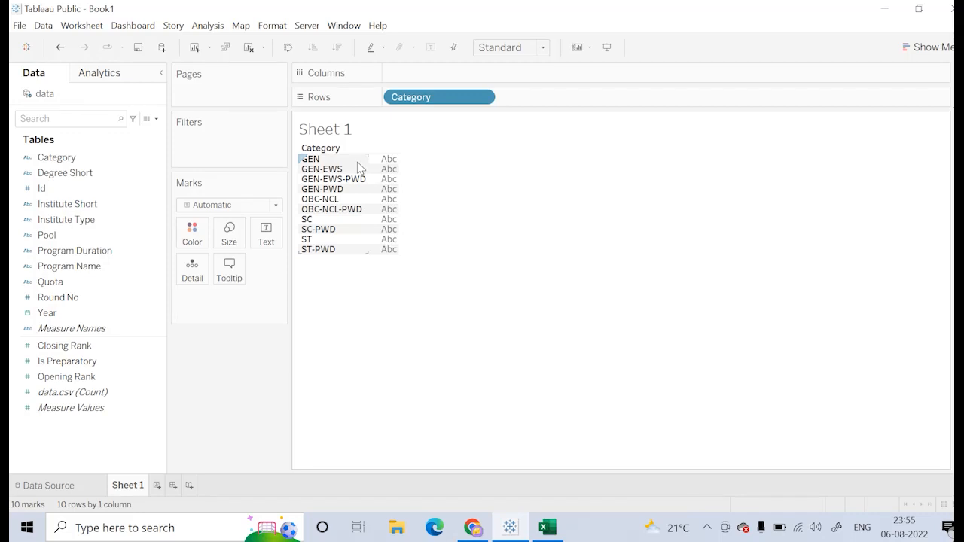
click(94, 348)
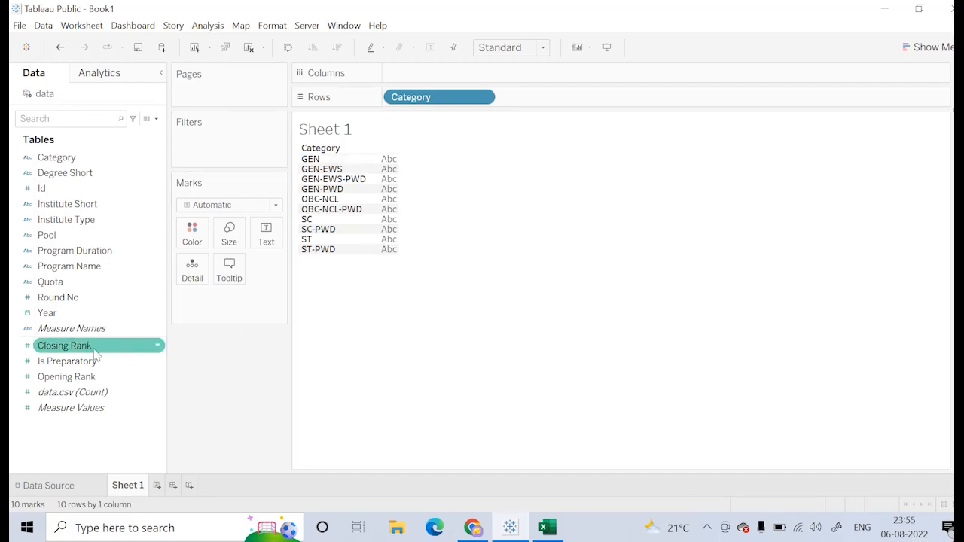
drag(96, 355, 451, 80)
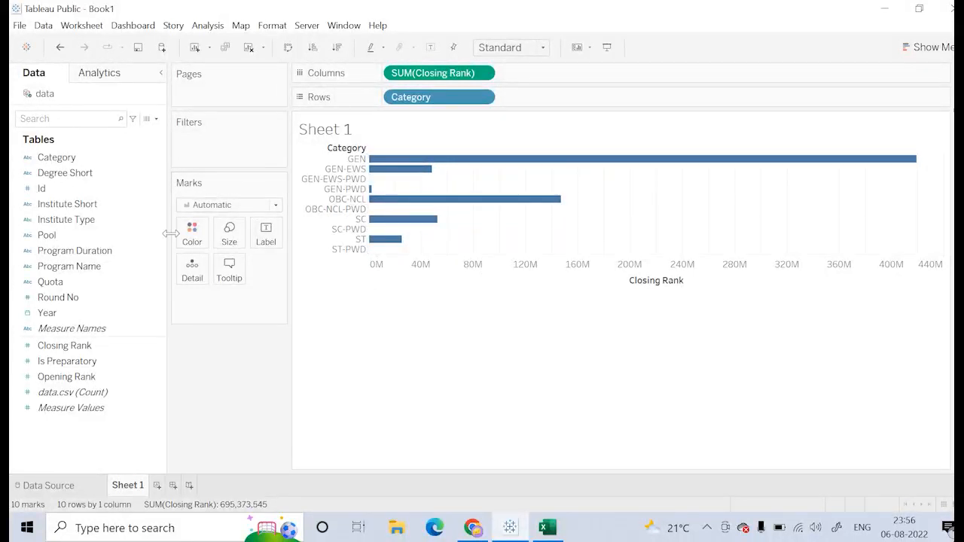
- Review the available mark types for the chart and clear the sheet
click(275, 206)
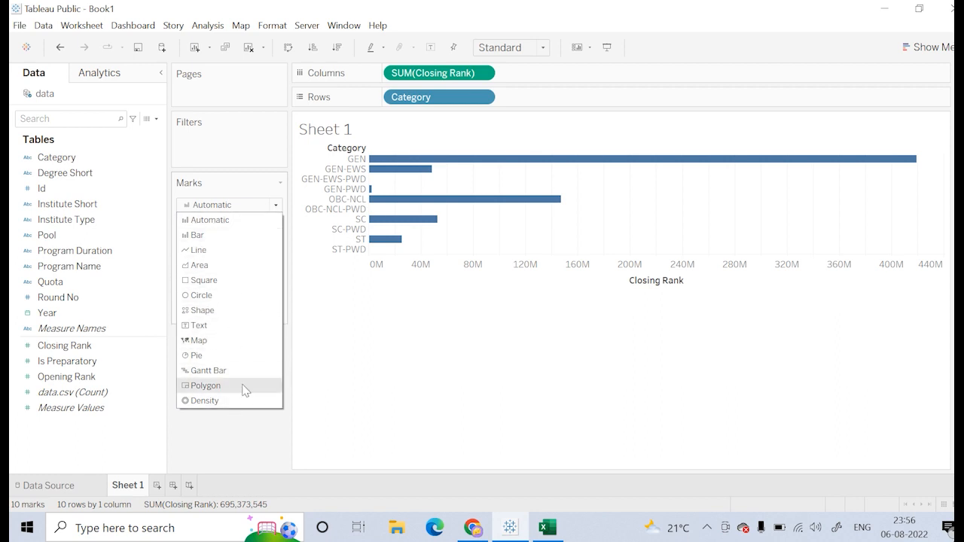
click(340, 349)
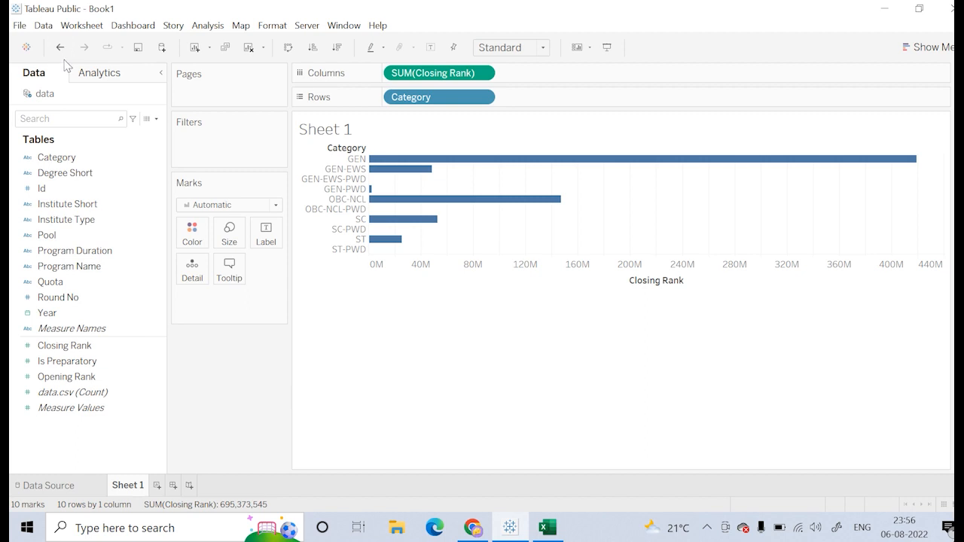
click(254, 57)
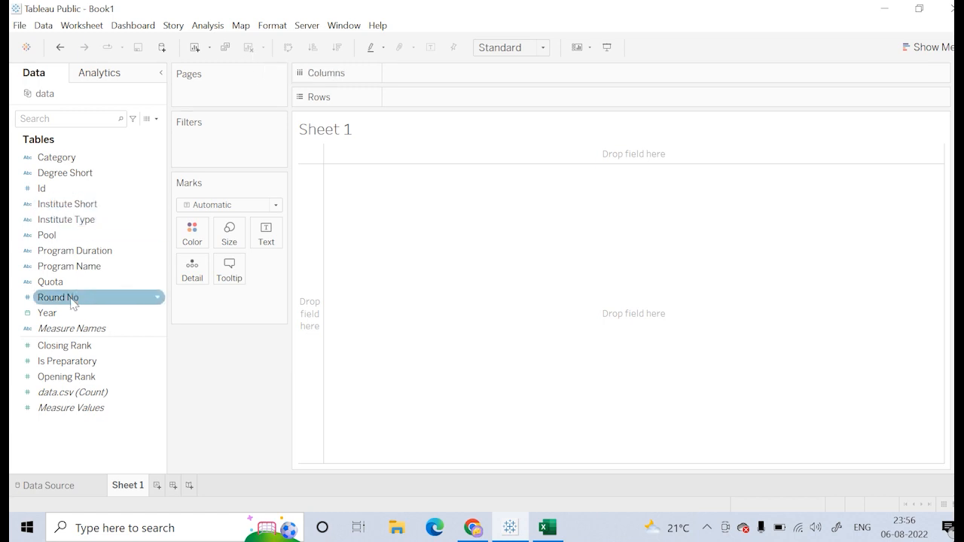
- Place Category on Rows and the sum of Closing Rank on Columns, and rename the sheet as Bar Chart
drag(67, 166, 420, 107)
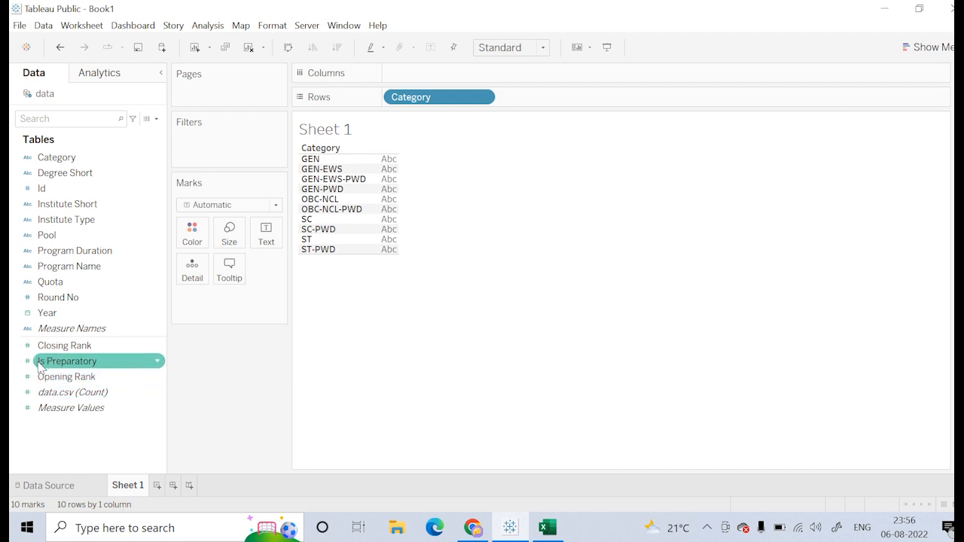
drag(68, 345, 421, 73)
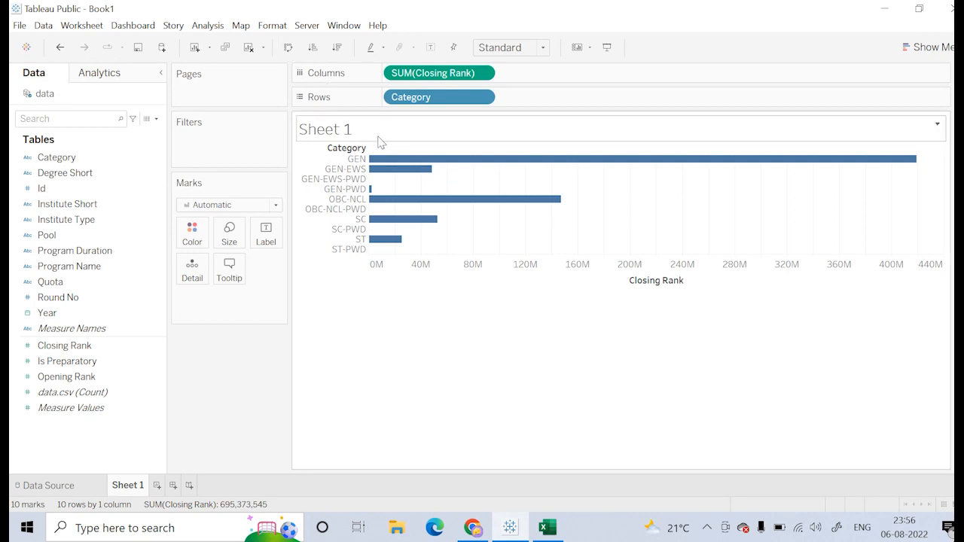
mouse_move(548, 207)
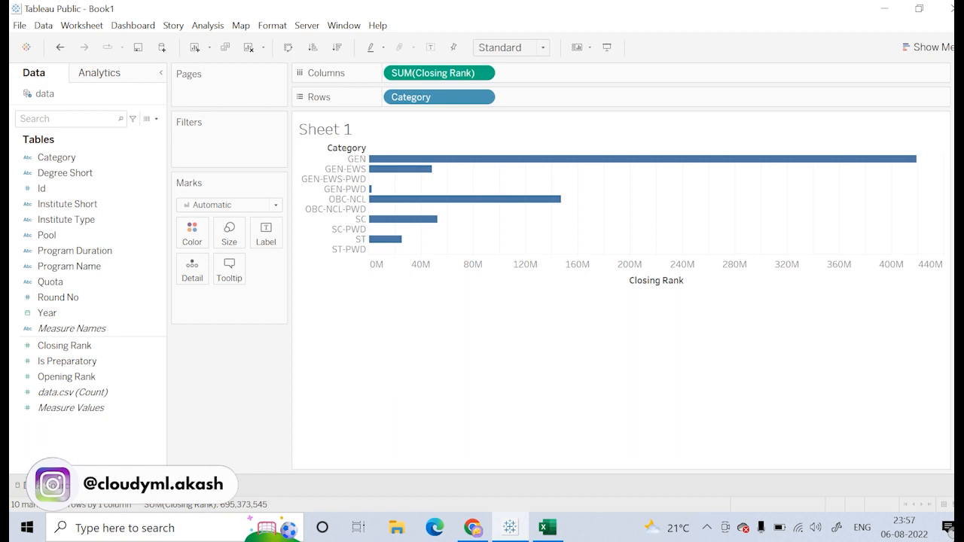
click(361, 432)
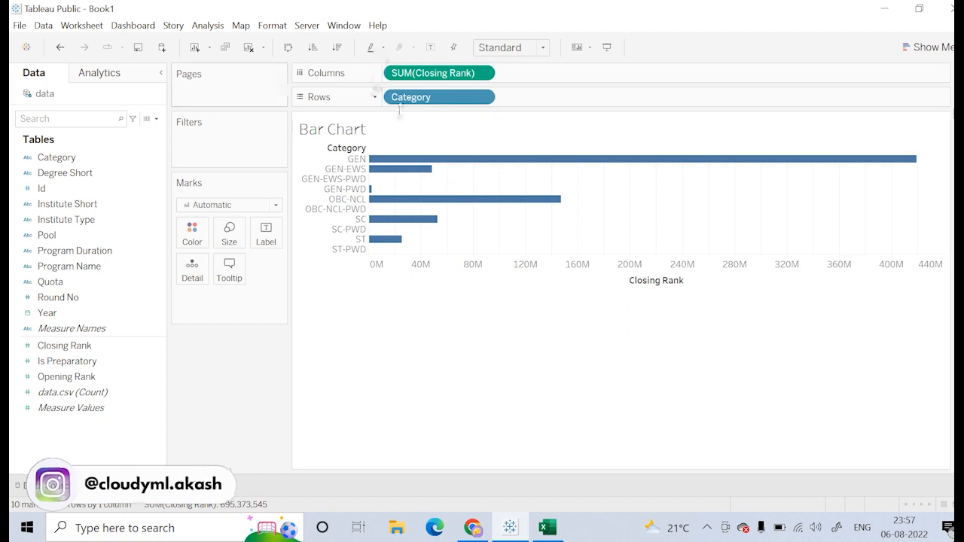
- Sort the categories in descending order by summed Closing Rank with the axes swapped, and restore the horizontal layout with mark labels shown
click(288, 49)
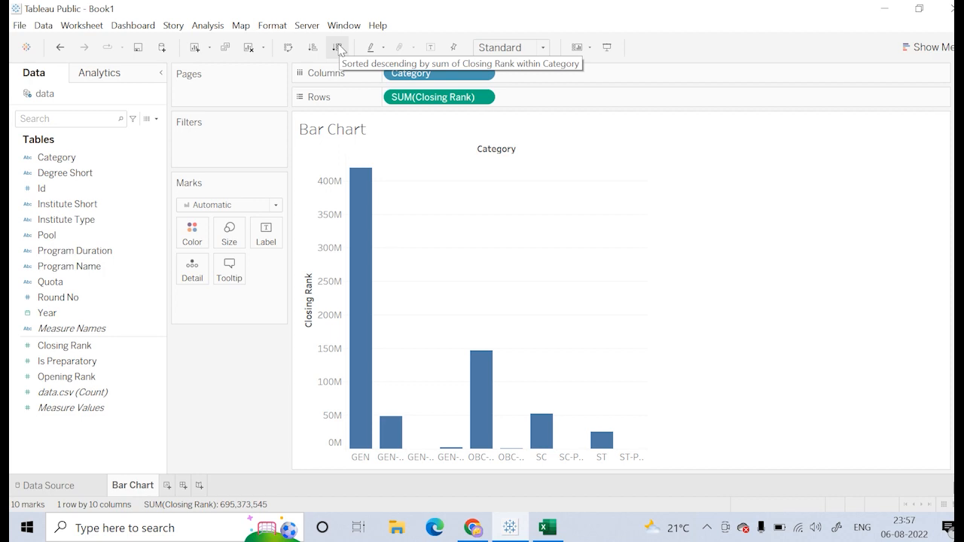
click(339, 47)
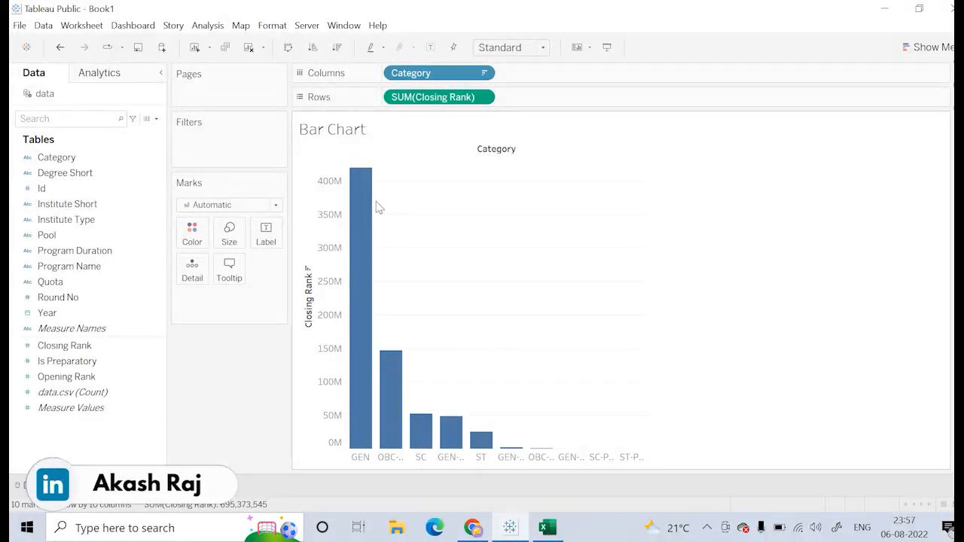
click(288, 48)
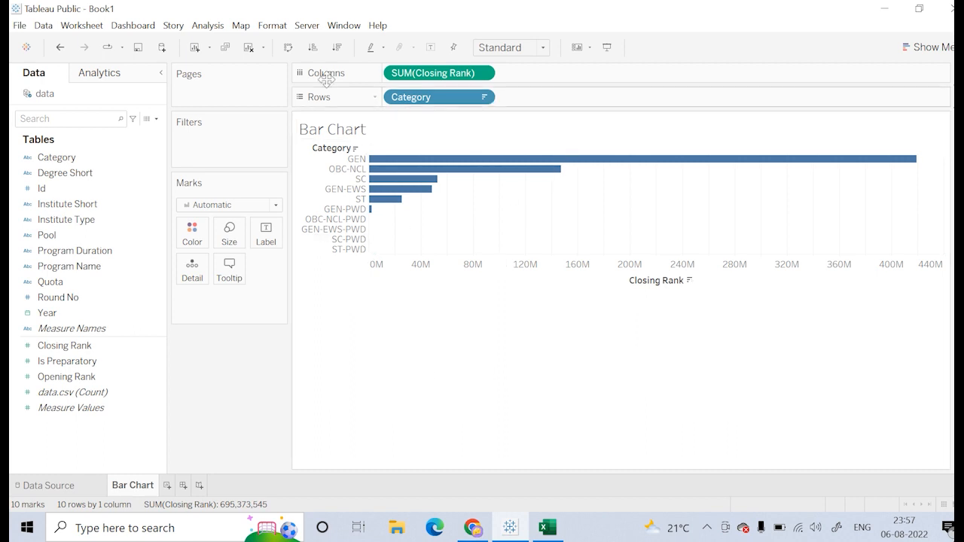
click(431, 48)
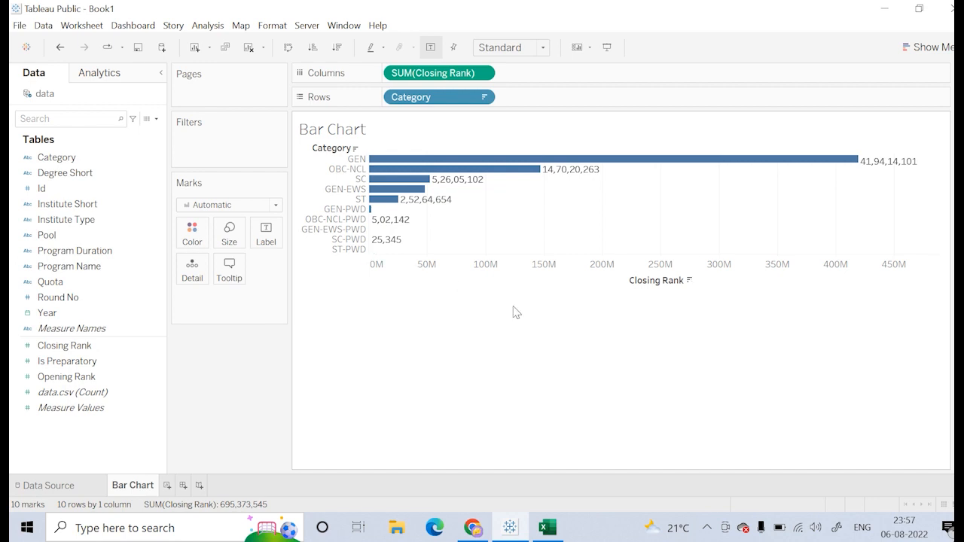
- Change the Closing Rank aggregation to Average and sort the categories in descending order by it
click(482, 74)
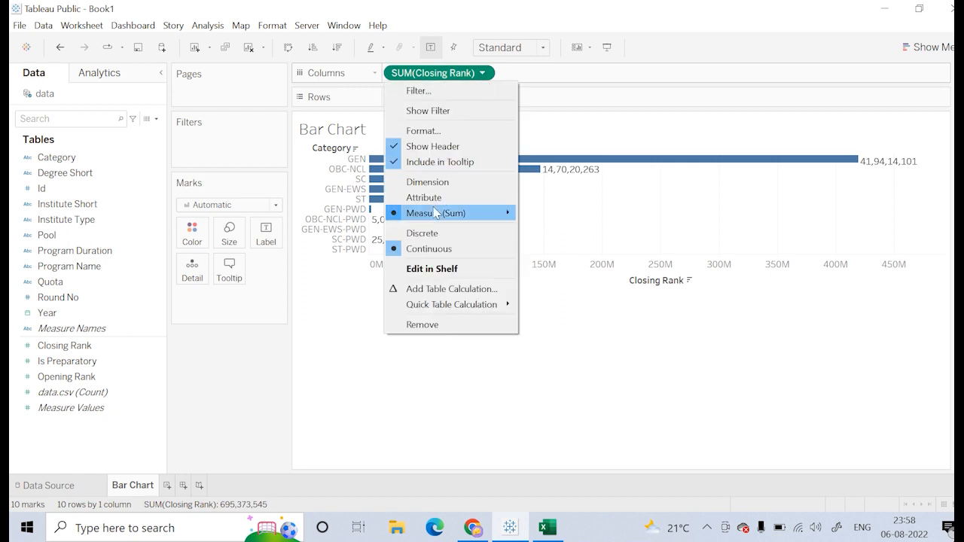
click(484, 73)
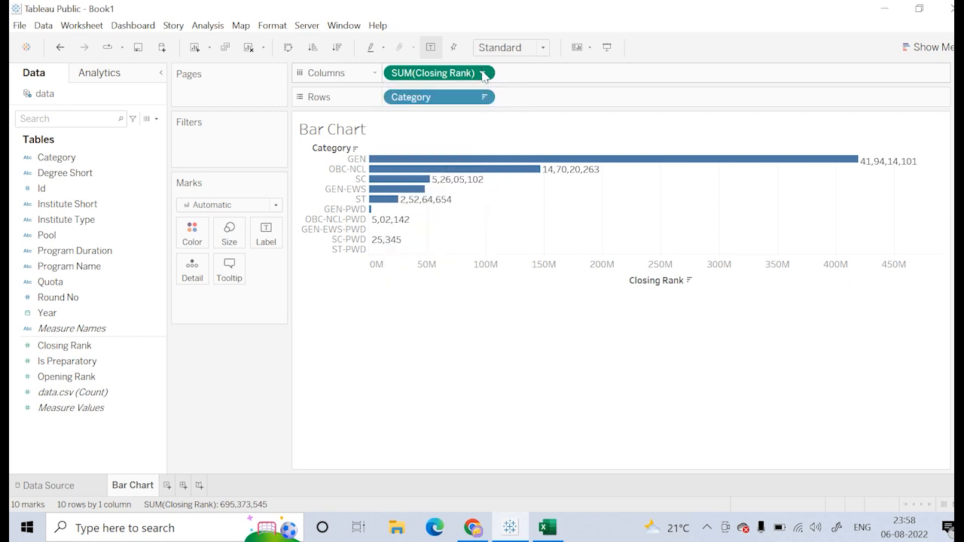
click(482, 73)
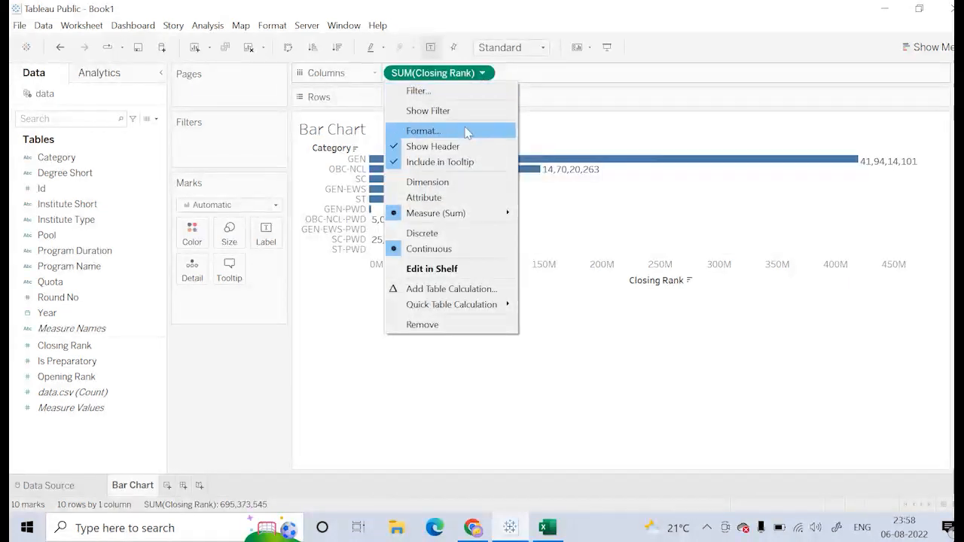
mouse_move(457, 215)
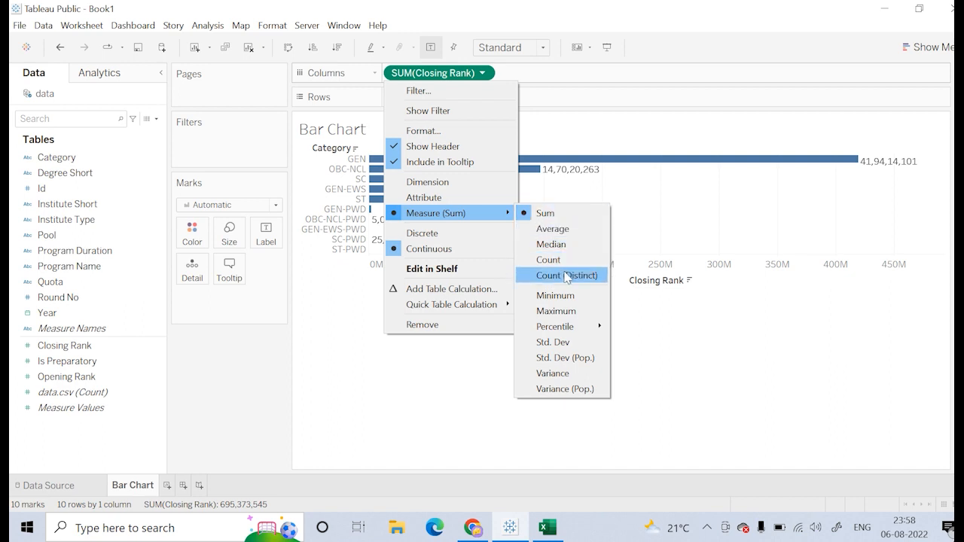
click(557, 230)
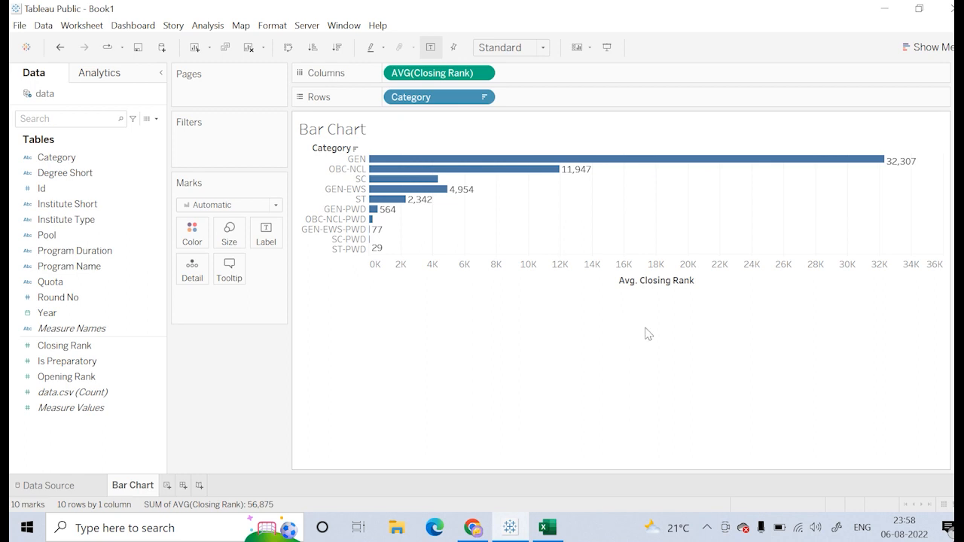
mouse_move(759, 160)
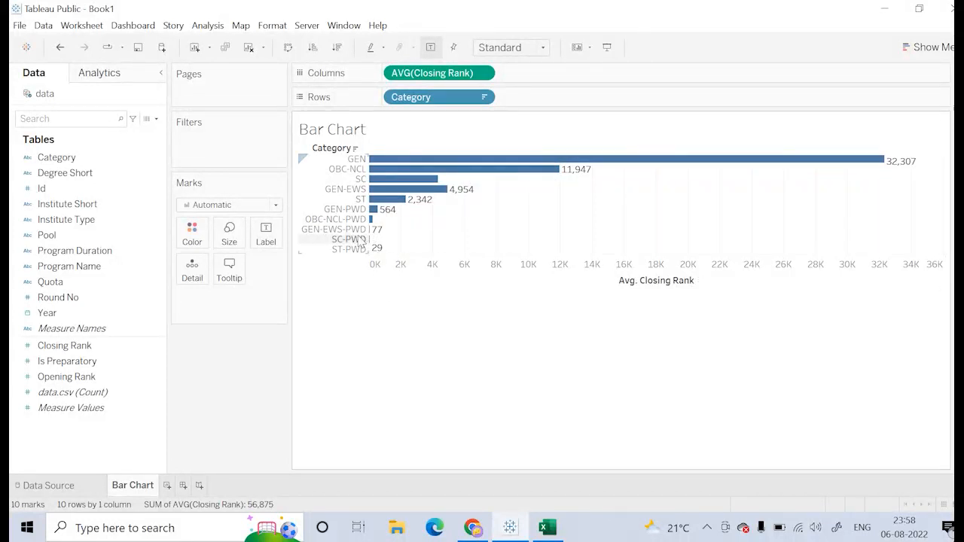
mouse_move(378, 238)
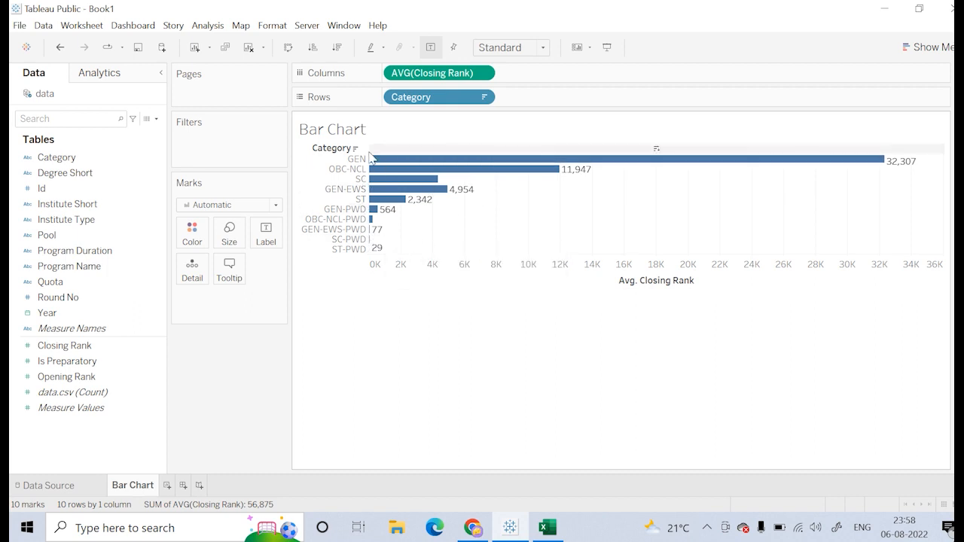
click(338, 49)
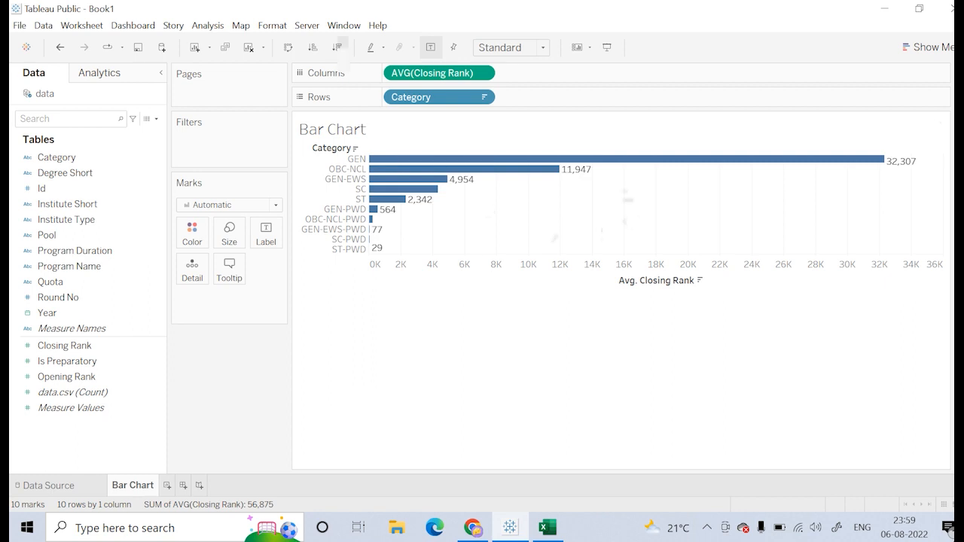
- Change the Closing Rank aggregation to Median and inspect the value of the GEN bar
click(485, 74)
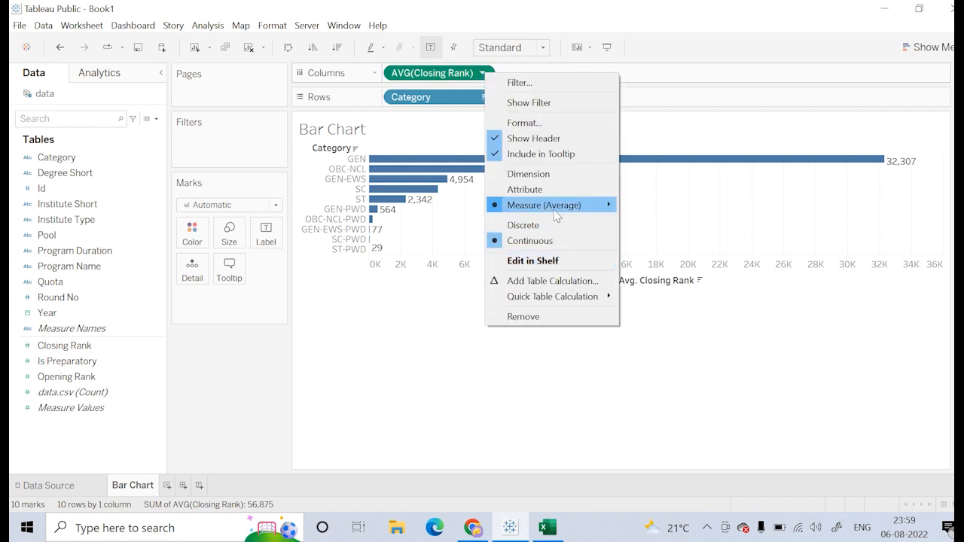
mouse_move(557, 209)
click(647, 237)
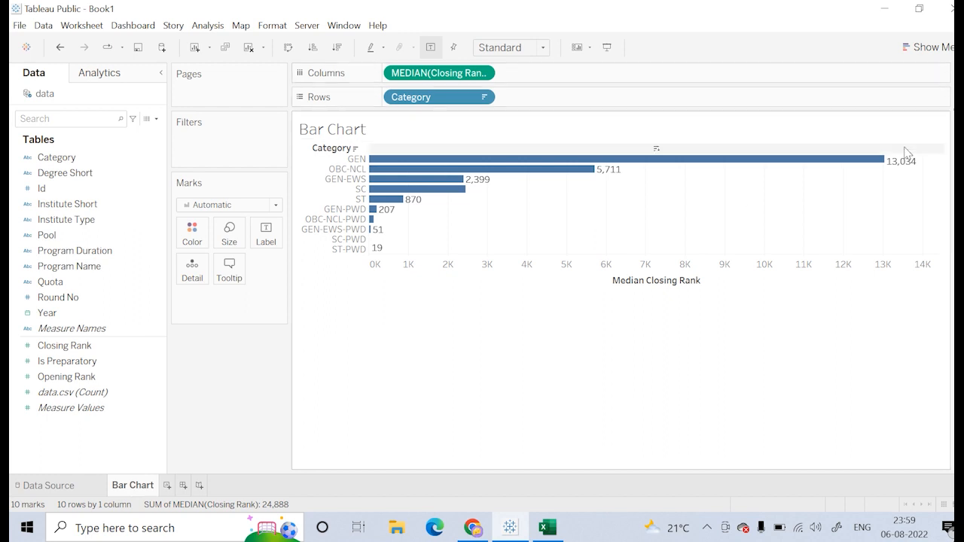
mouse_move(898, 163)
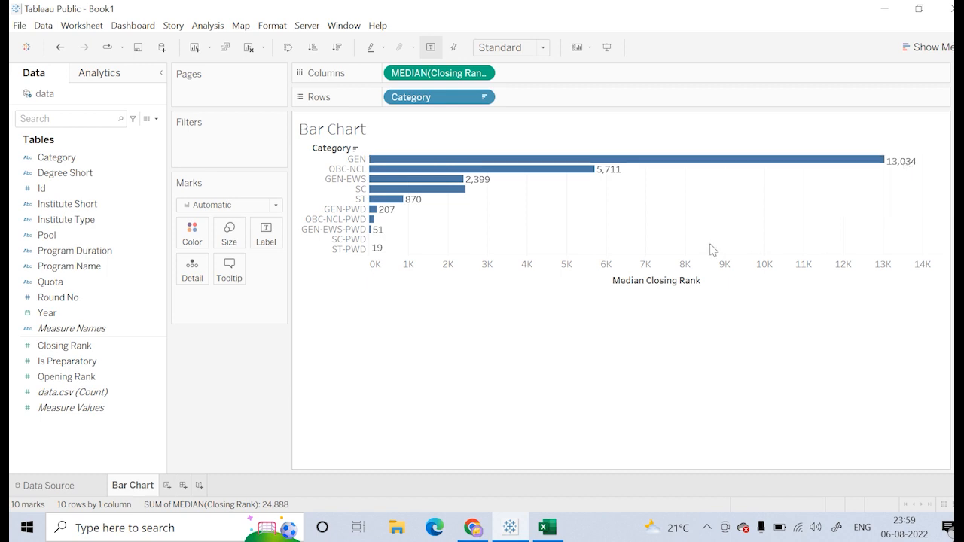
mouse_move(888, 166)
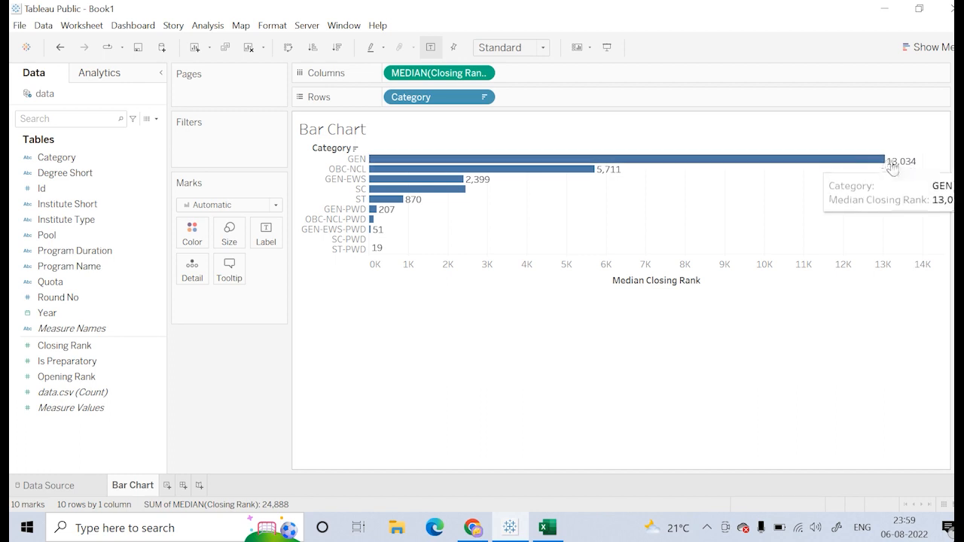
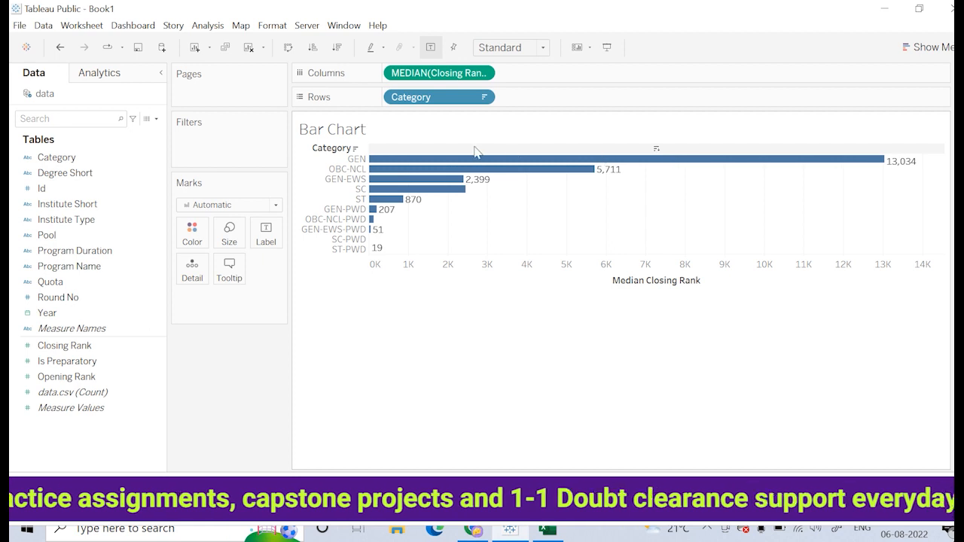
- Change the Closing Rank aggregation on the bar chart back to Average
click(483, 72)
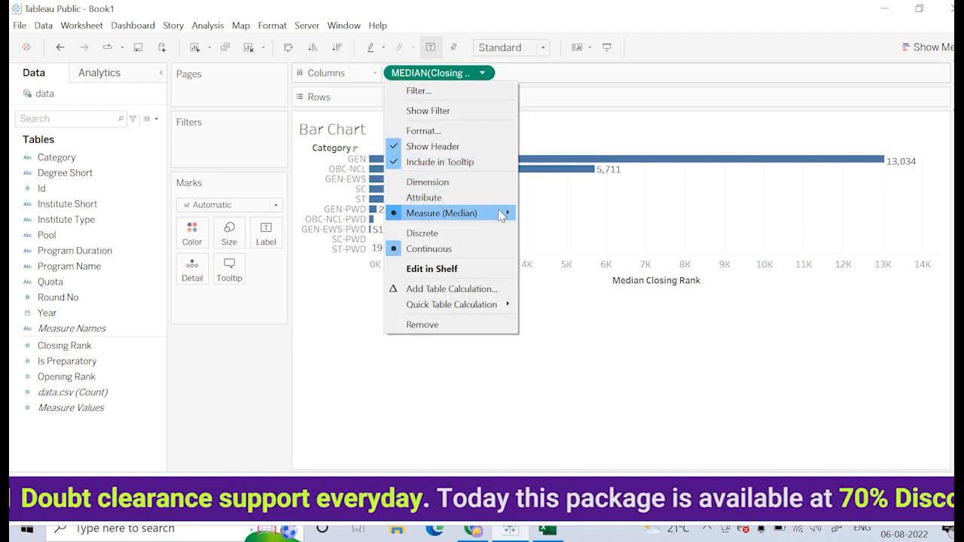
mouse_move(503, 212)
click(541, 228)
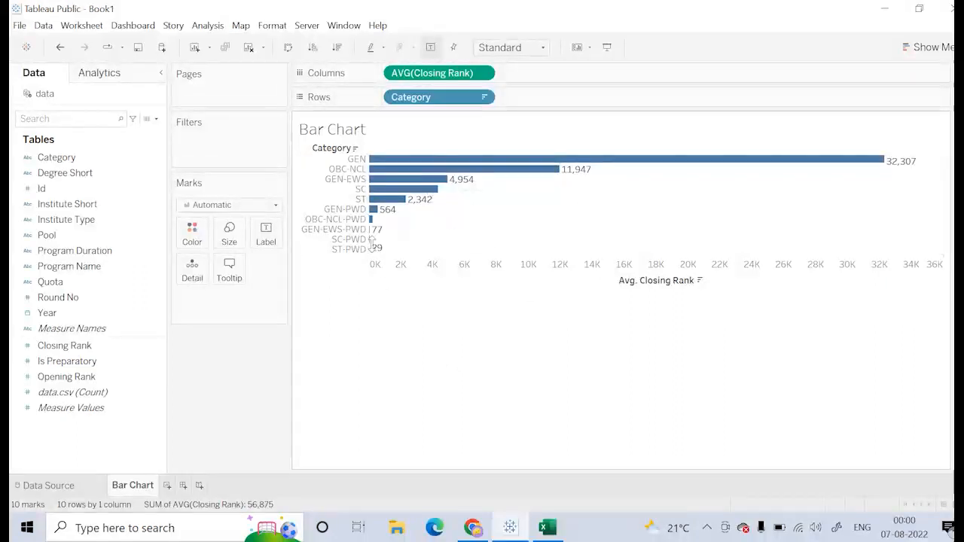
mouse_move(374, 251)
- Add a new worksheet and build a line chart with Year on Columns and the sum of Closing Rank on Rows
click(167, 487)
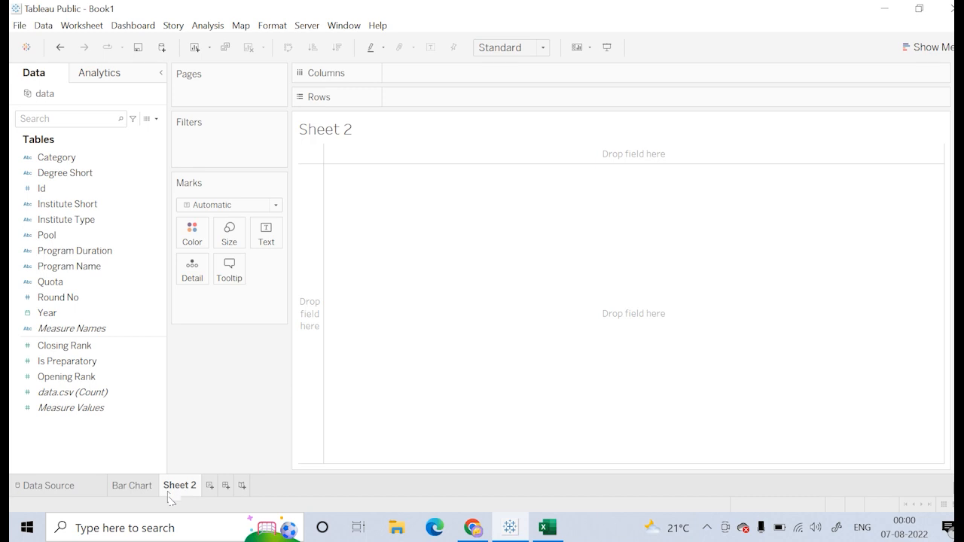
mouse_move(49, 321)
mouse_down()
mouse_move(269, 261)
mouse_move(411, 110)
mouse_move(420, 71)
mouse_move(417, 78)
mouse_up()
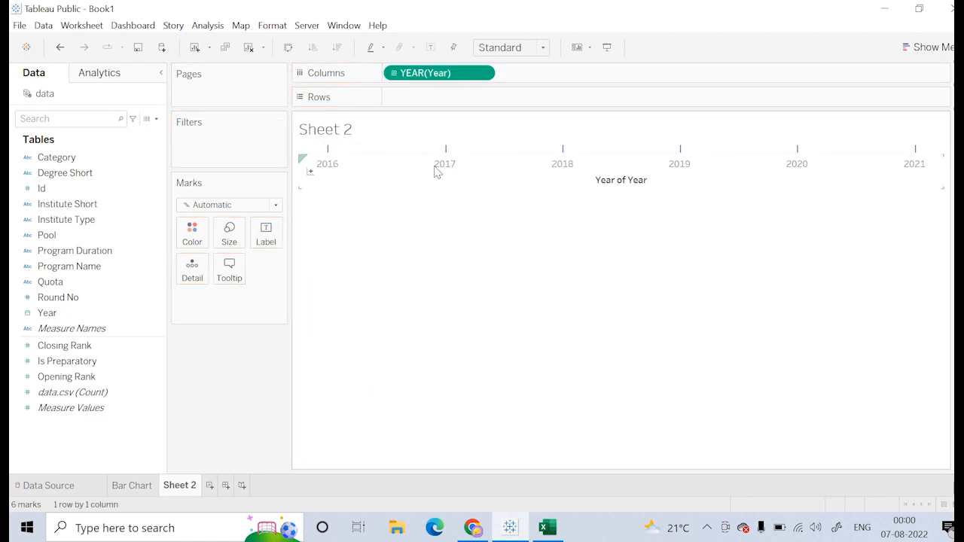
mouse_move(45, 345)
mouse_down()
mouse_move(334, 146)
mouse_move(419, 110)
mouse_move(402, 108)
mouse_up()
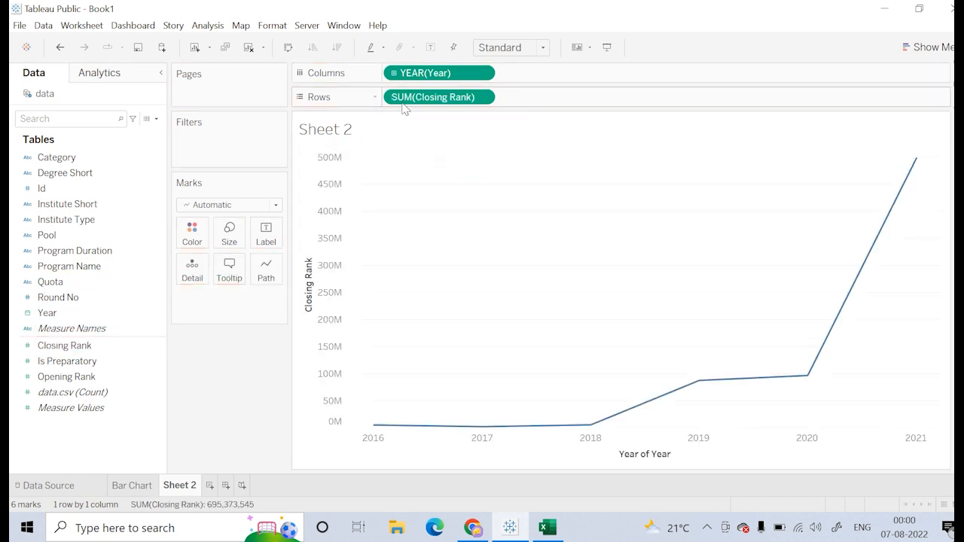
- Change the line chart's Closing Rank aggregation to Average and show the mark labels
click(485, 97)
mouse_move(555, 246)
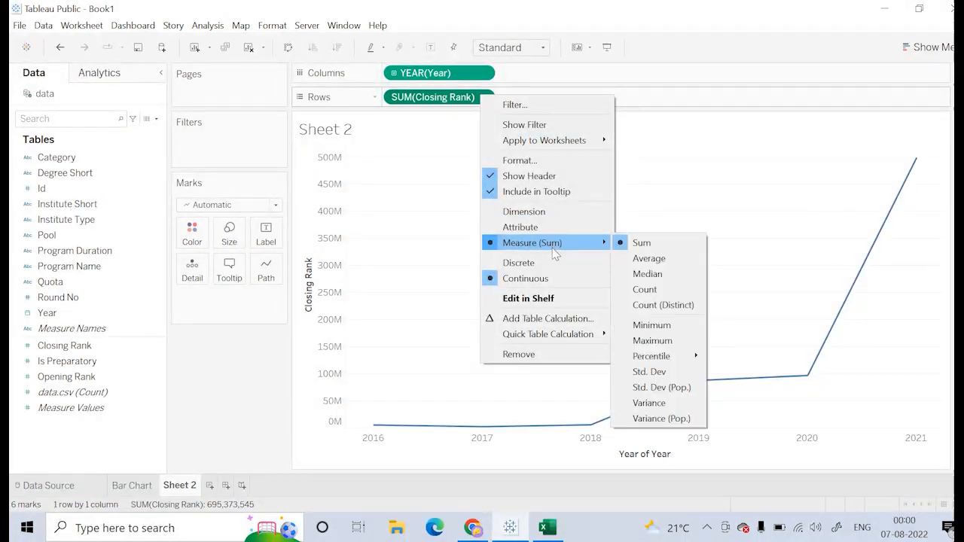
click(642, 259)
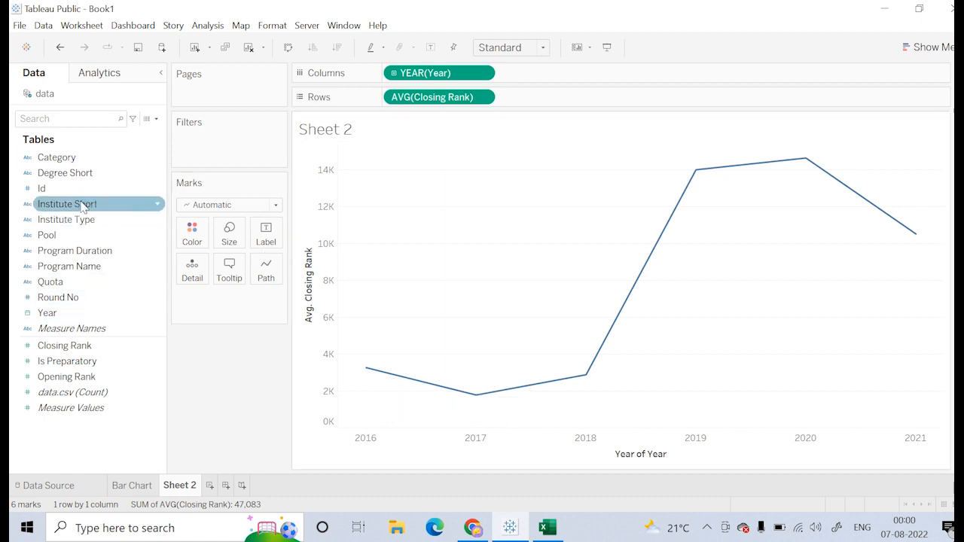
click(431, 48)
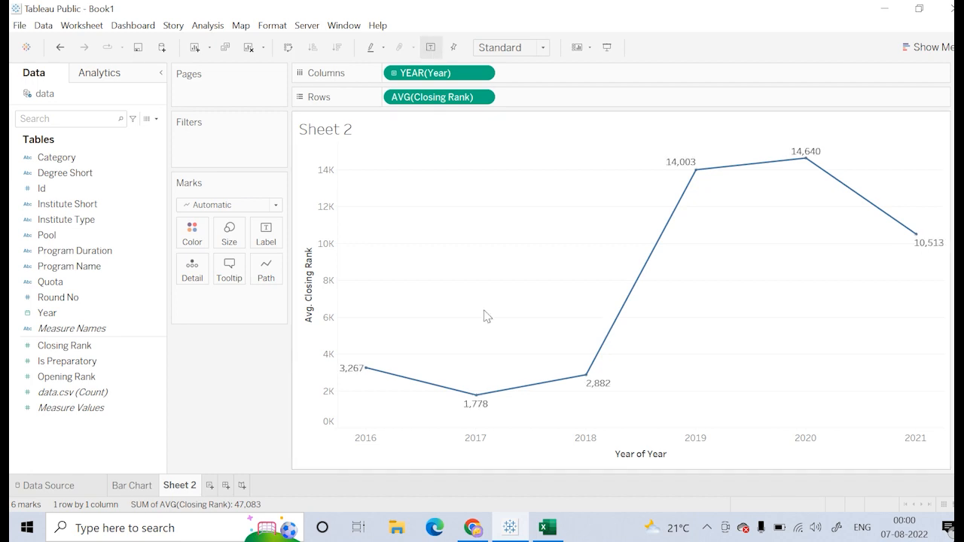
mouse_move(371, 370)
mouse_move(925, 258)
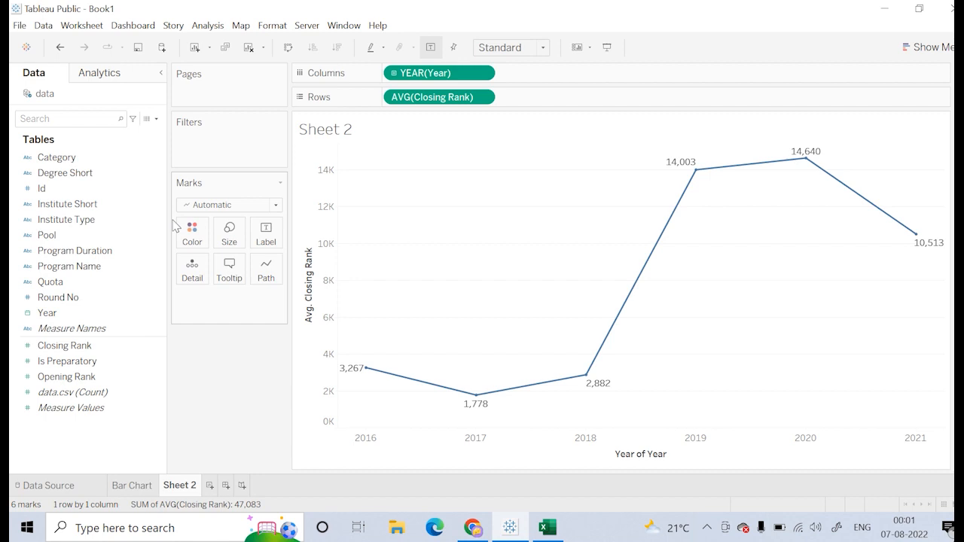
- Color the line chart by Institute Type and compare the resulting lines across the years
click(78, 206)
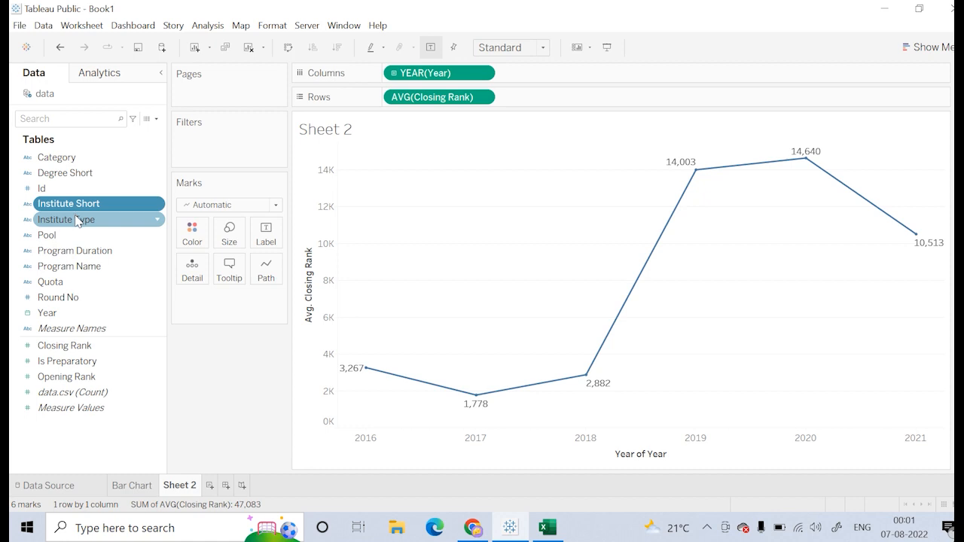
click(78, 220)
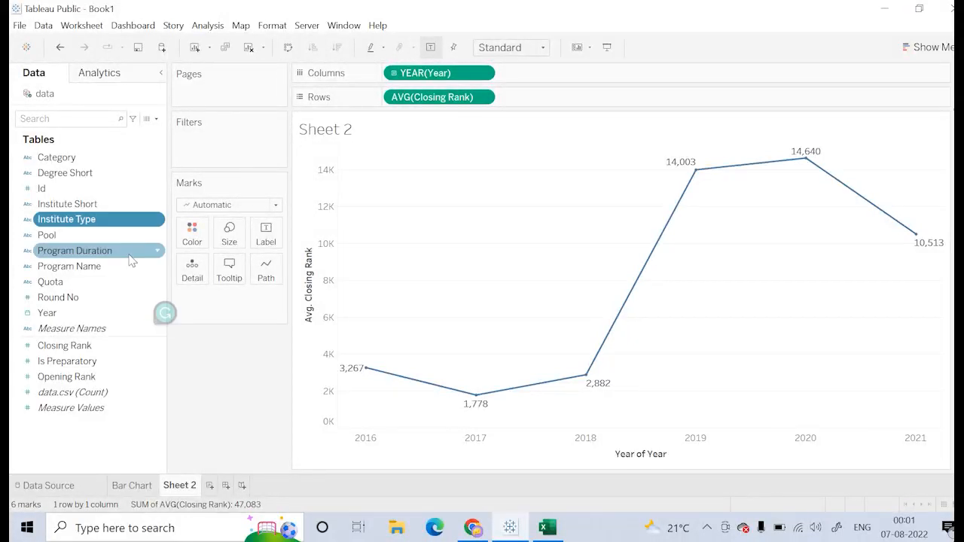
drag(113, 219, 197, 232)
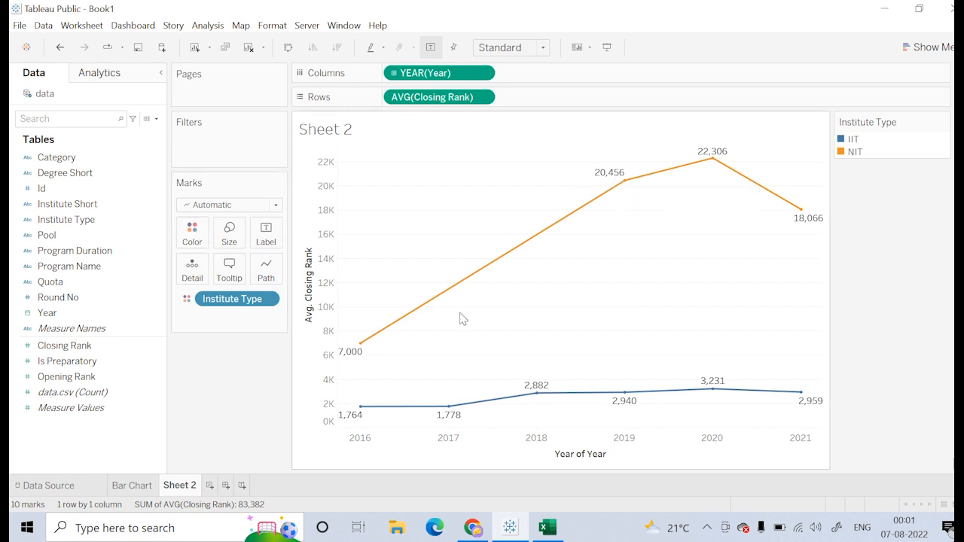
mouse_move(542, 396)
mouse_move(368, 350)
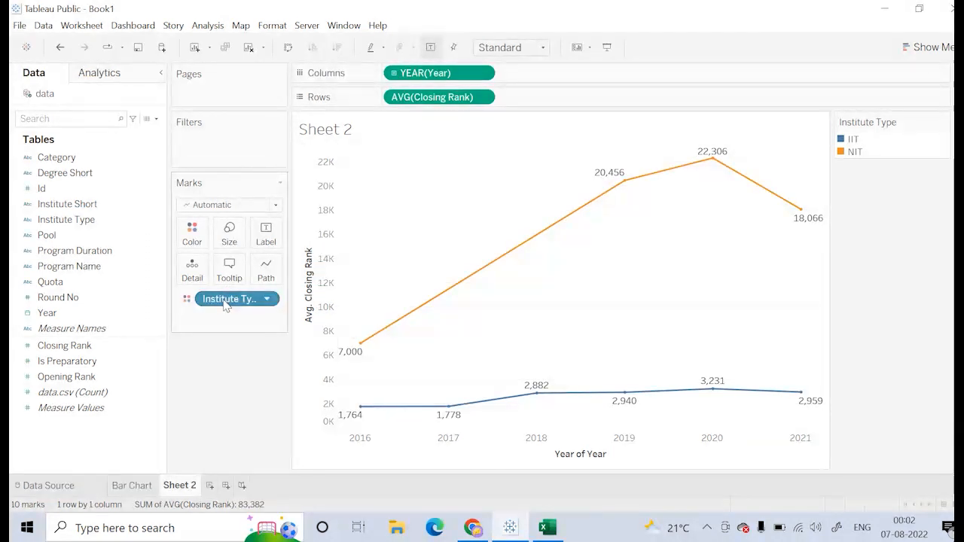
- Try coloring the lines by Institute Short with all members, and restore the coloring by Institute Type
drag(224, 303, 225, 407)
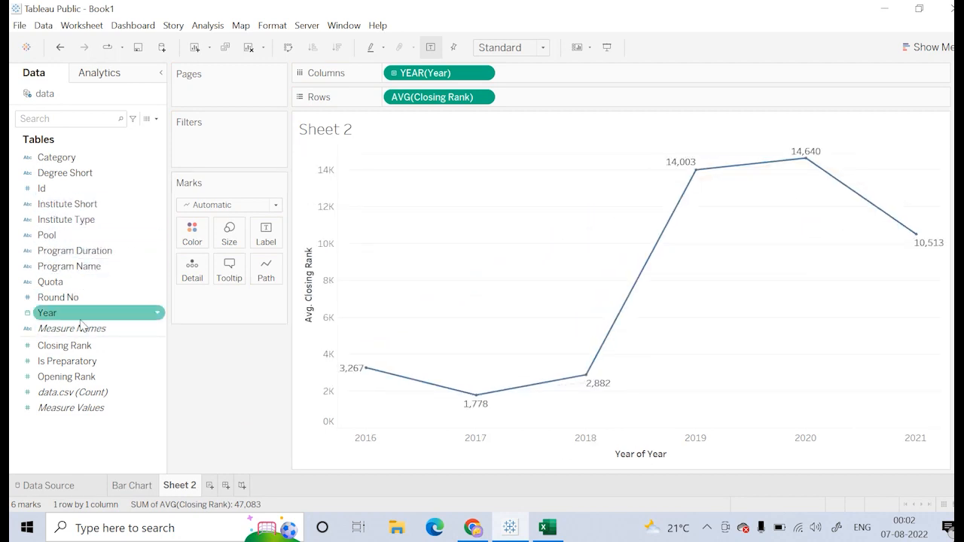
drag(89, 207, 201, 233)
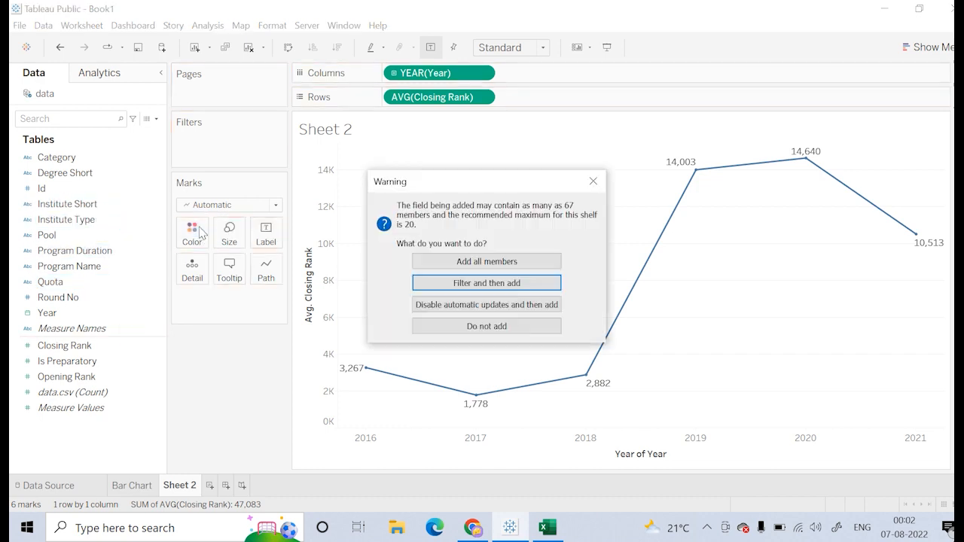
click(477, 262)
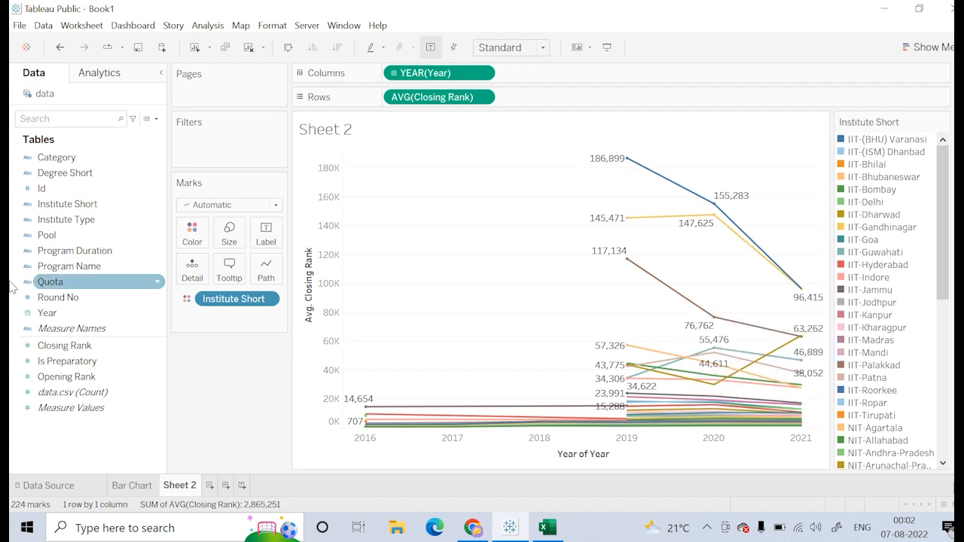
drag(236, 299, 232, 395)
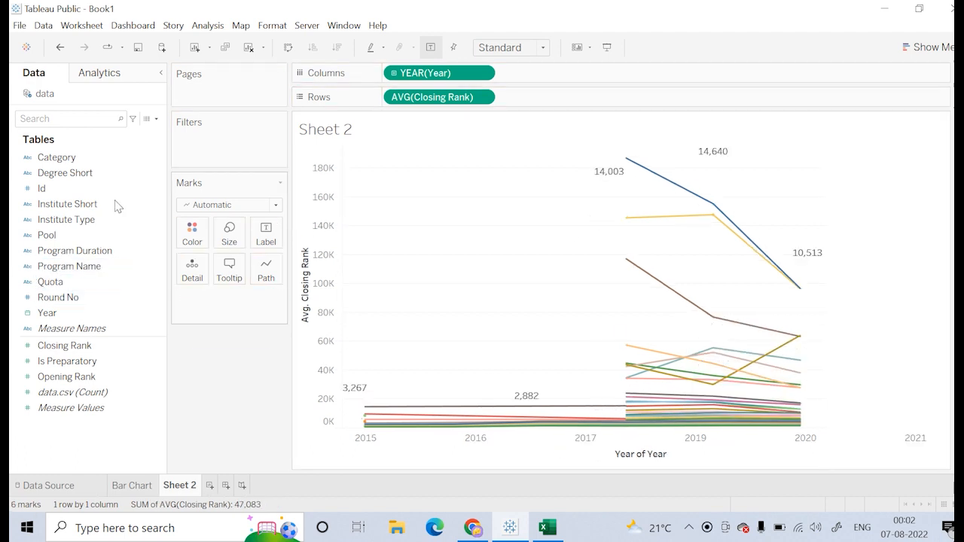
drag(85, 218, 192, 232)
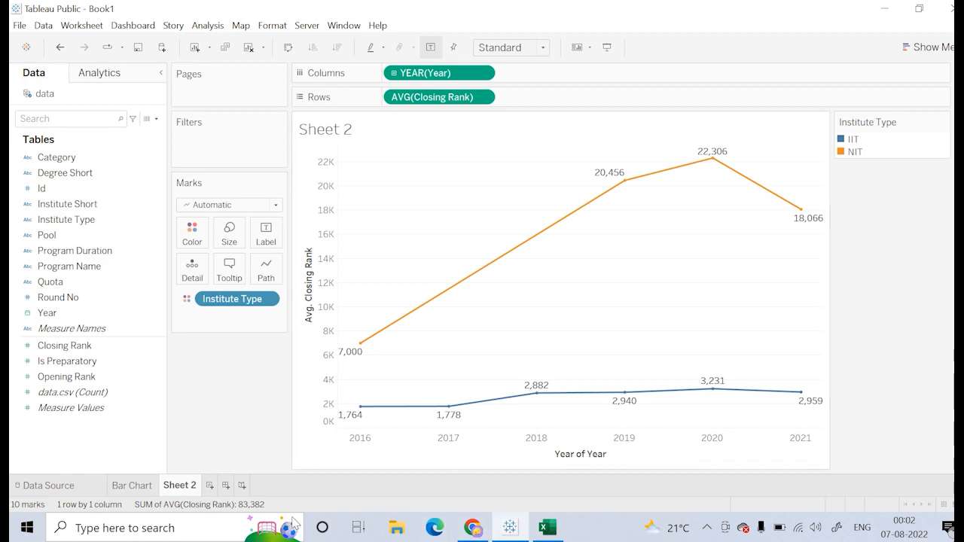
- Format the Bar Chart sheet's title as centered, bold, size 16 and light red
click(130, 484)
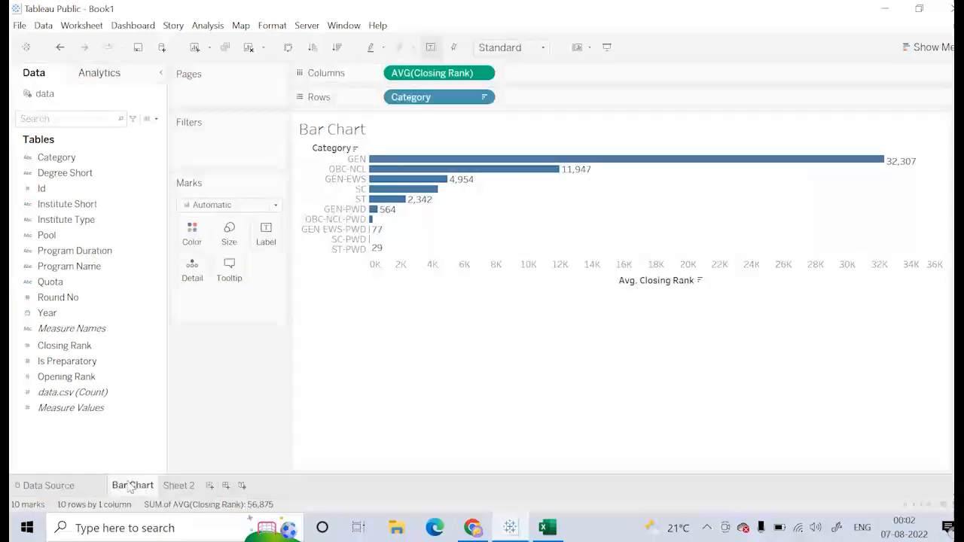
mouse_move(130, 489)
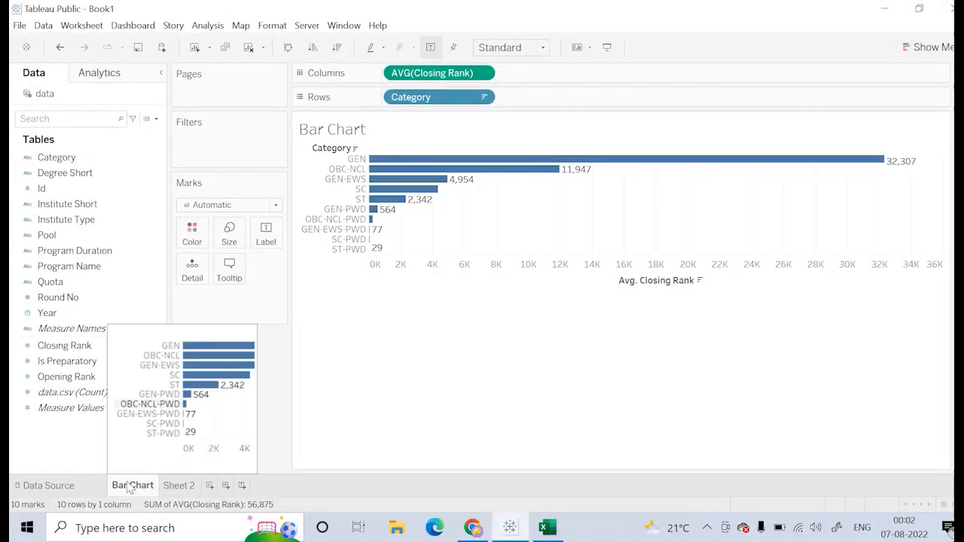
double_click(369, 134)
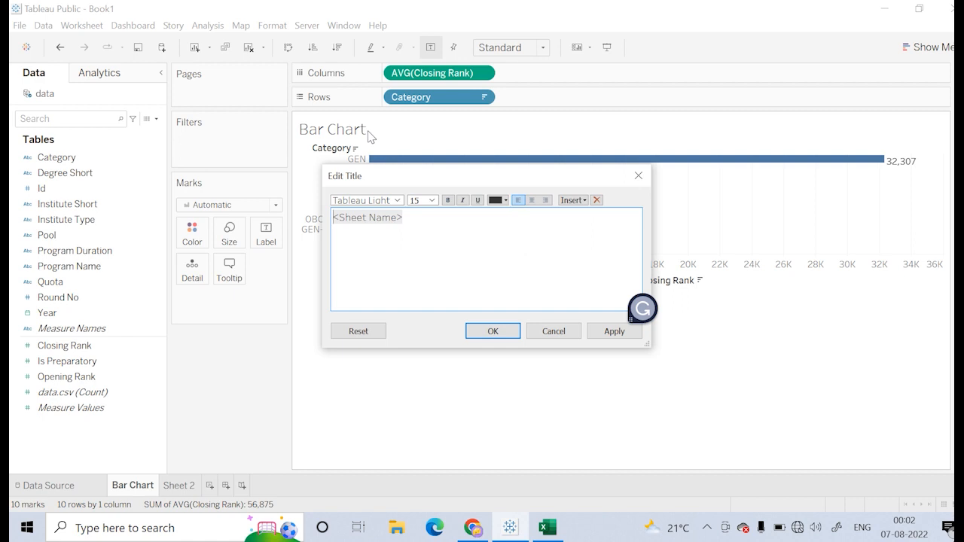
drag(405, 215, 334, 221)
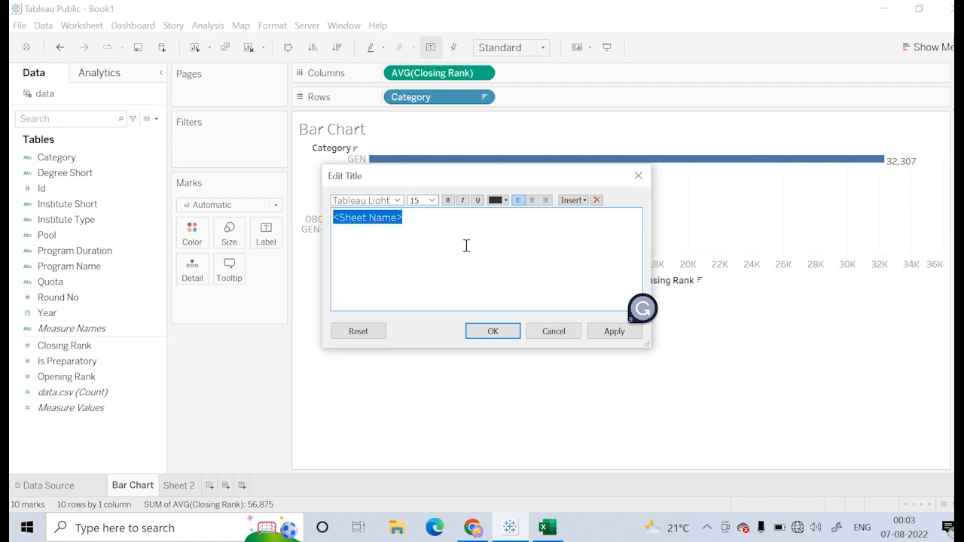
click(532, 202)
click(447, 201)
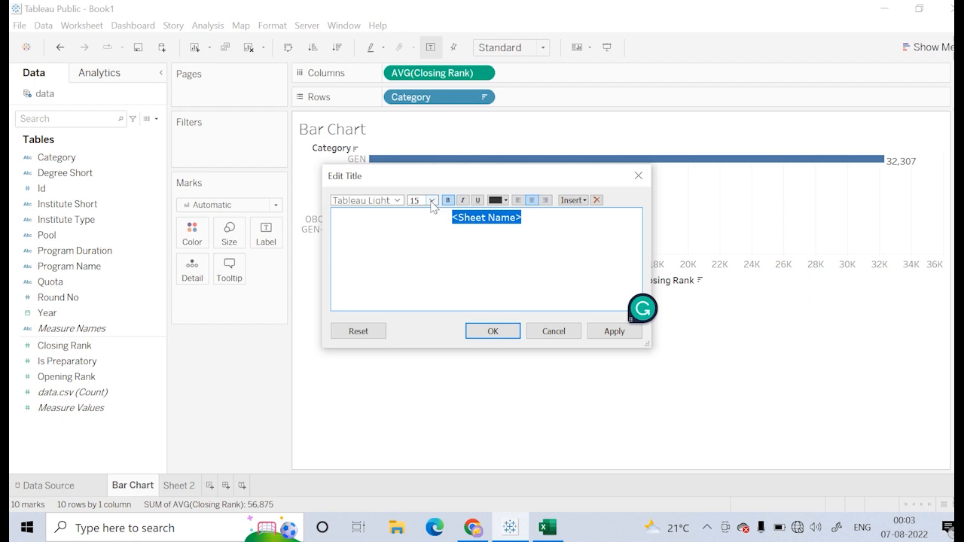
click(432, 202)
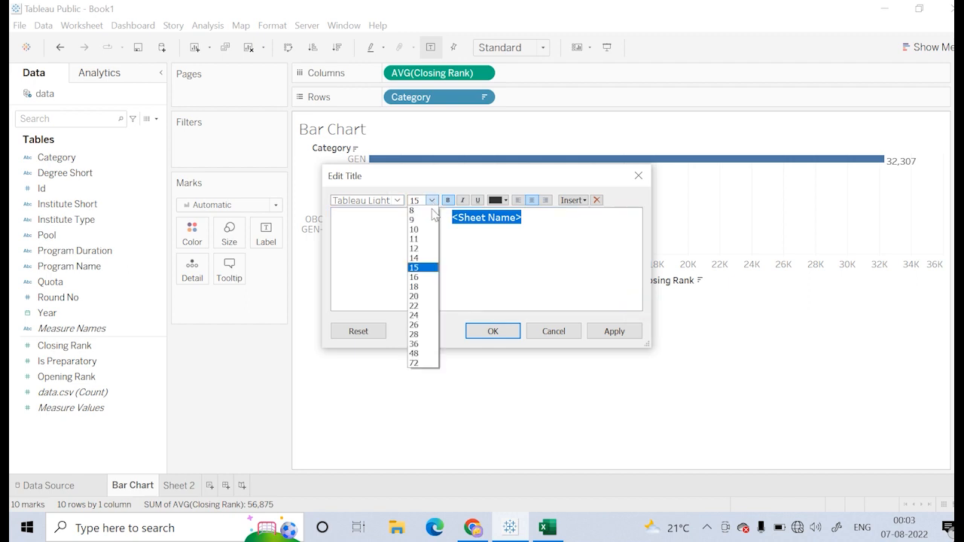
click(421, 277)
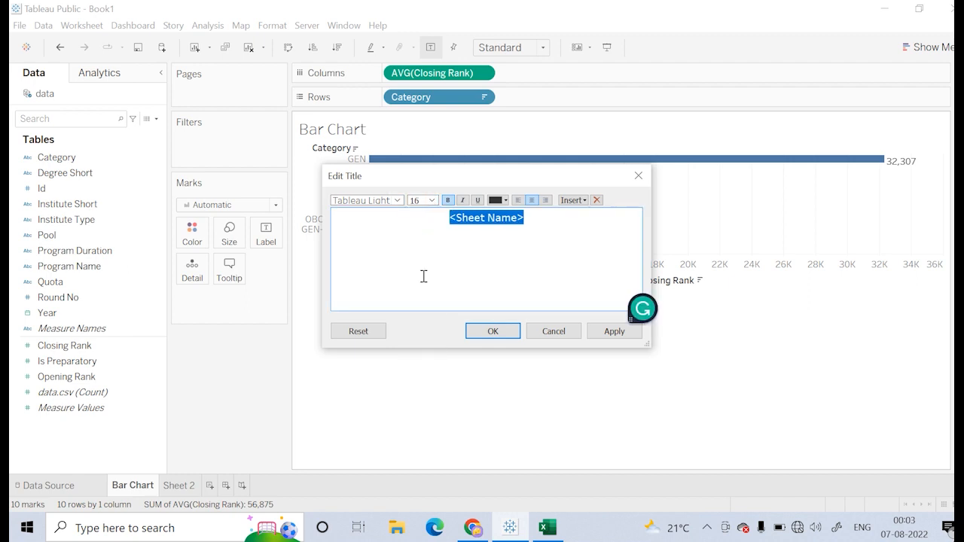
click(508, 200)
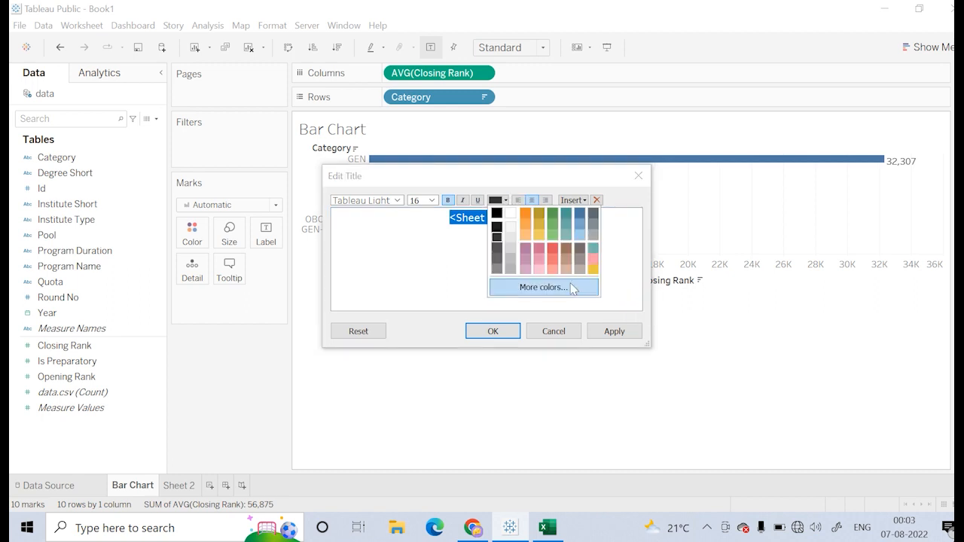
click(555, 263)
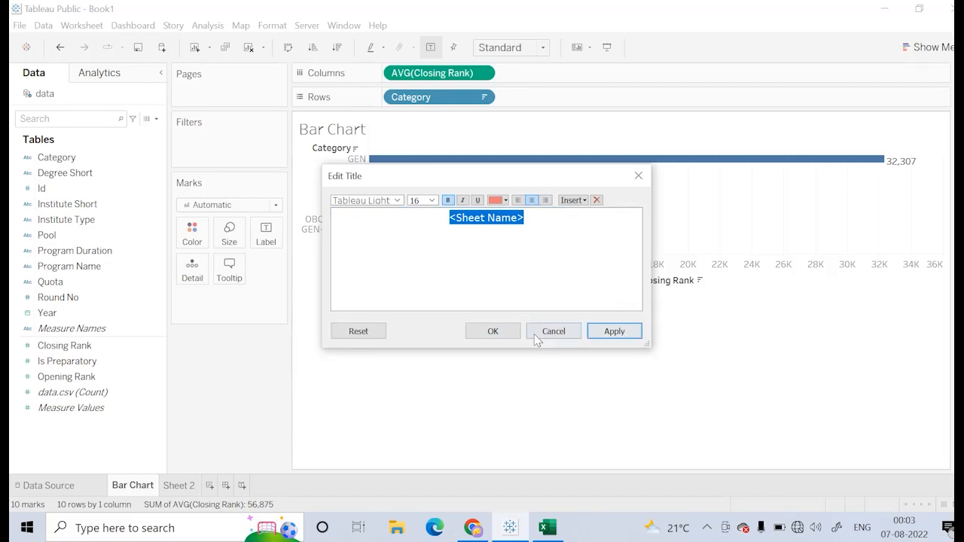
click(508, 335)
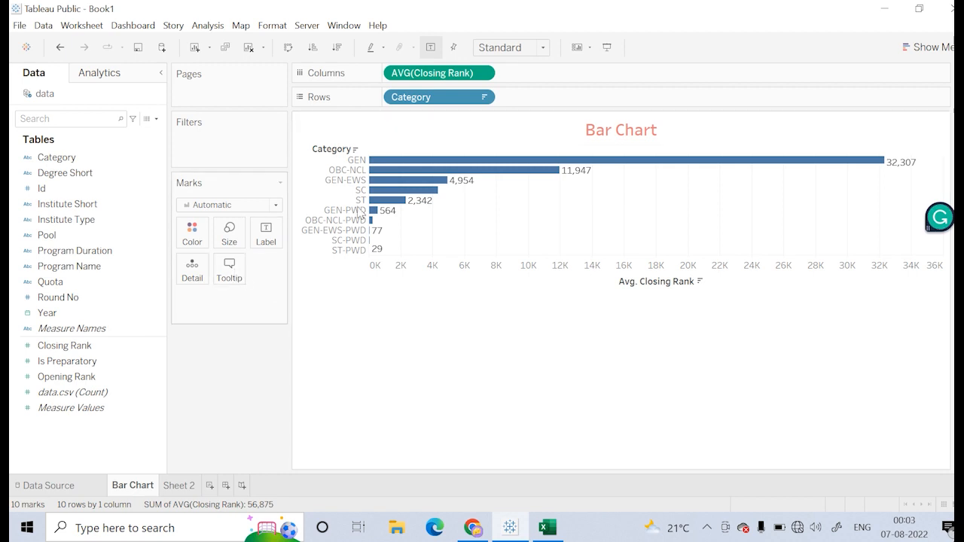
- Add the line "This shows the average closing rank by the categories." below the fields in the bar chart's tooltip
mouse_move(419, 166)
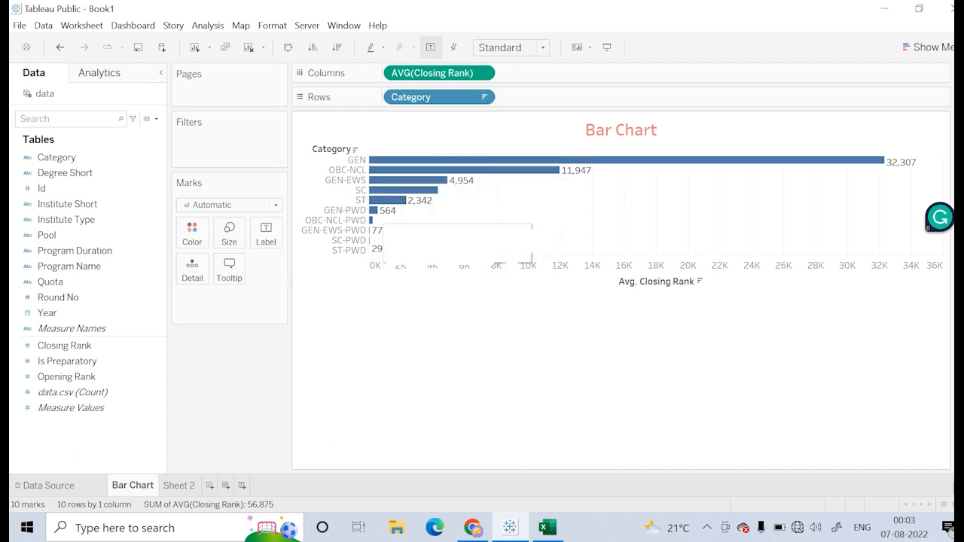
click(234, 275)
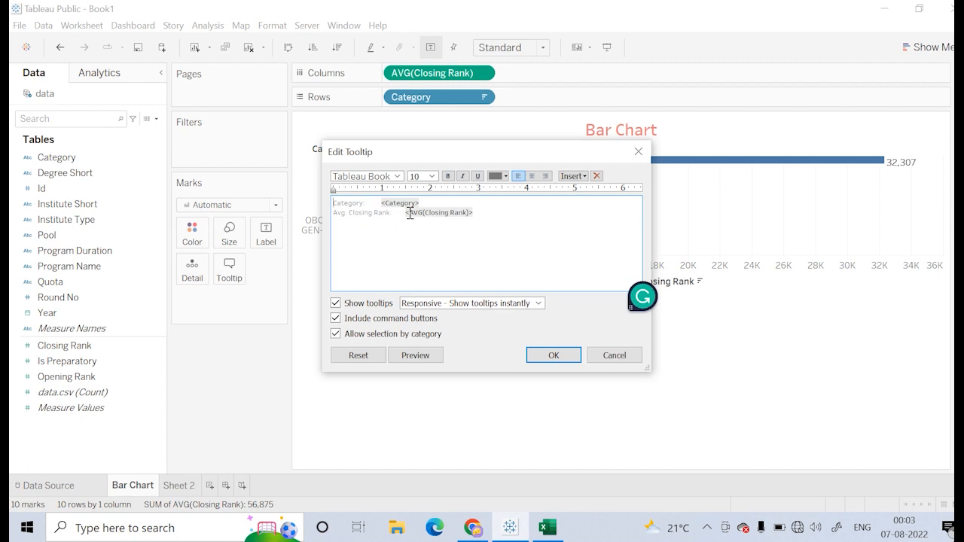
click(364, 224)
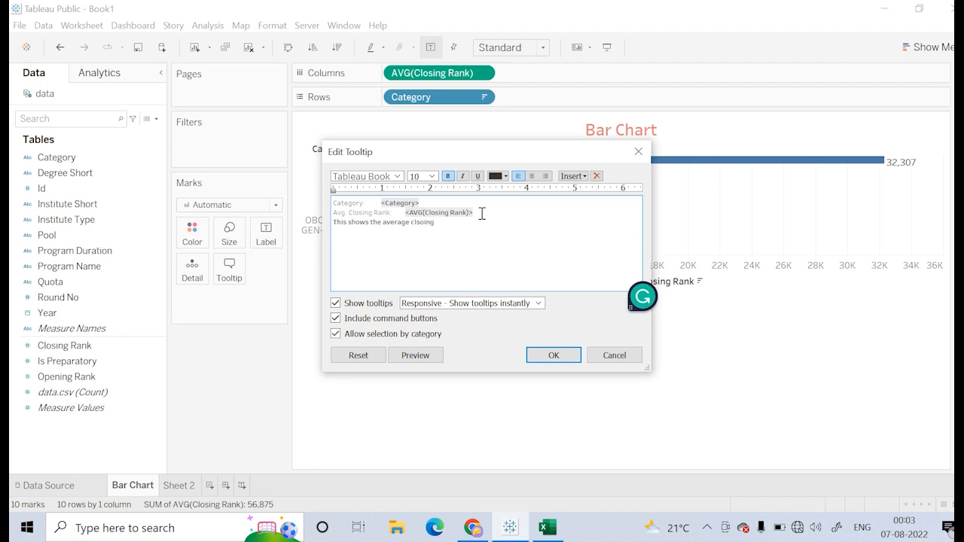
key(BackSpace)
key(BackSpace)
key(BackSpace)
key(BackSpace)
key(BackSpace)
text(ies)
- Remove the bold formatting from the added tooltip line, save the tooltip and check it on the ST and SC bars
drag(510, 225, 333, 225)
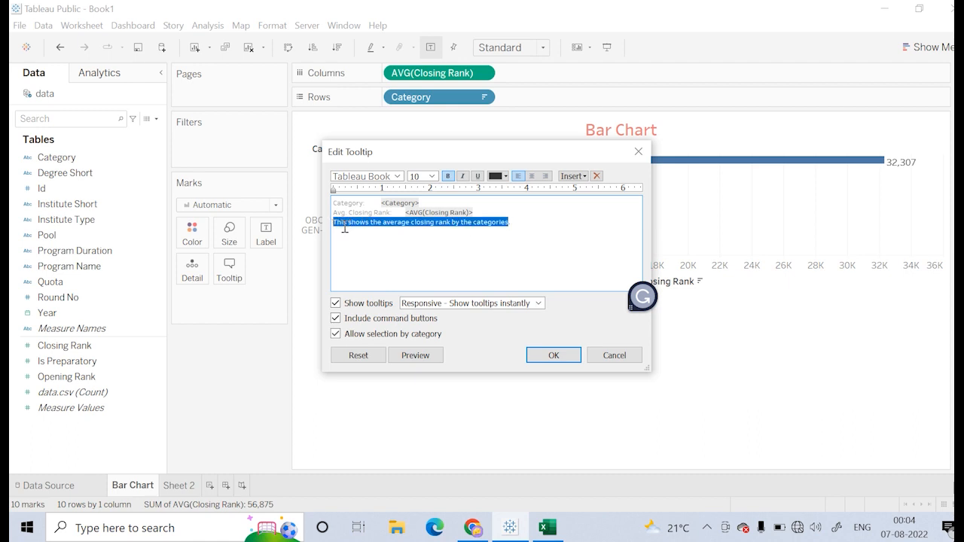
click(447, 177)
click(554, 355)
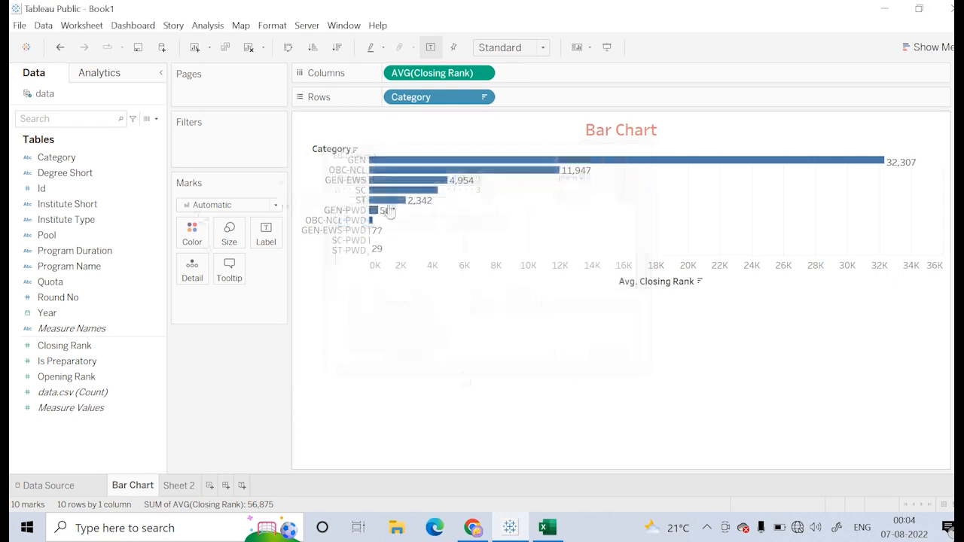
mouse_move(397, 207)
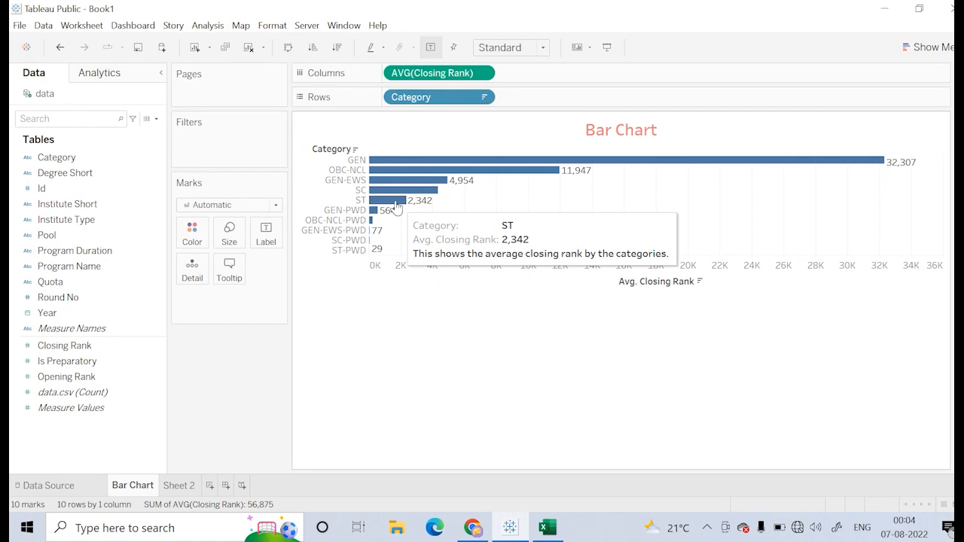
mouse_move(418, 193)
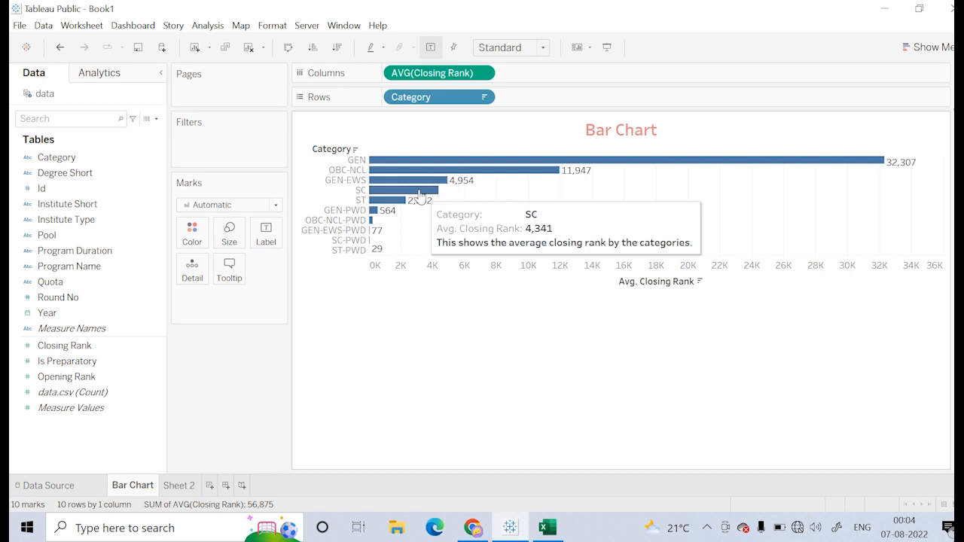
- Rename the Sheet 2 worksheet as "Line Chart"
click(188, 486)
right_click(188, 486)
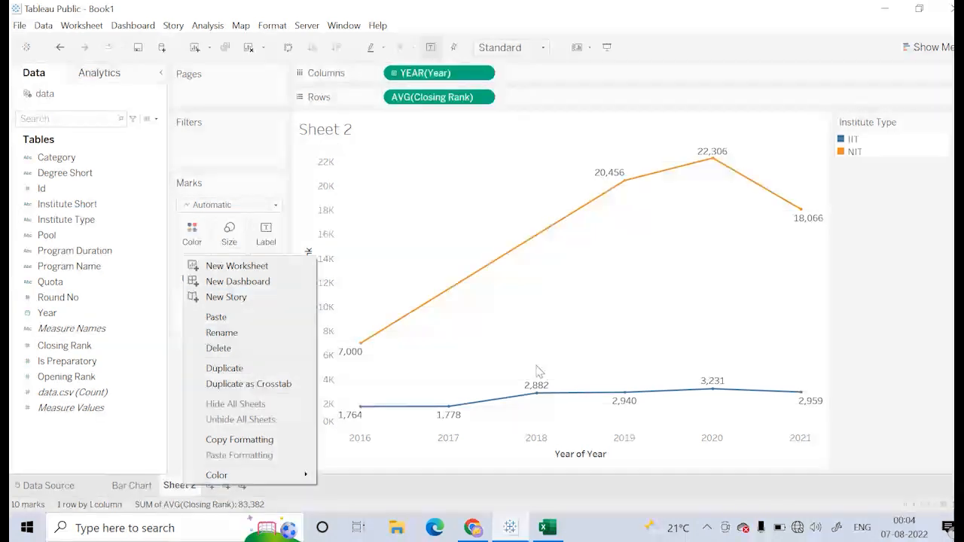
click(538, 371)
double_click(192, 484)
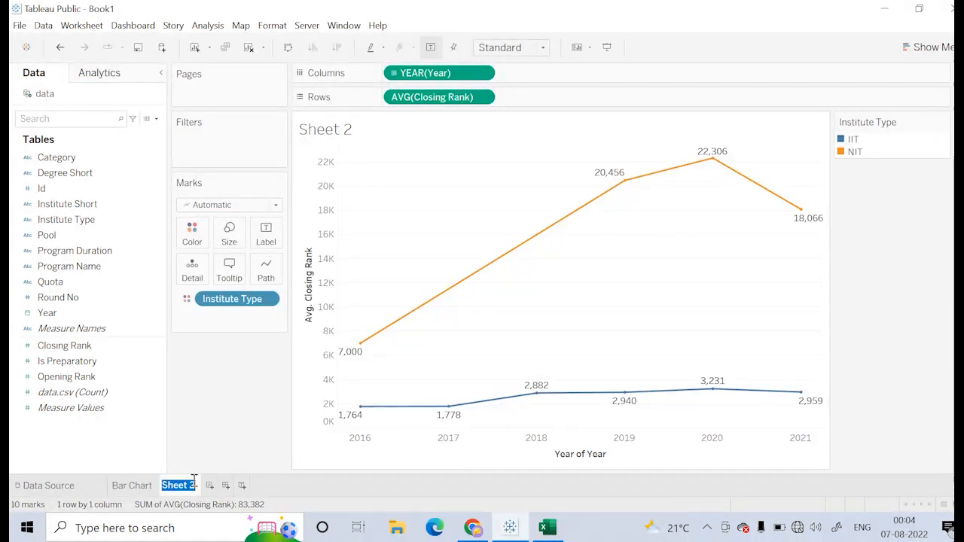
text(Line Chart)
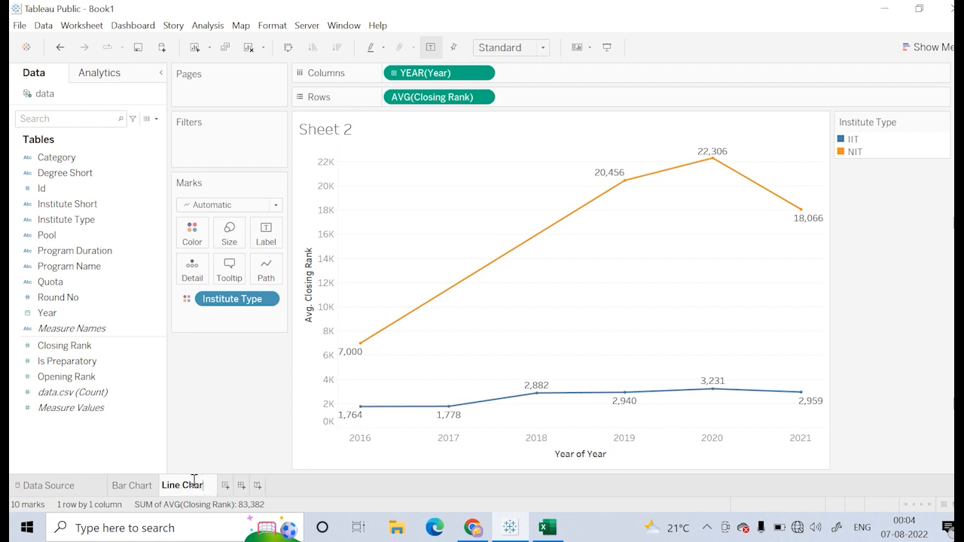
click(377, 434)
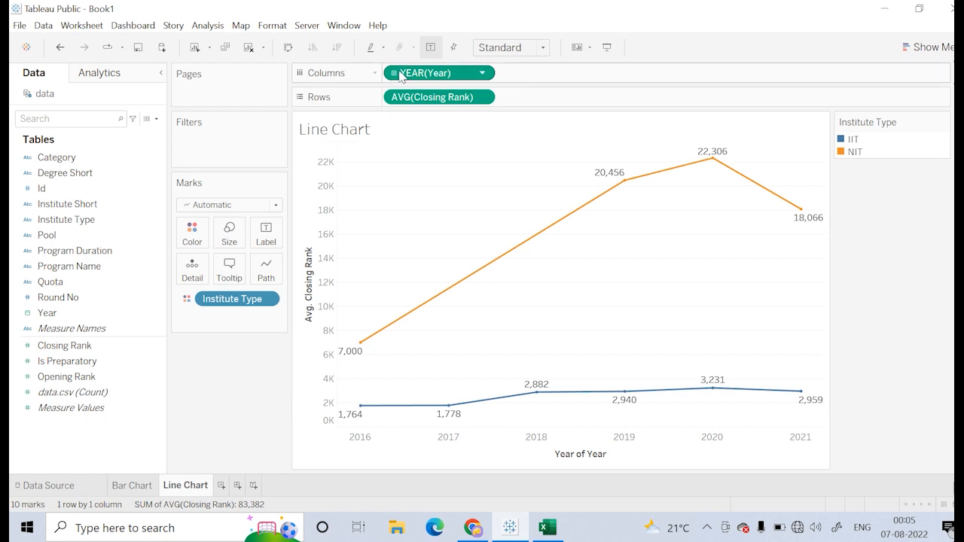
- Try showing the line chart's Year field at the continuous Quarter level and look over the options for the average Closing Rank
click(482, 73)
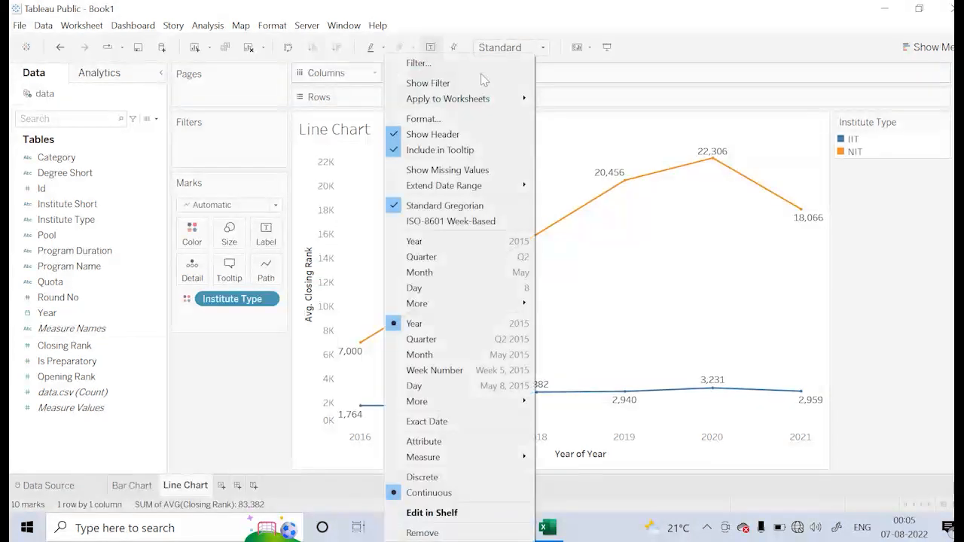
click(434, 326)
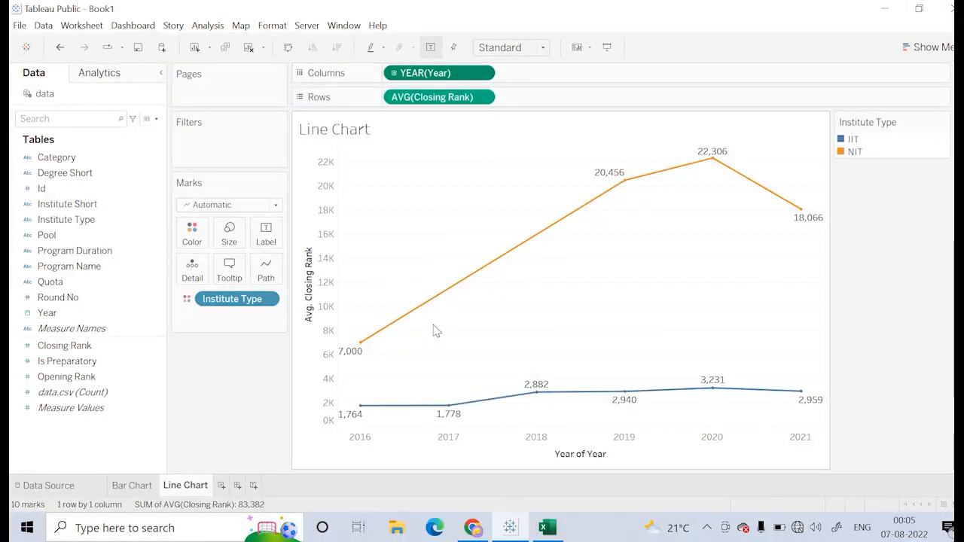
click(486, 75)
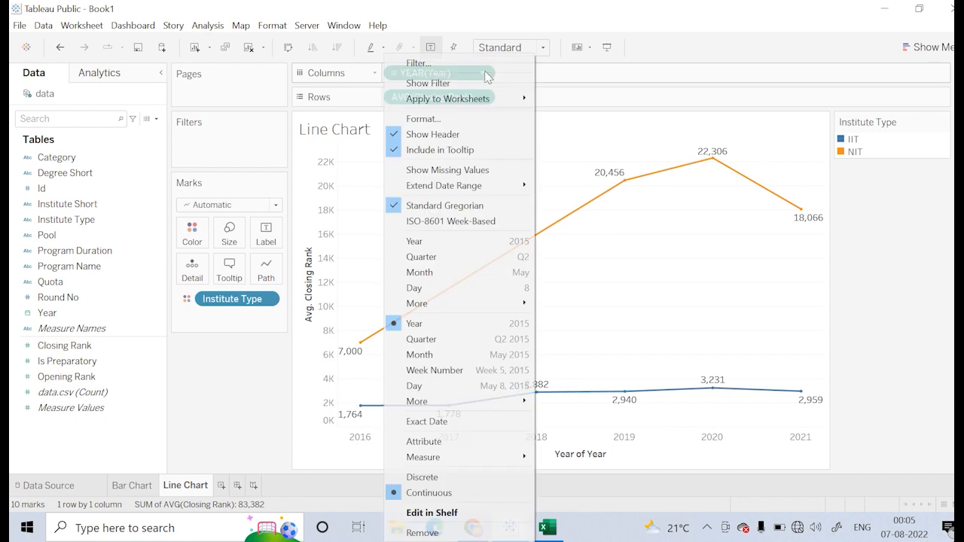
click(435, 347)
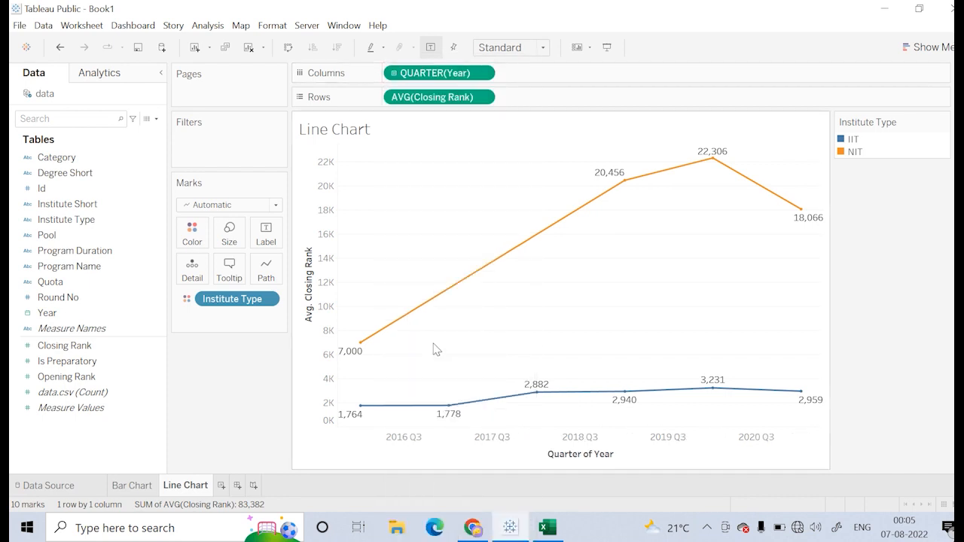
click(485, 74)
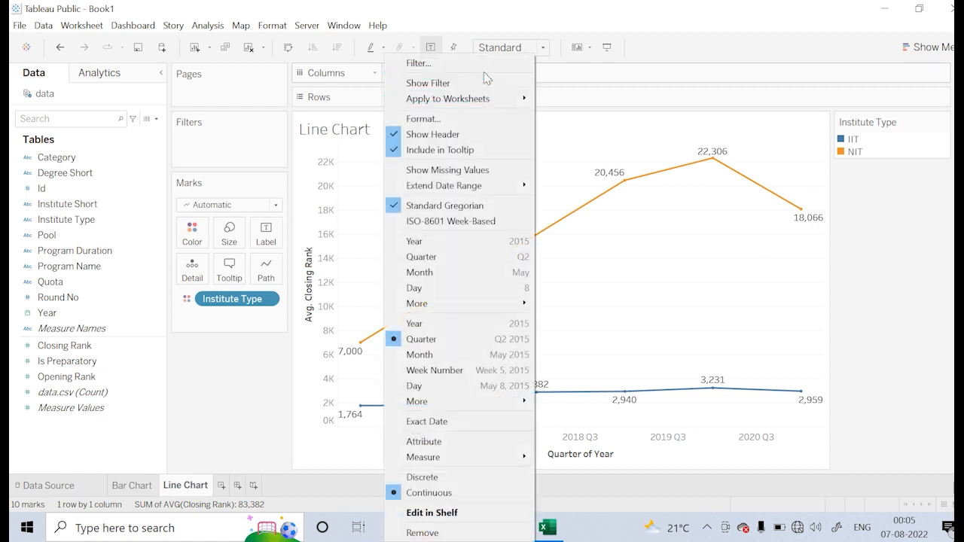
click(426, 342)
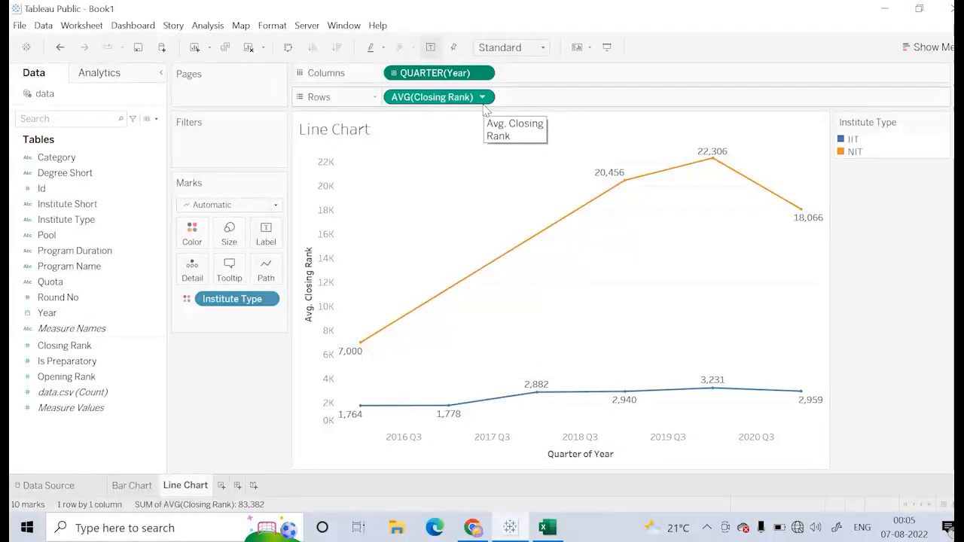
click(483, 97)
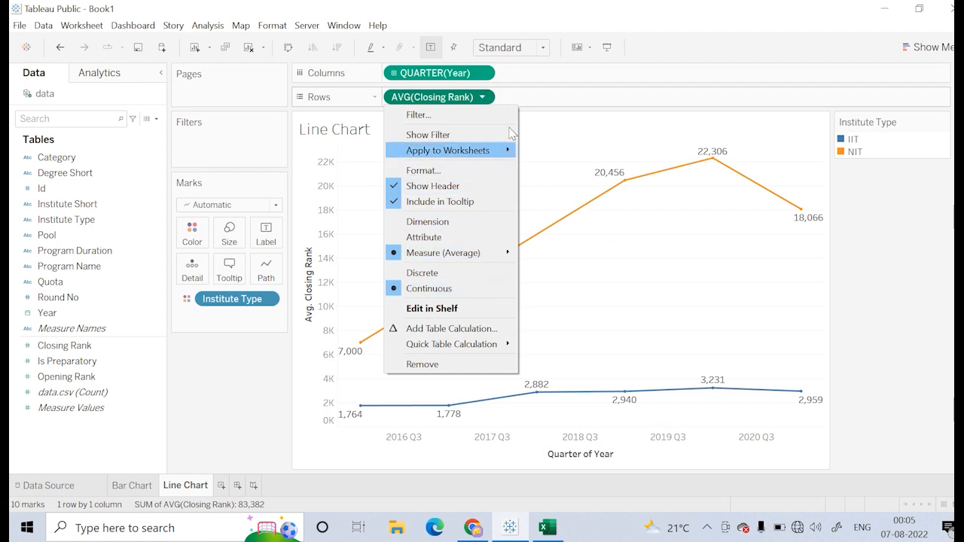
click(581, 182)
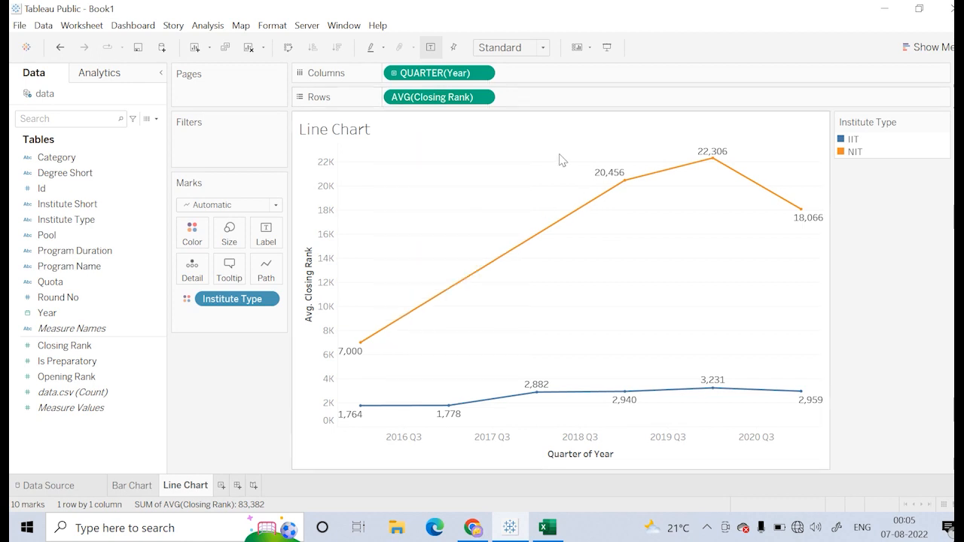
- Try the continuous Month level for the Year field, and drill down to Week and Day
click(482, 74)
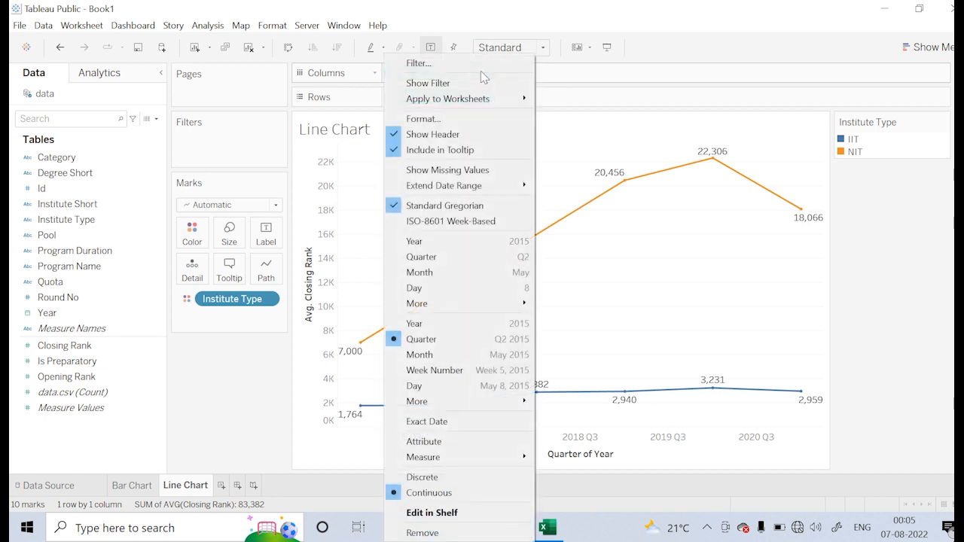
click(476, 359)
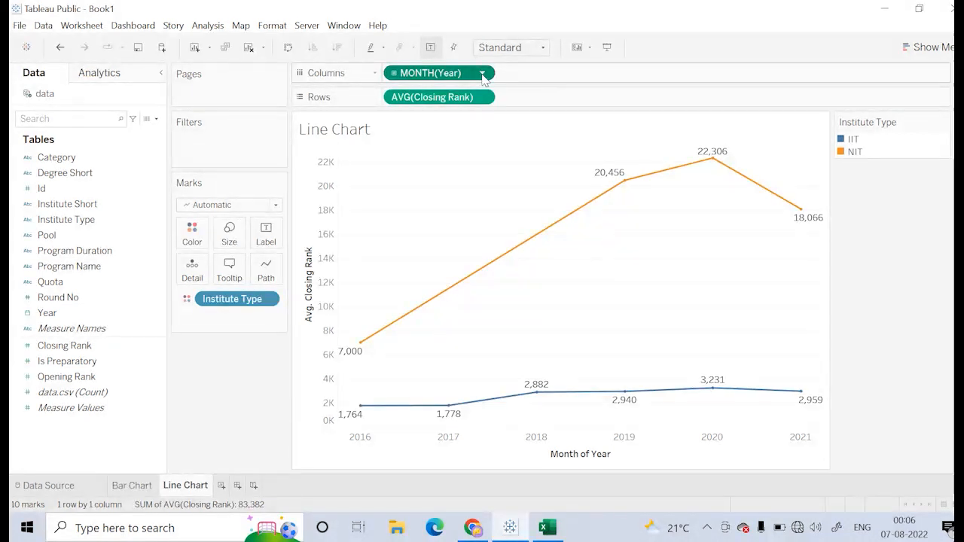
click(482, 73)
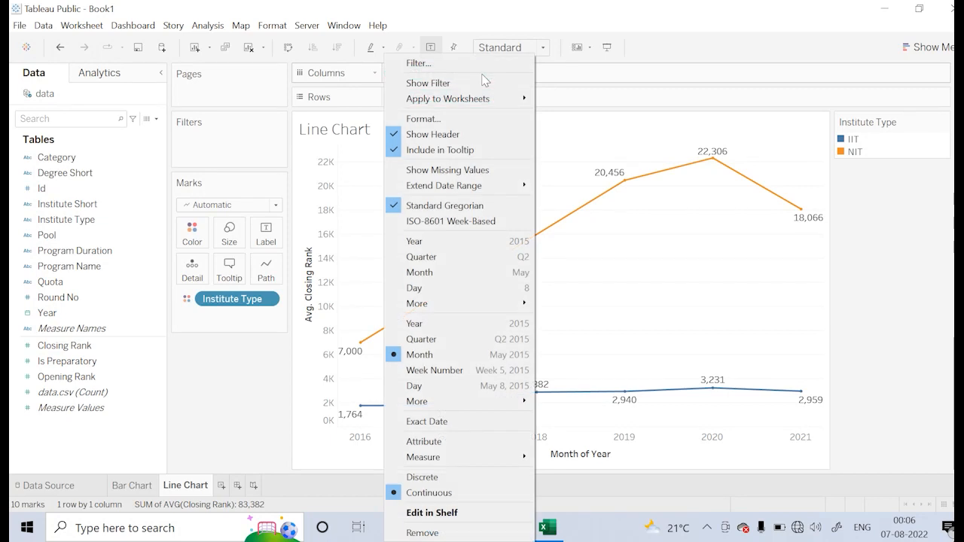
click(693, 189)
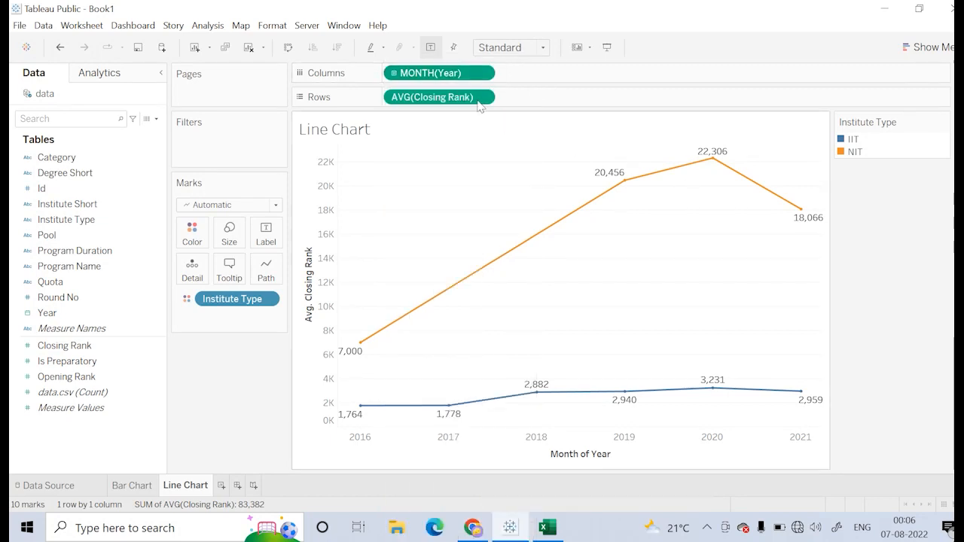
click(394, 73)
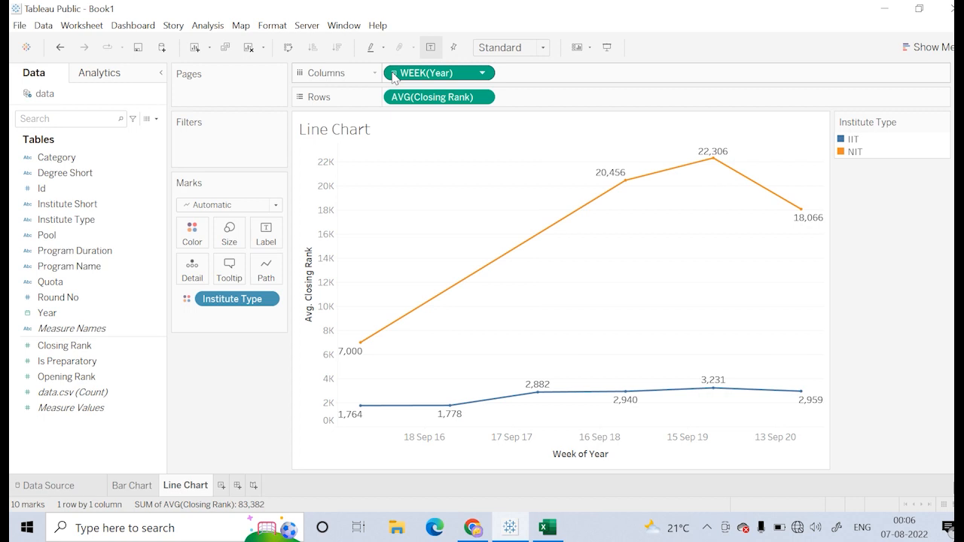
click(394, 73)
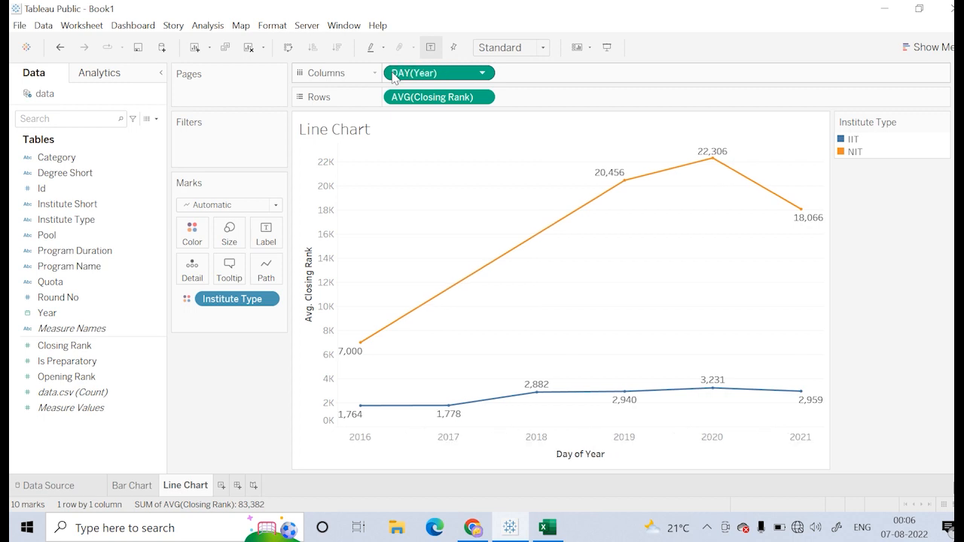
- Try the discrete Year level for the Year field on the line chart's columns
click(483, 73)
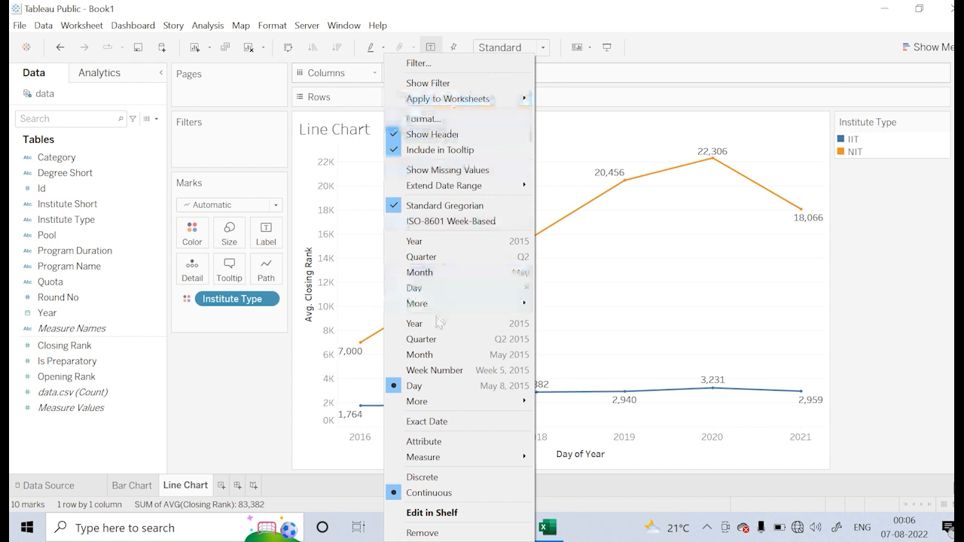
click(442, 242)
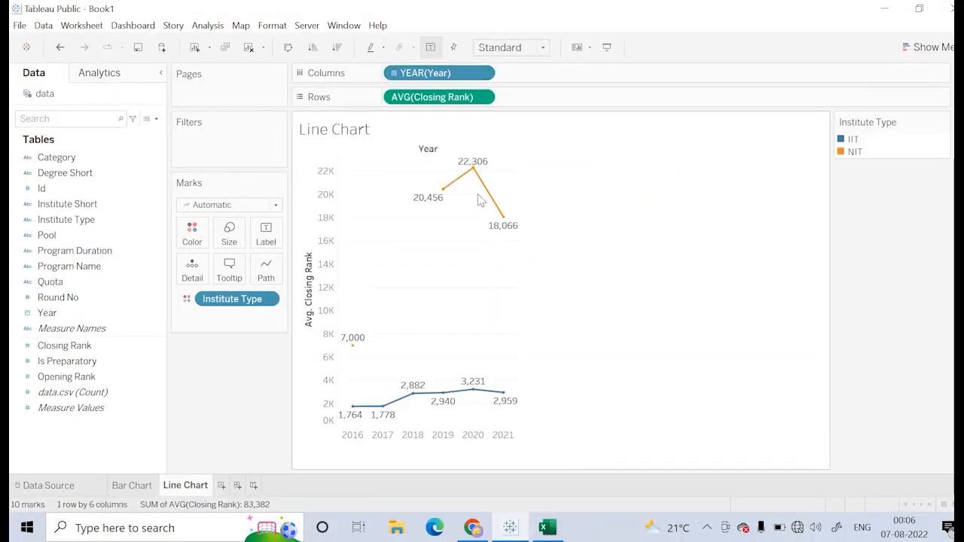
click(483, 73)
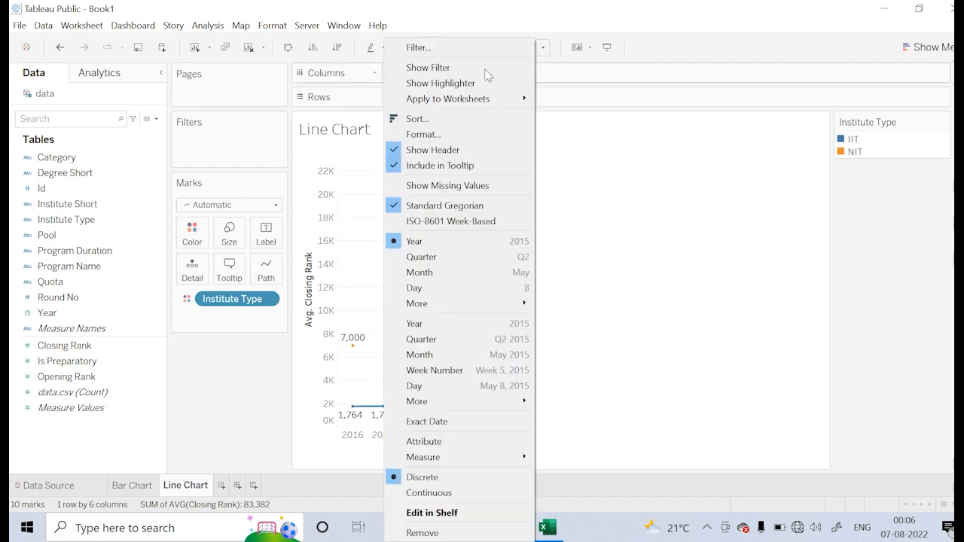
click(414, 241)
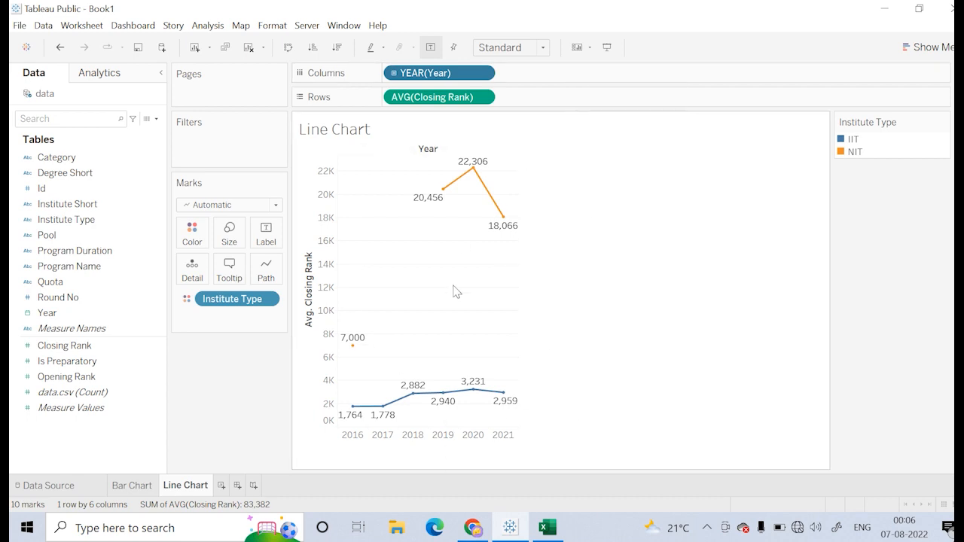
- Fit the line chart to the entire view and replace the discrete Year on the columns with a continuous Year field
click(543, 48)
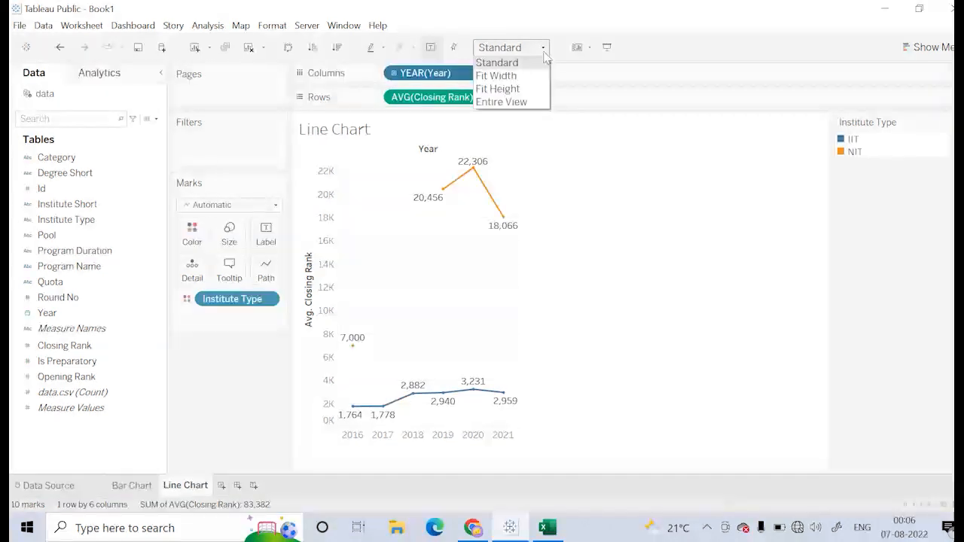
click(502, 102)
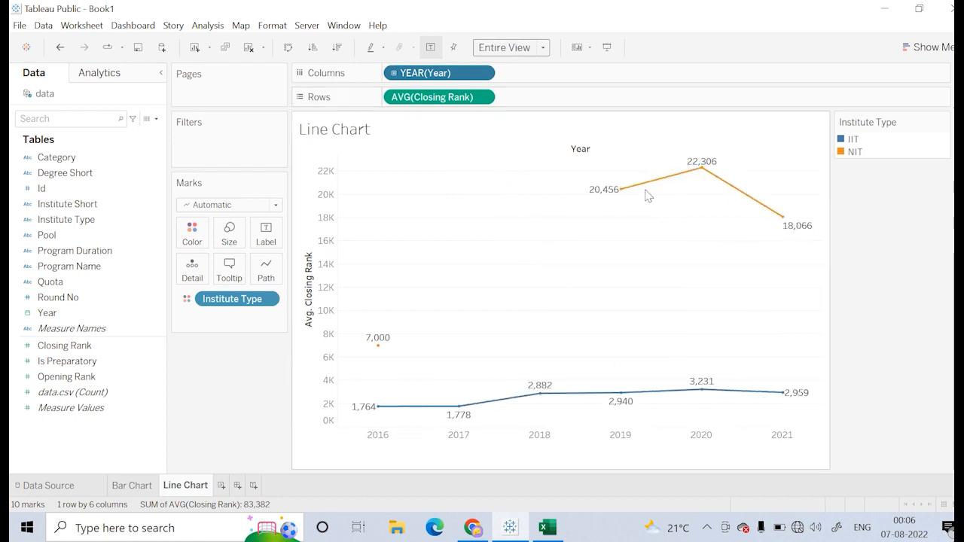
mouse_move(624, 194)
drag(433, 75, 181, 406)
drag(65, 322, 400, 80)
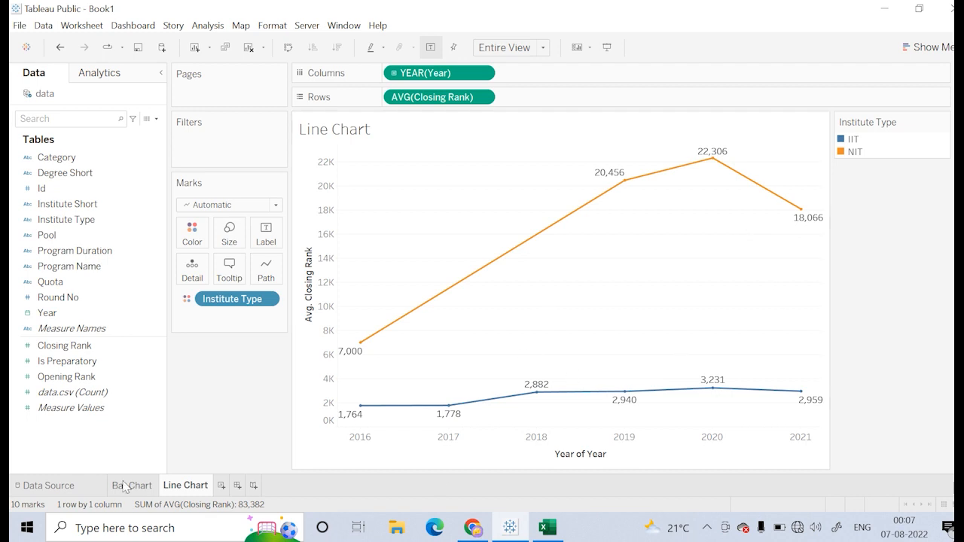
- Add a new worksheet and display the Show Me chart suggestions, comparing them with those for the Line Chart and Bar Chart sheets
mouse_move(131, 491)
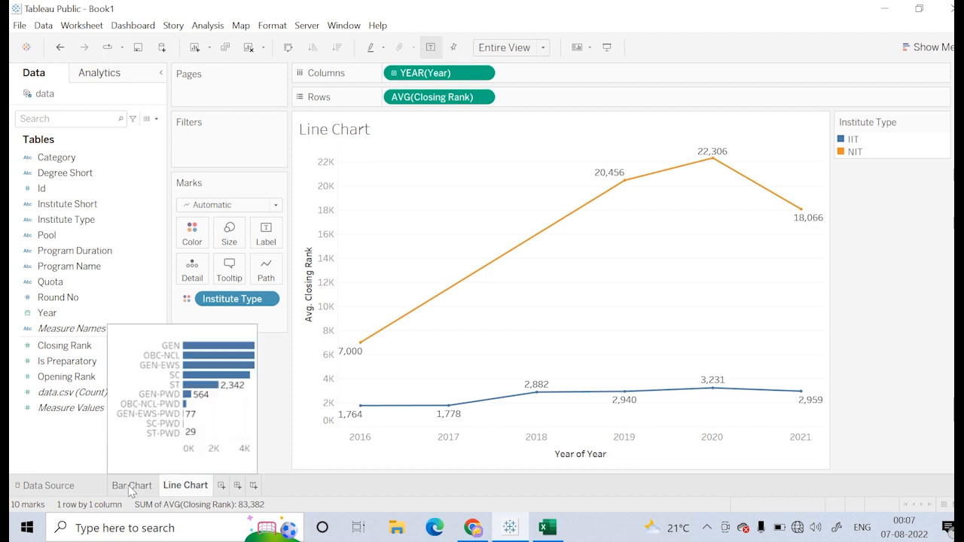
click(222, 488)
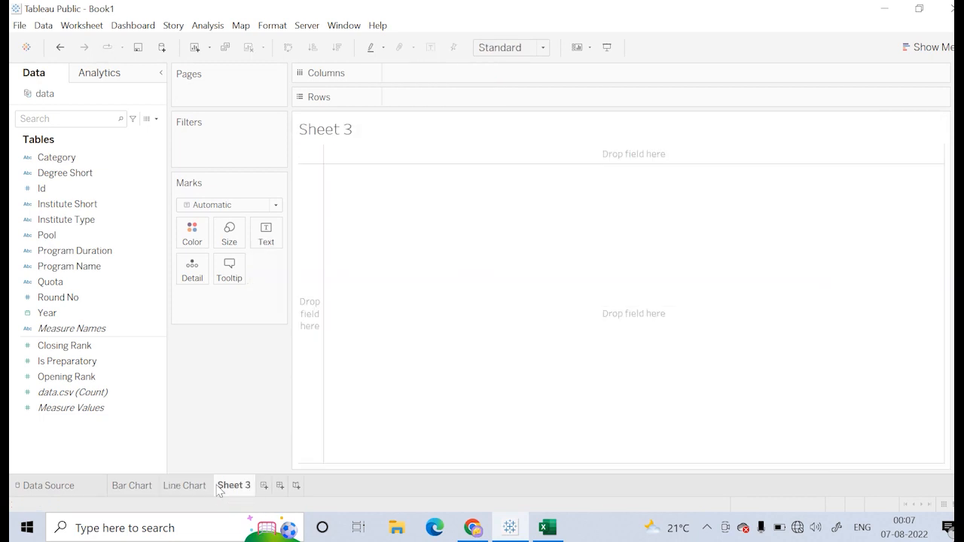
click(923, 50)
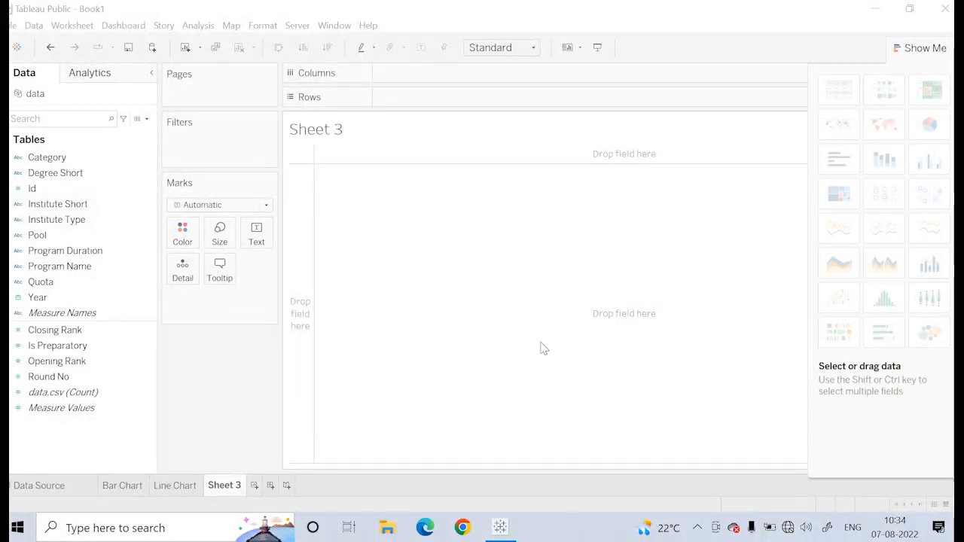
click(175, 485)
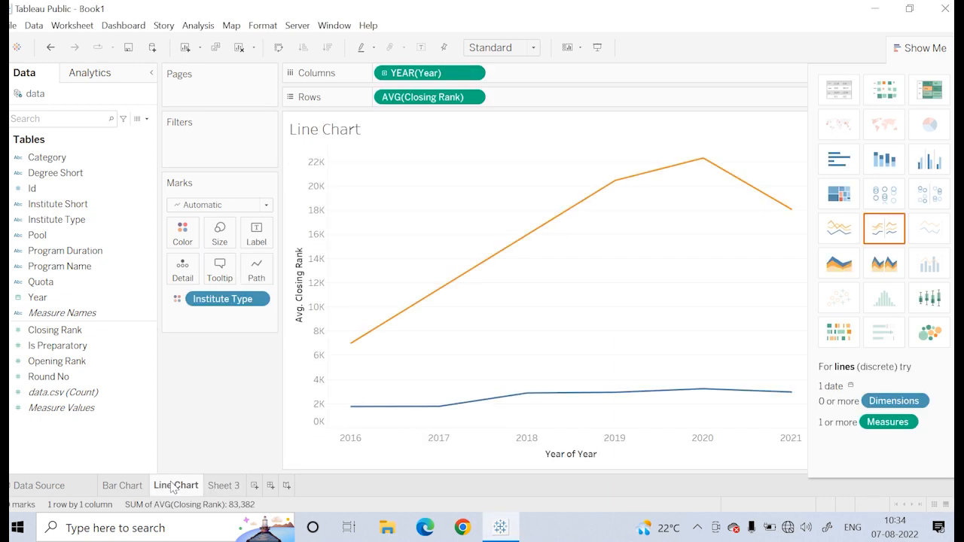
click(121, 486)
click(229, 489)
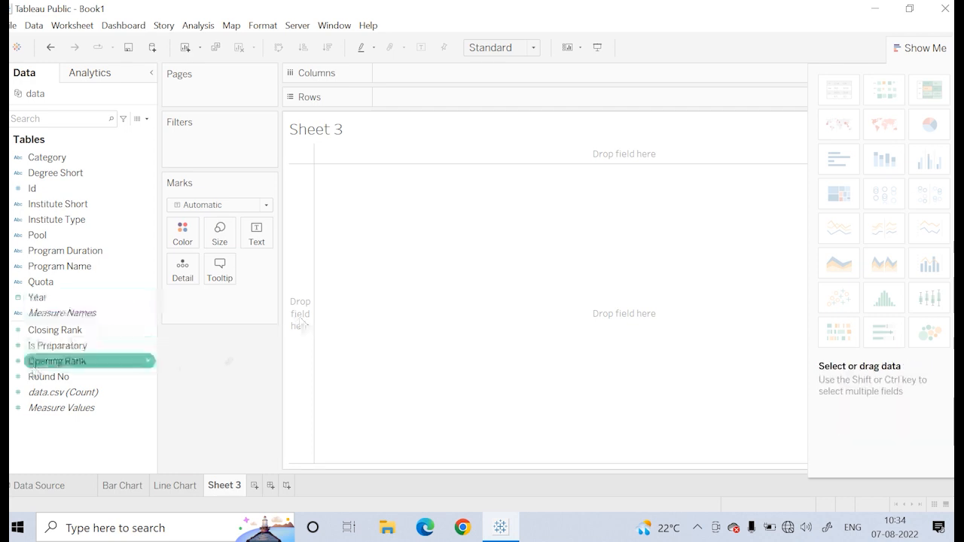
- Place Category on the rows and the sum of Closing Rank on the columns of Sheet 3
click(76, 173)
click(75, 204)
drag(132, 203, 243, 380)
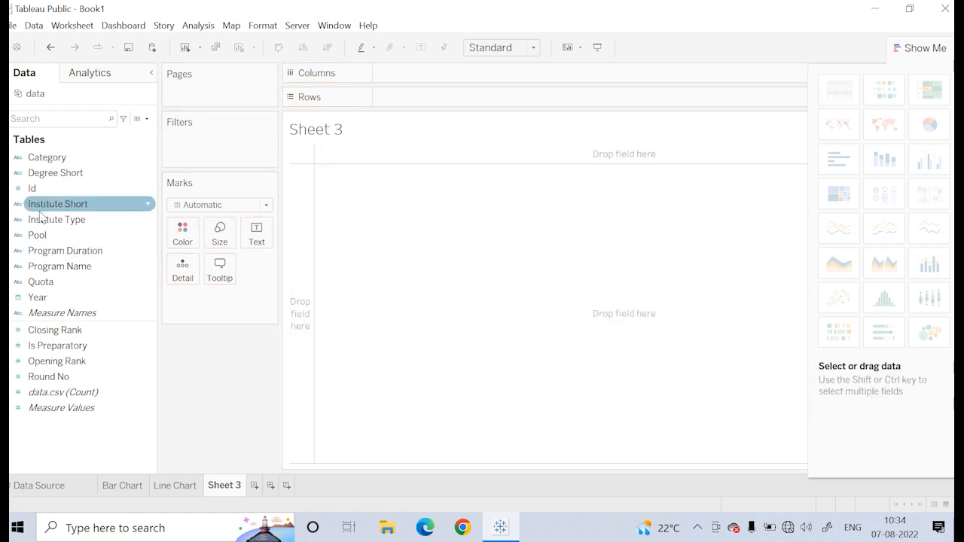
mouse_move(53, 205)
mouse_down()
mouse_move(61, 156)
mouse_move(357, 122)
mouse_move(406, 77)
mouse_move(405, 94)
mouse_up()
click(49, 332)
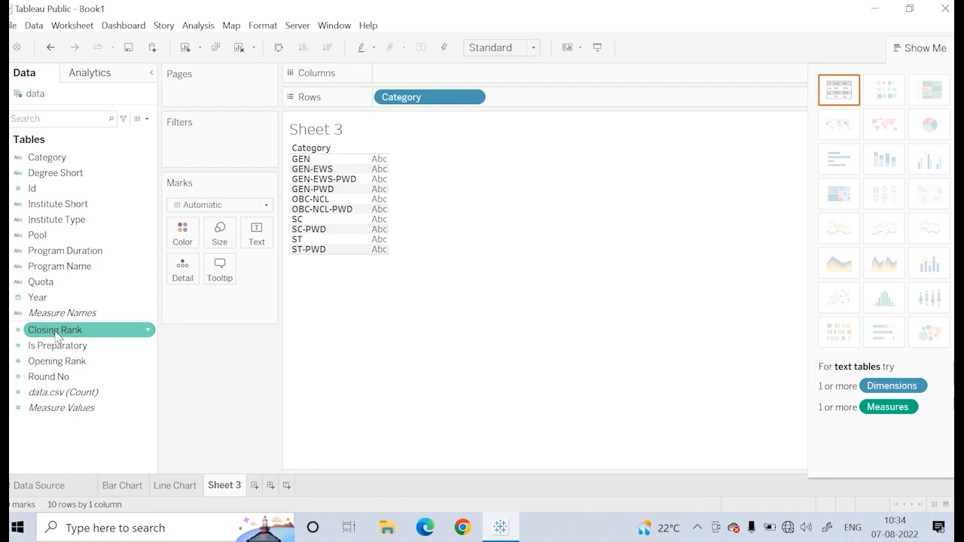
drag(54, 333, 412, 79)
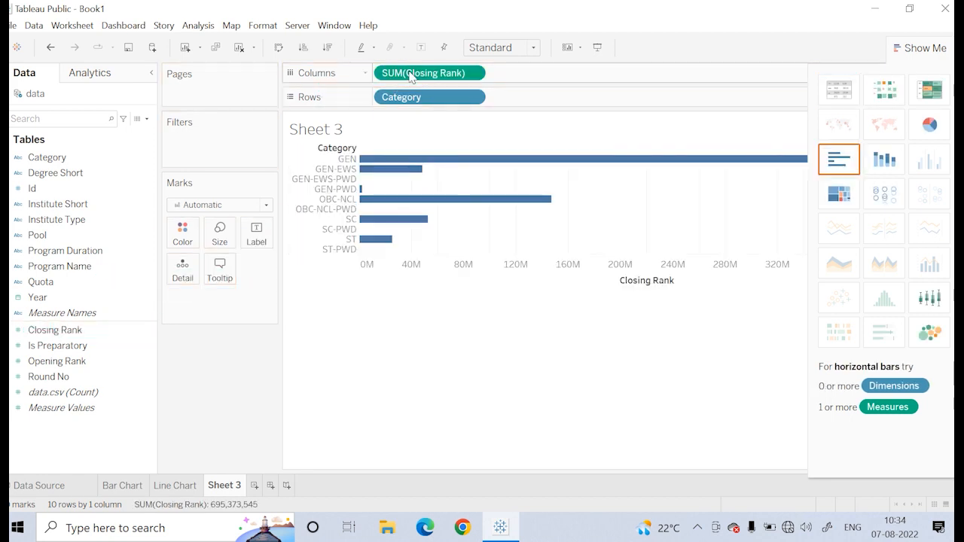
- Convert the Closing Rank by Category bar chart on Sheet 3 into a pie chart and fit it to the entire view
click(931, 128)
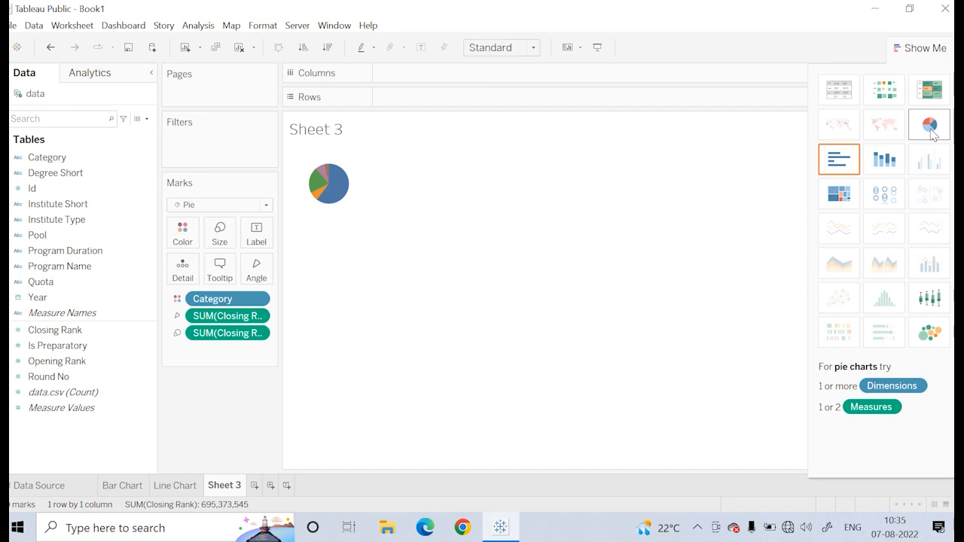
click(533, 48)
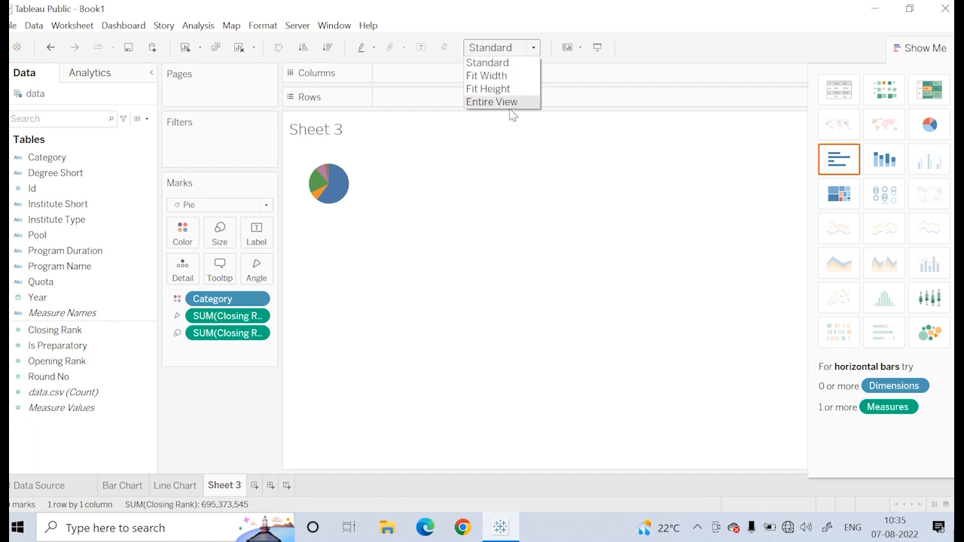
click(510, 111)
click(534, 48)
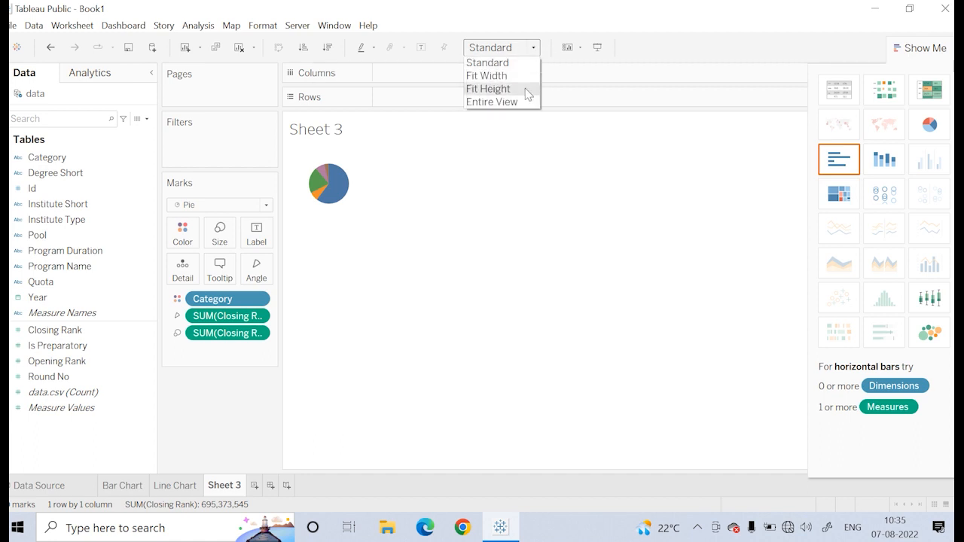
click(520, 103)
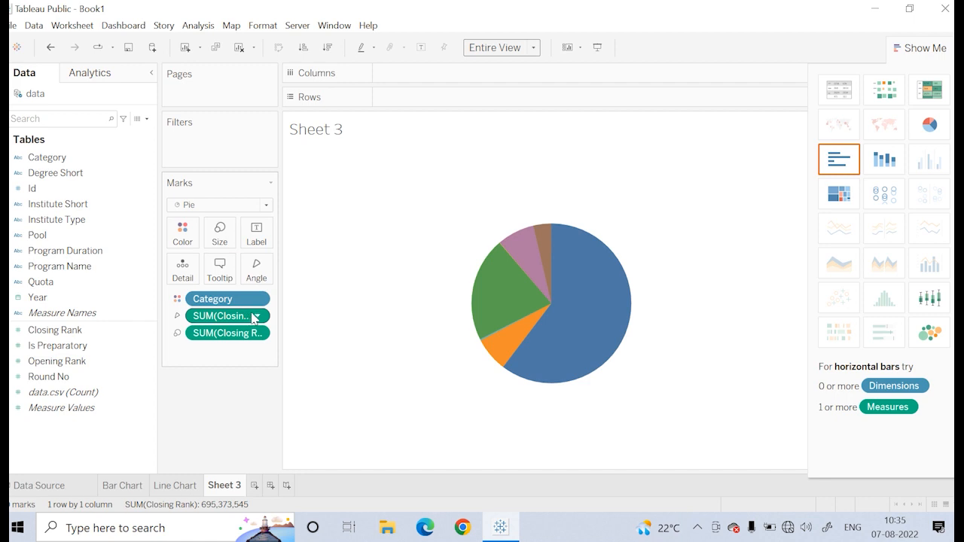
- Change the aggregation of both Closing Rank measures on the pie, angle and size, to Average
click(257, 316)
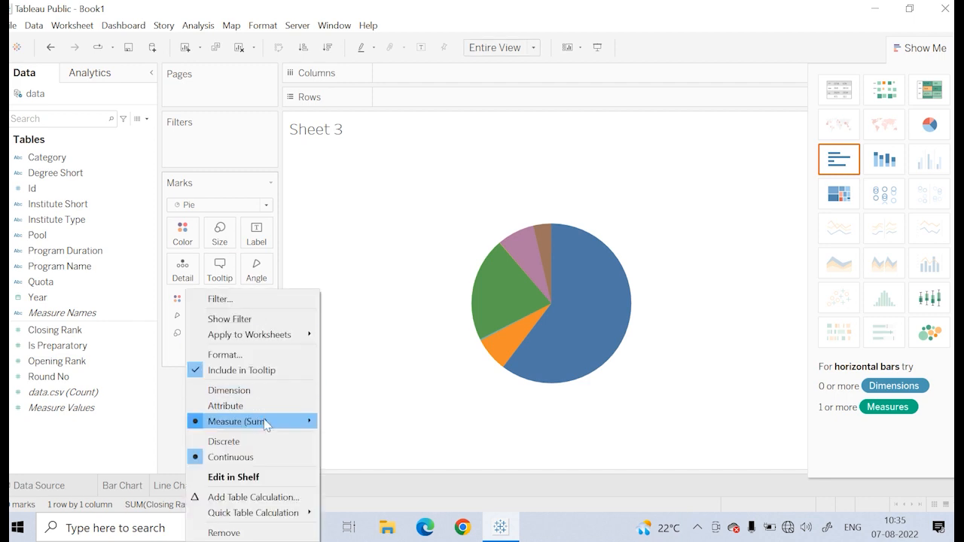
mouse_move(265, 425)
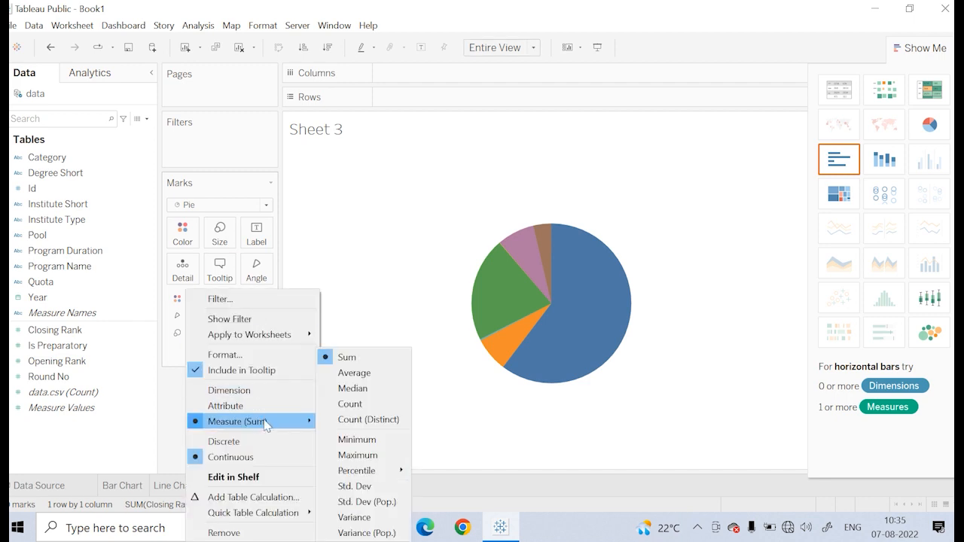
click(367, 375)
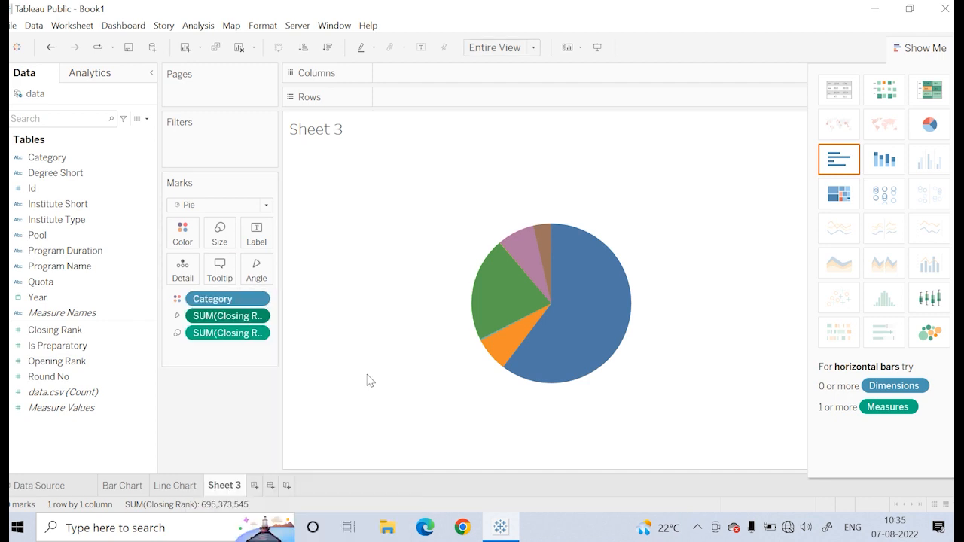
click(259, 333)
mouse_move(311, 421)
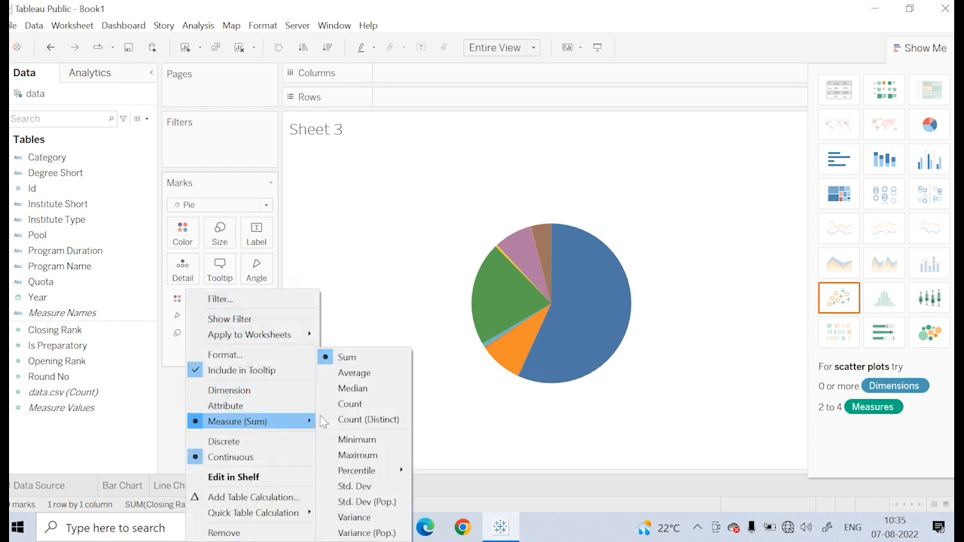
click(350, 373)
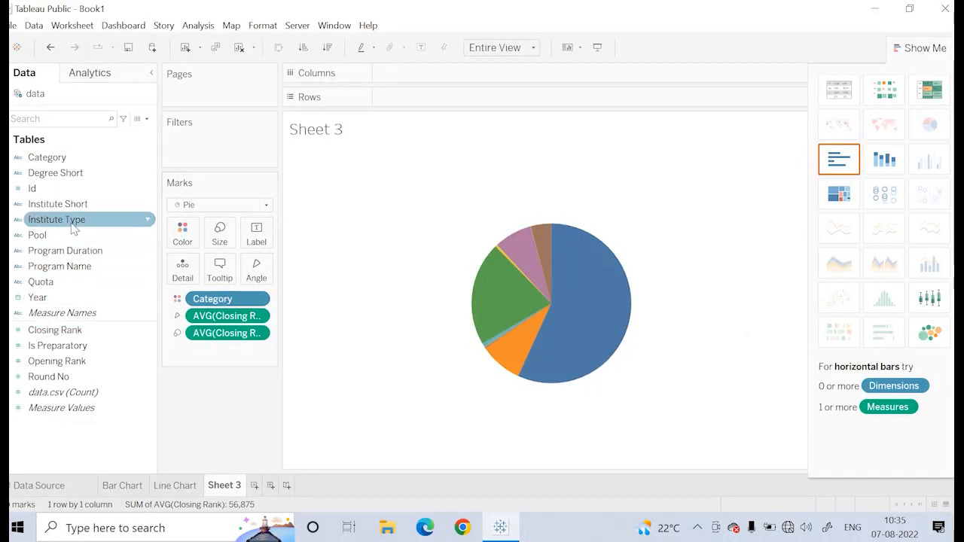
- Label the pie slices with Closing Rank and set the label's aggregation to Average
drag(78, 333, 250, 233)
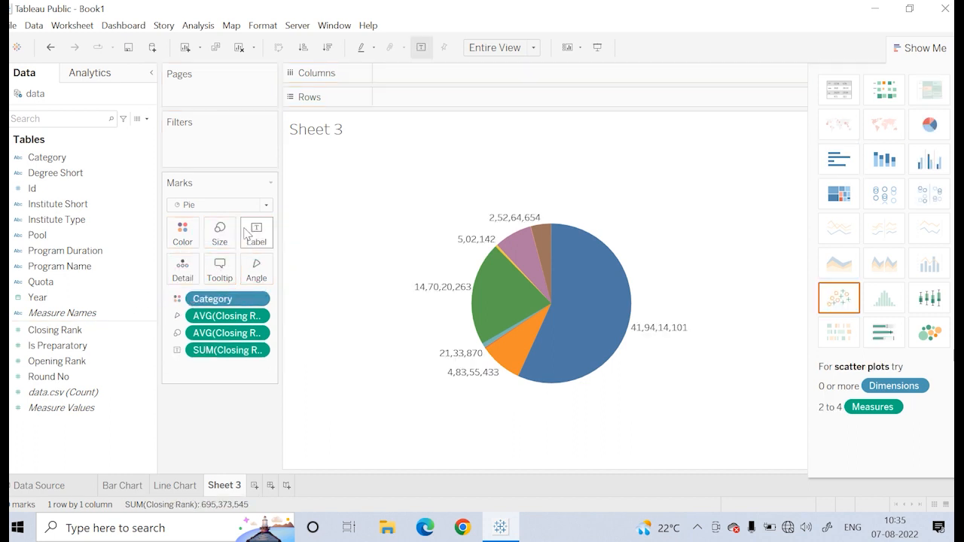
click(261, 350)
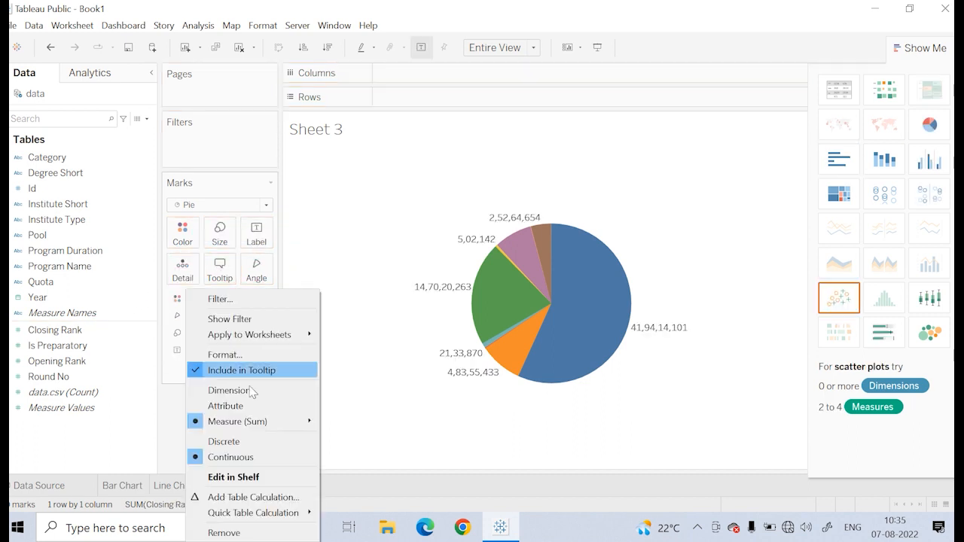
mouse_move(245, 429)
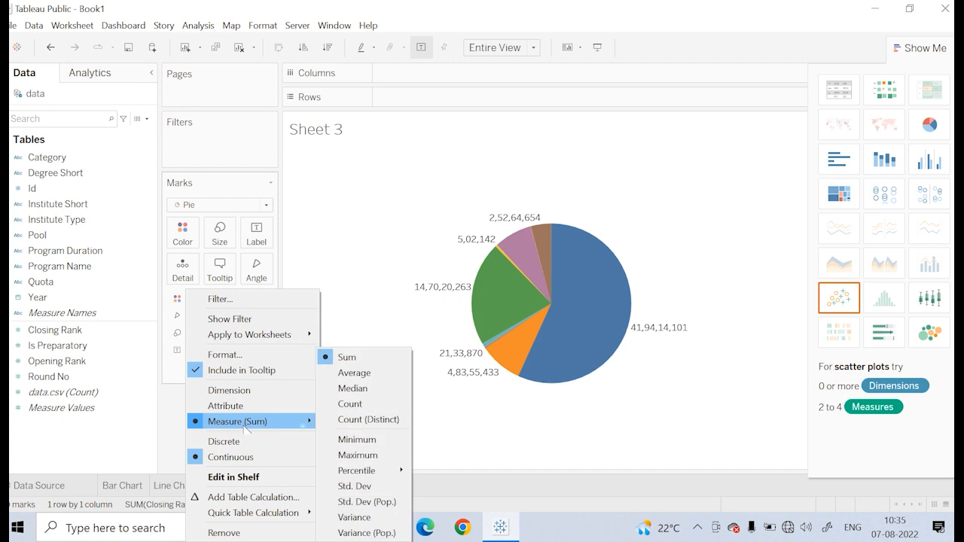
click(358, 373)
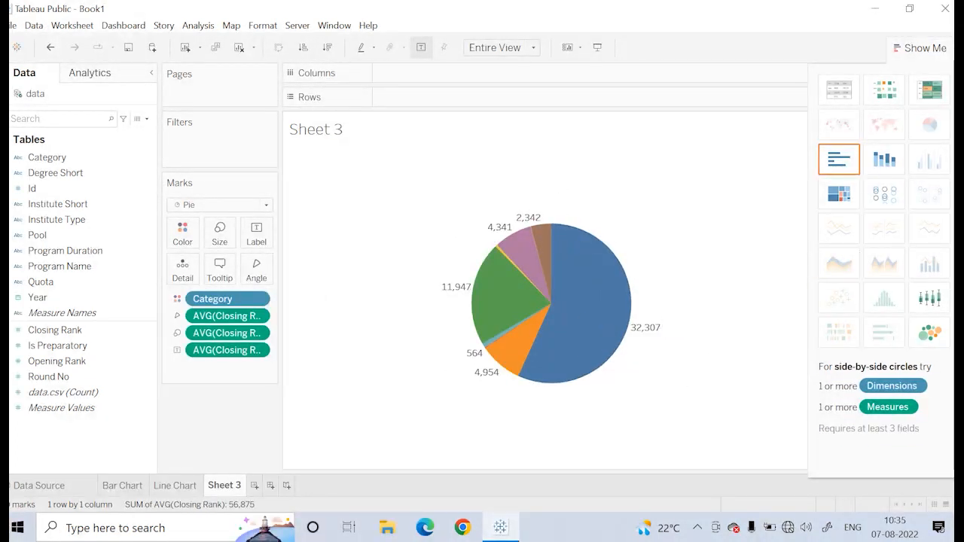
- Hide the Show Me suggestions and examine the pie chart's category legend and slice tooltips
click(916, 48)
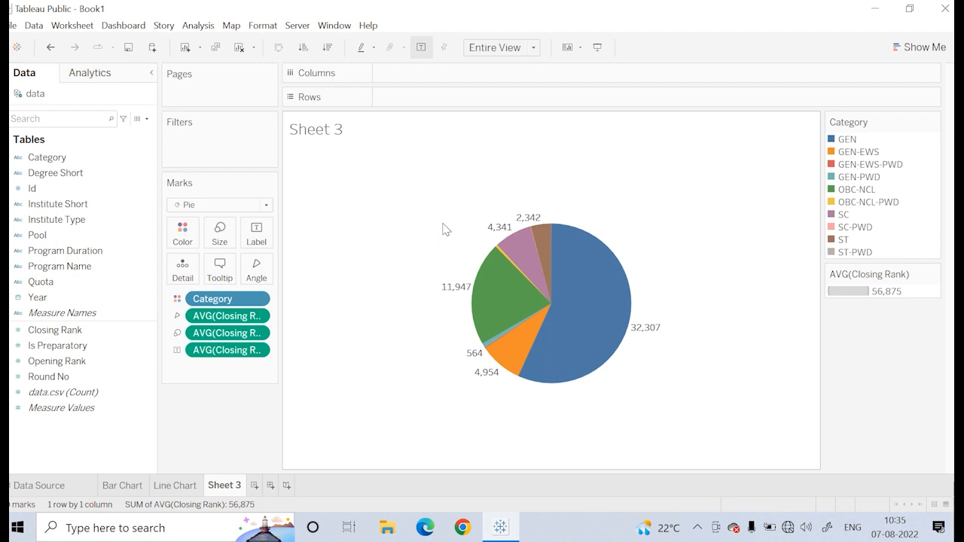
mouse_move(589, 299)
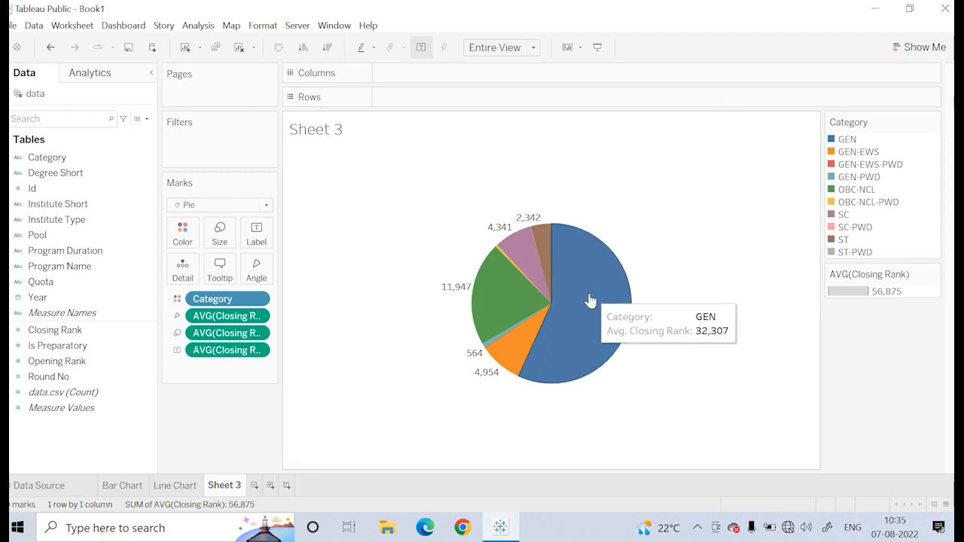
click(925, 50)
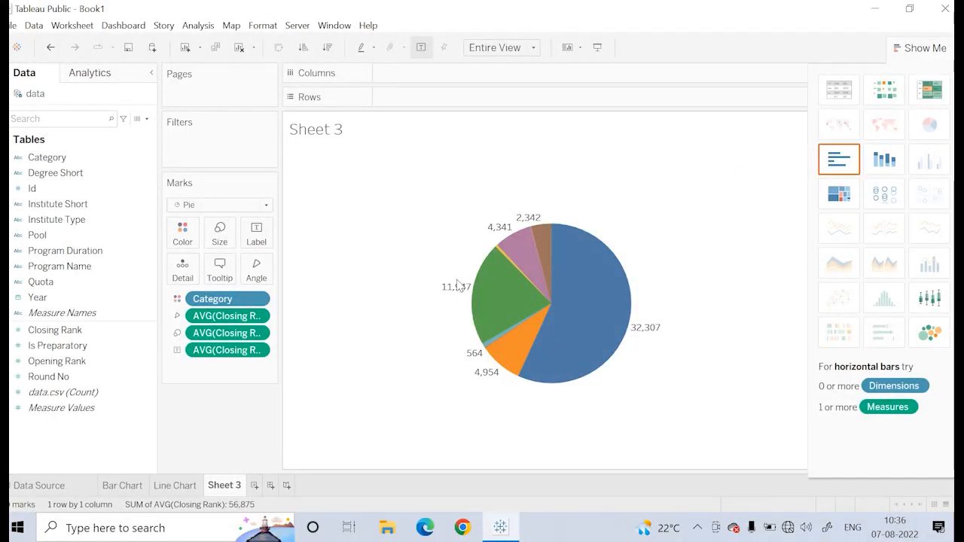
mouse_move(482, 312)
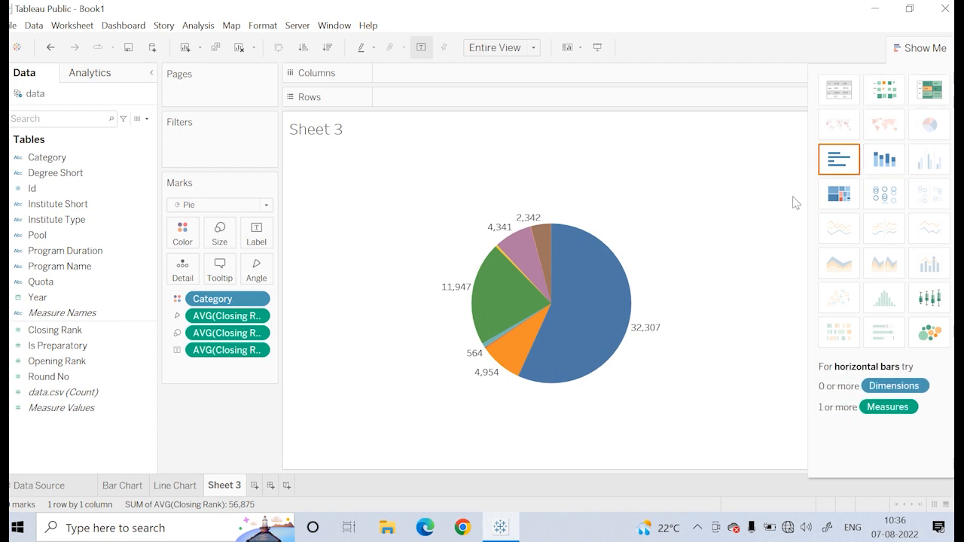
click(912, 52)
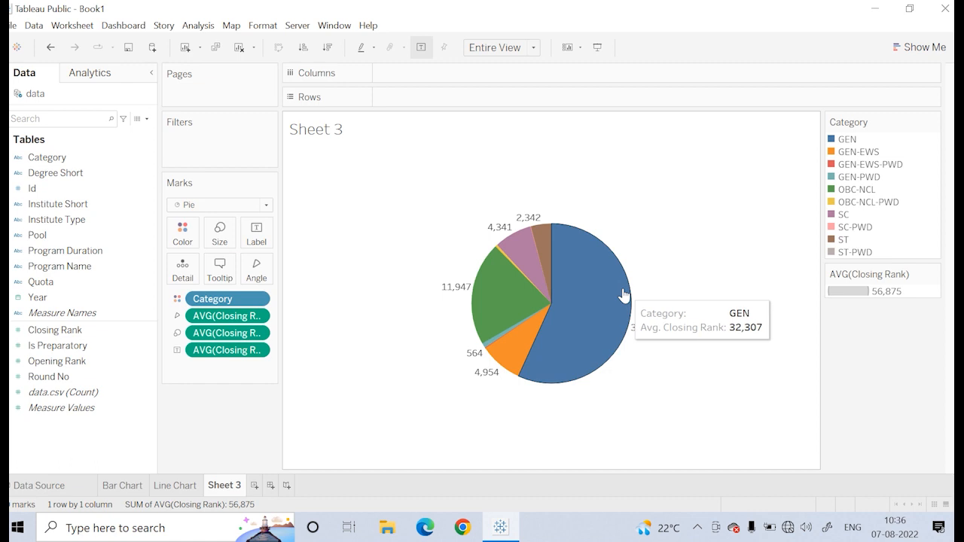
- Clear everything from Sheet 3 and set its mark type to Pie
click(240, 47)
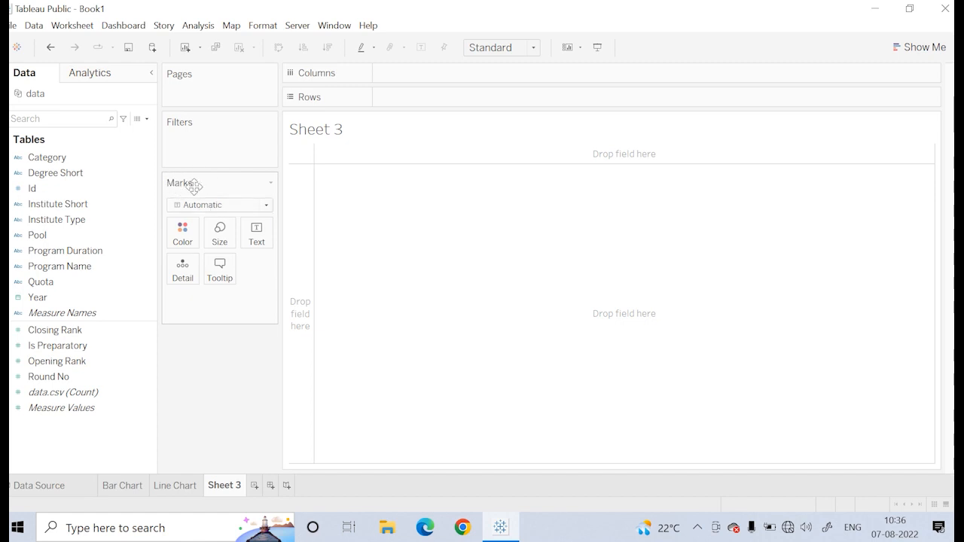
click(267, 206)
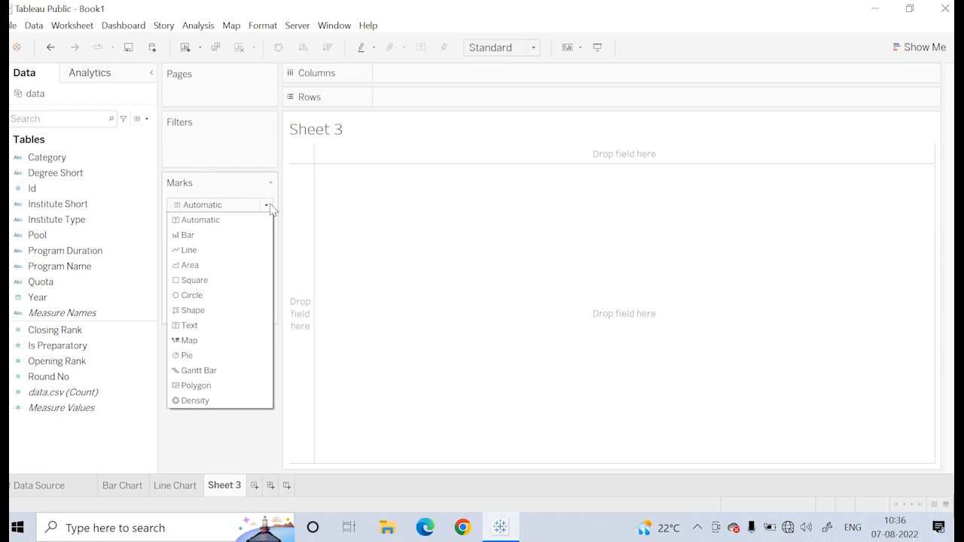
click(188, 355)
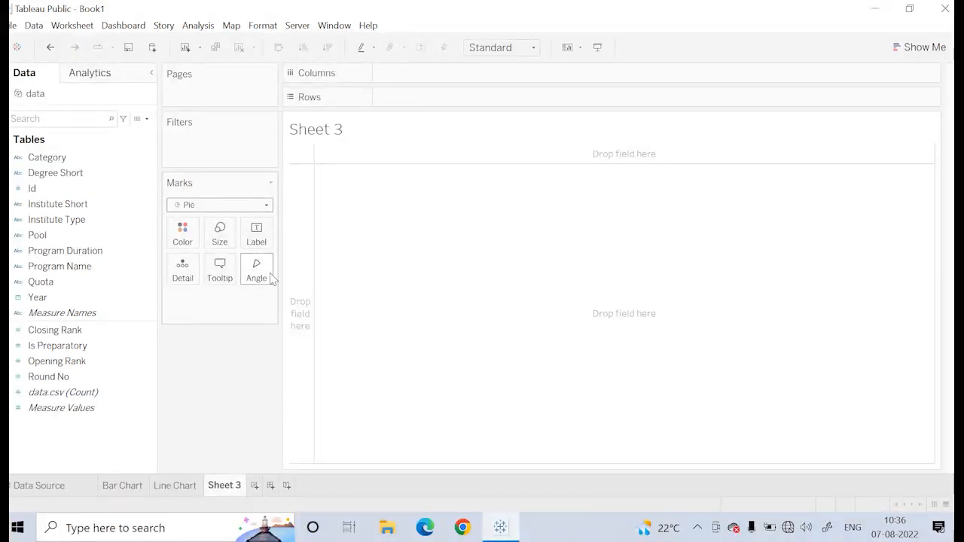
- Assign Closing Rank to the pie's angle and set its aggregation to Average
click(72, 362)
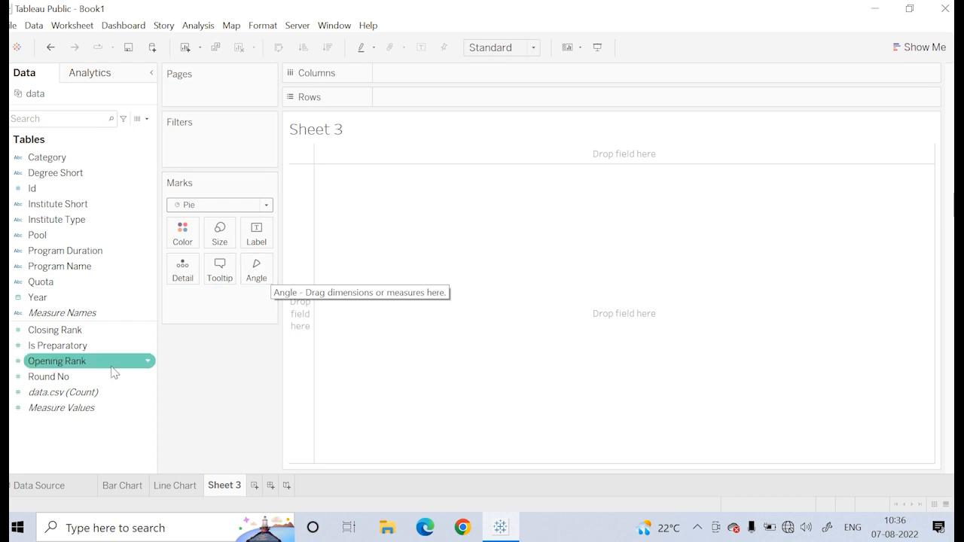
click(71, 346)
click(70, 333)
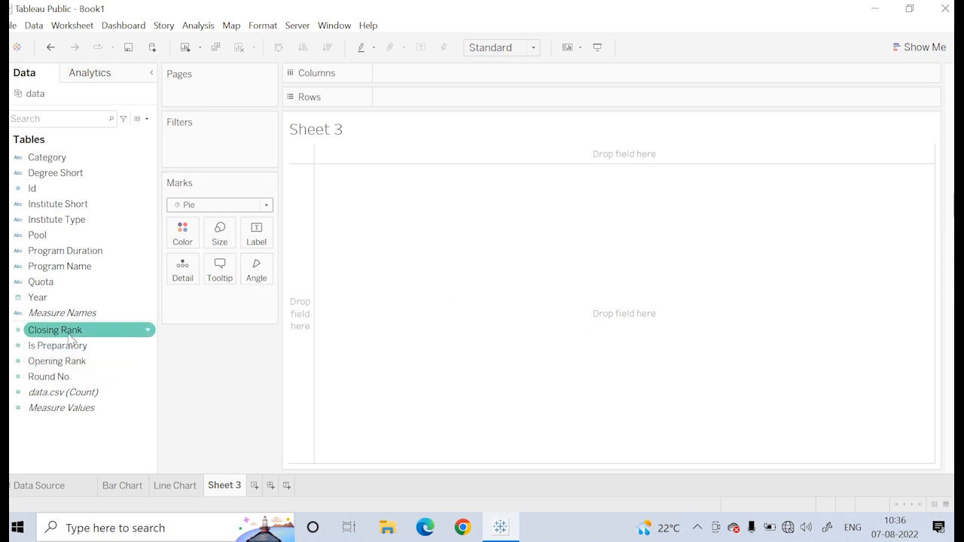
drag(69, 338, 244, 276)
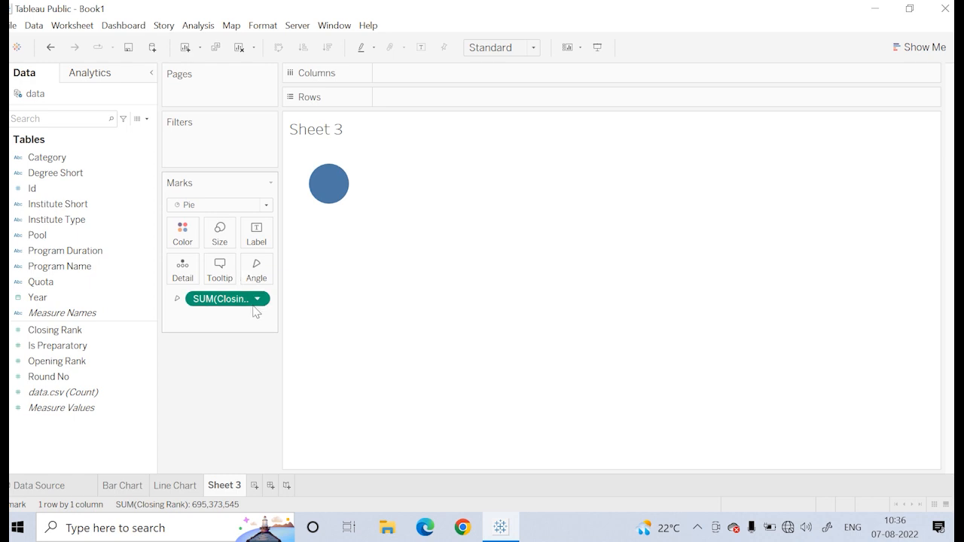
click(259, 304)
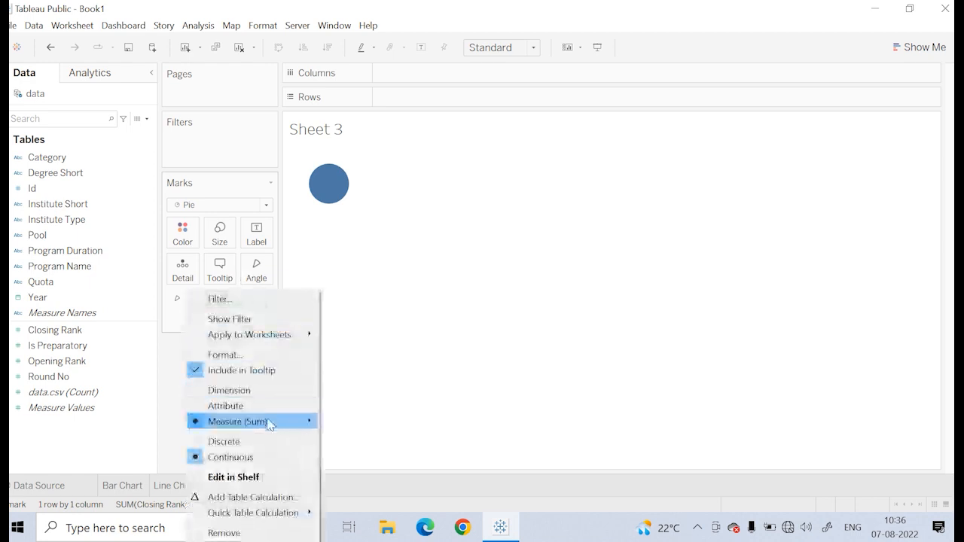
mouse_move(309, 424)
click(350, 374)
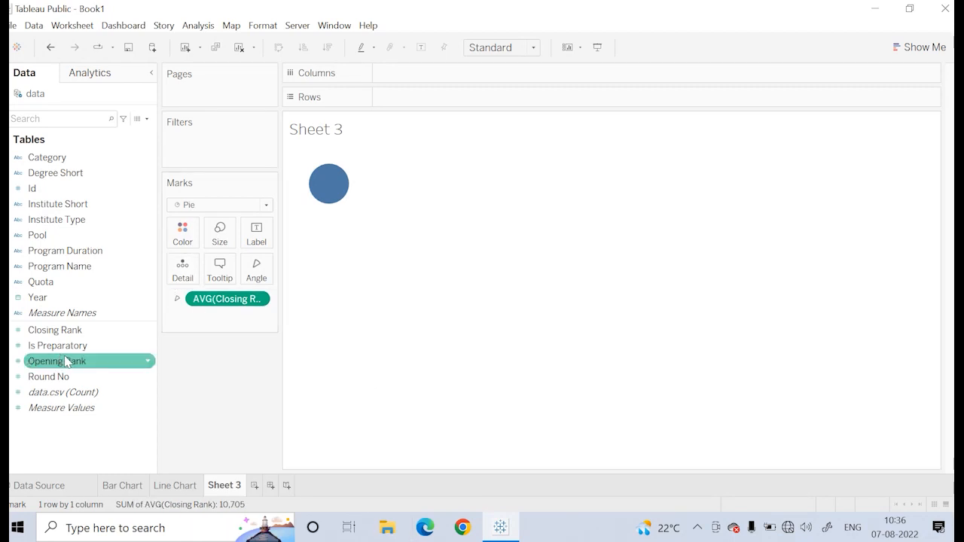
- Assign Closing Rank to the pie's size as well and set that measure to Average
click(71, 336)
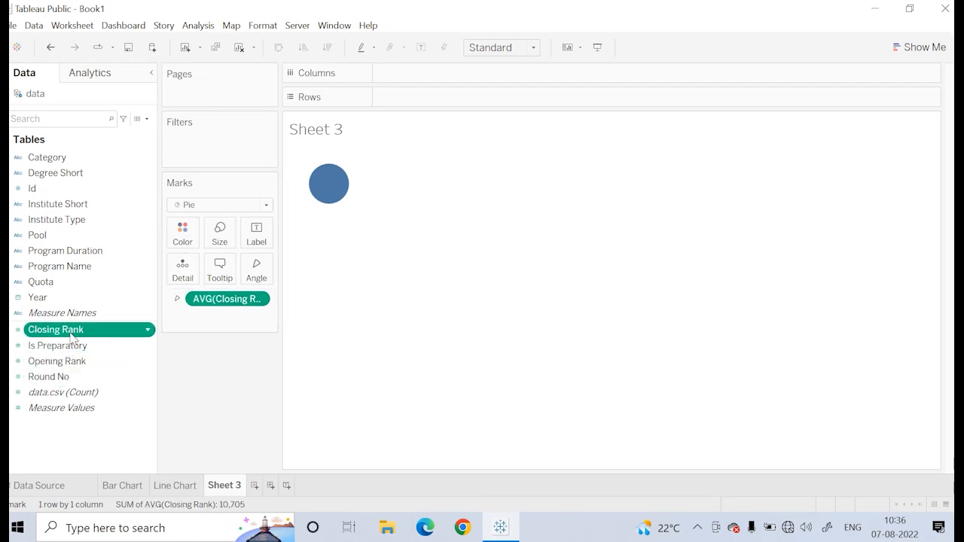
drag(73, 337, 205, 232)
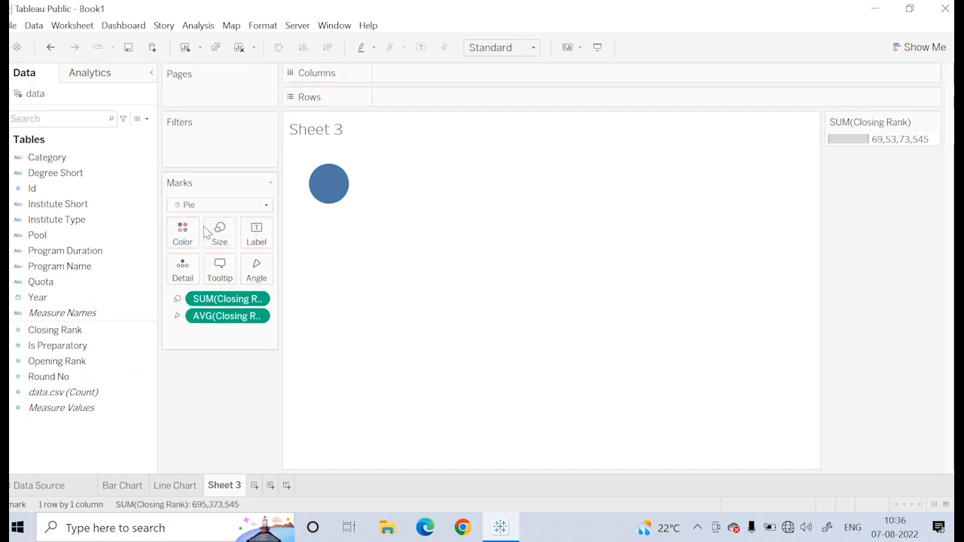
click(263, 299)
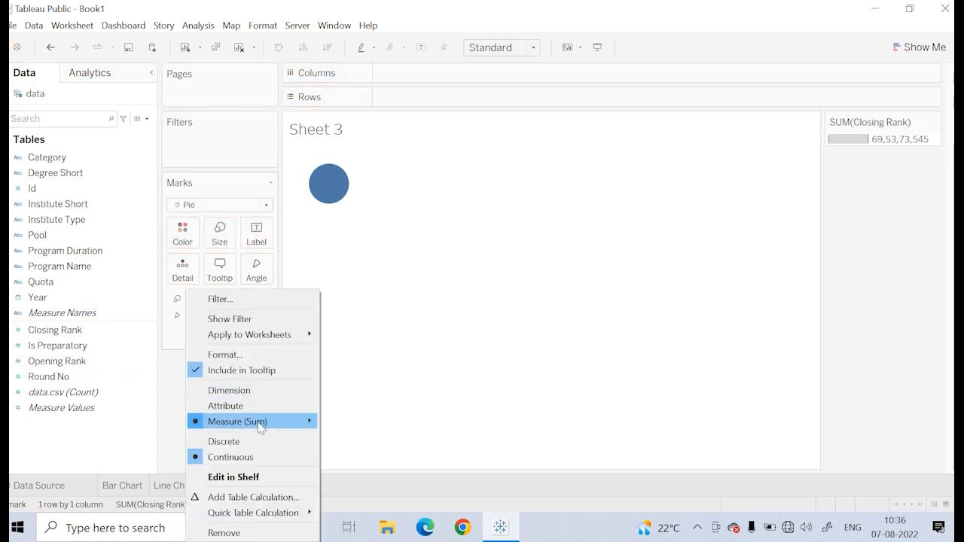
mouse_move(261, 421)
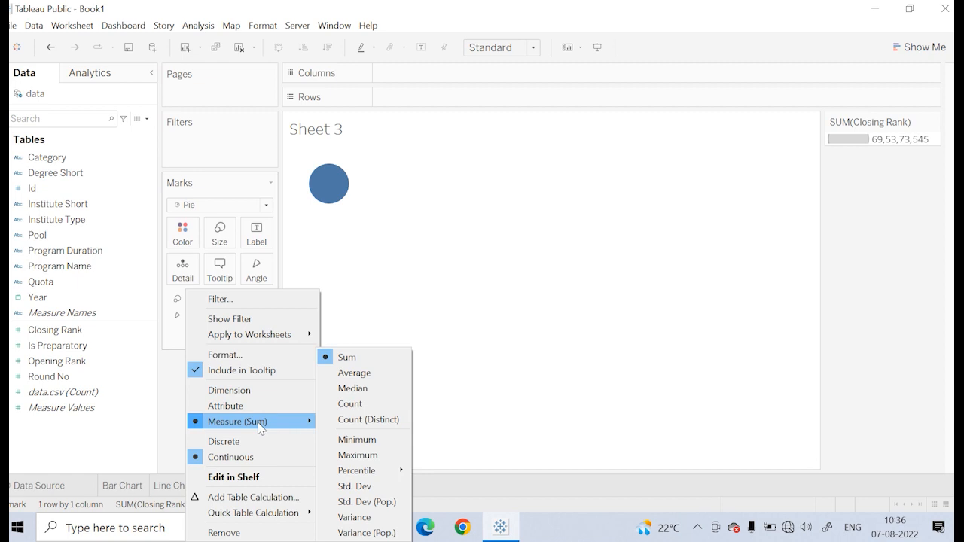
click(357, 374)
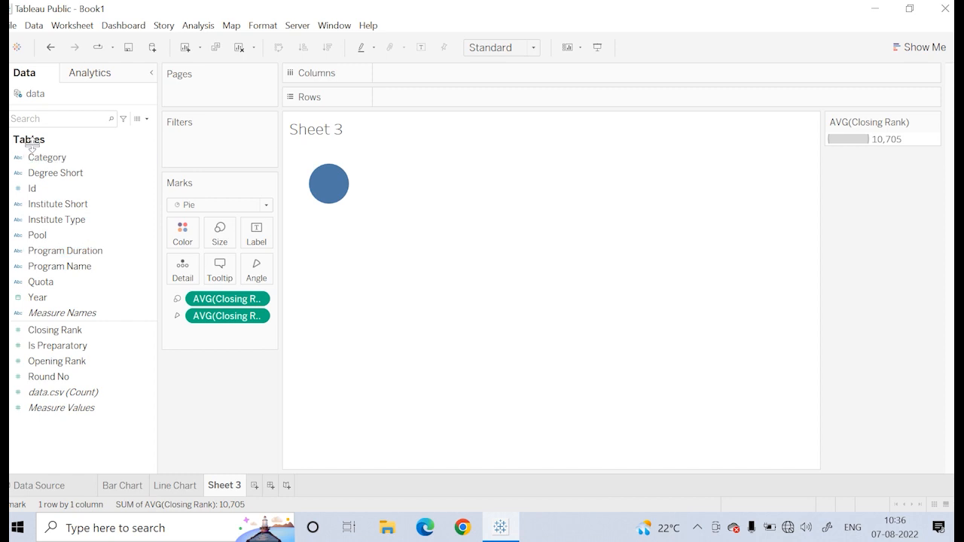
- Color the pie slices by Category and fit the chart to the entire view
drag(32, 156, 184, 234)
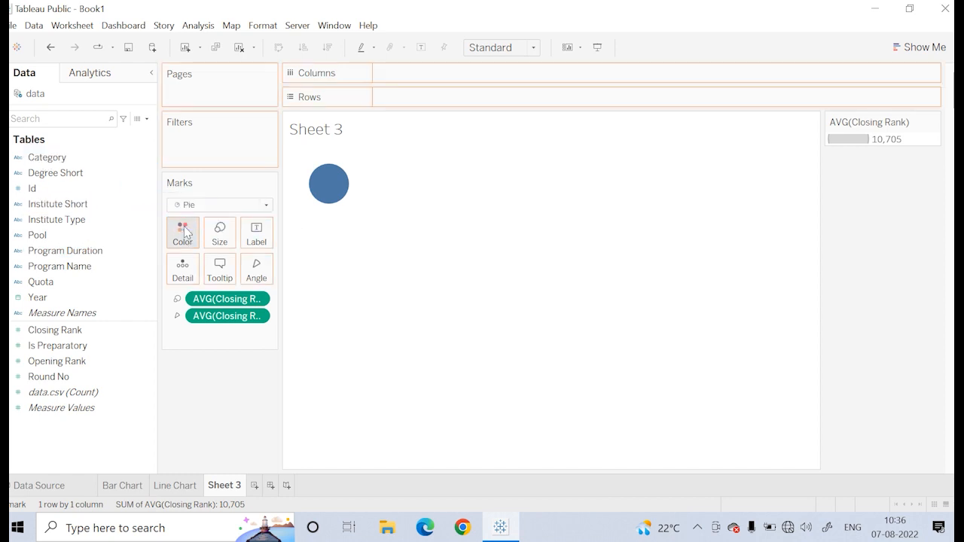
click(532, 49)
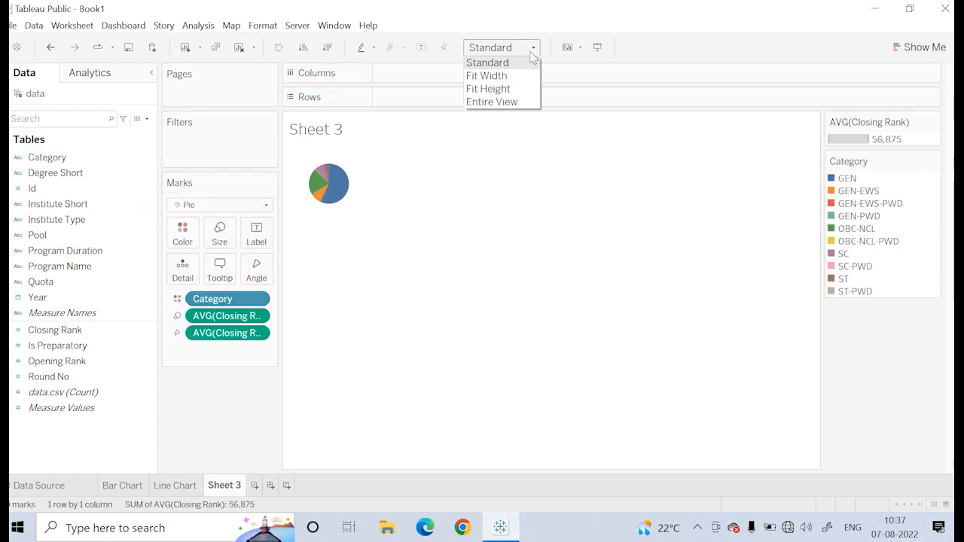
click(520, 103)
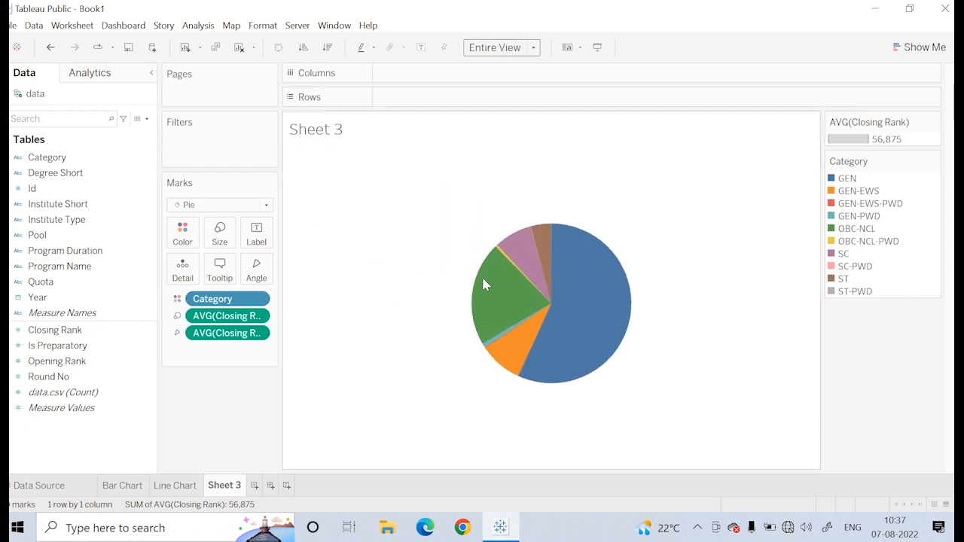
- Rename Sheet 3 as Pie Chart
double_click(235, 485)
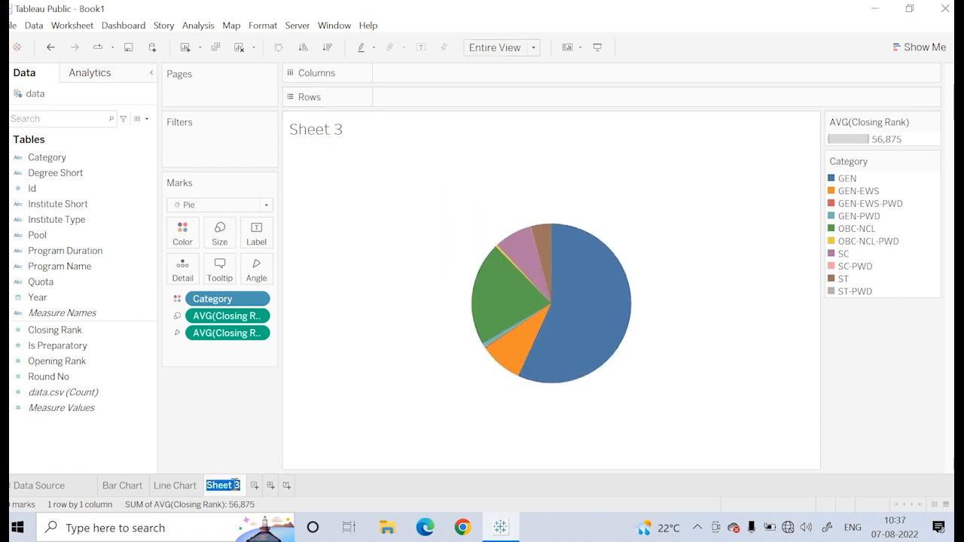
text(P)
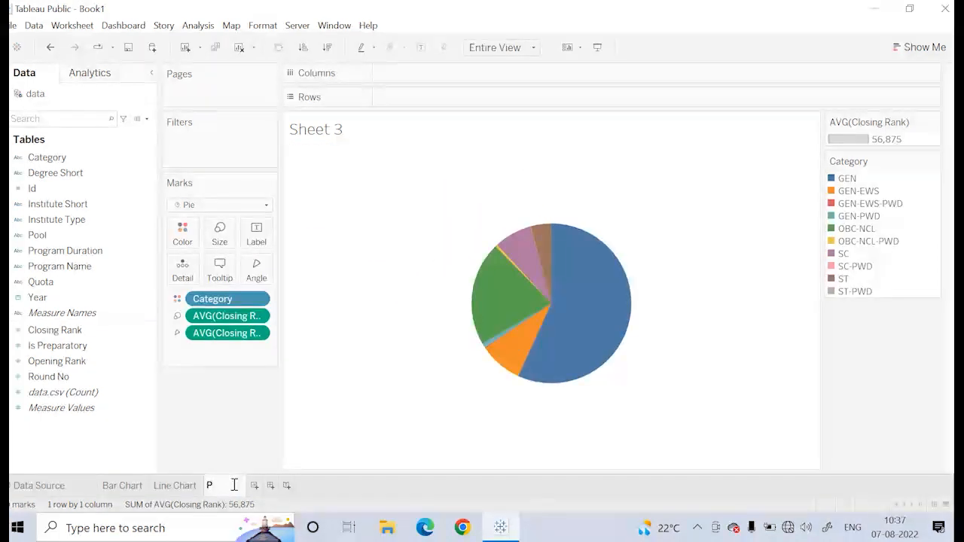
text(ie)
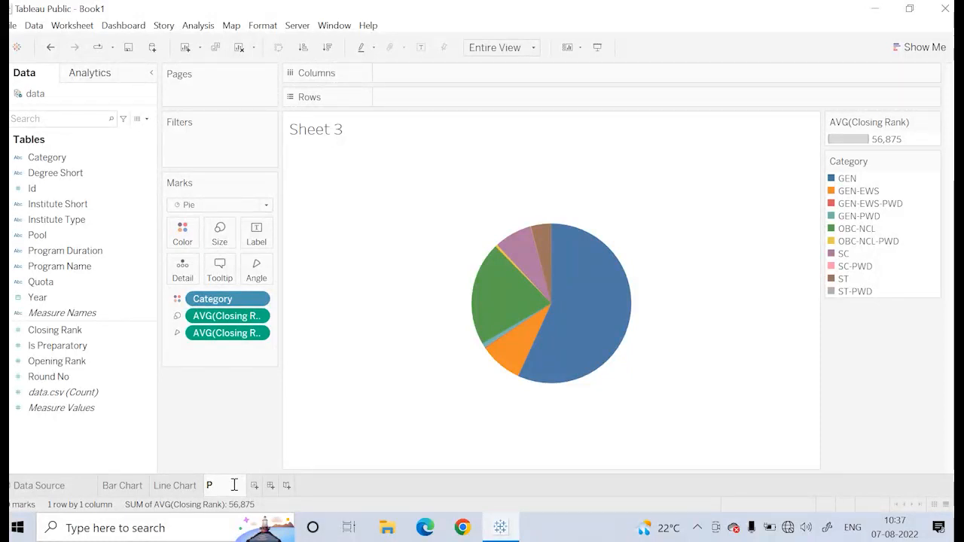
text( Chart)
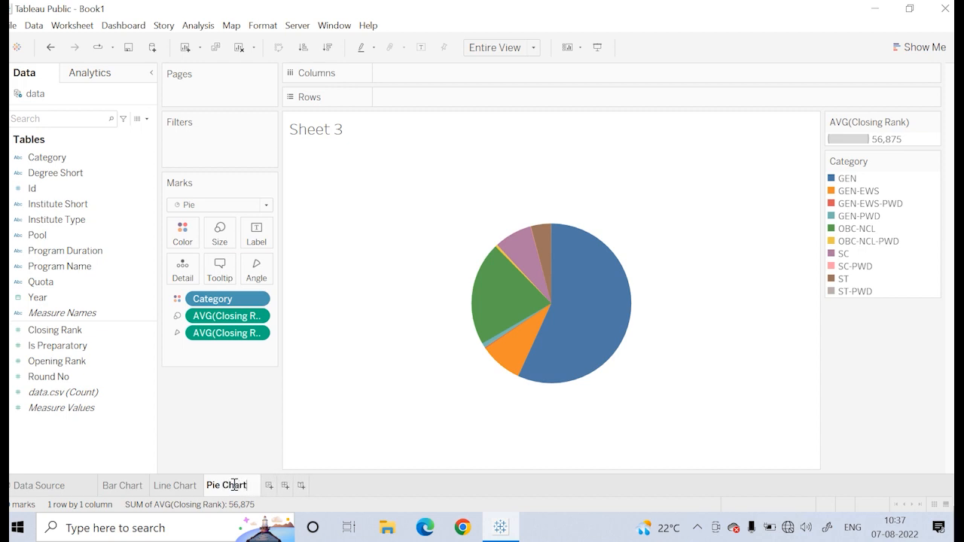
key(Return)
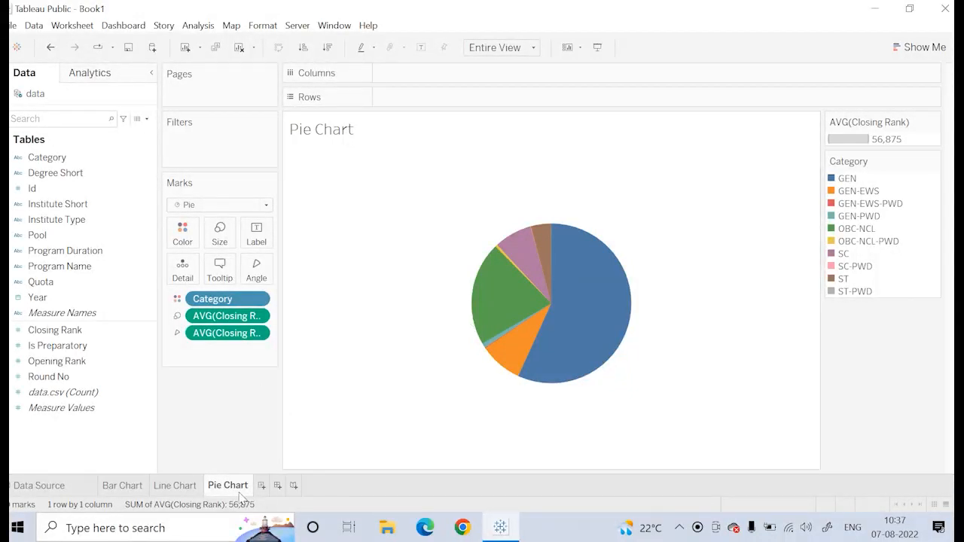
- Label the pie chart slices with Closing Rank, aggregated as an average
mouse_move(246, 490)
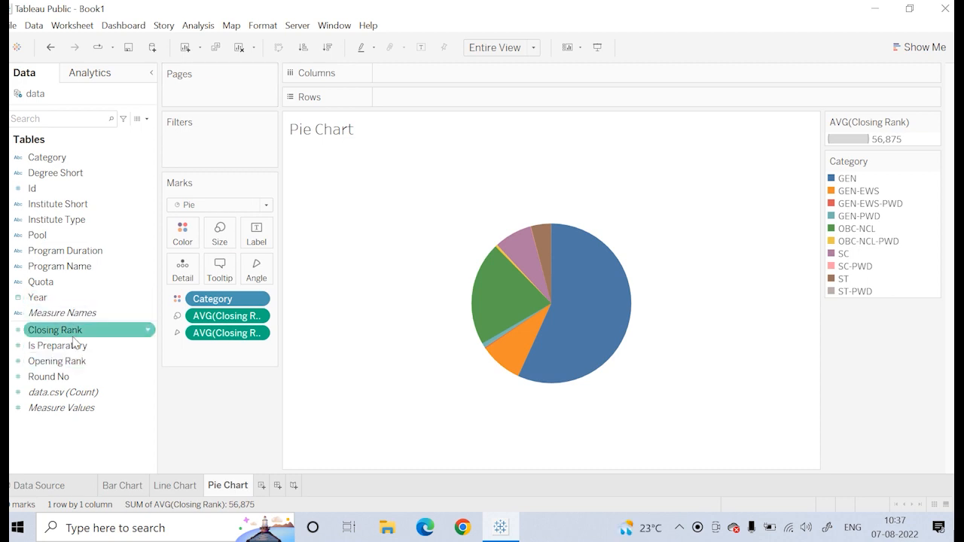
drag(74, 340, 243, 235)
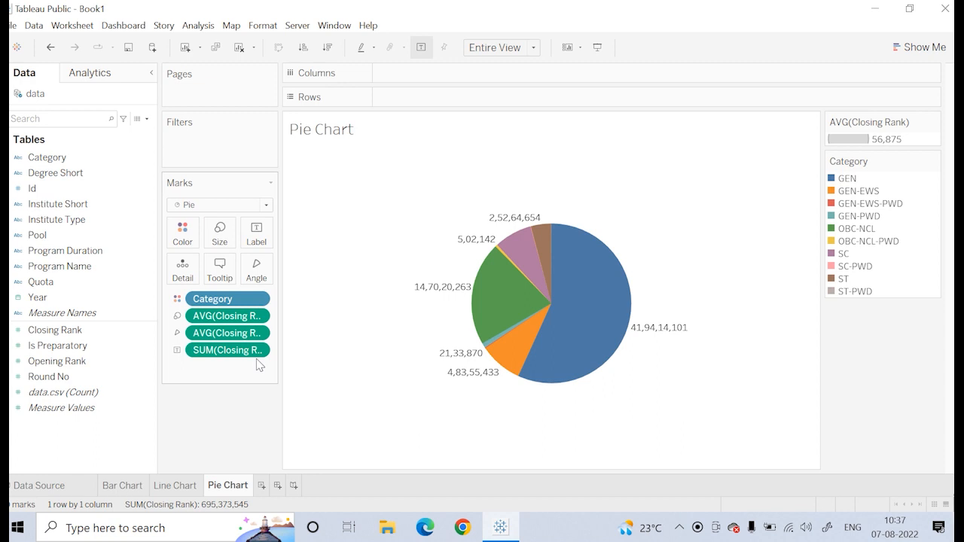
click(258, 351)
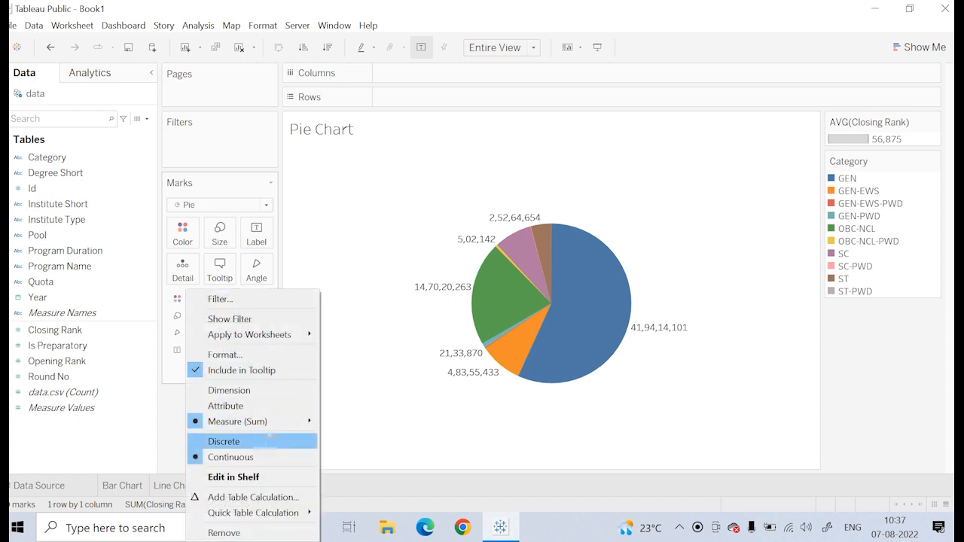
mouse_move(271, 427)
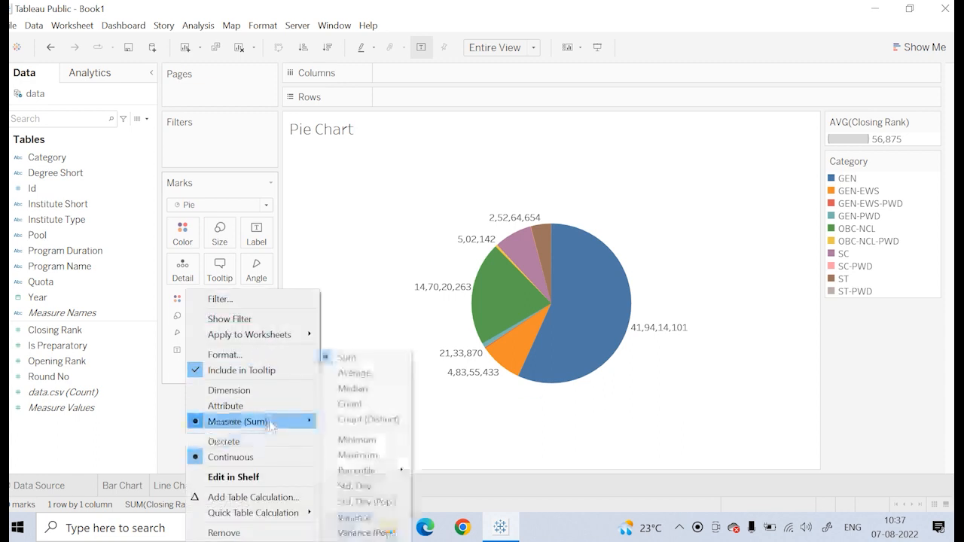
click(366, 358)
click(264, 351)
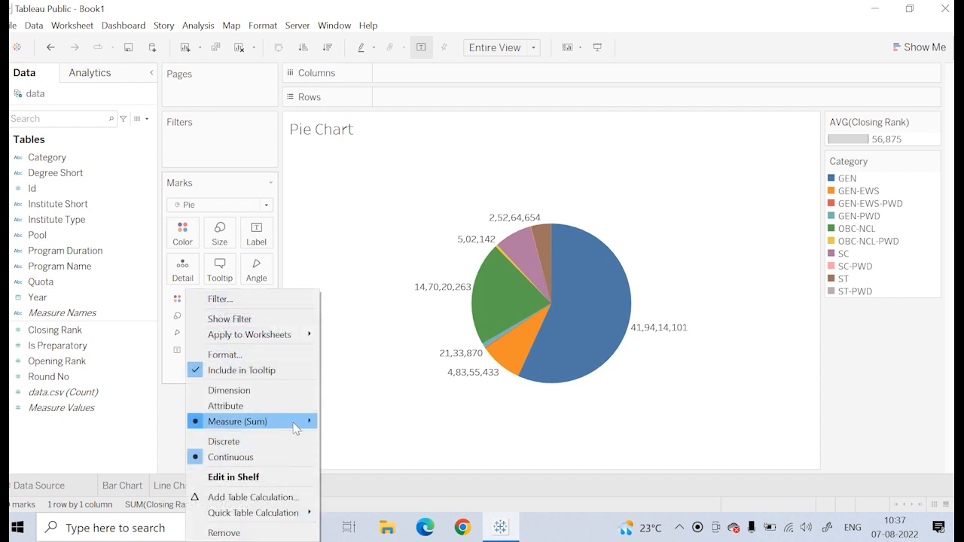
mouse_move(294, 423)
click(370, 385)
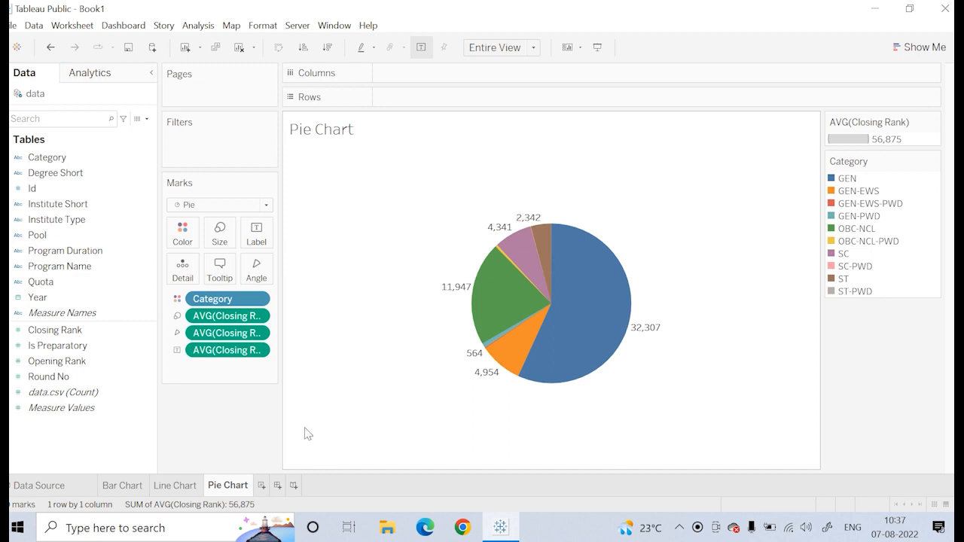
- Add a new worksheet, review the Bar Chart, Line Chart and Pie Chart sheets, and return to the new sheet
click(261, 485)
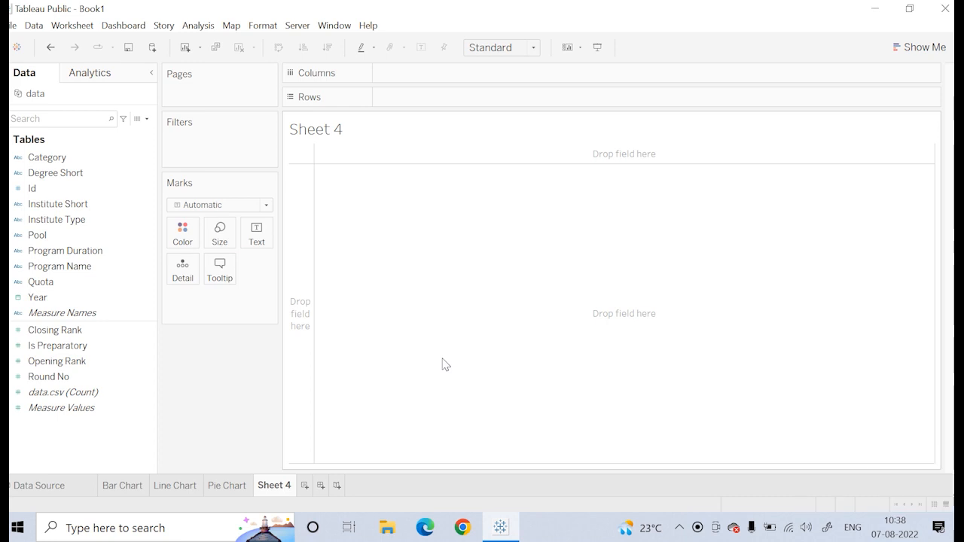
click(130, 483)
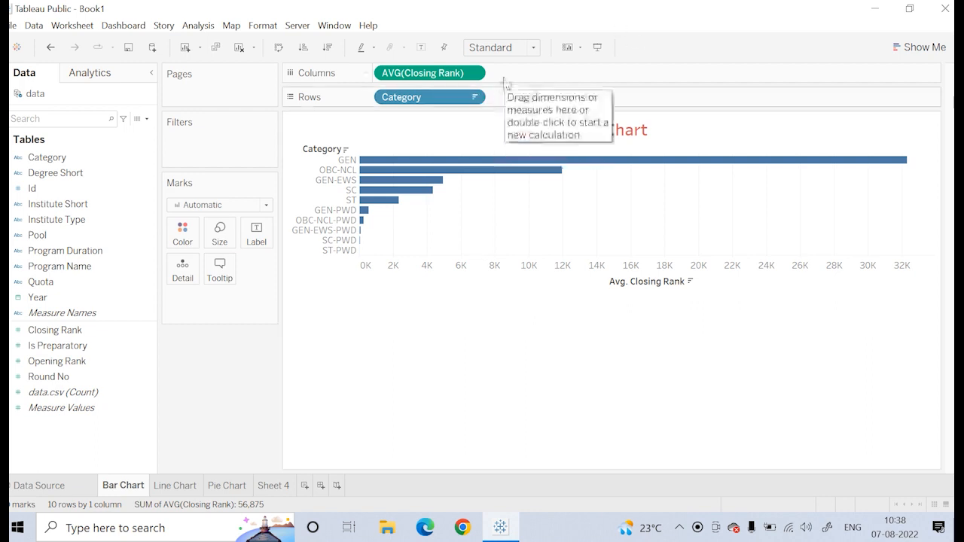
click(175, 486)
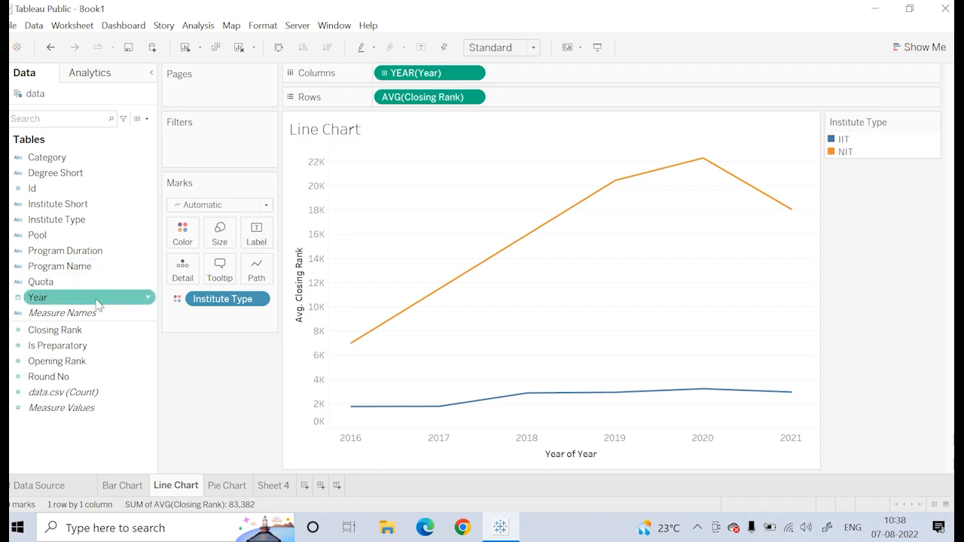
mouse_move(266, 493)
click(228, 488)
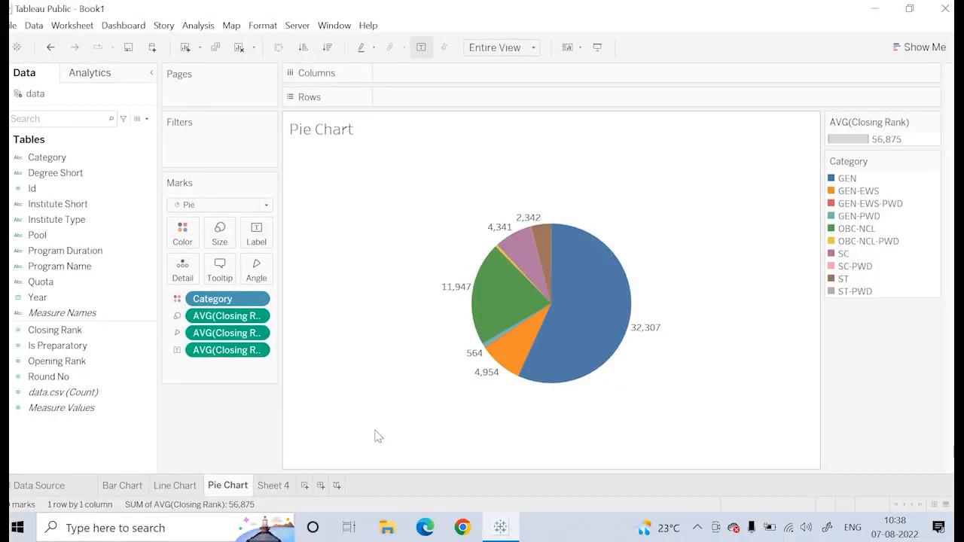
click(275, 485)
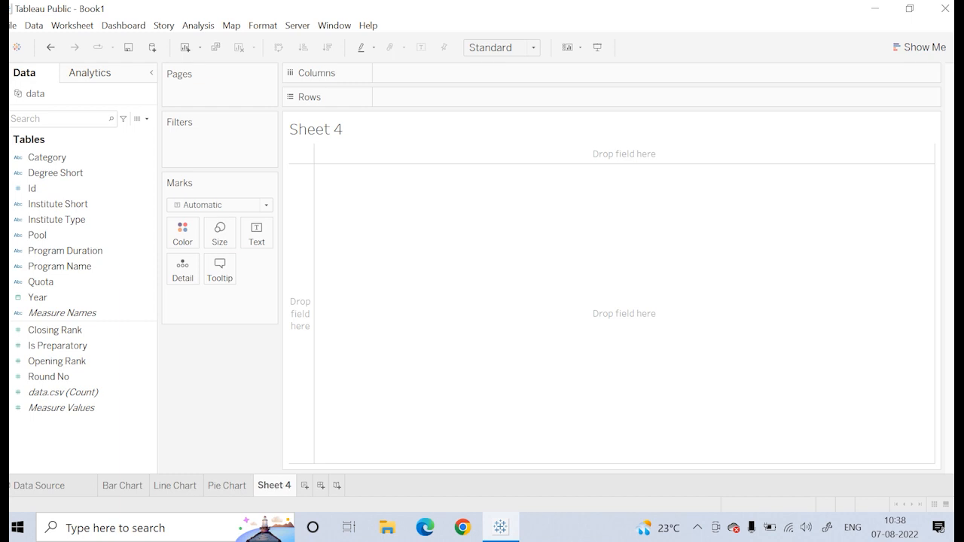
- Plot Closing Rank on Columns against Opening Rank on Rows in the new sheet
click(72, 331)
click(75, 362)
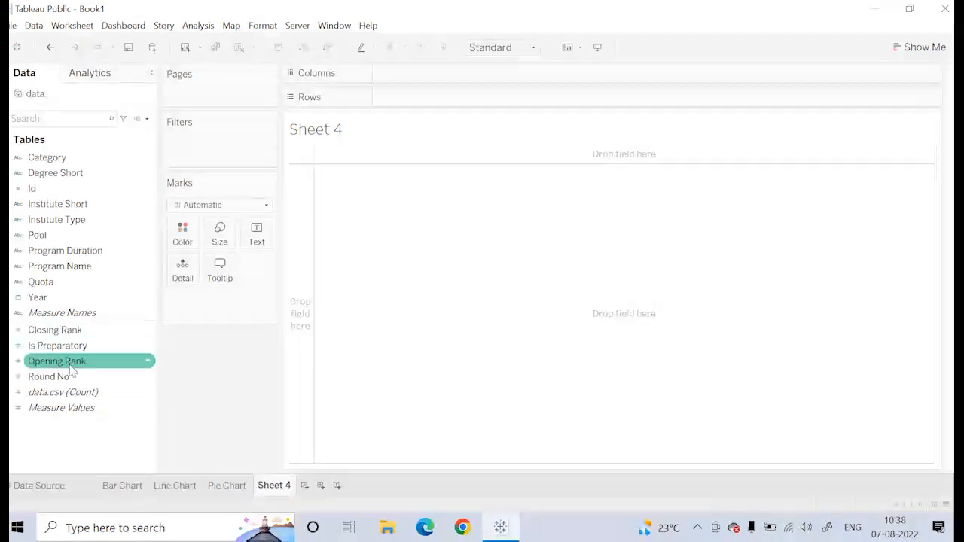
click(80, 345)
click(89, 333)
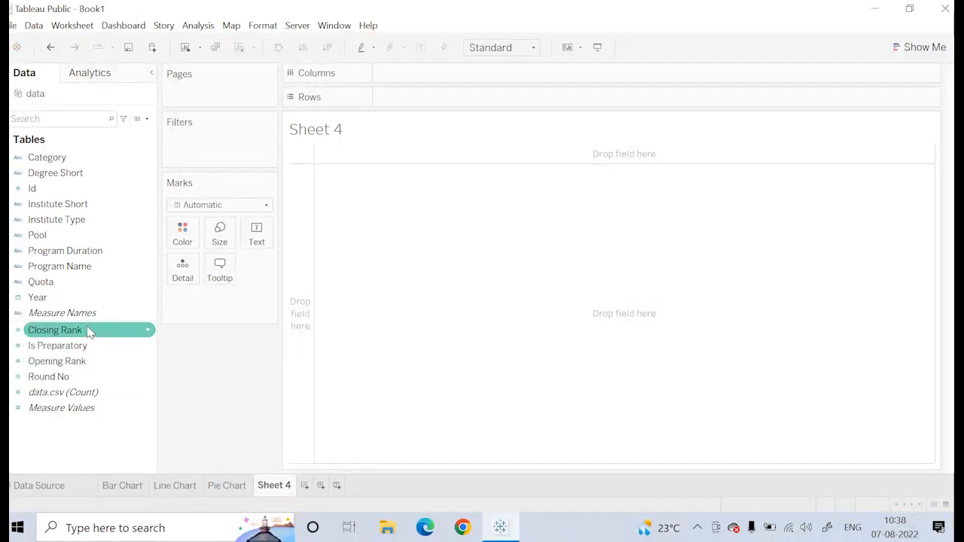
drag(89, 333, 447, 73)
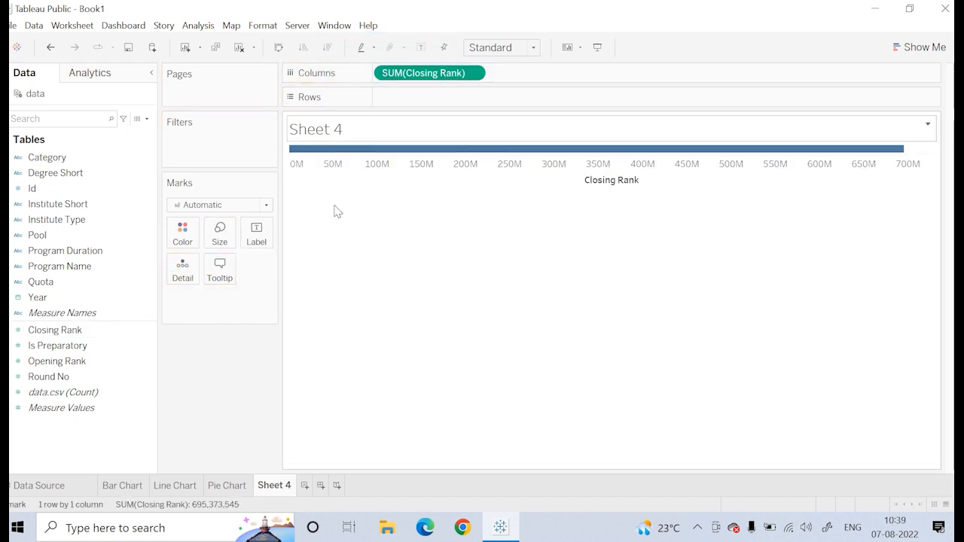
drag(56, 361, 424, 99)
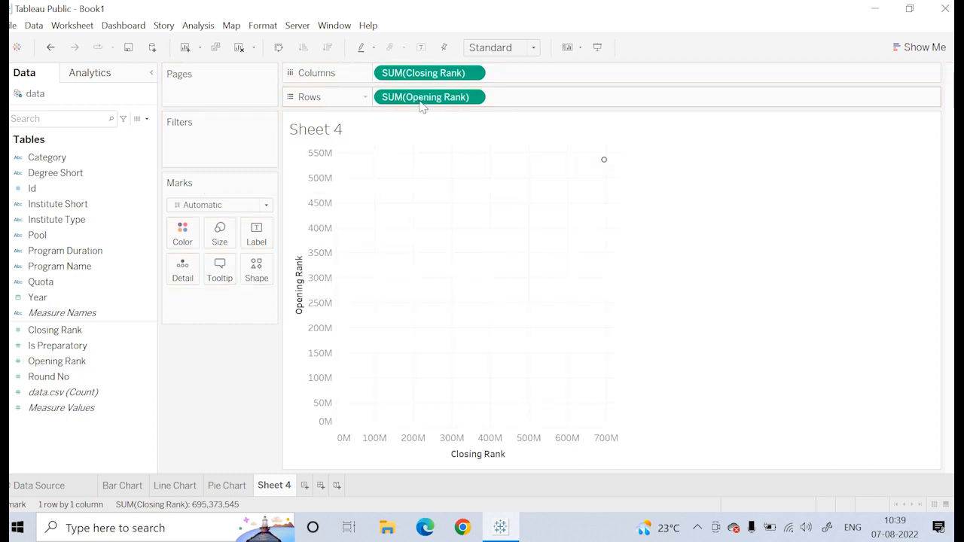
- Change the aggregation of both Closing Rank and Opening Rank to Average
click(472, 73)
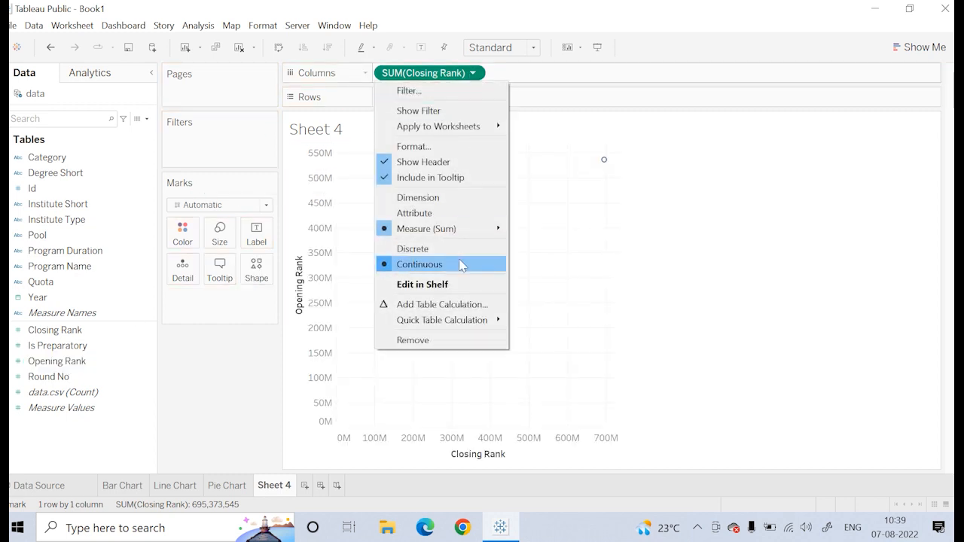
mouse_move(452, 229)
click(543, 245)
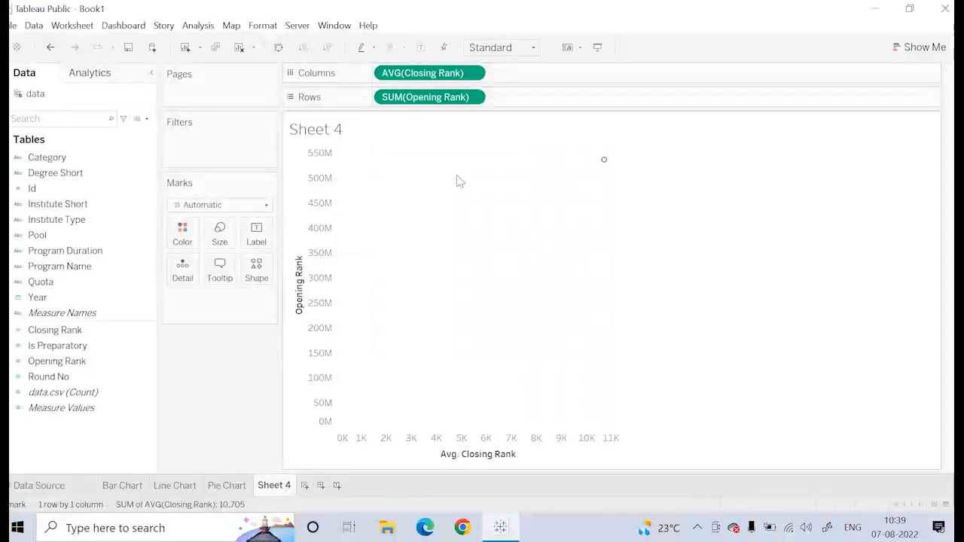
click(473, 97)
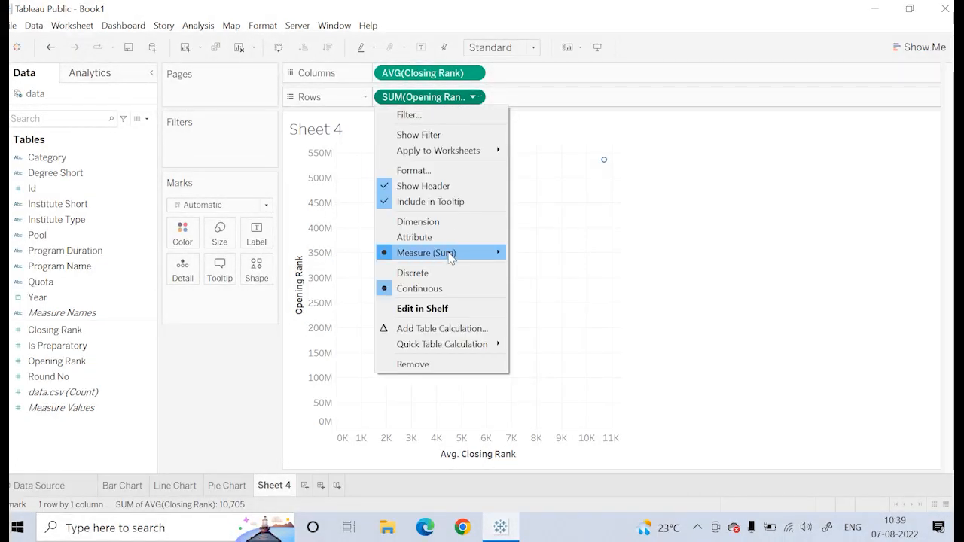
mouse_move(456, 253)
click(564, 269)
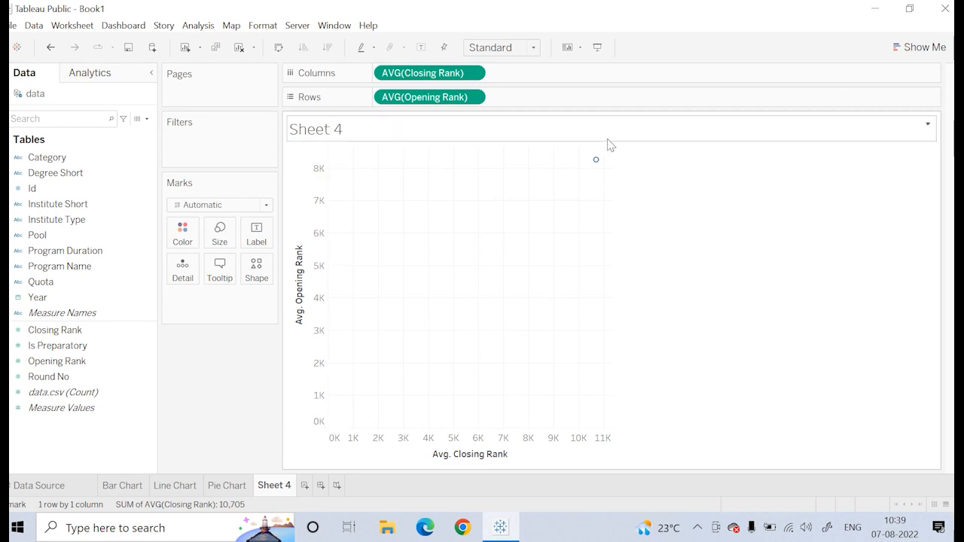
- Colour the scatter plot marks by Institute Short, adding all members of the field
mouse_move(597, 168)
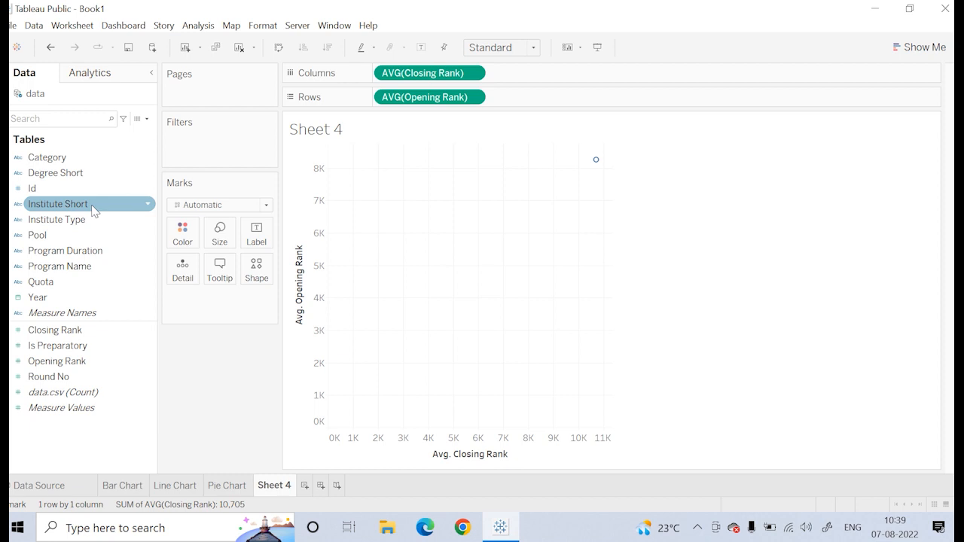
drag(107, 202, 177, 235)
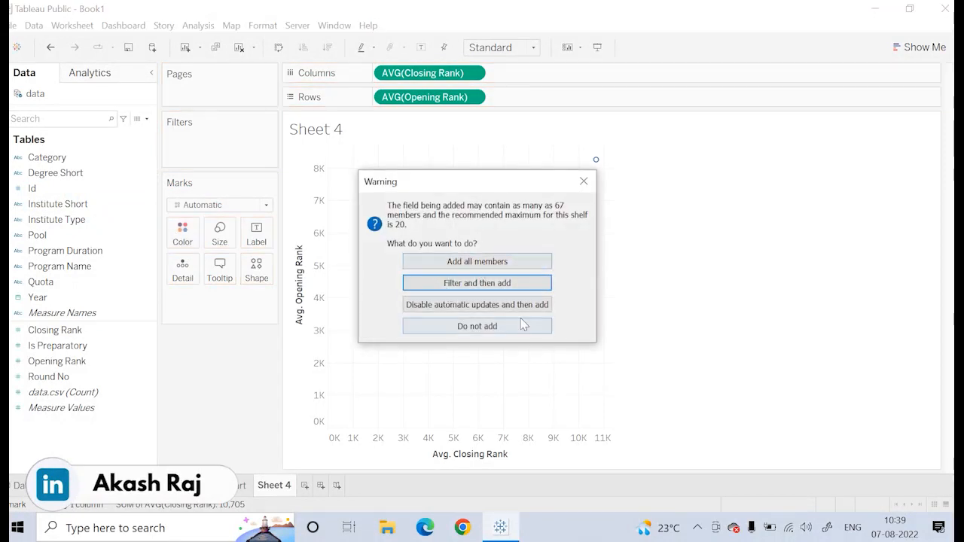
click(492, 264)
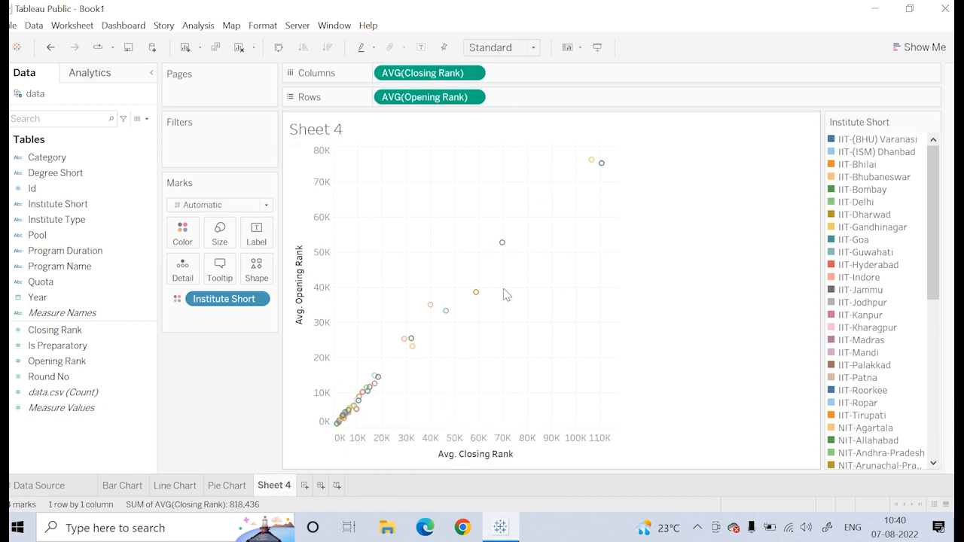
- Change the scatter plot's mark shape to filled circles
click(257, 271)
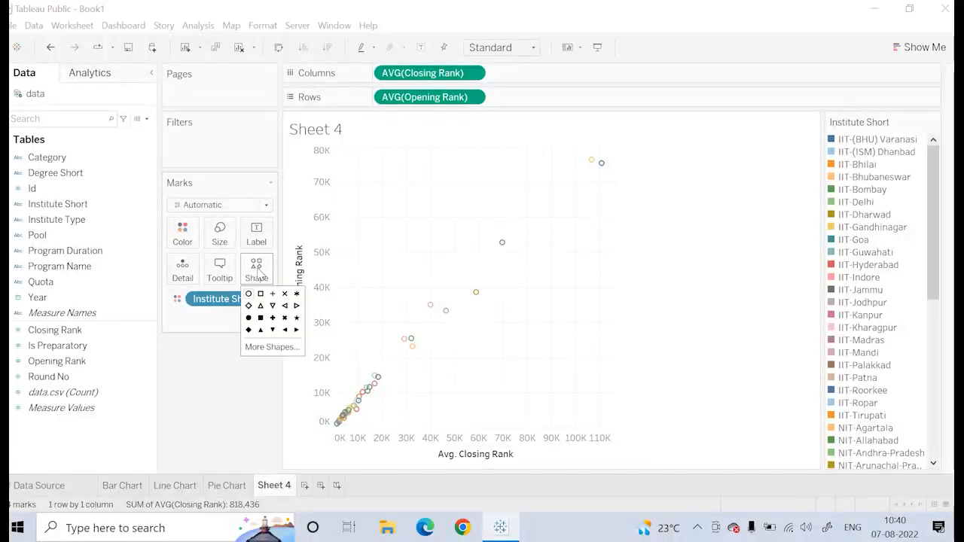
click(249, 319)
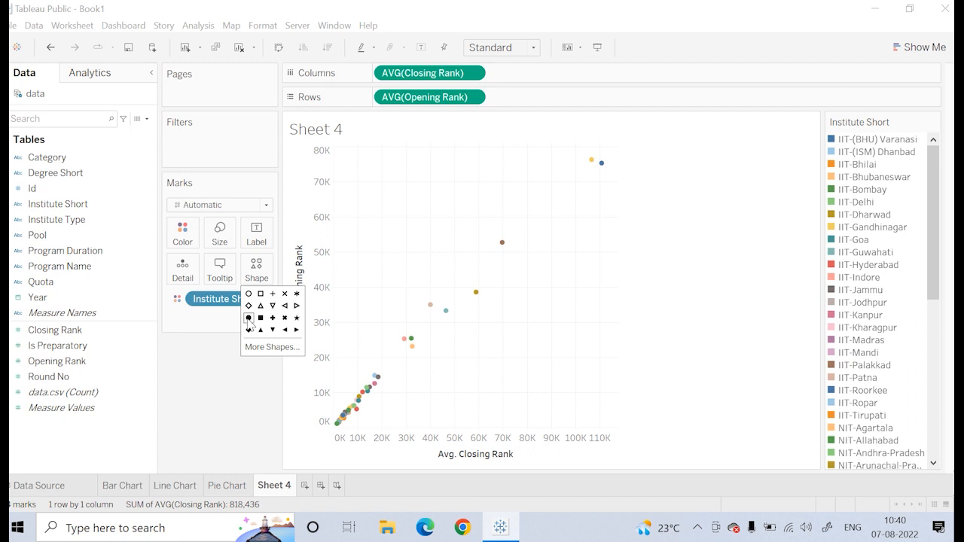
click(666, 332)
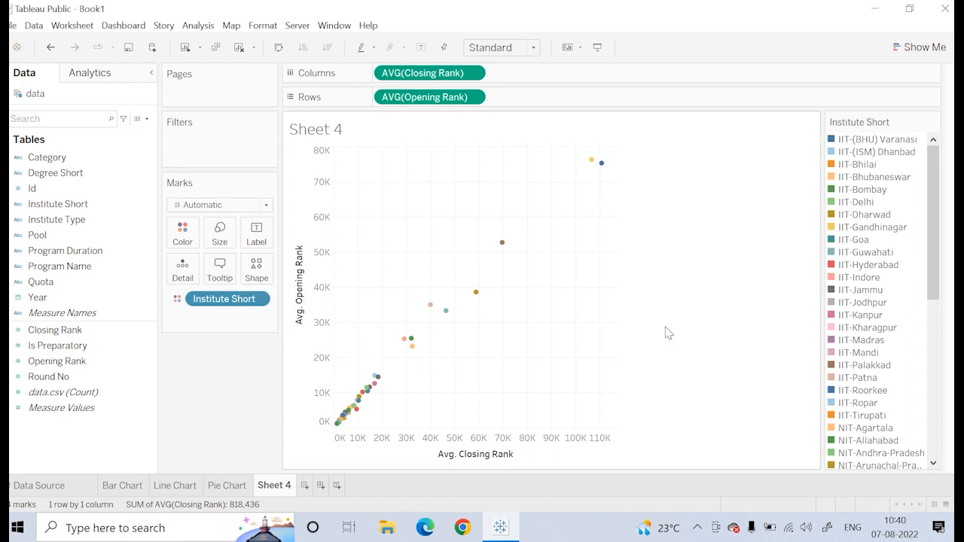
- Enlarge the scatter plot marks slightly
click(231, 244)
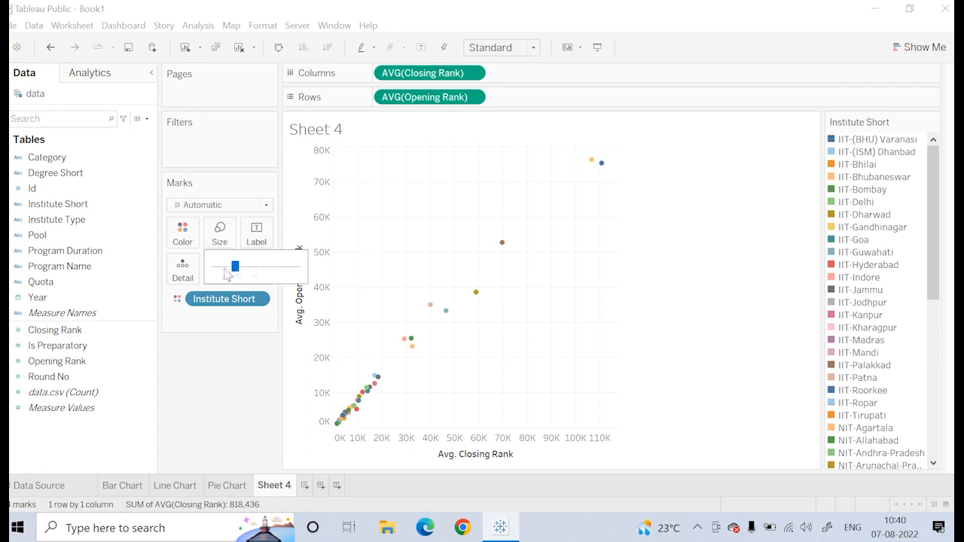
drag(235, 267, 243, 267)
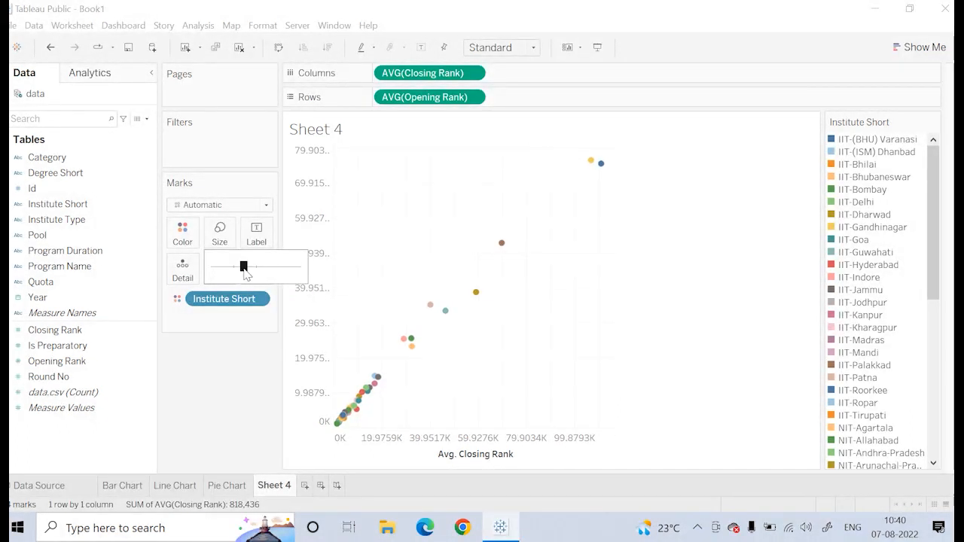
click(609, 275)
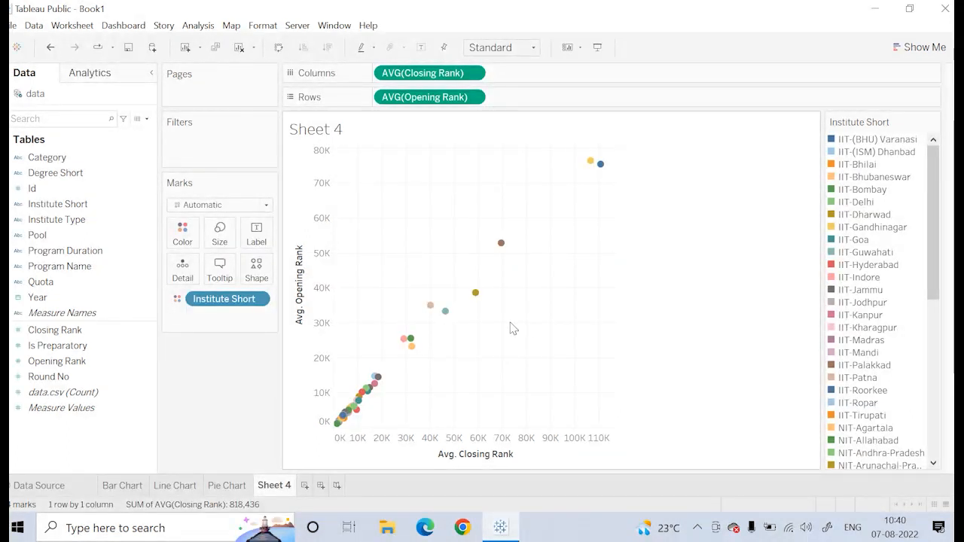
- Inspect individual institutes' points and reduce the scatter plot marks to small dots so crowded points are easier to tell apart
mouse_move(601, 167)
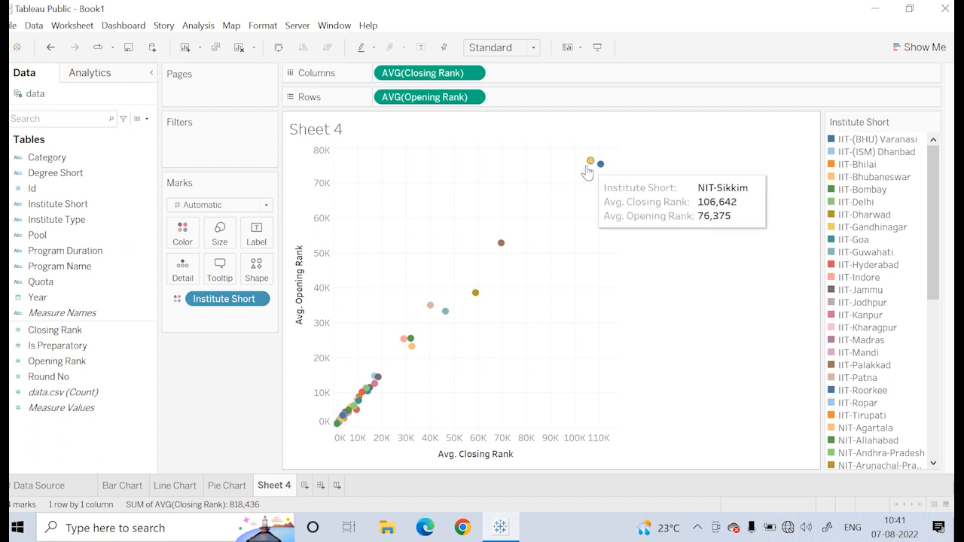
mouse_move(334, 429)
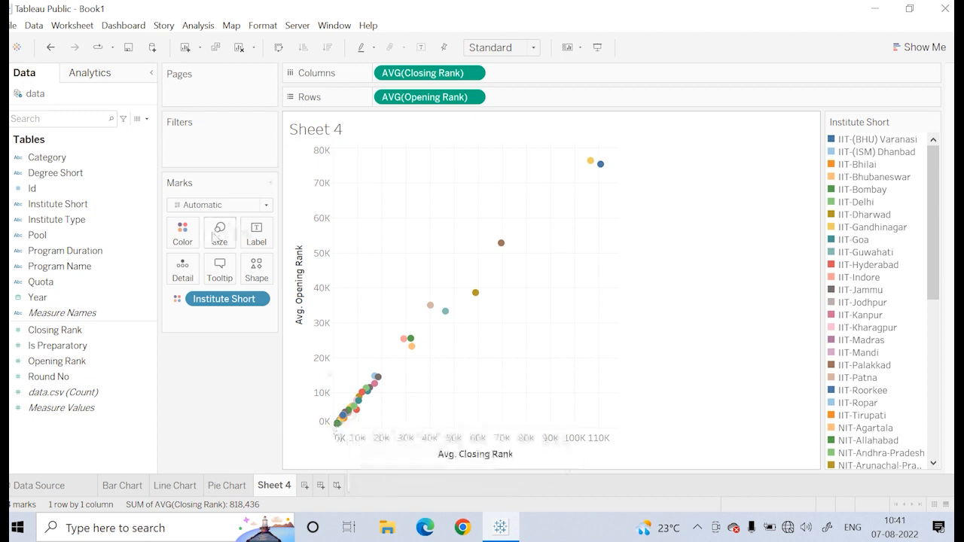
click(219, 235)
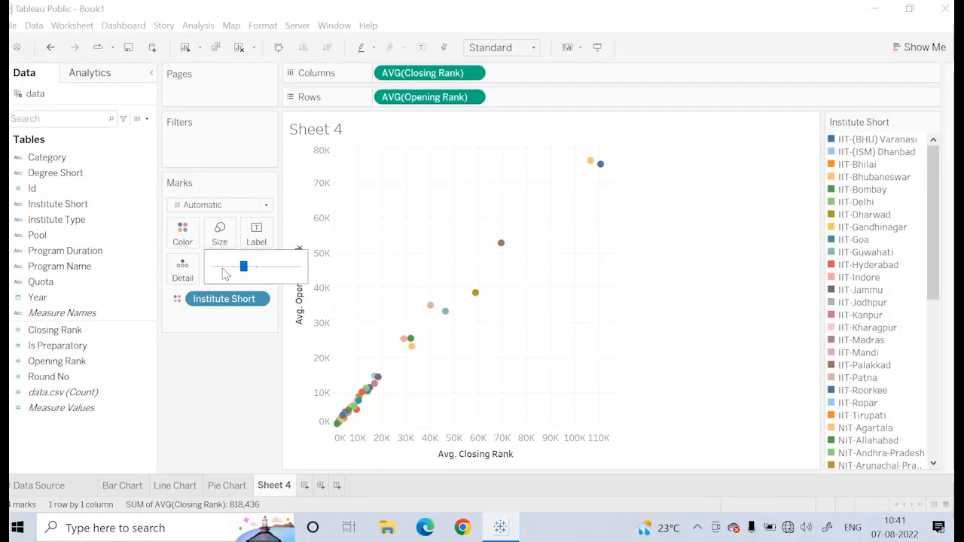
click(222, 268)
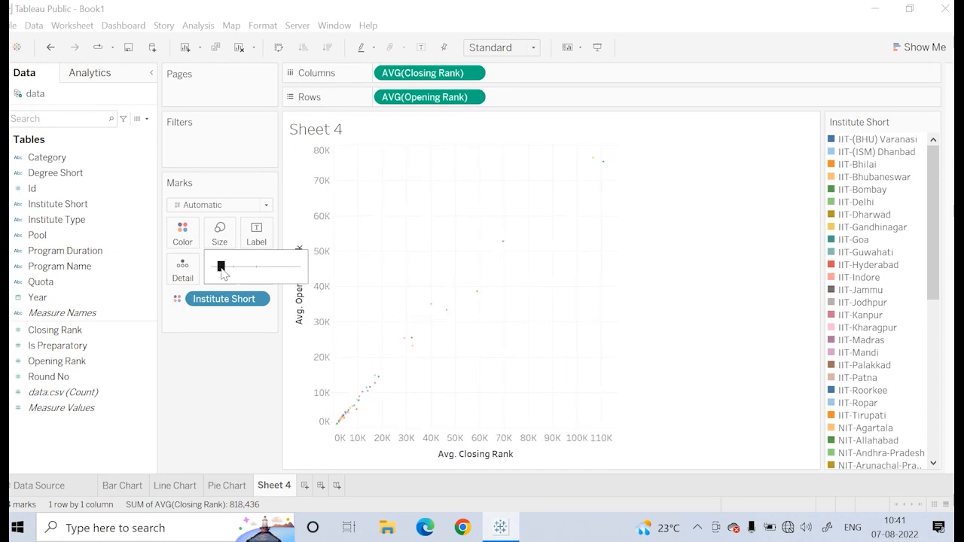
drag(223, 269, 232, 275)
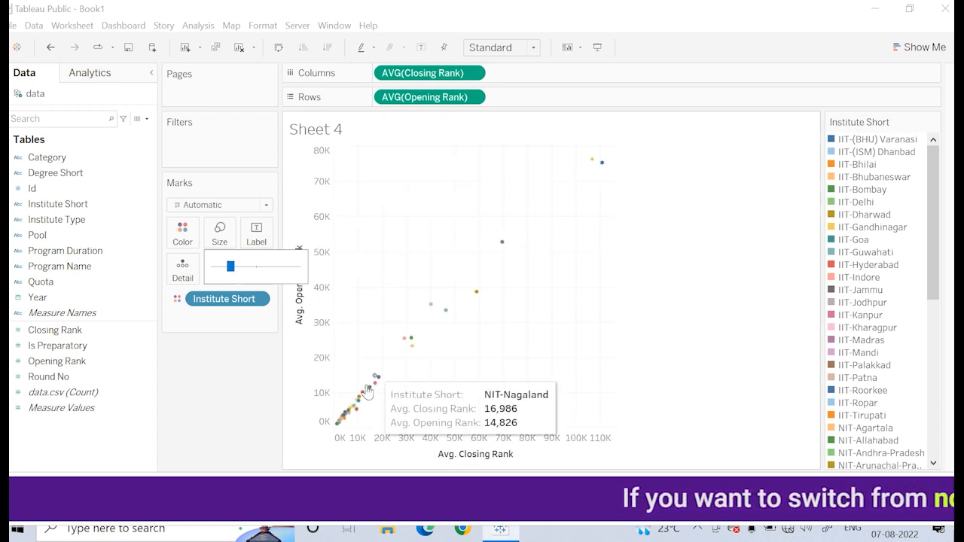
mouse_move(338, 428)
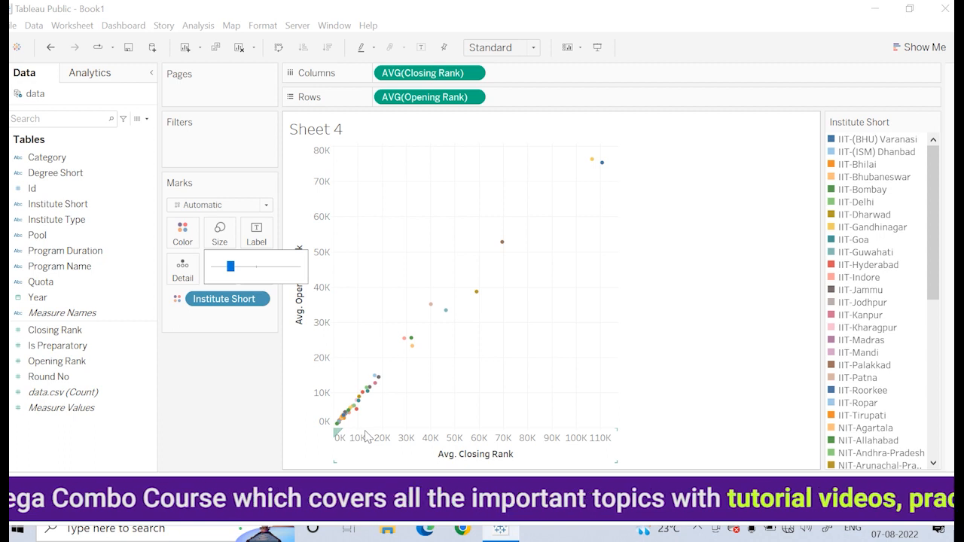
click(229, 400)
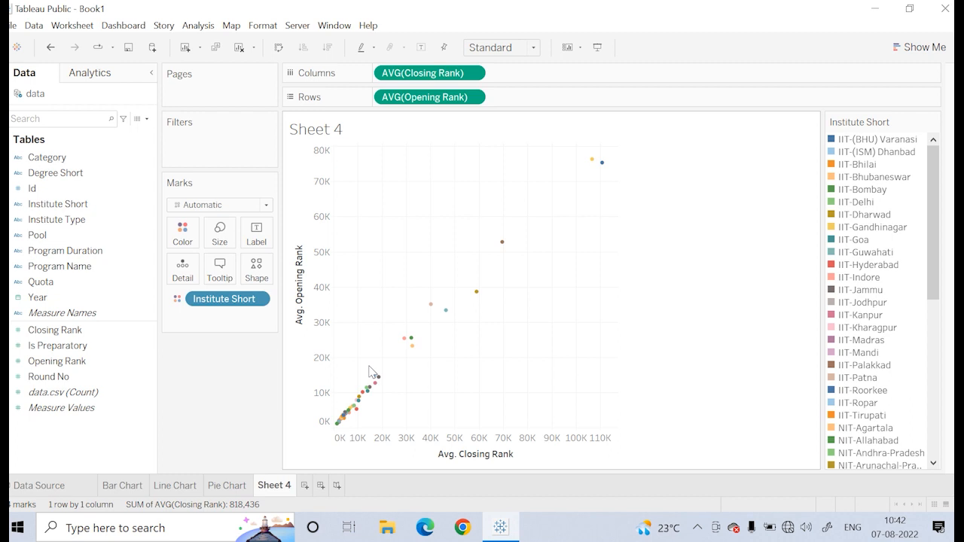
- Rename the scatter plot's worksheet as Scatterplot
double_click(271, 485)
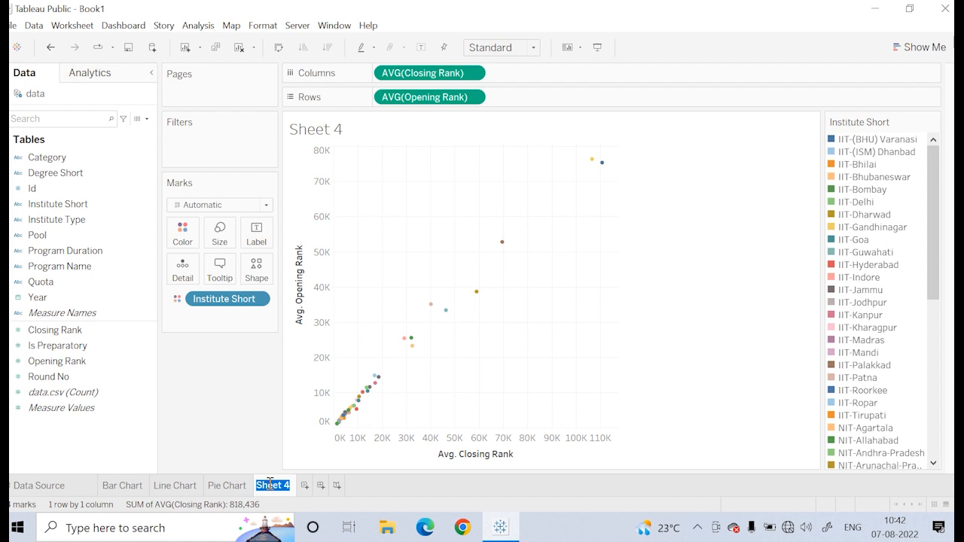
text(Sa)
key(BackSpace)
text(catterplot)
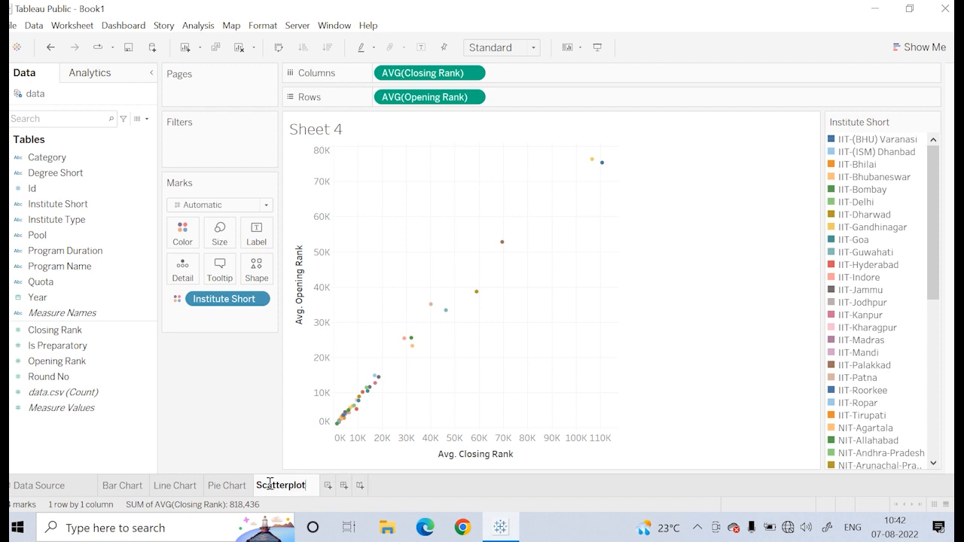
key(Return)
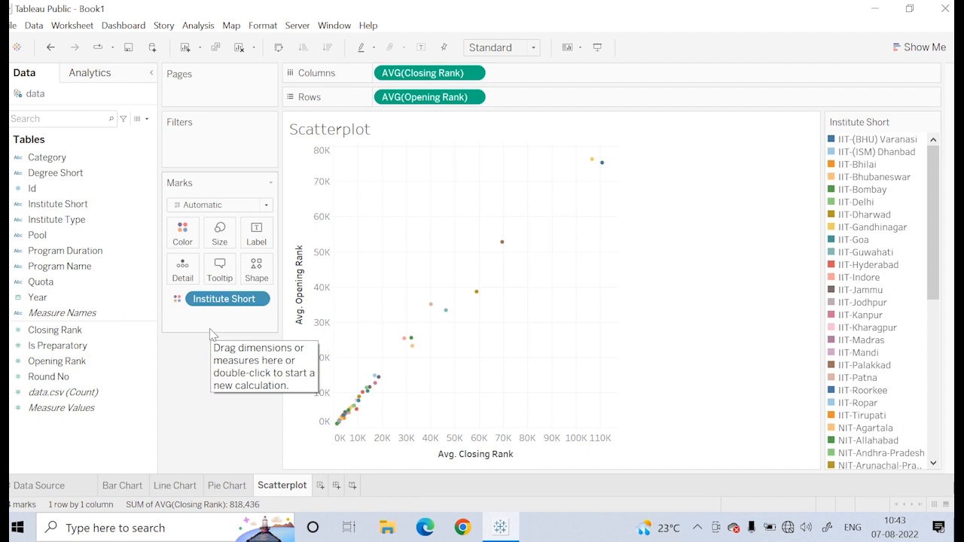
- Add a new worksheet and plot Closing Rank on rows against Institute Short on columns
click(322, 488)
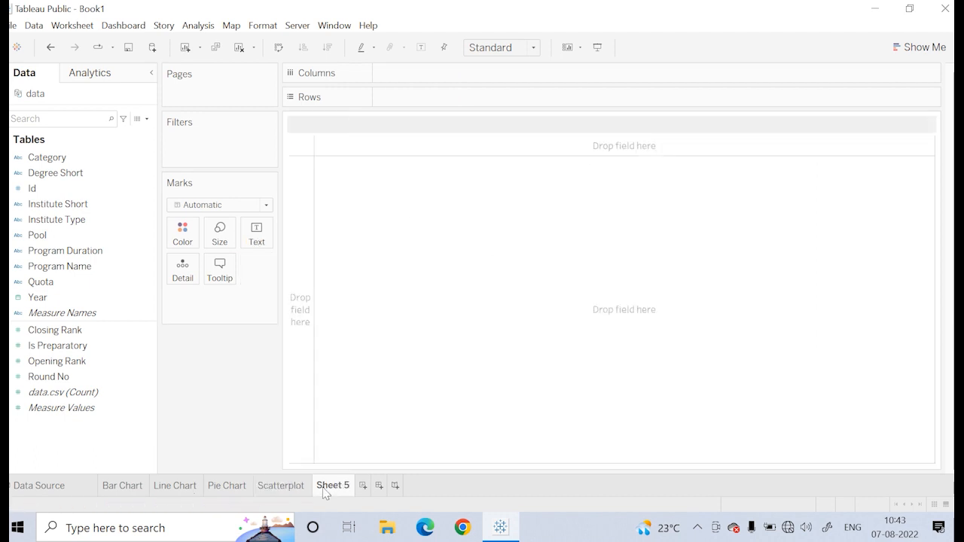
click(918, 51)
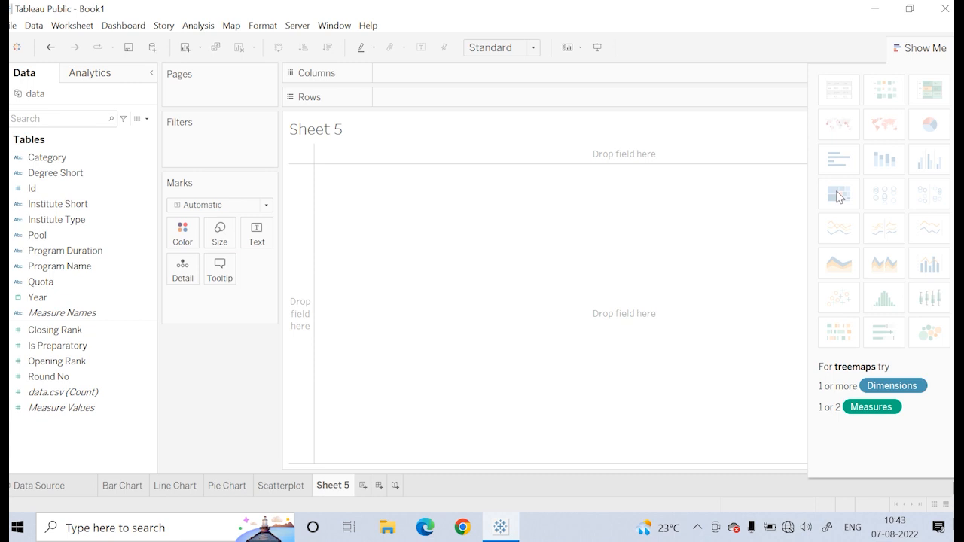
click(101, 236)
click(83, 188)
drag(82, 204, 420, 78)
drag(73, 329, 428, 97)
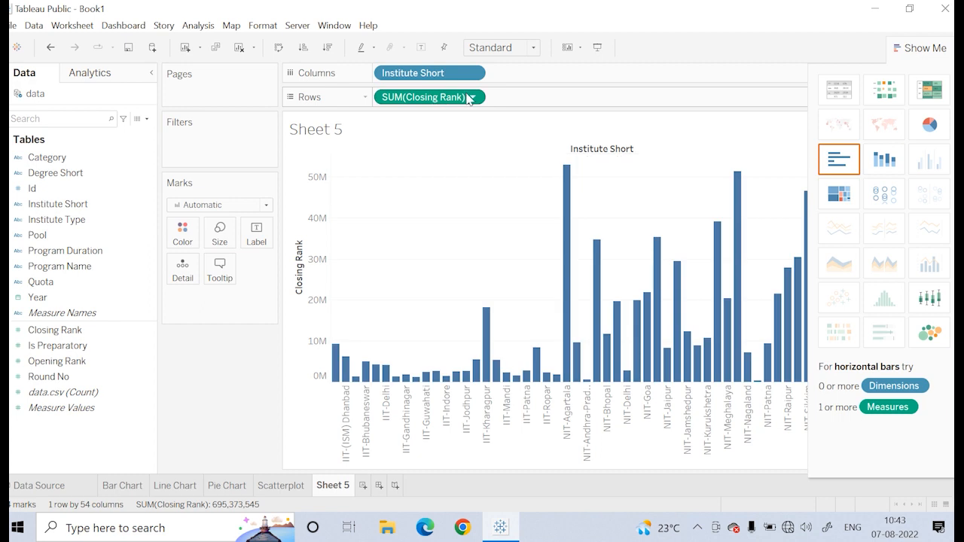
- Aggregate Closing Rank as an average and convert the chart of institutes into a treemap
click(473, 97)
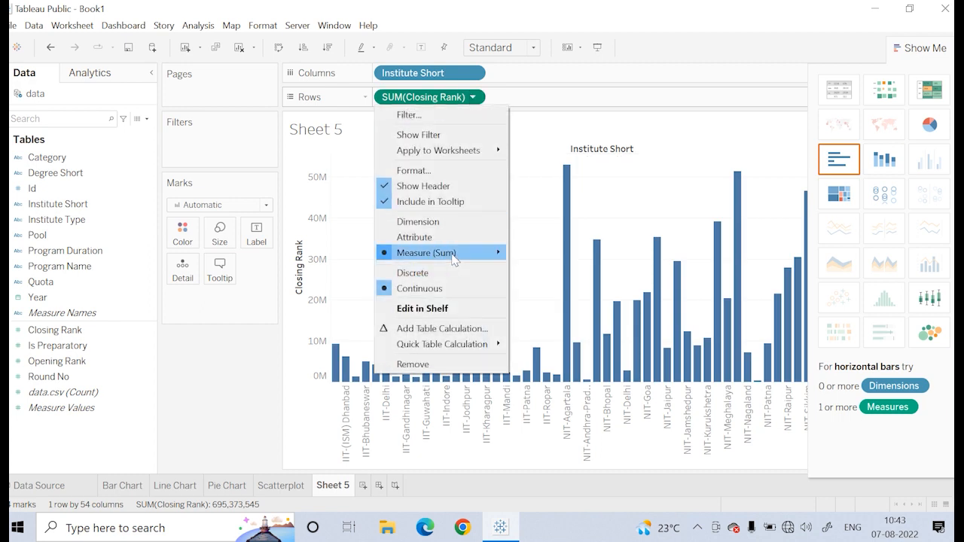
mouse_move(453, 256)
click(557, 268)
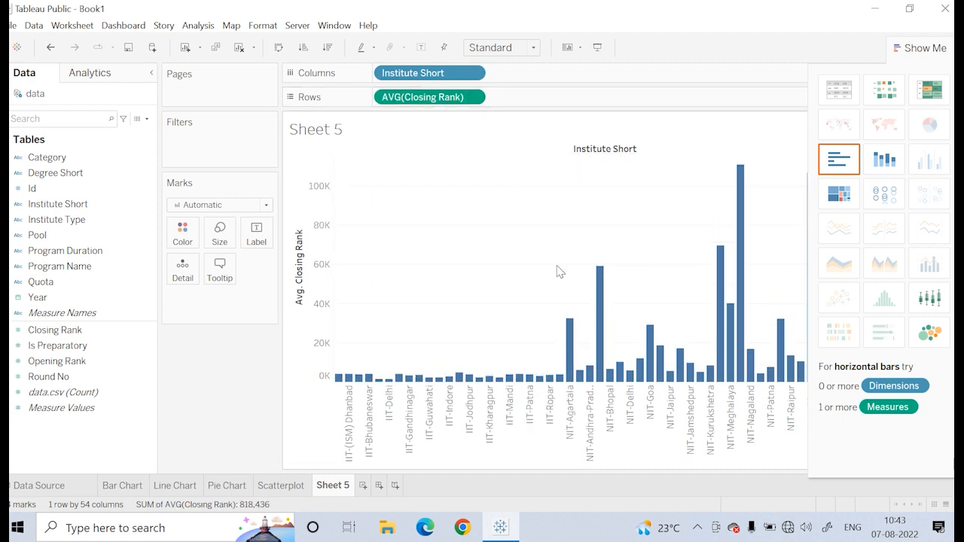
click(839, 193)
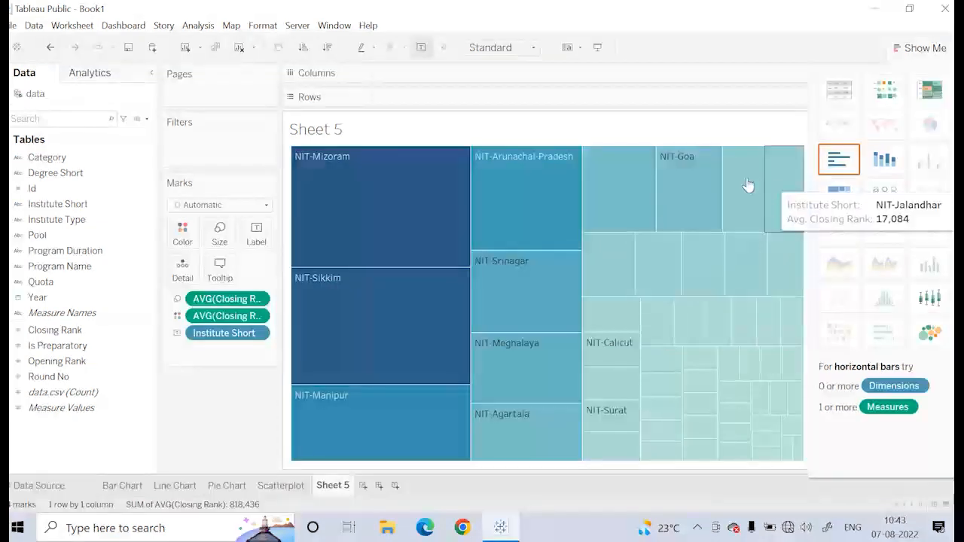
click(925, 50)
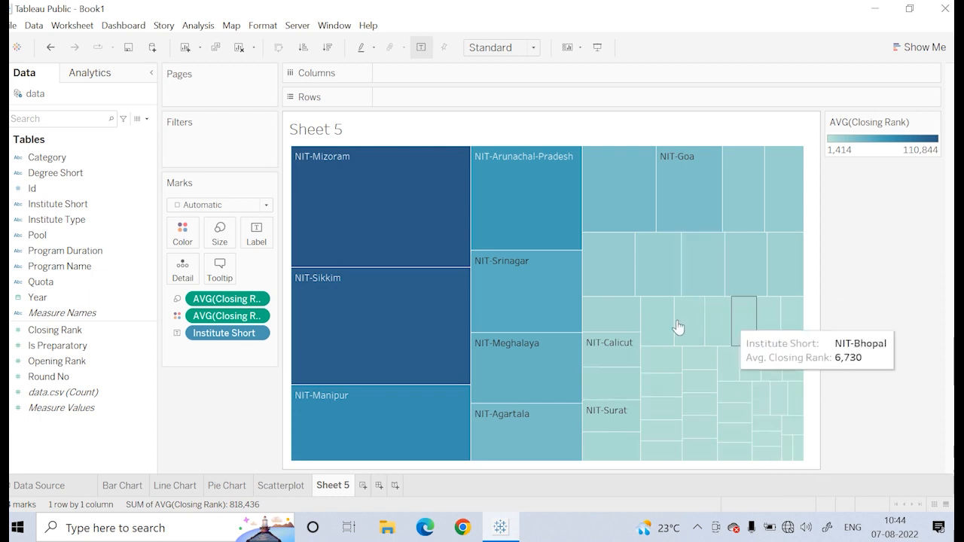
- Rename the treemap's worksheet as Treemap
right_click(329, 485)
click(403, 332)
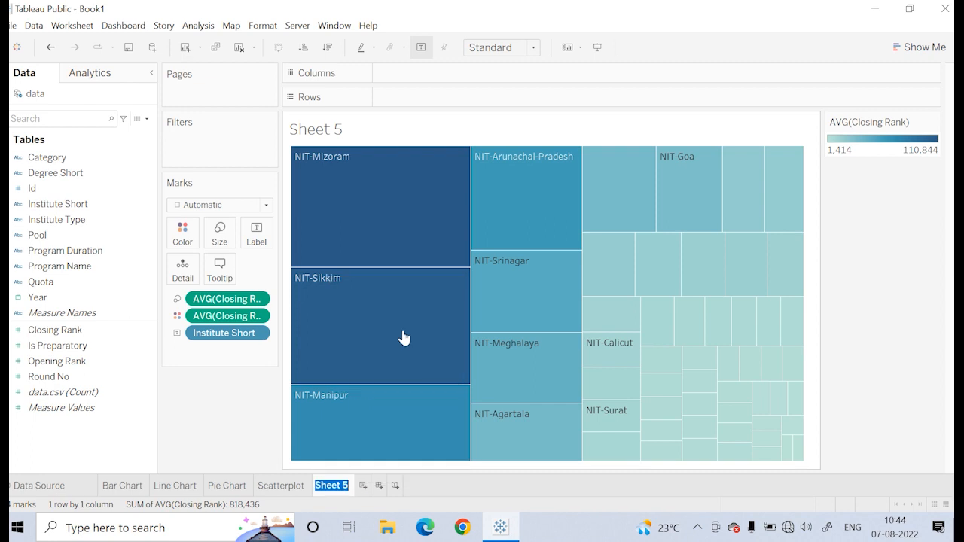
text(Treemap)
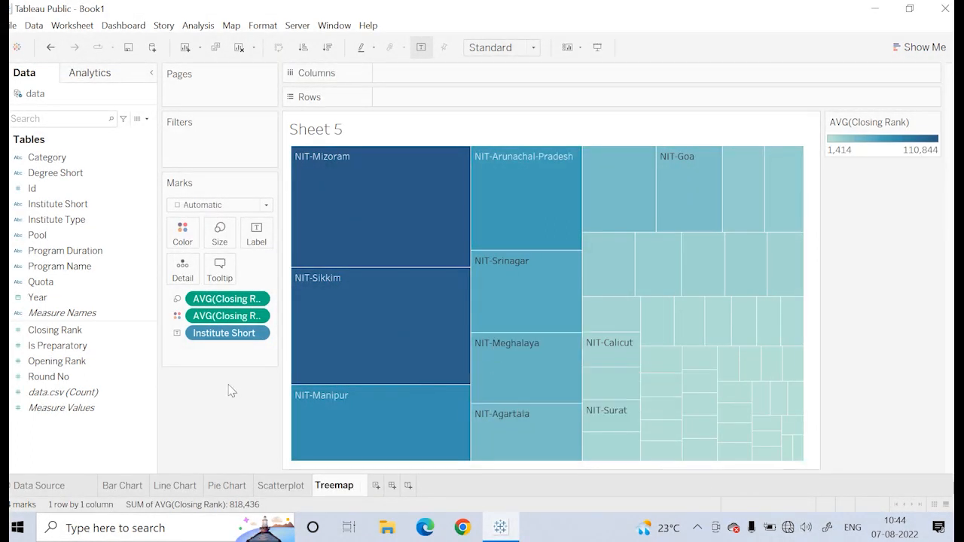
click(206, 417)
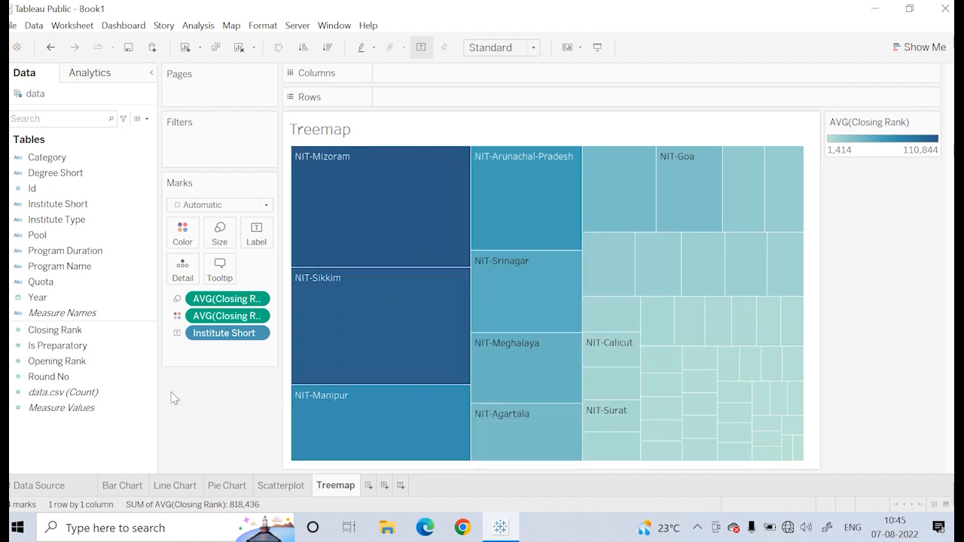
- On the Bar Chart worksheet, start creating a group from the Category field
click(121, 486)
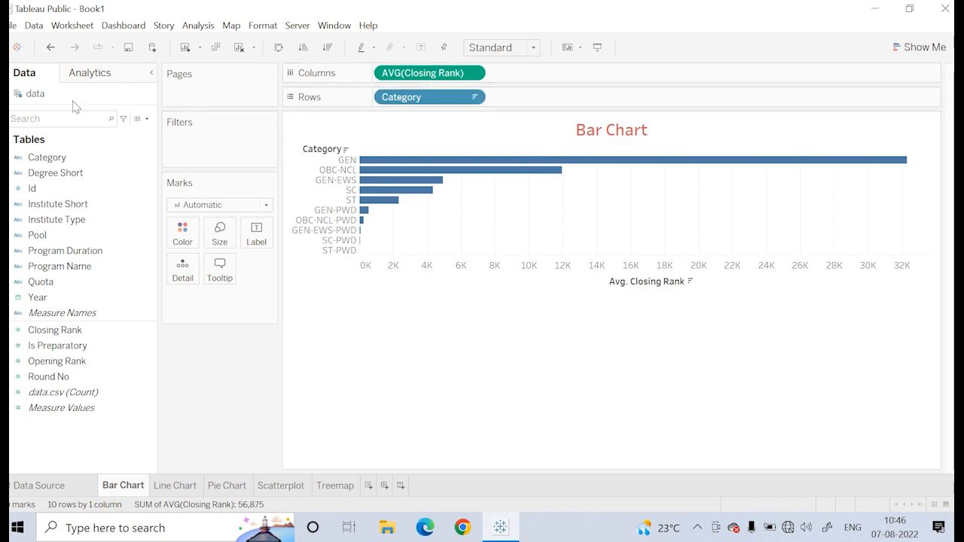
click(53, 160)
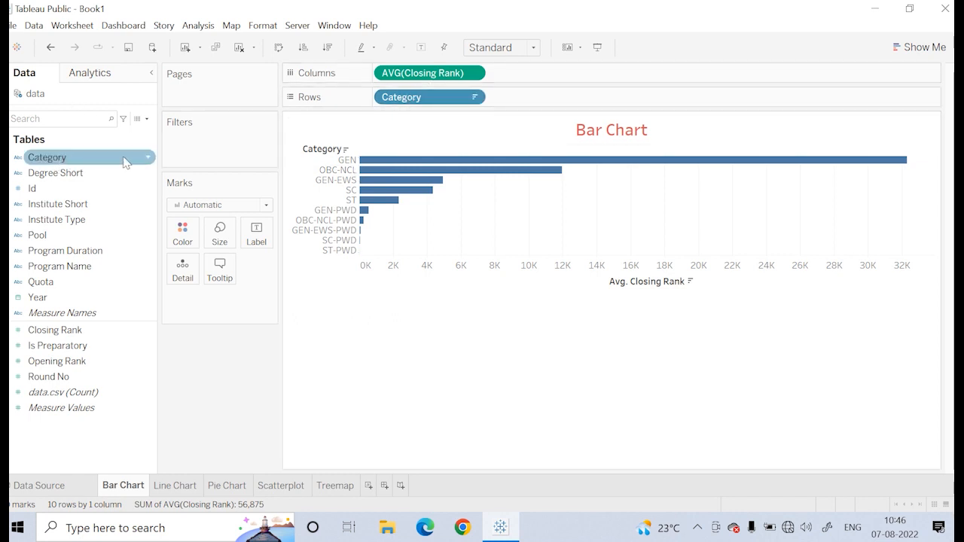
click(147, 157)
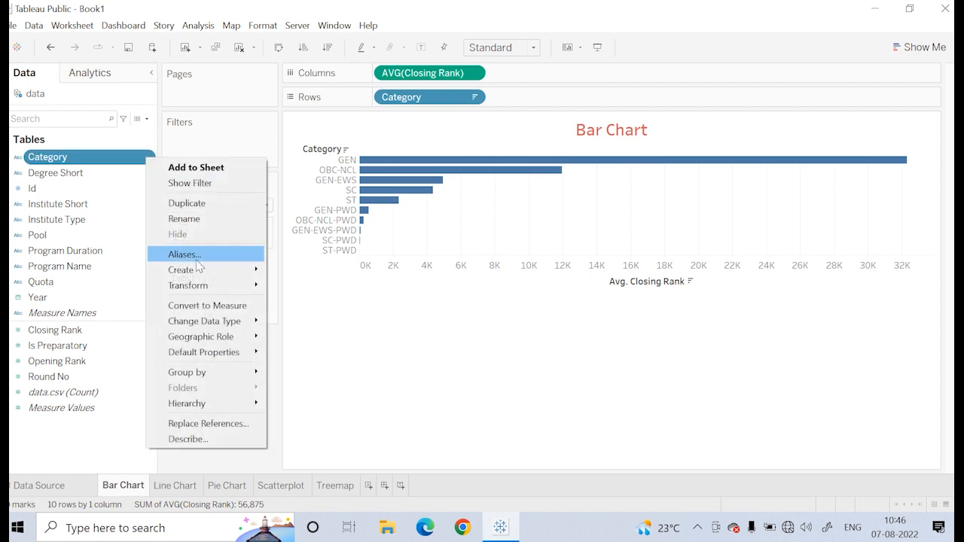
mouse_move(198, 269)
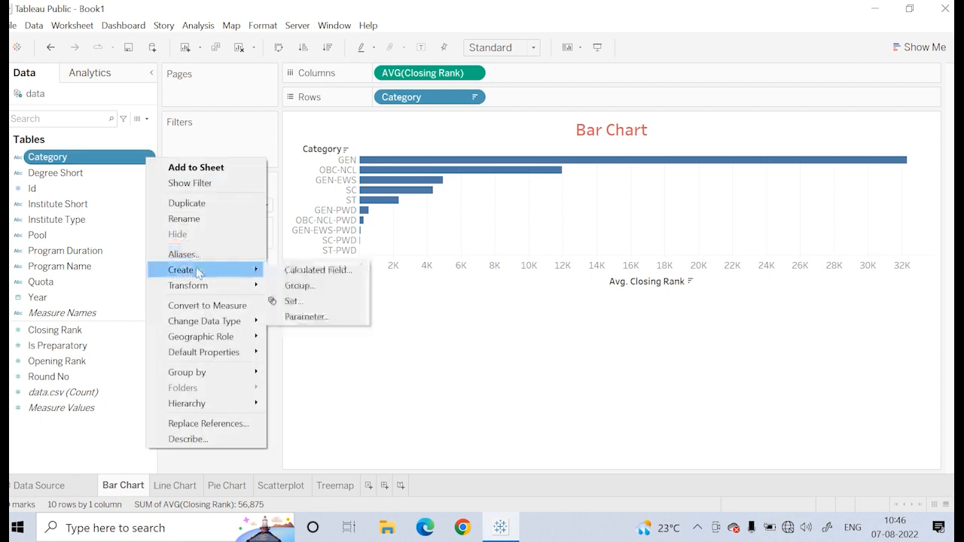
click(320, 287)
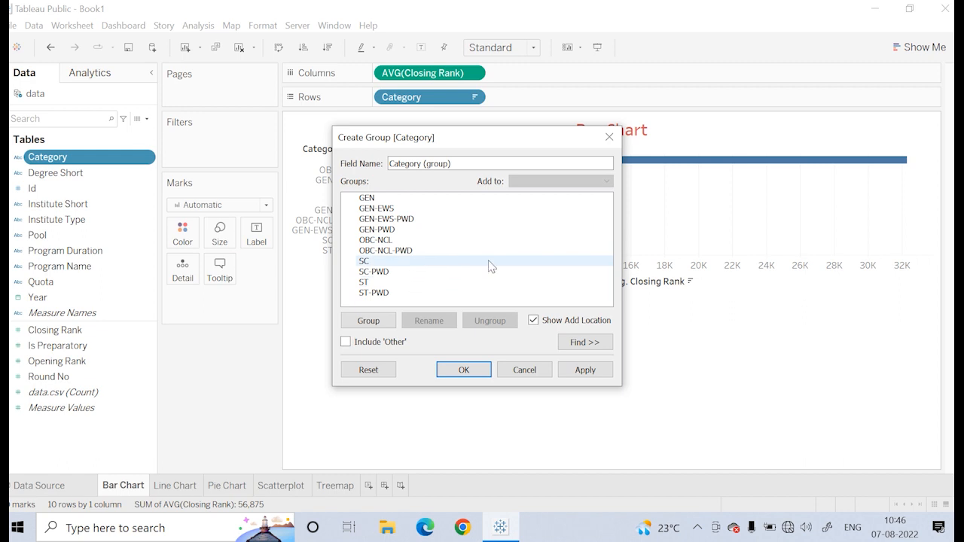
- Group GEN, GEN-EWS, GEN-EWS-PWD and GEN-PWD under the name General Category
click(418, 201)
ctrl+click(398, 212)
ctrl+click(397, 219)
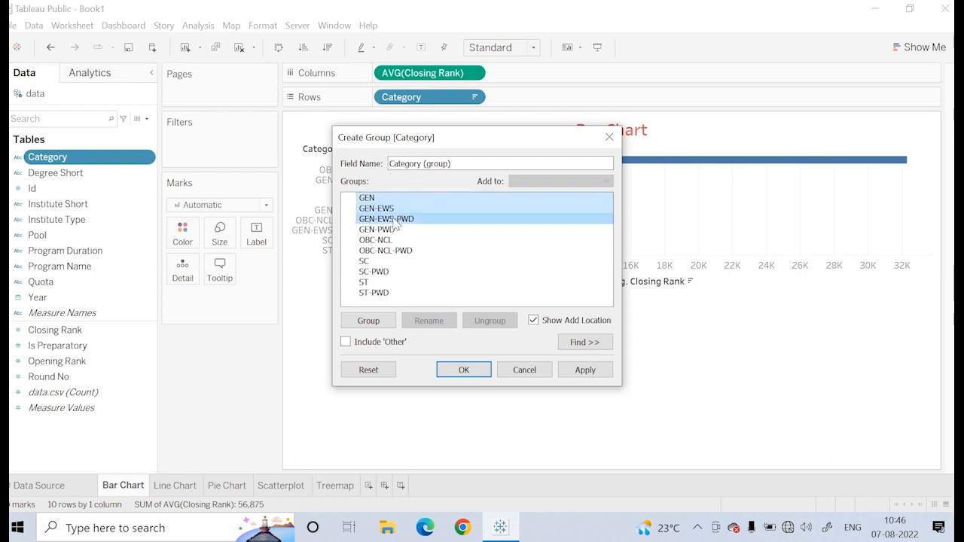
ctrl+click(390, 230)
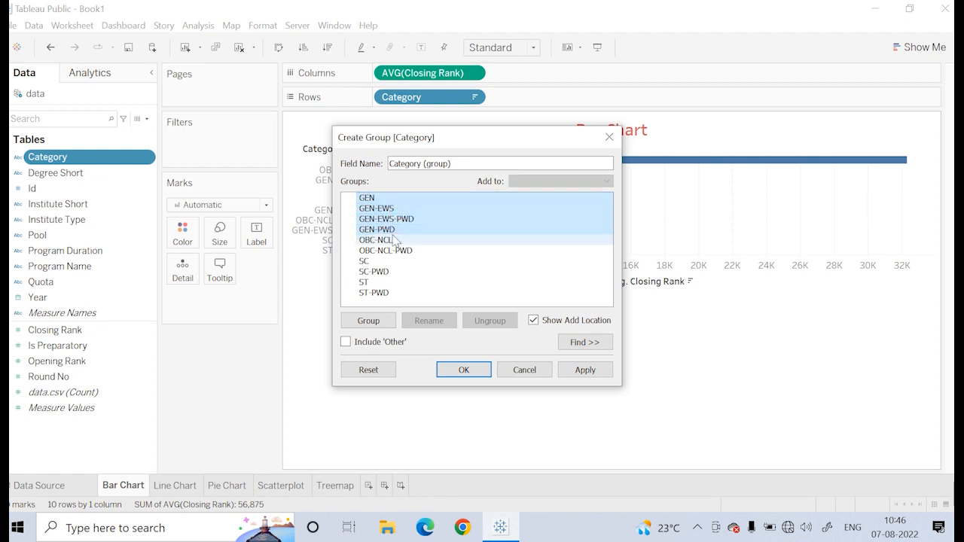
click(377, 323)
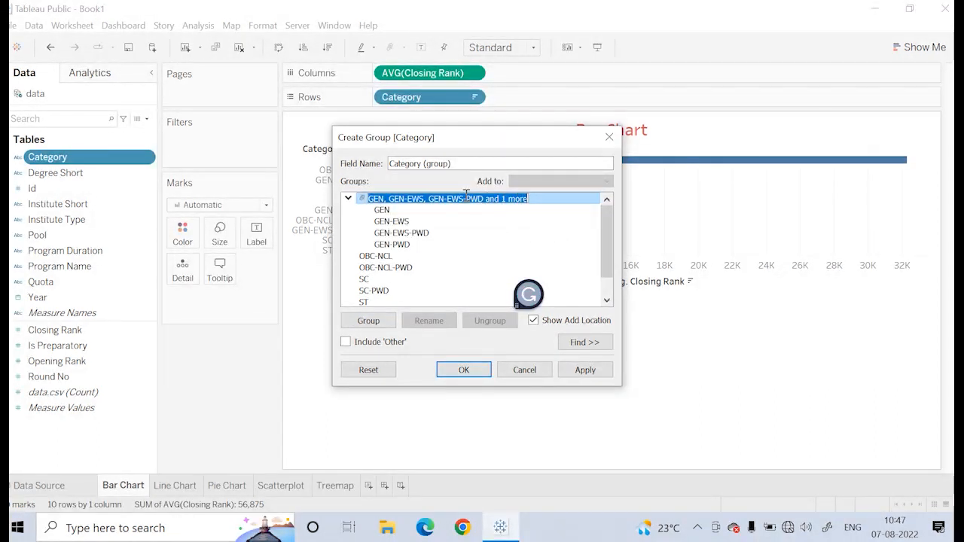
text(G)
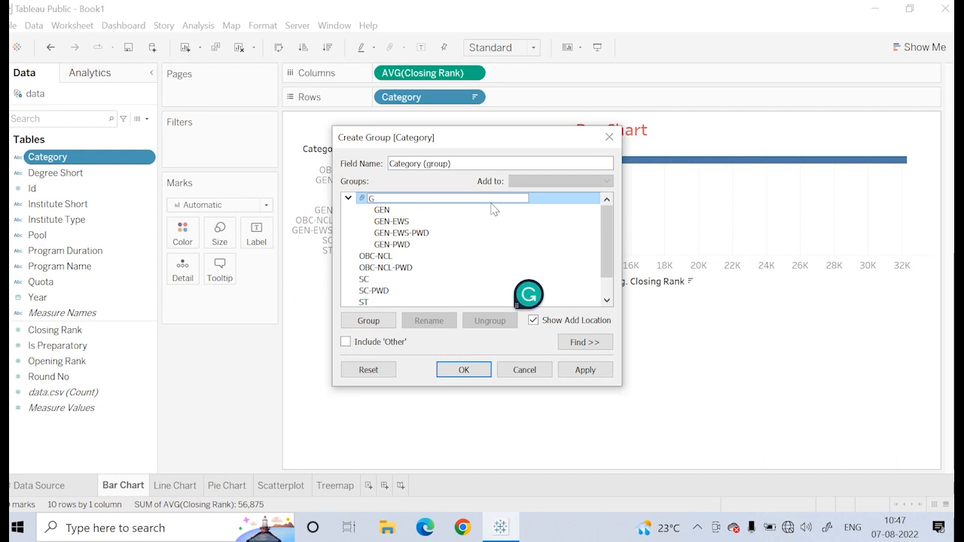
text(eneral Cat)
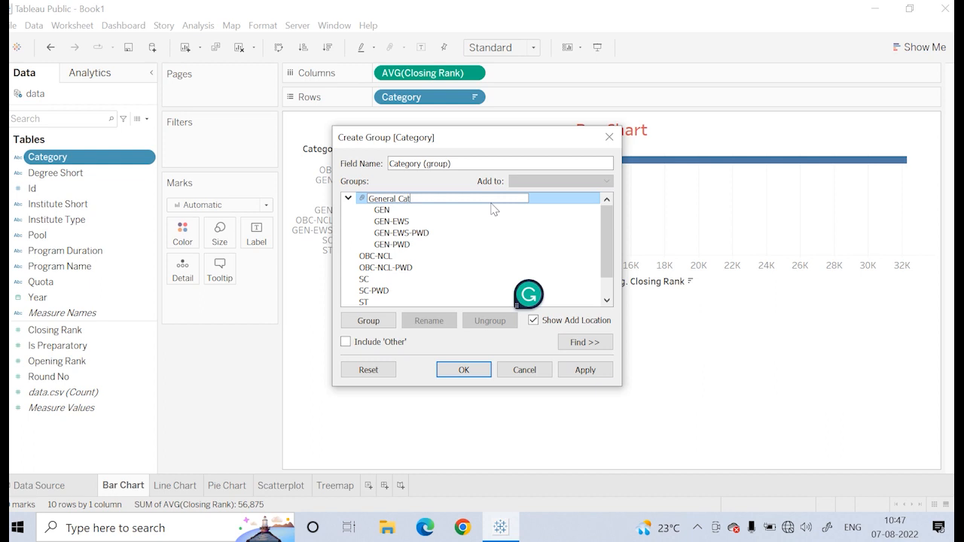
text(egory)
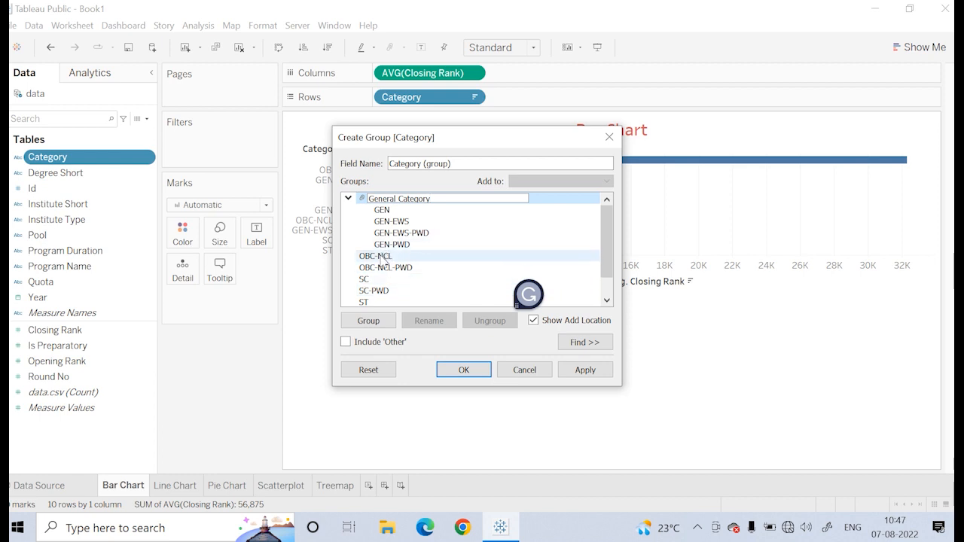
click(369, 321)
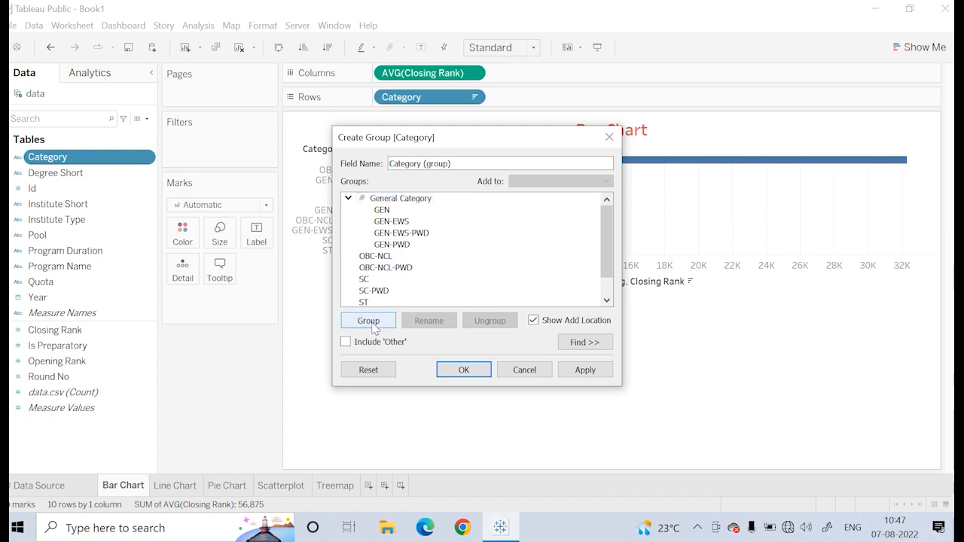
- Group OBC-NCL and OBC-NCL-PWD under the name OBC Category
click(386, 257)
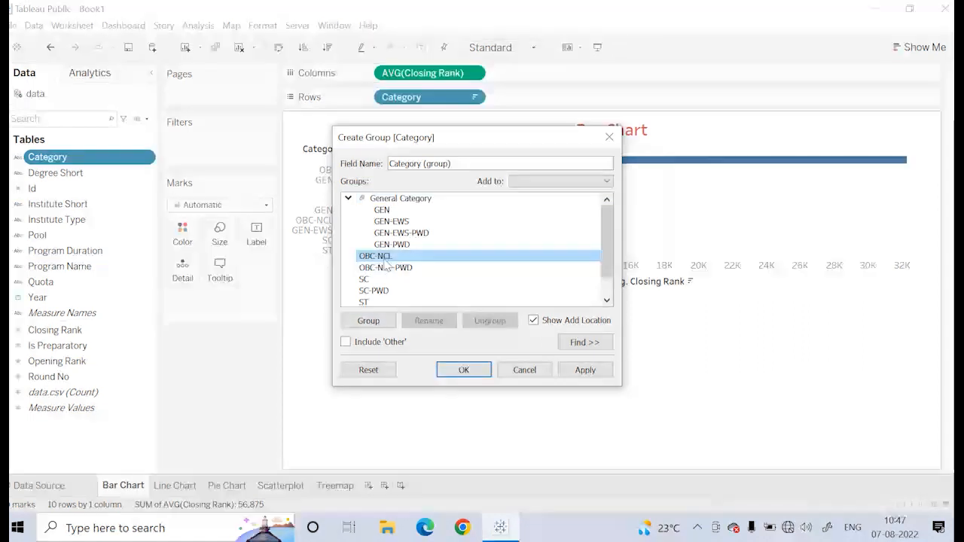
ctrl+click(386, 268)
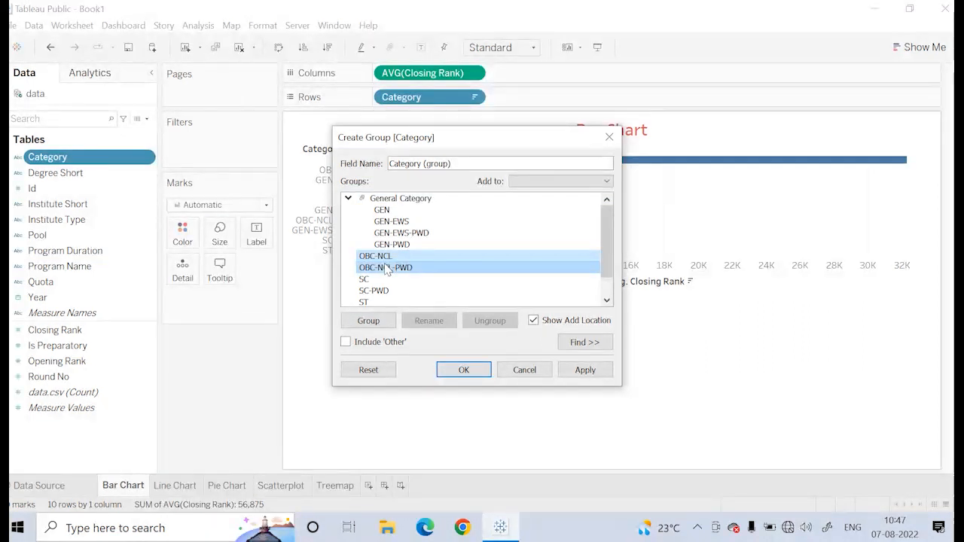
click(368, 321)
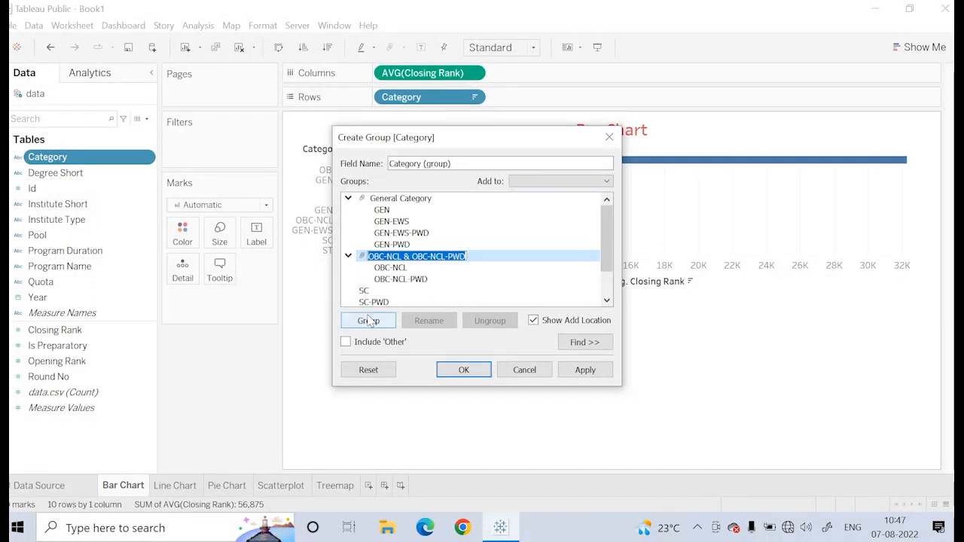
text(OBC Ca)
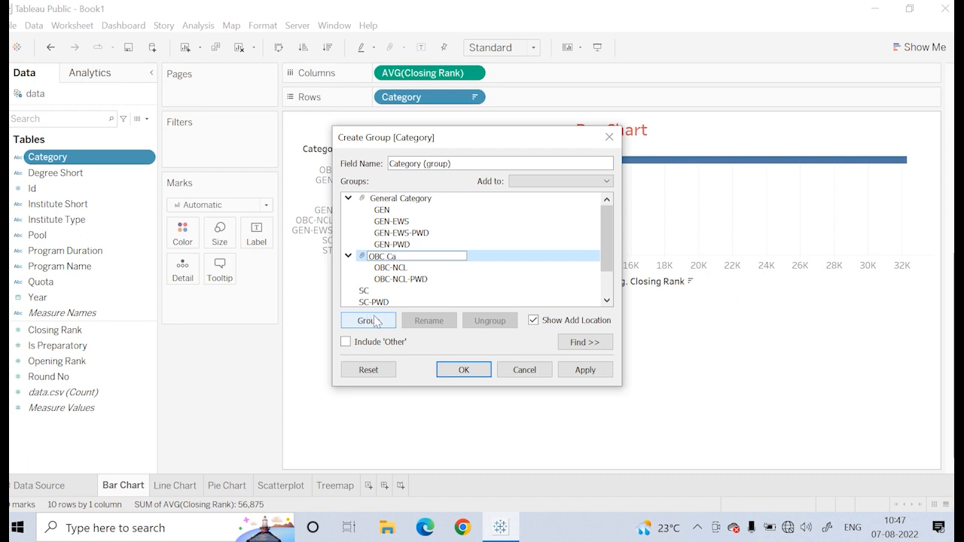
text(tegory)
key(Return)
- Group SC, SC-PWD, ST and ST-PWD under the name SC/ST Category and apply the Category grouping
scroll(414, 273, down, 1)
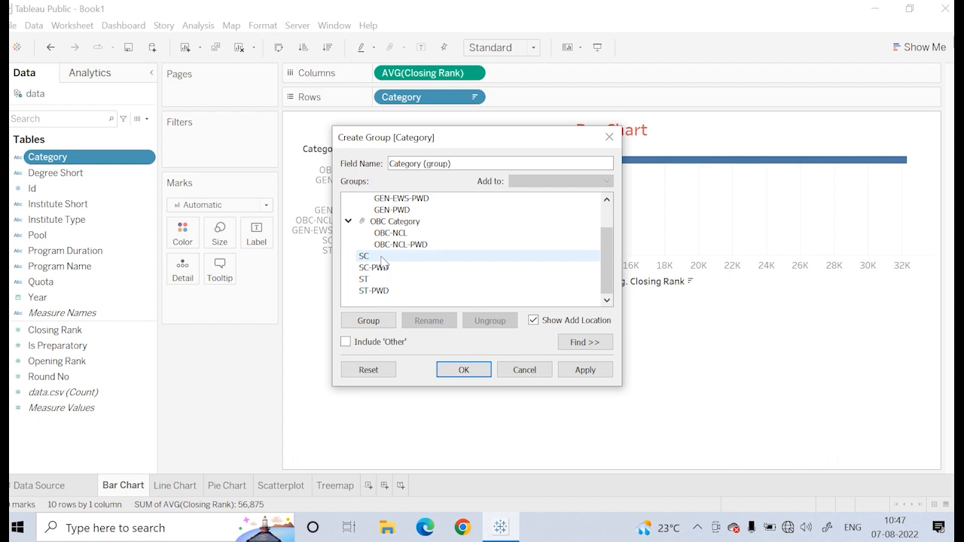
click(369, 256)
ctrl+click(376, 269)
ctrl+click(369, 278)
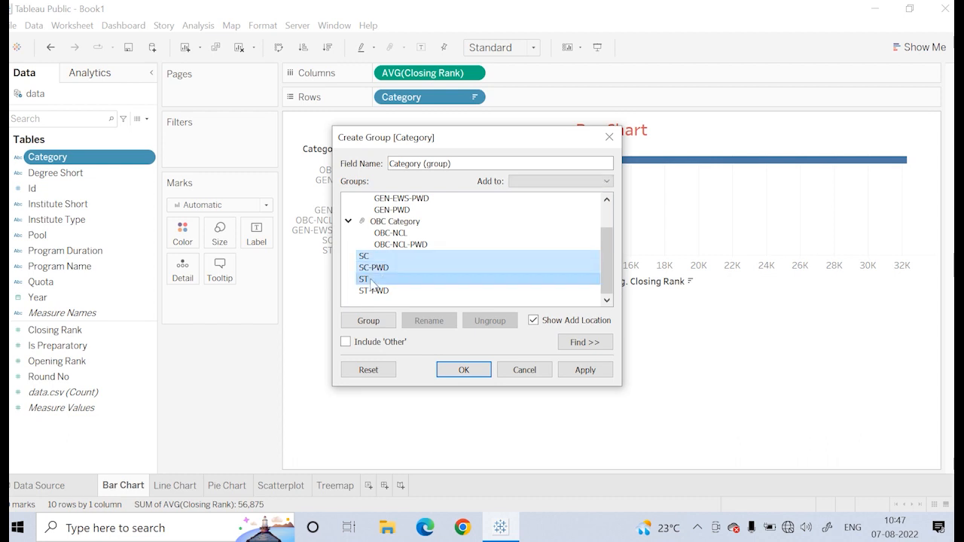
ctrl+click(380, 290)
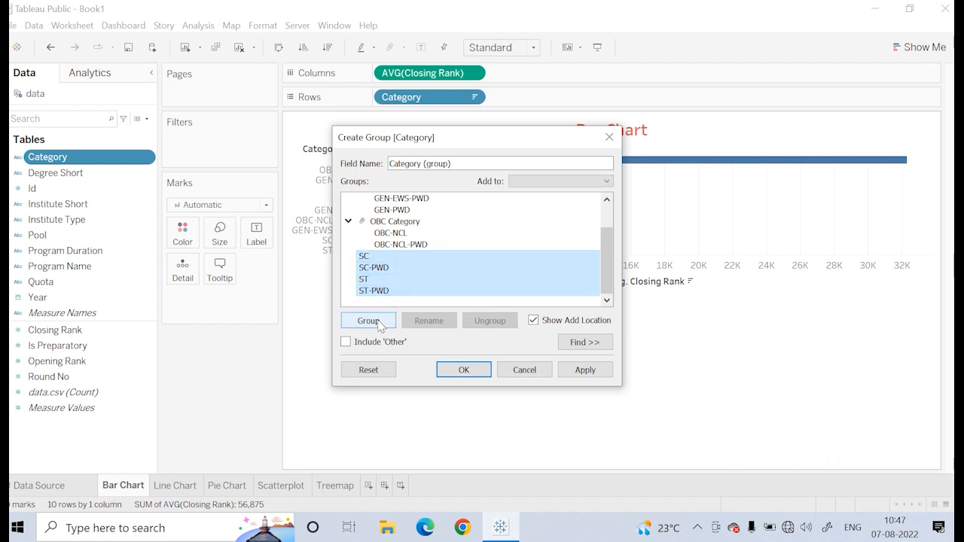
click(369, 321)
text(SC/S)
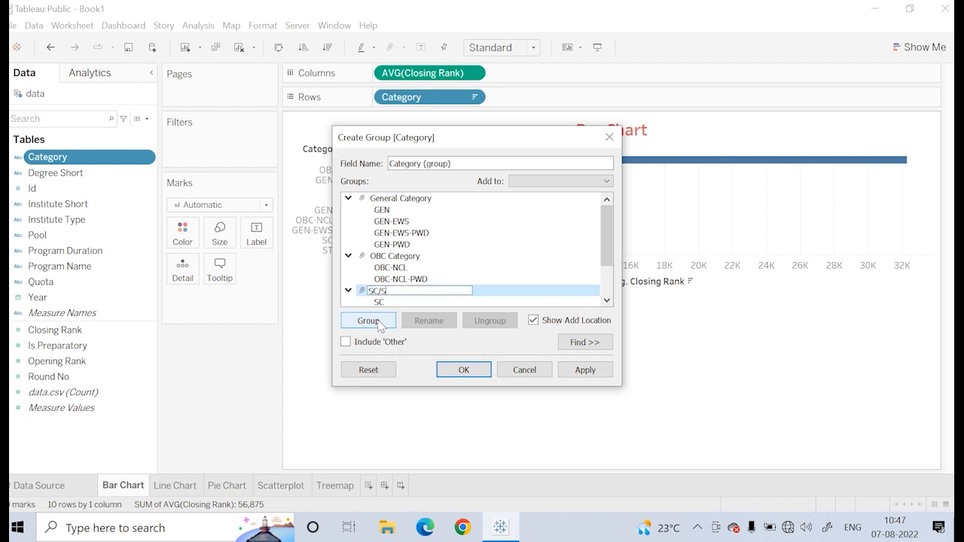
text(T Category)
key(Return)
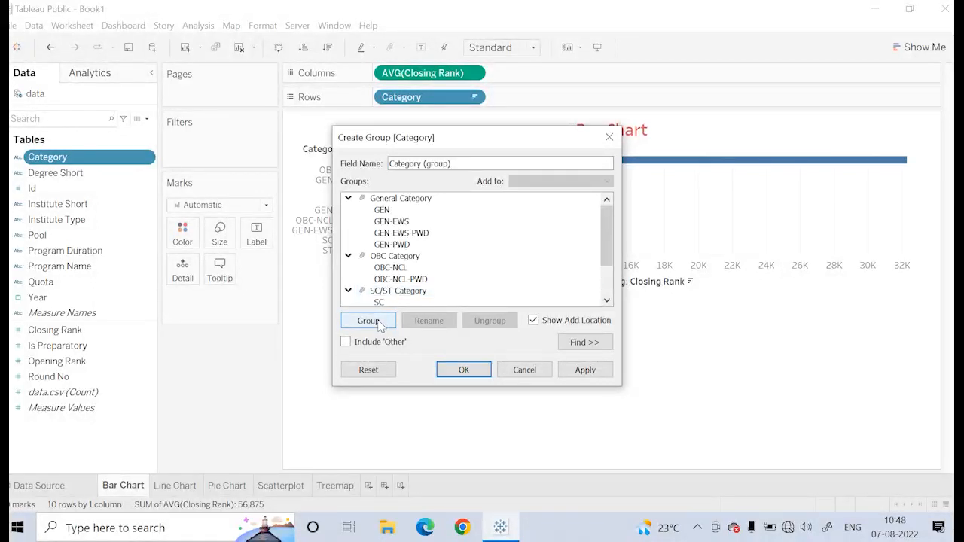
click(595, 369)
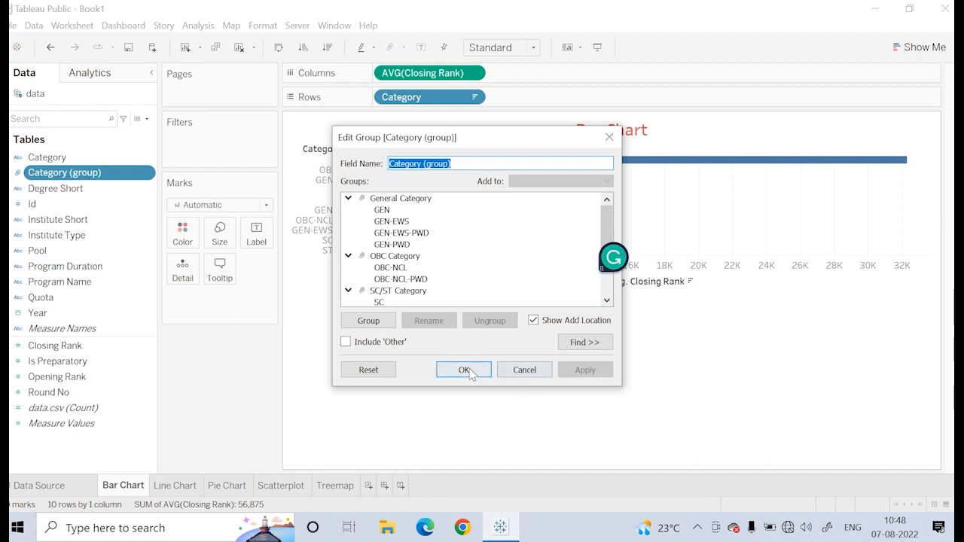
- Color the bars by the Category (group) field and assign green to OBC Category
click(464, 370)
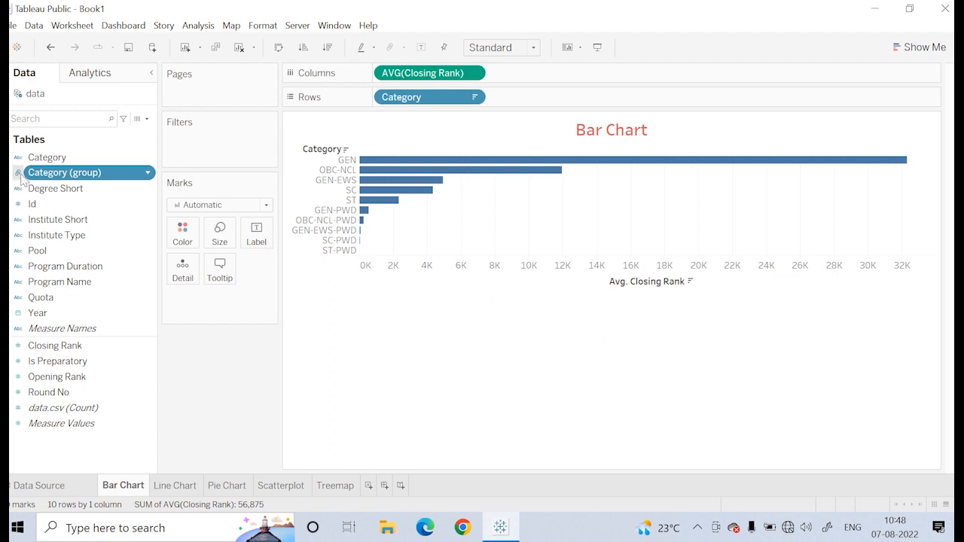
drag(76, 178, 177, 227)
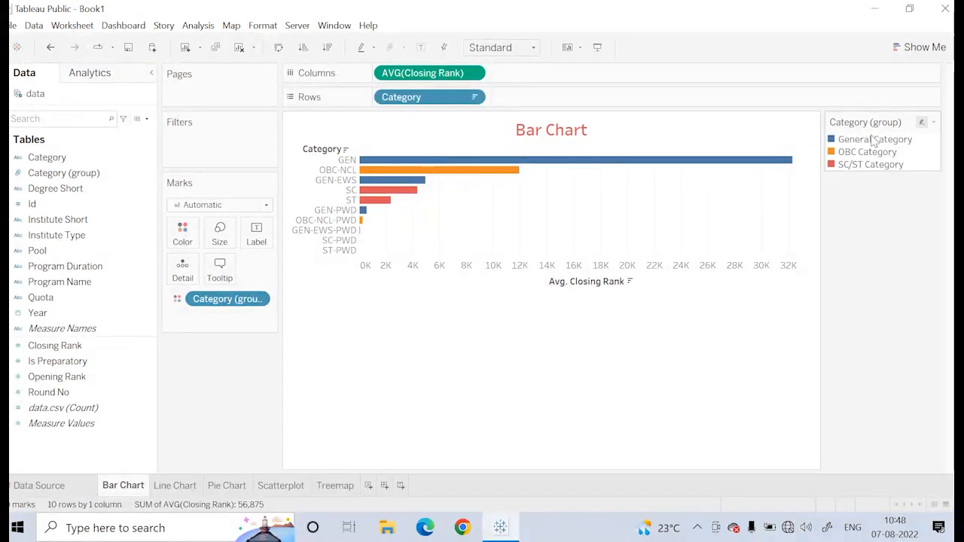
click(934, 122)
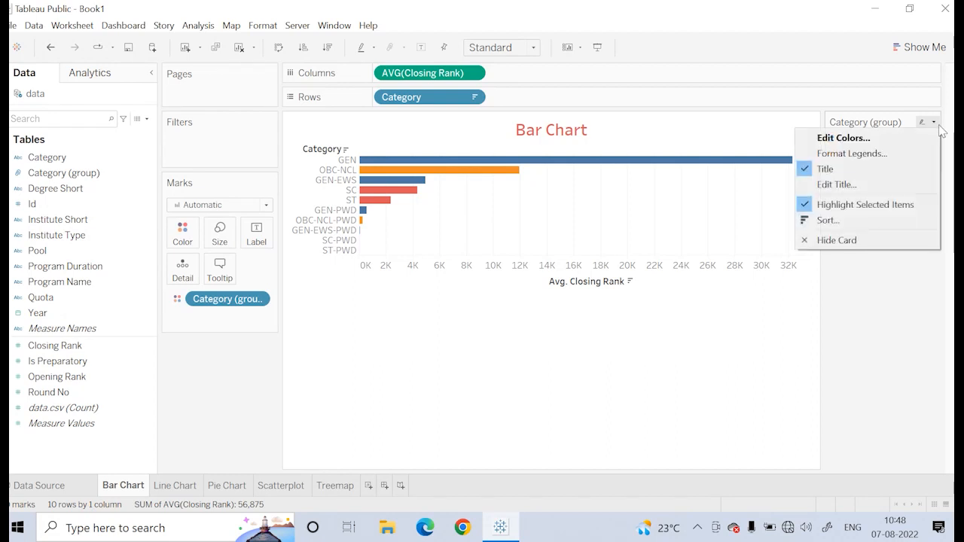
click(873, 143)
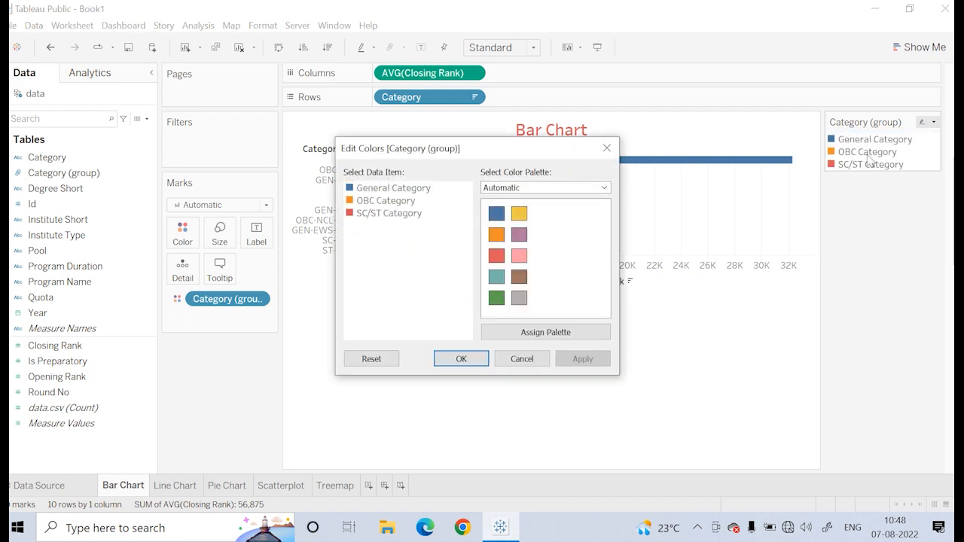
click(382, 202)
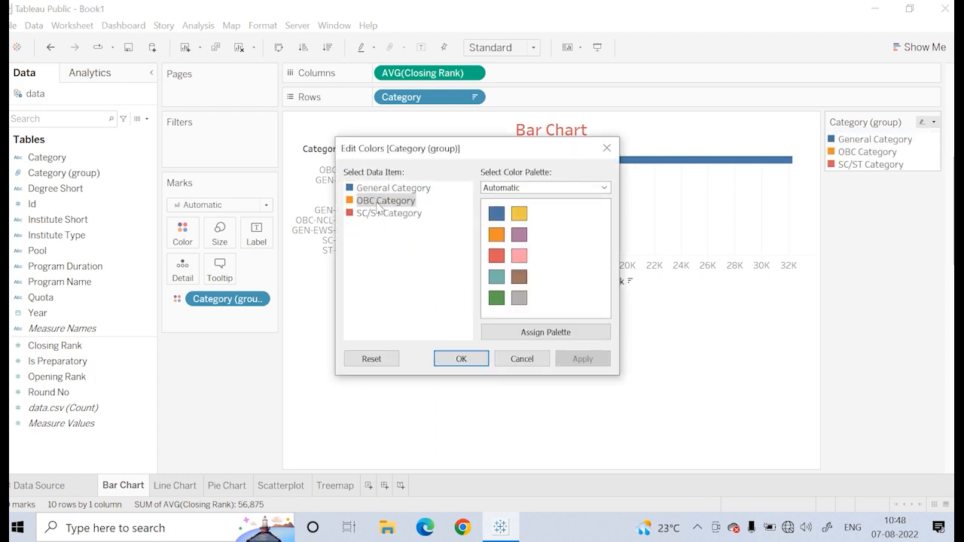
click(497, 298)
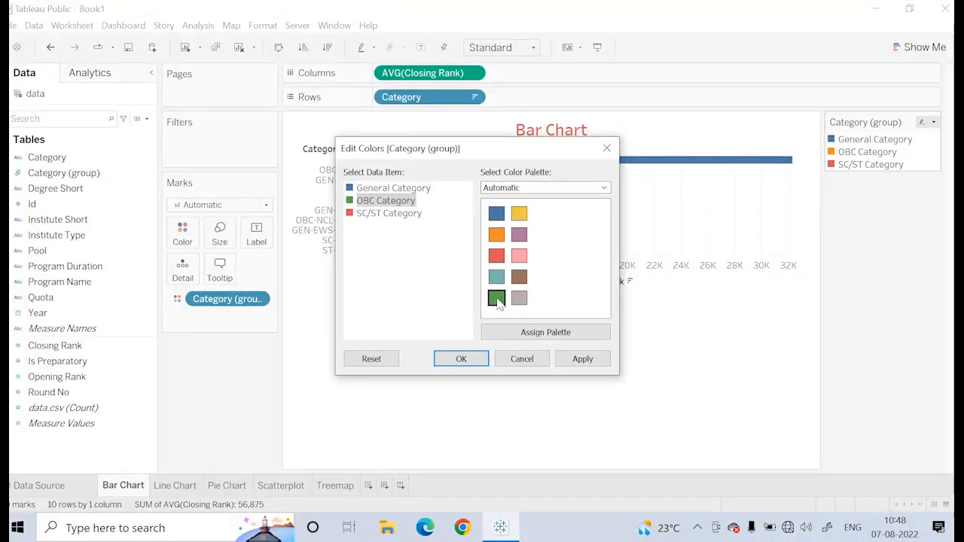
click(595, 362)
click(458, 360)
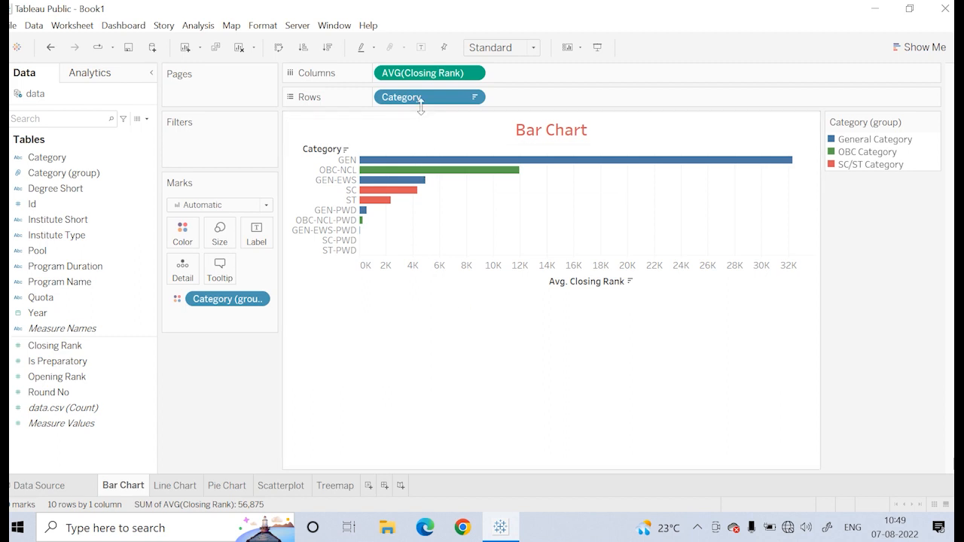
- Replace Category in Rows with the Category (group) field that was coloring the bars
drag(425, 108, 249, 392)
drag(234, 299, 426, 101)
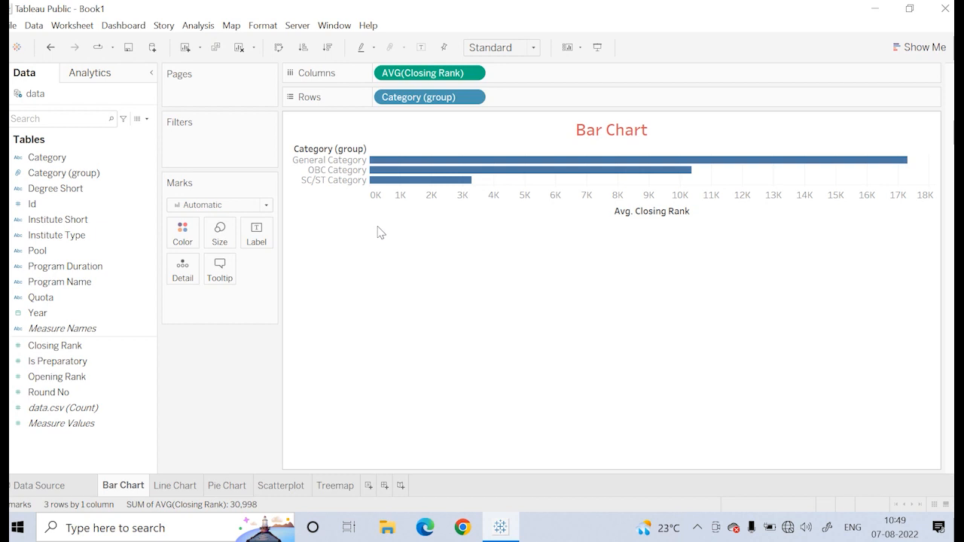
click(174, 488)
click(231, 488)
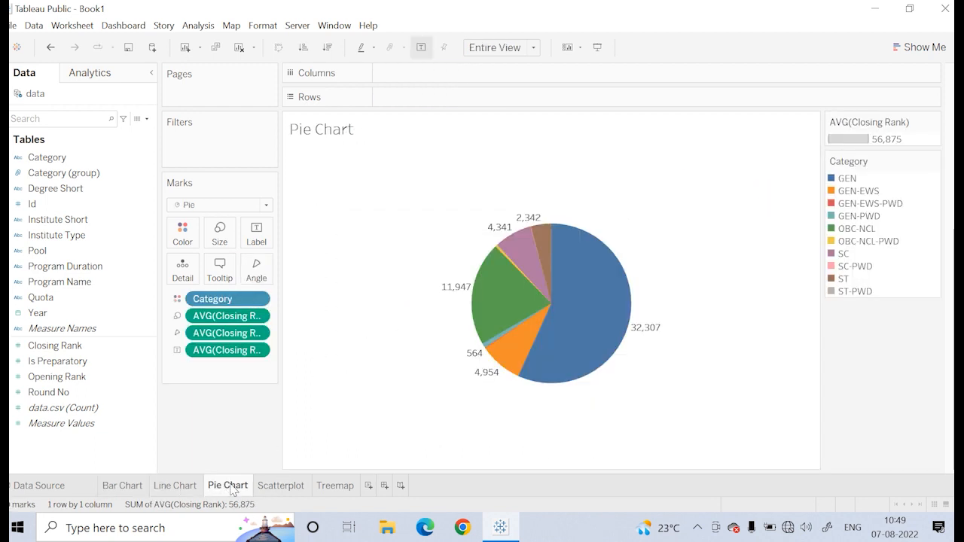
click(284, 488)
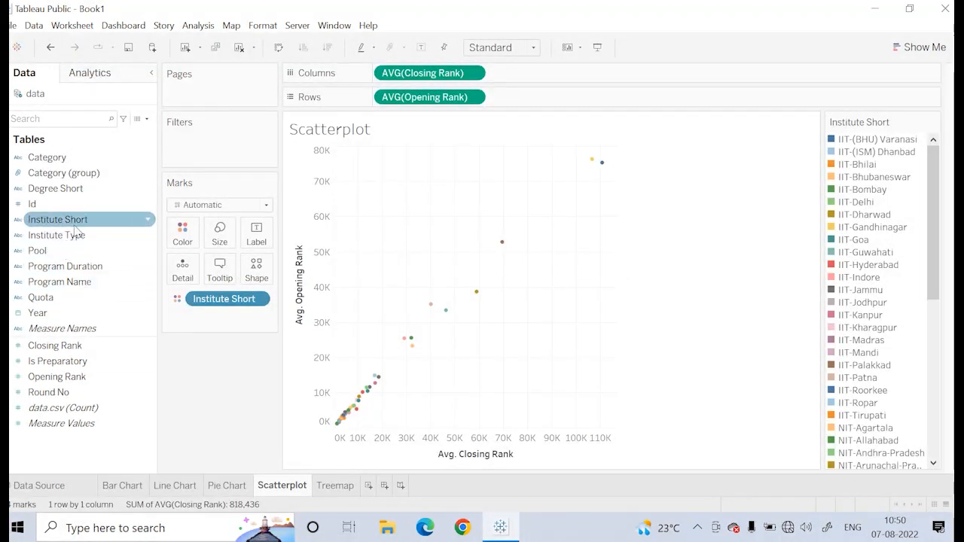
right_click(144, 221)
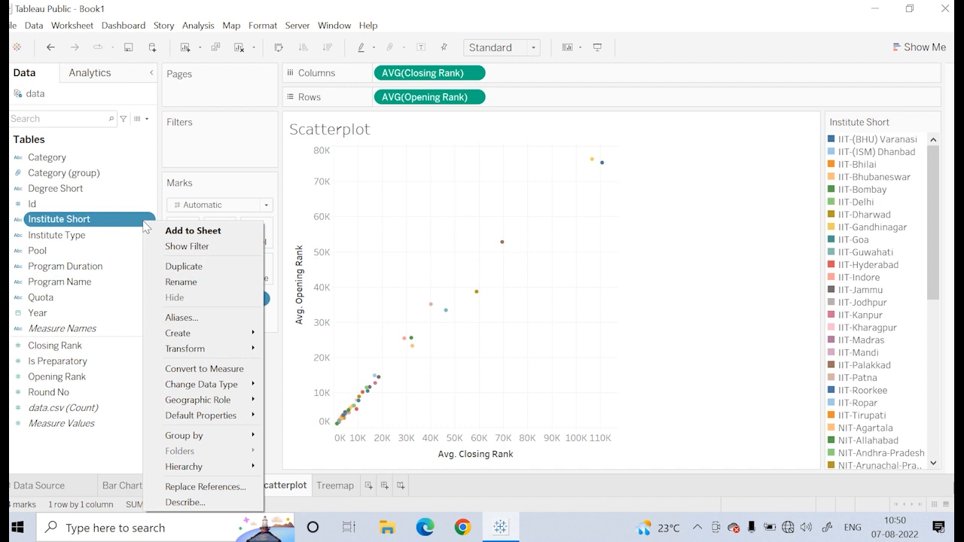
mouse_move(187, 339)
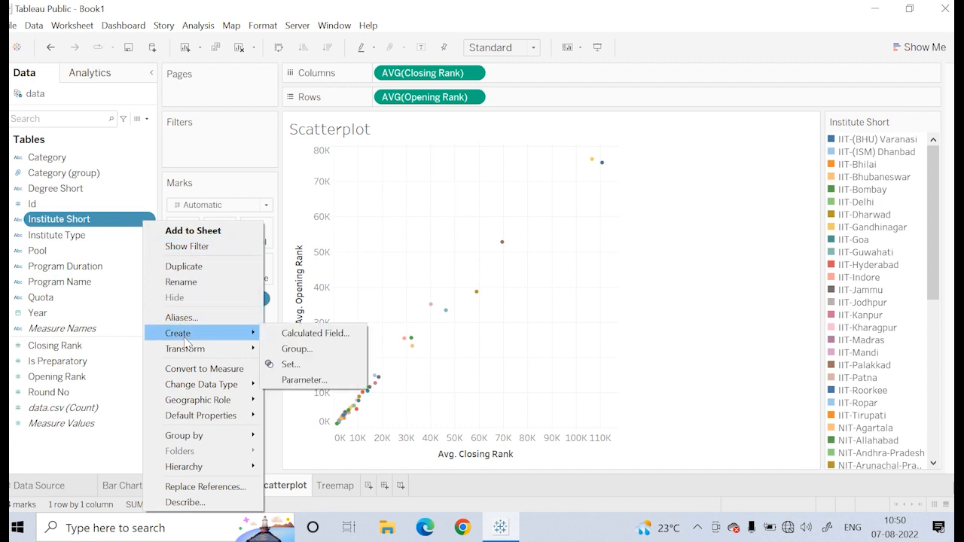
click(292, 350)
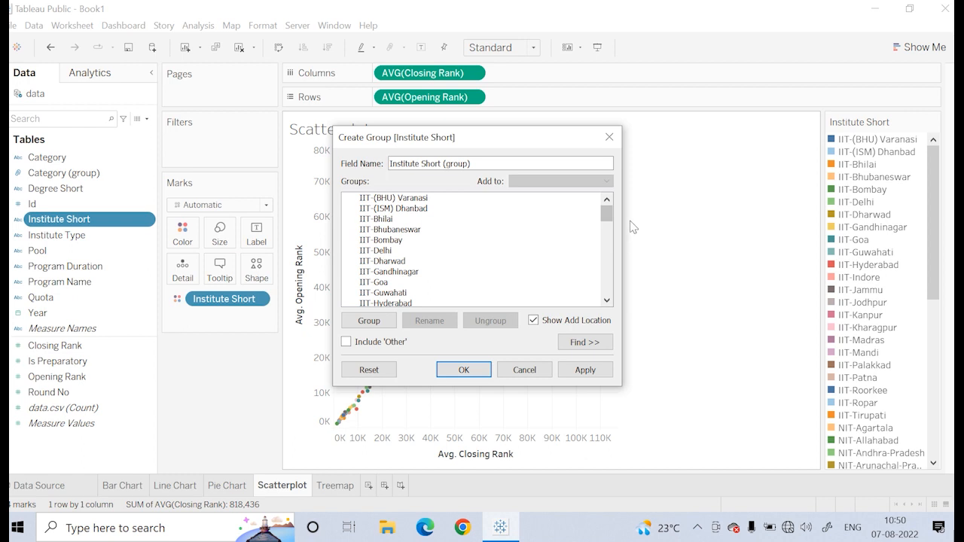
click(611, 138)
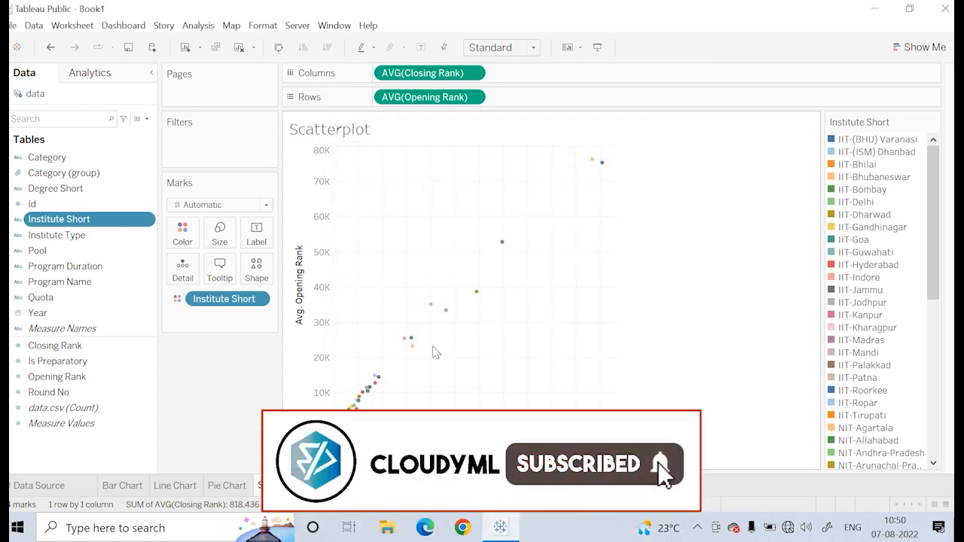
- On a new worksheet, plot Closing Rank in Columns against Institute Short in Rows
click(369, 485)
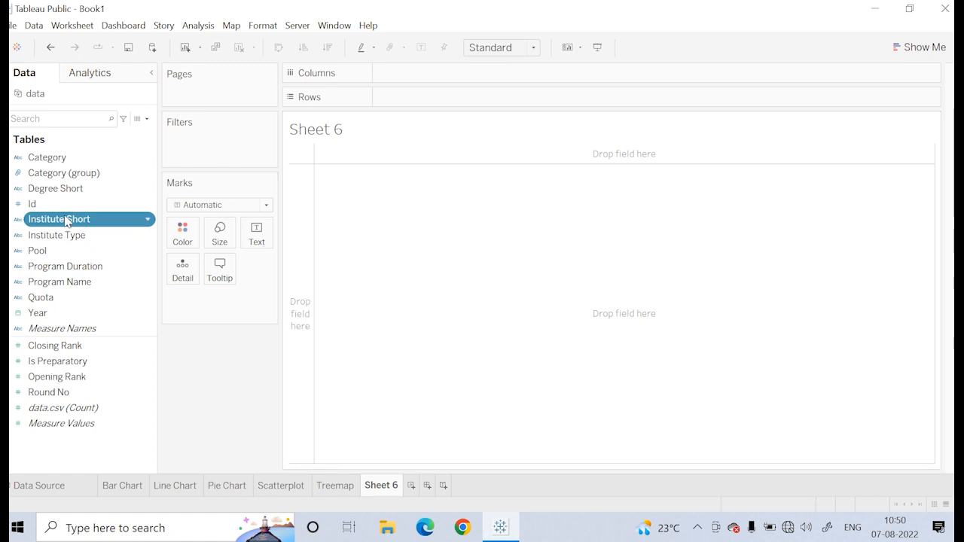
drag(65, 221, 422, 97)
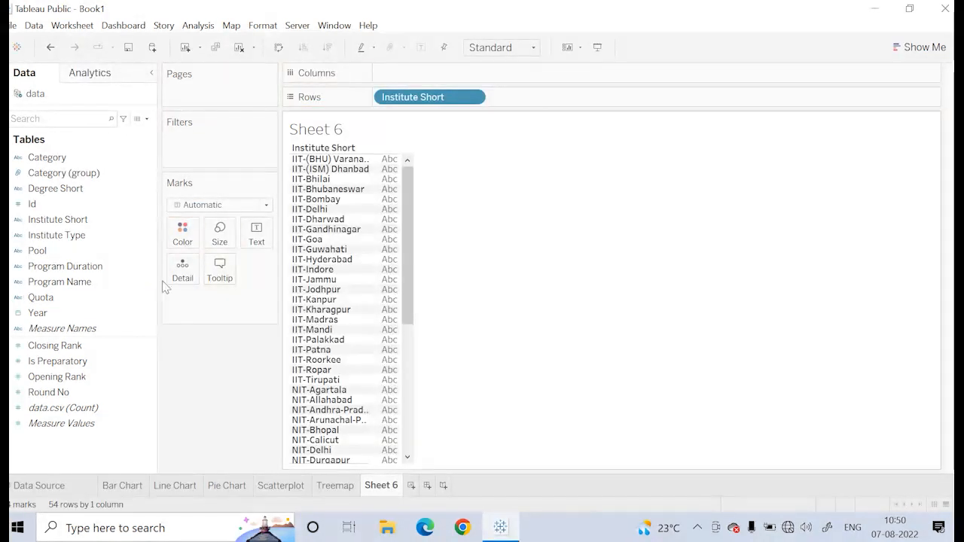
drag(60, 345, 408, 78)
- Aggregate Closing Rank as an average and sort the institutes in descending order
click(473, 73)
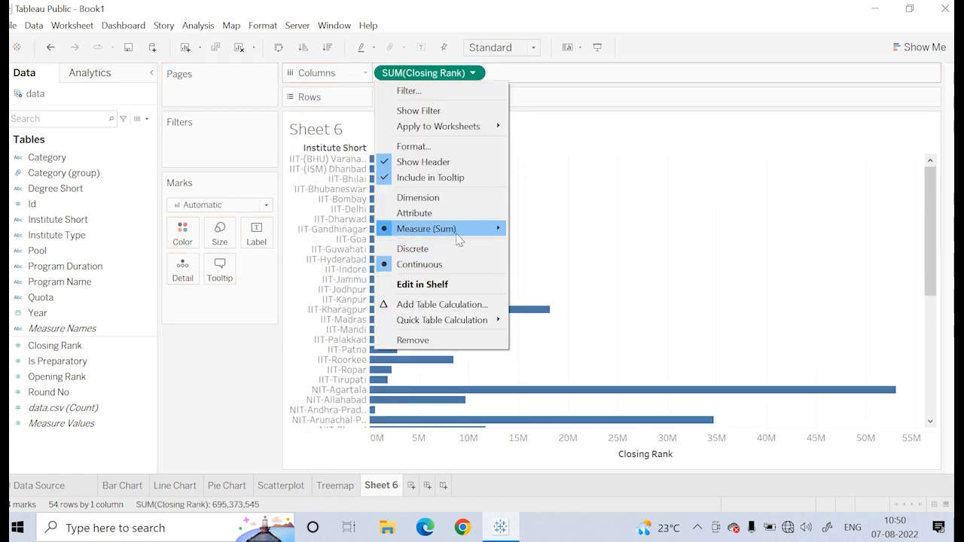
mouse_move(457, 238)
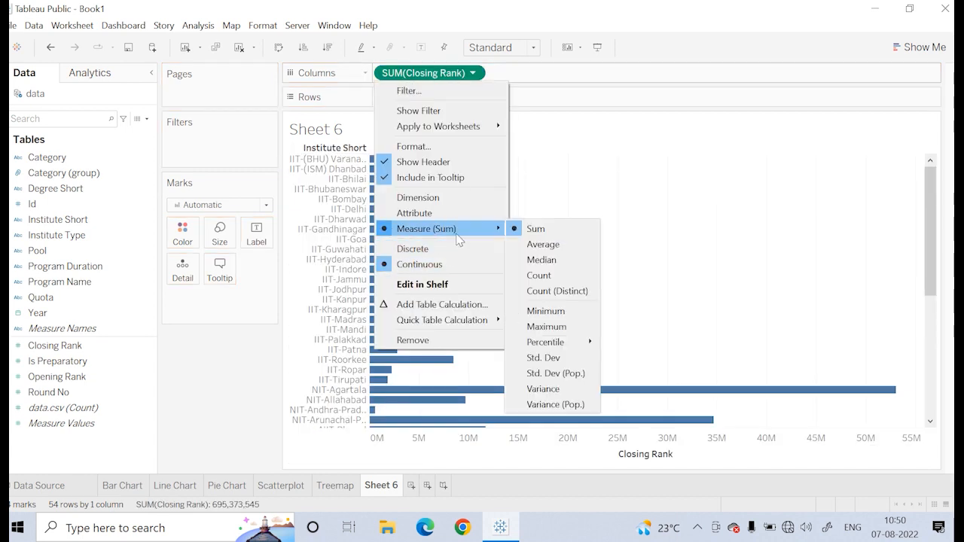
click(555, 245)
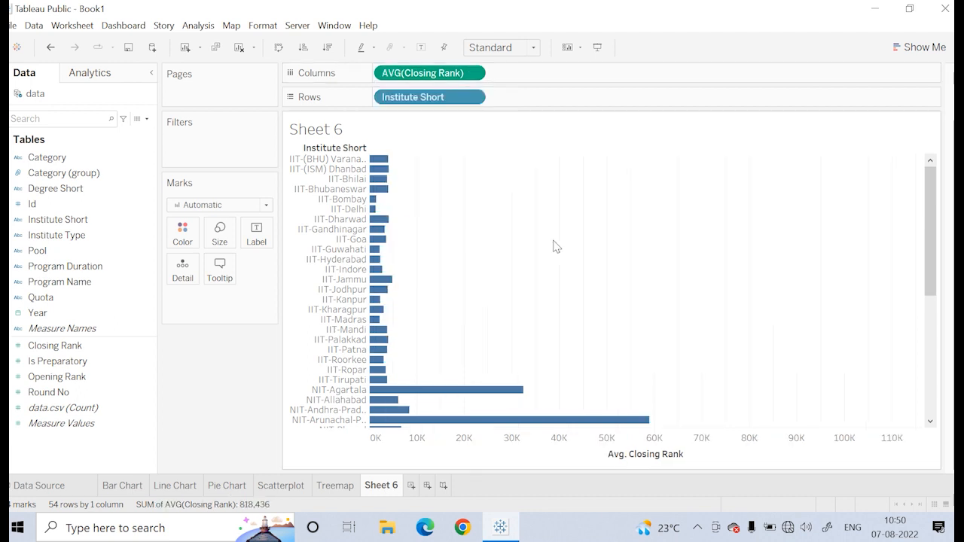
click(328, 46)
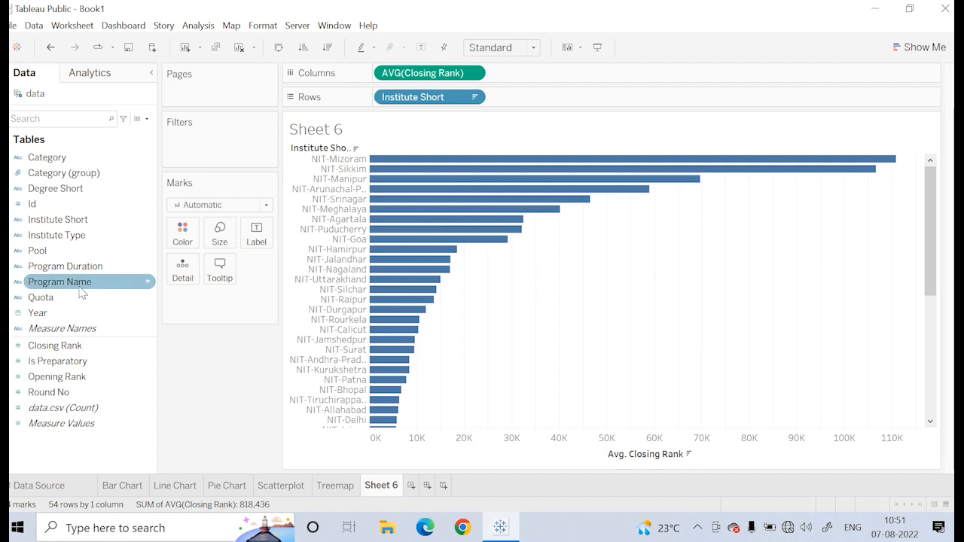
- Start a filter on Institute Short, keeping Select from list with all institutes included
click(111, 314)
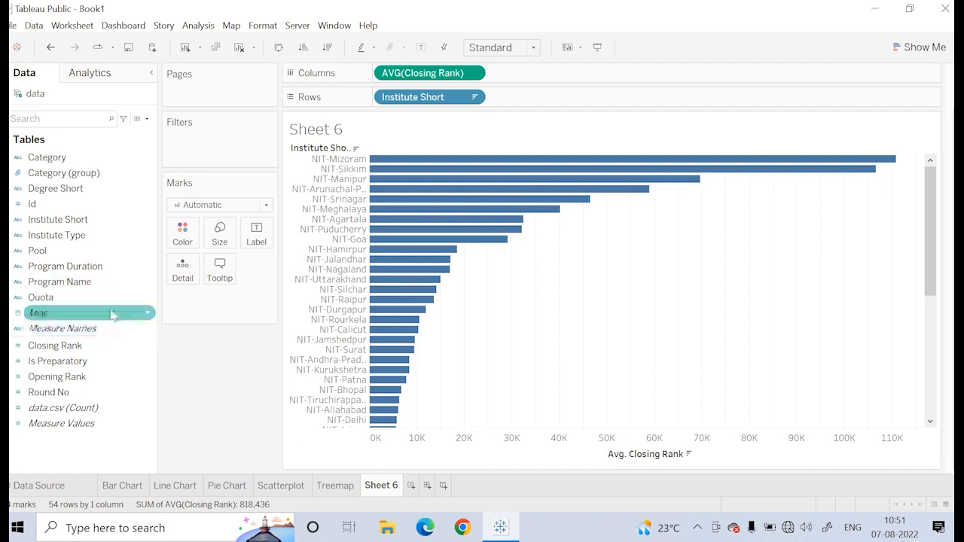
click(73, 220)
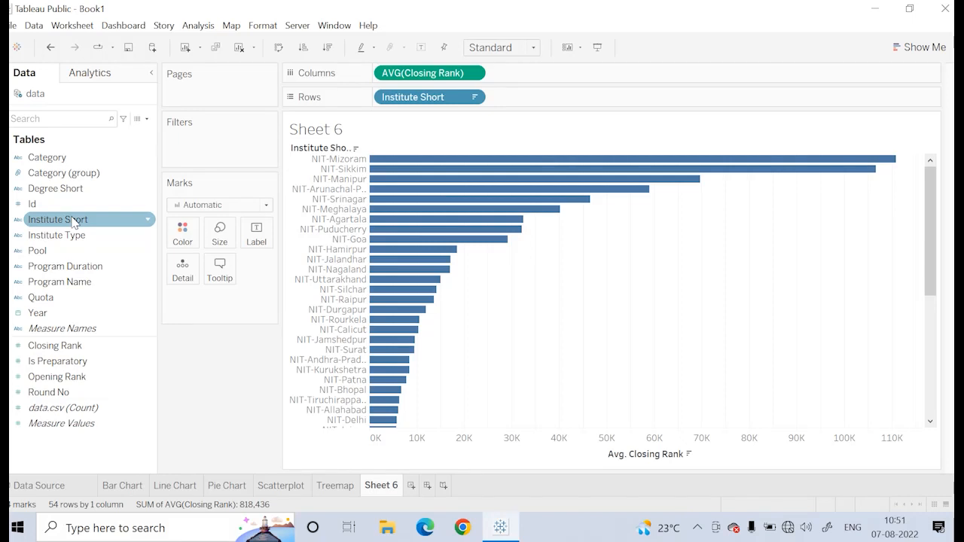
drag(73, 220, 200, 144)
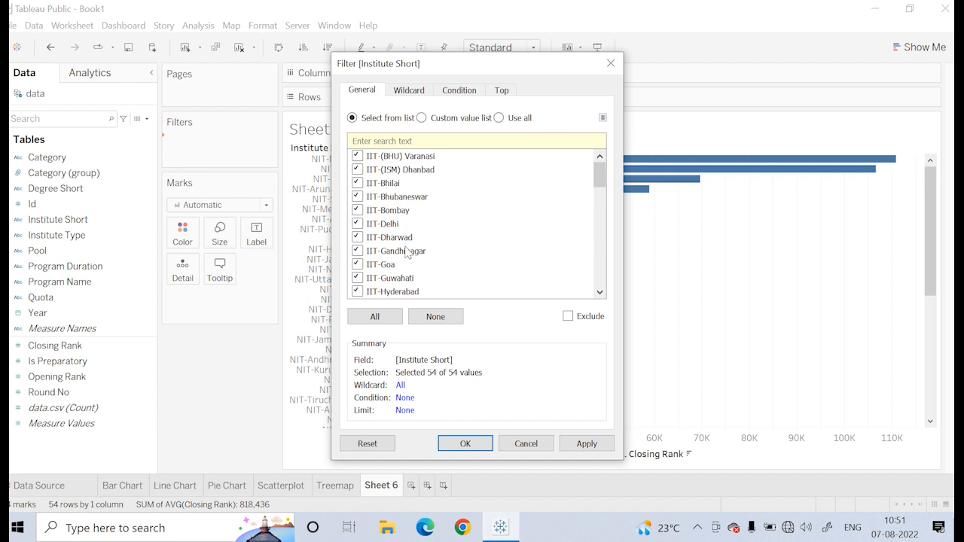
click(499, 118)
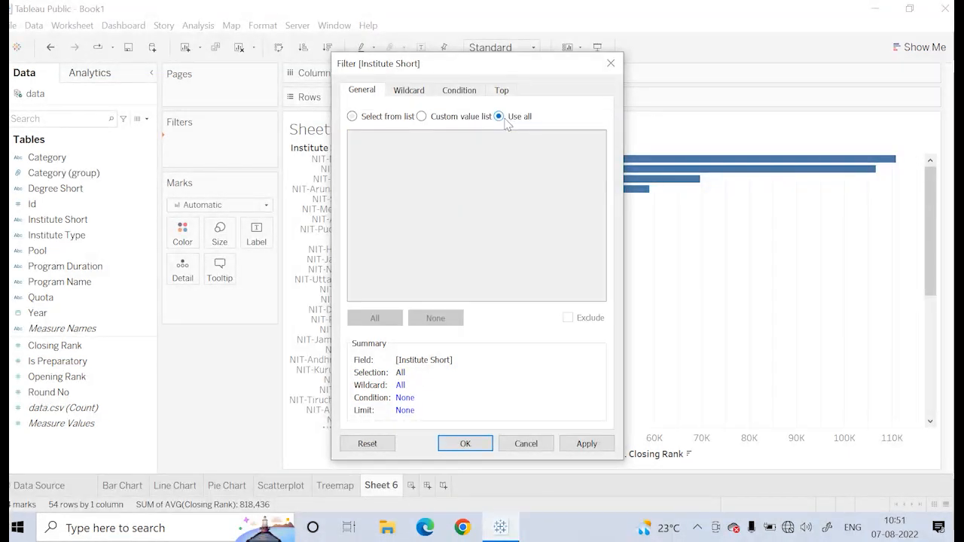
click(353, 119)
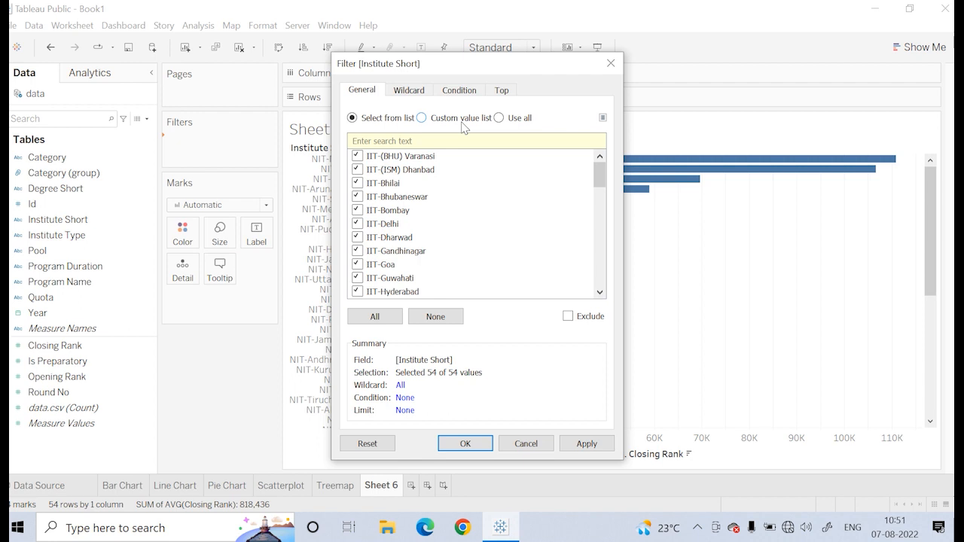
- Limit the Institute Short filter by field to the bottom 10 by average Closing Rank and apply it
click(408, 91)
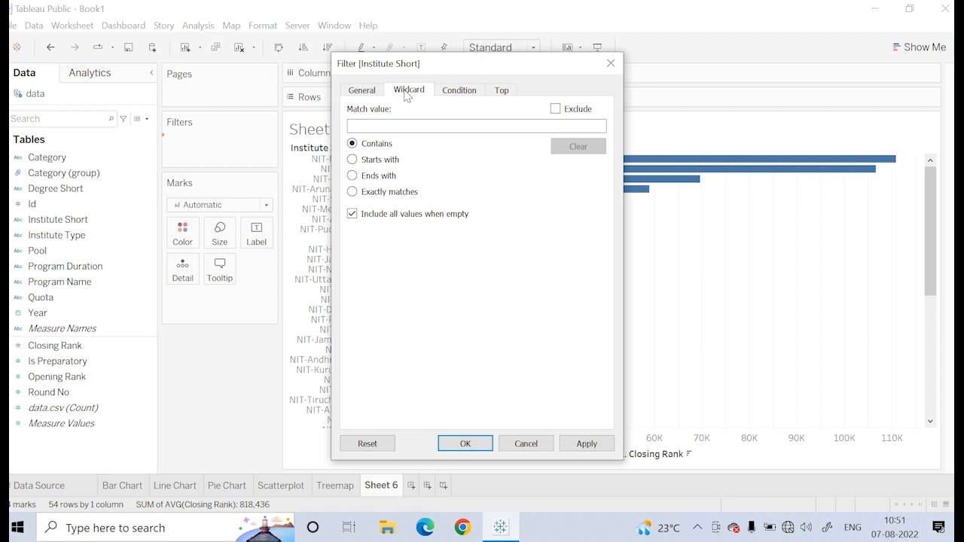
click(455, 90)
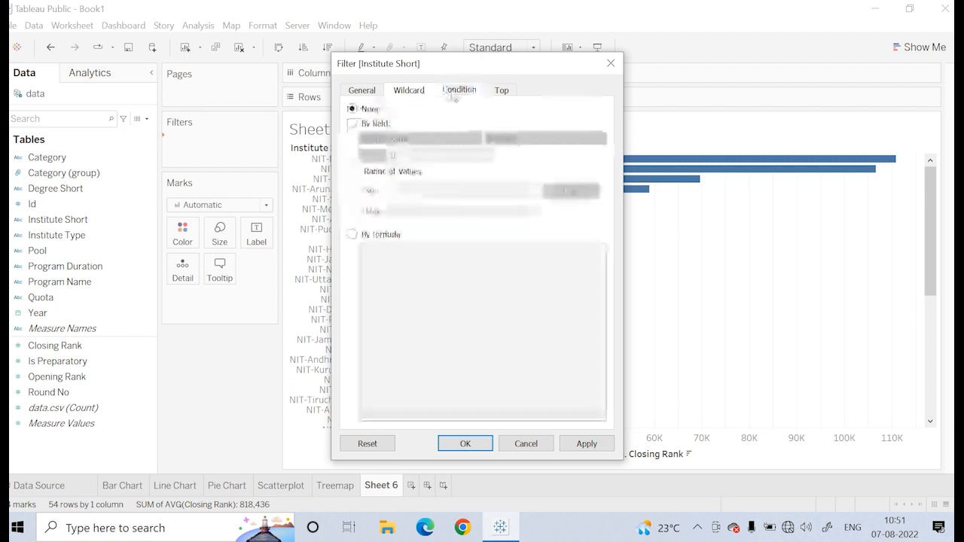
click(501, 90)
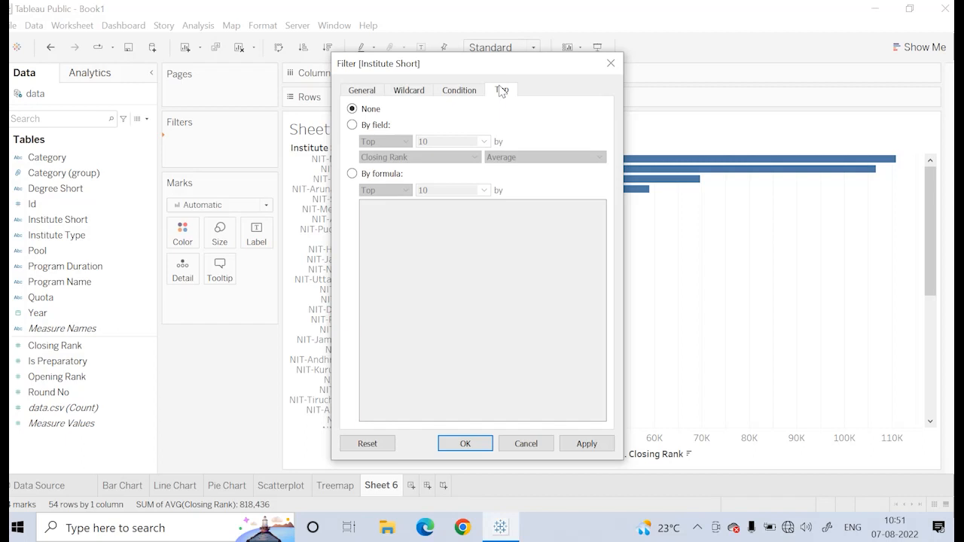
click(351, 126)
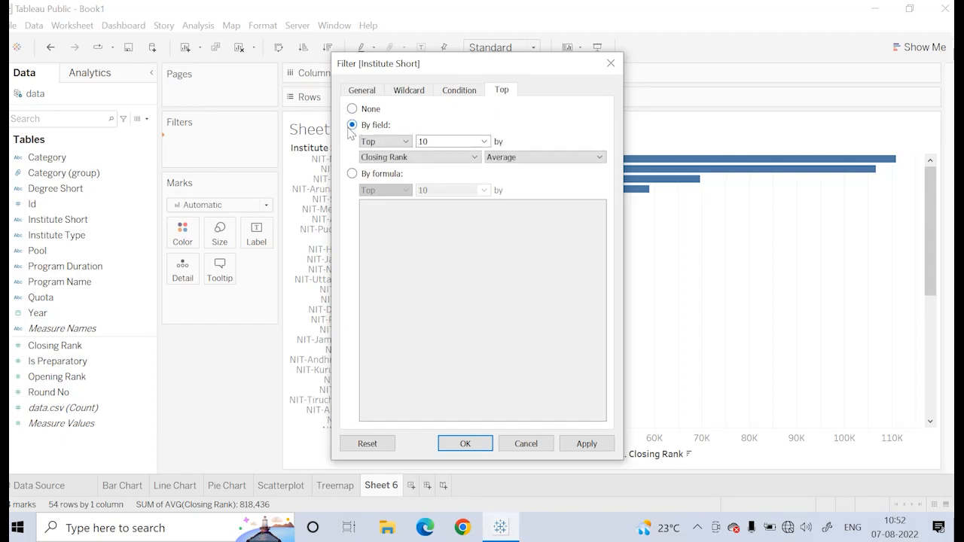
click(407, 142)
click(399, 162)
click(576, 450)
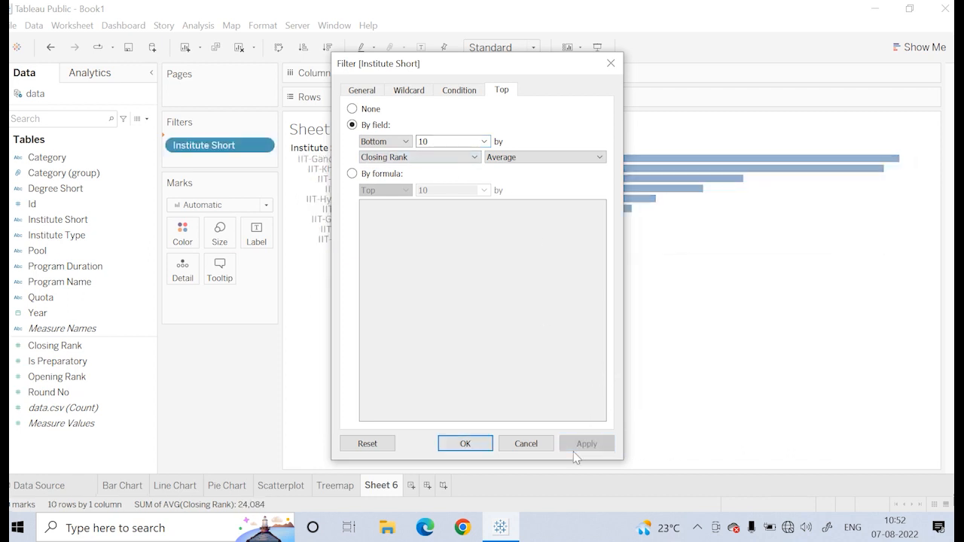
click(467, 445)
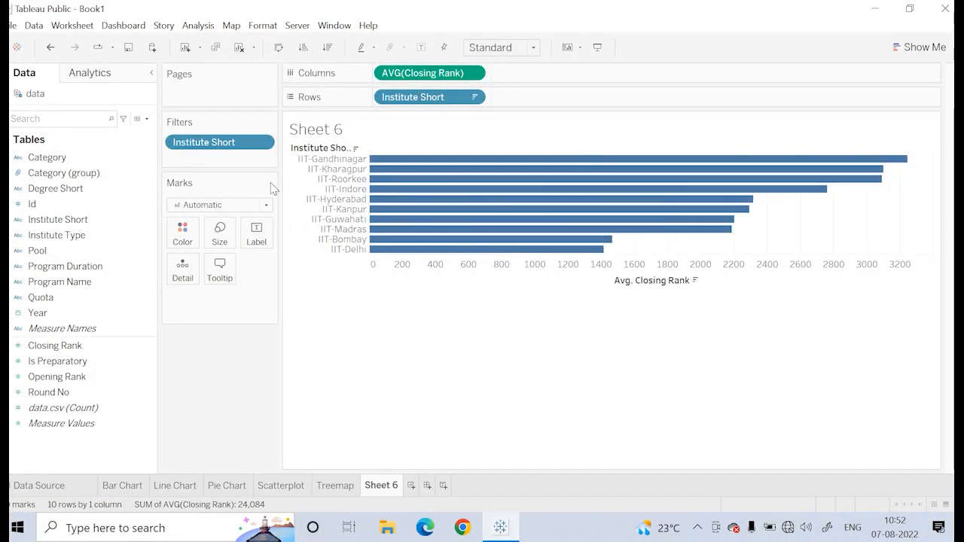
- Reduce the Institute Short filter to the bottom 5 by average Closing Rank and apply it
click(263, 144)
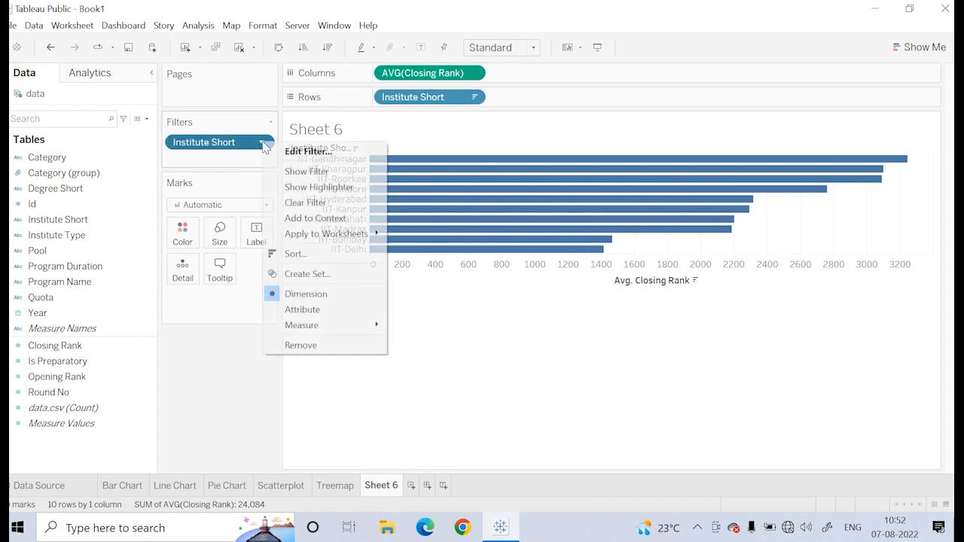
click(301, 153)
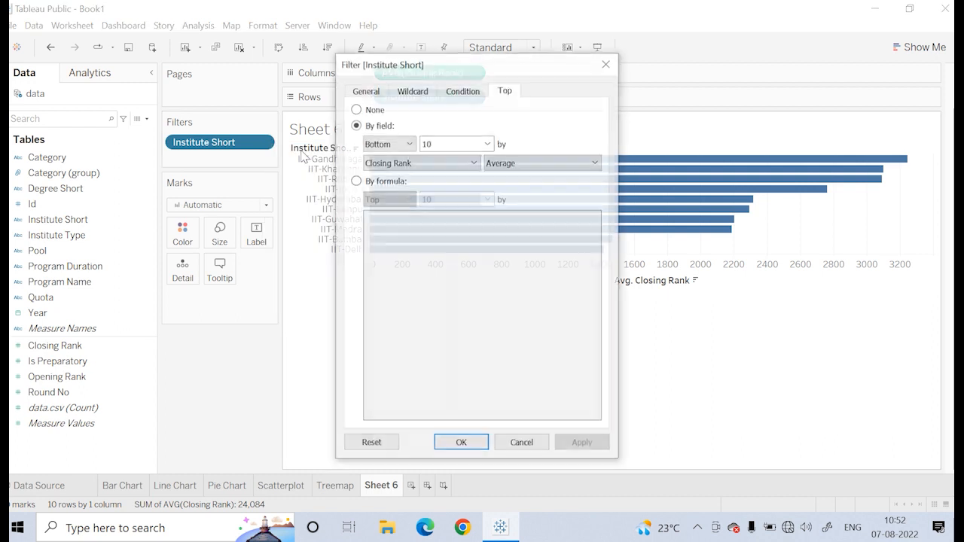
click(487, 143)
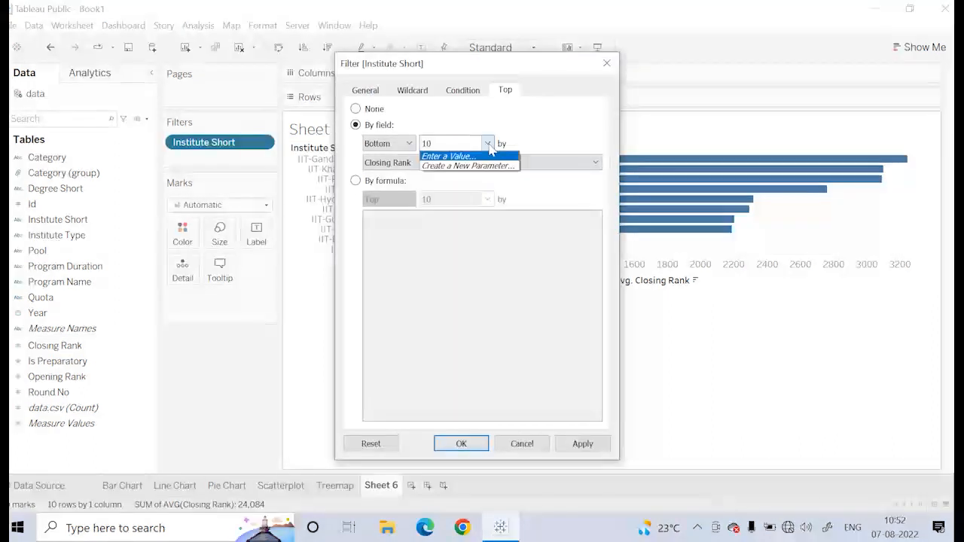
click(458, 144)
key(BackSpace)
text(5)
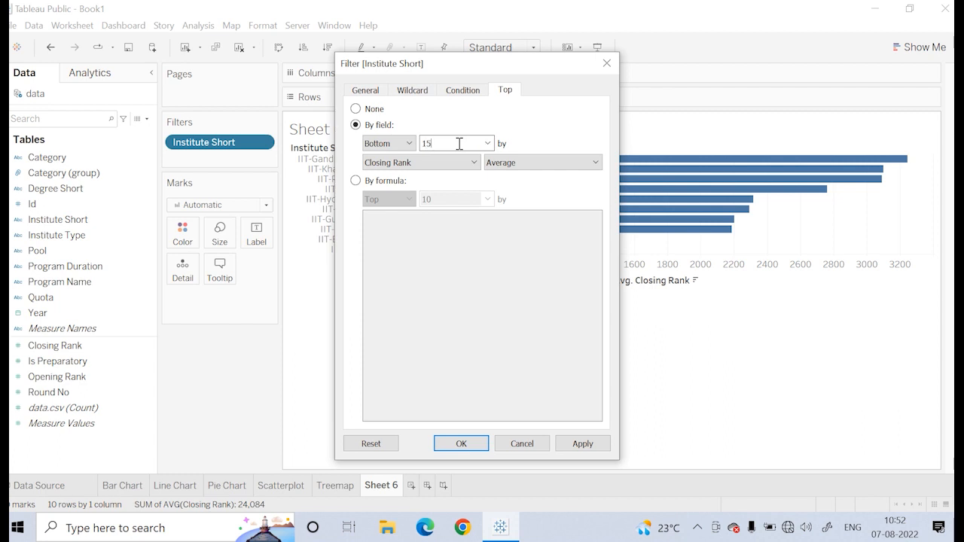
key(BackSpace)
key(BackSpace)
text(5)
click(581, 450)
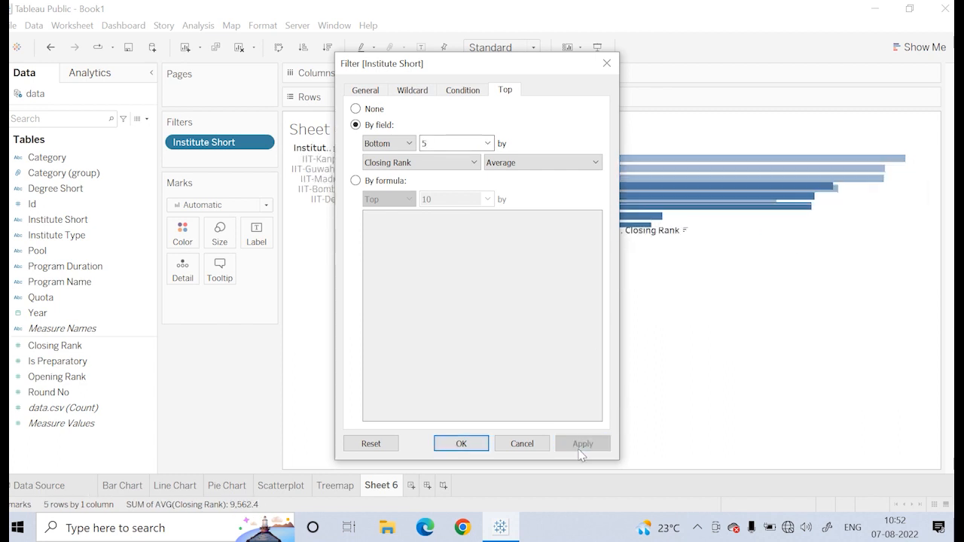
click(476, 446)
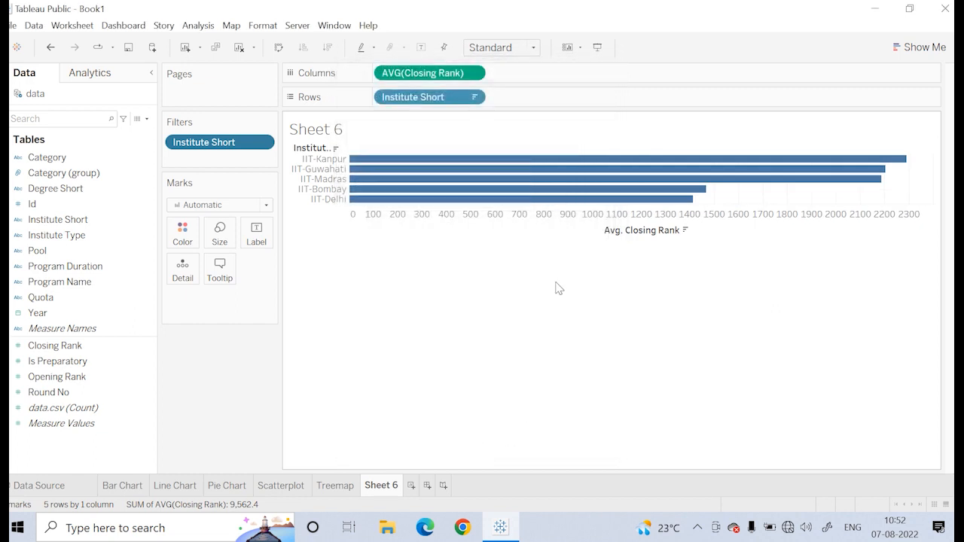
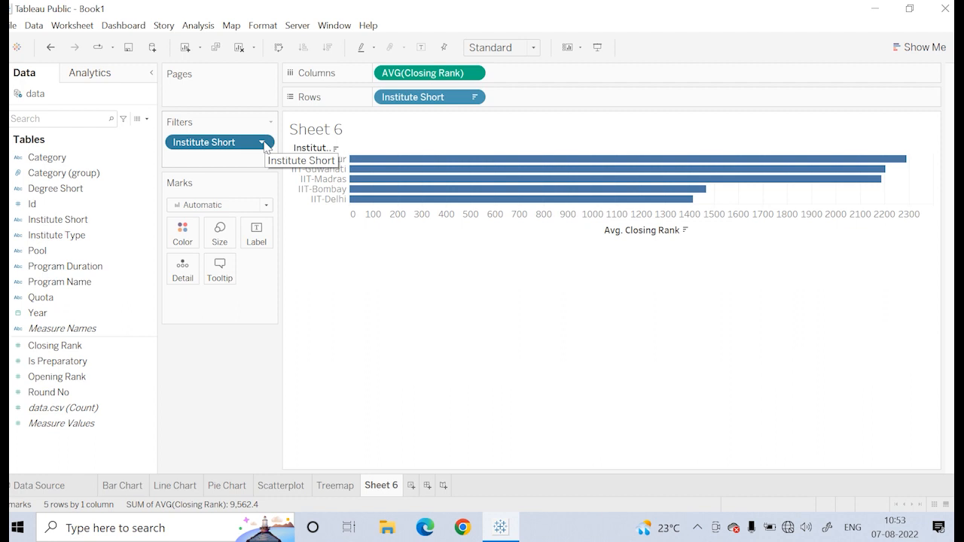
- Replace the Institute Short filter's fixed bottom count with a new integer parameter, keeping its default name and 1–100 range, and apply the filter
click(264, 145)
click(310, 151)
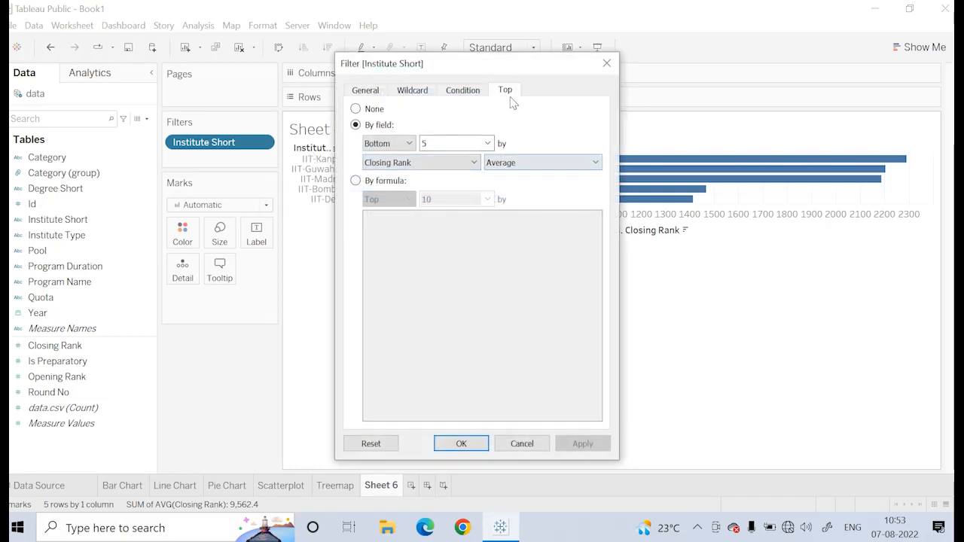
click(488, 144)
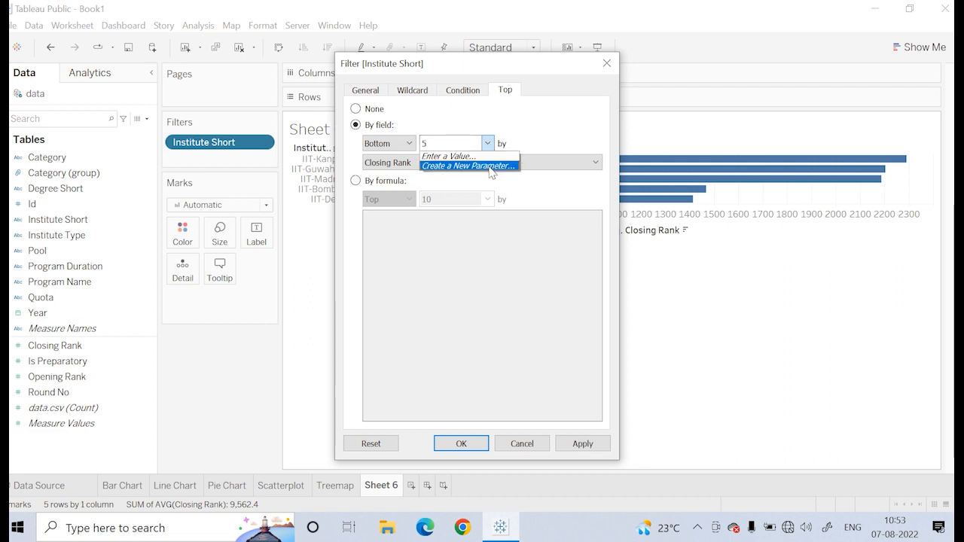
click(491, 166)
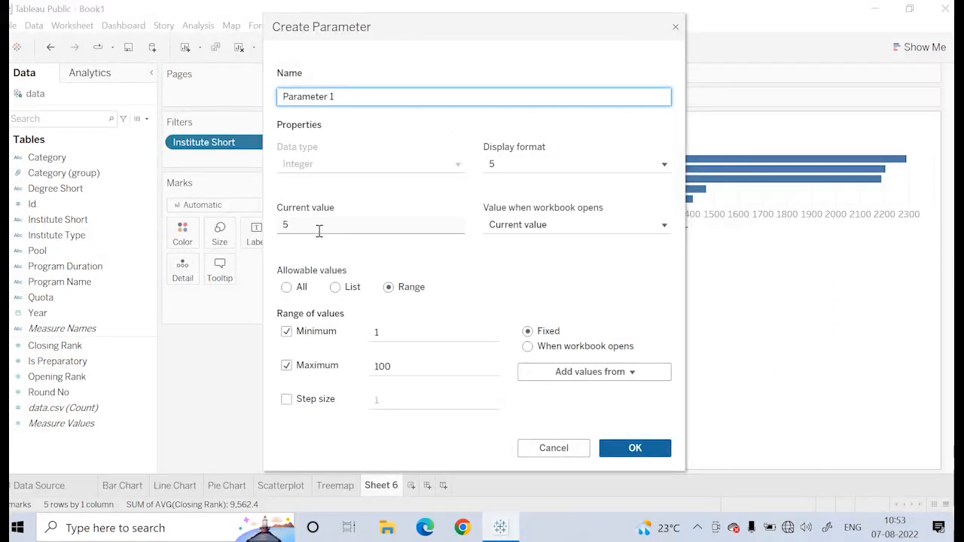
click(650, 449)
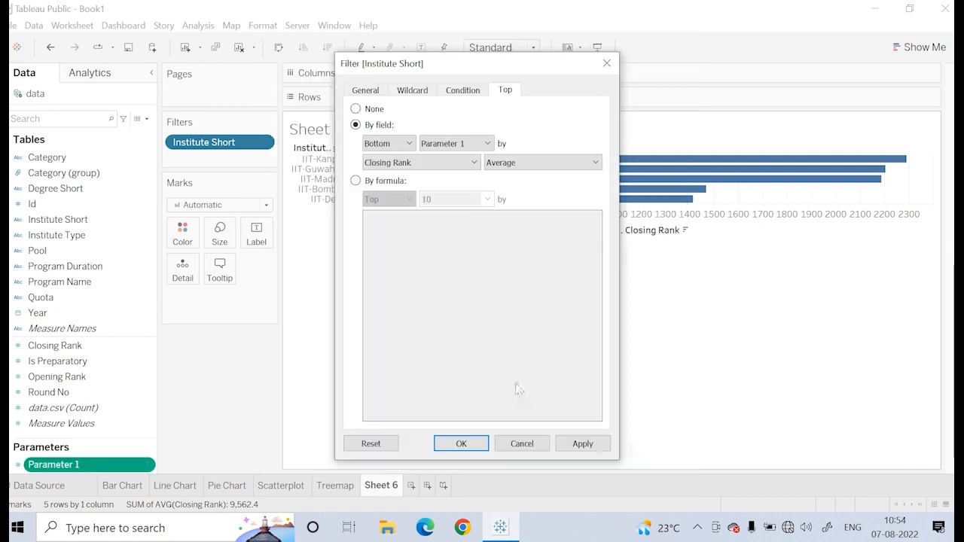
click(582, 444)
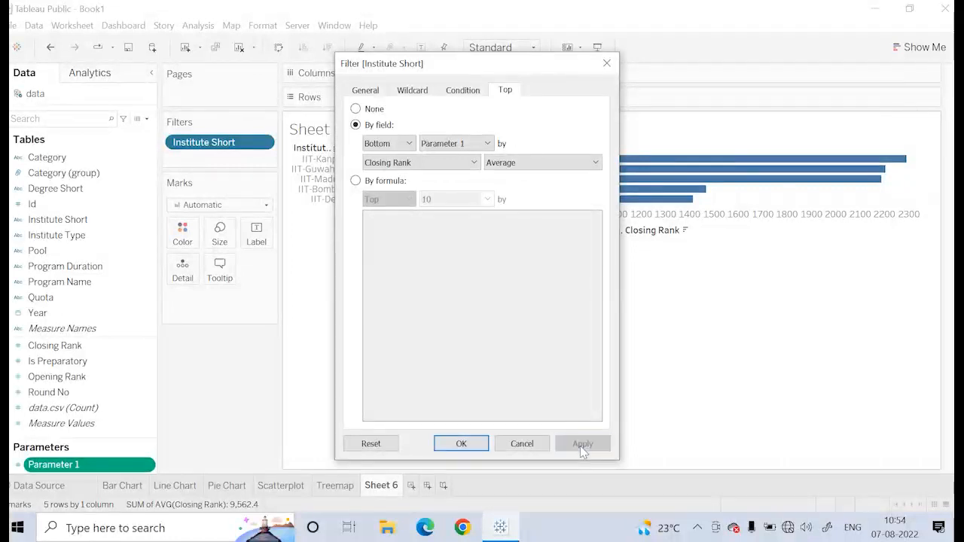
click(462, 444)
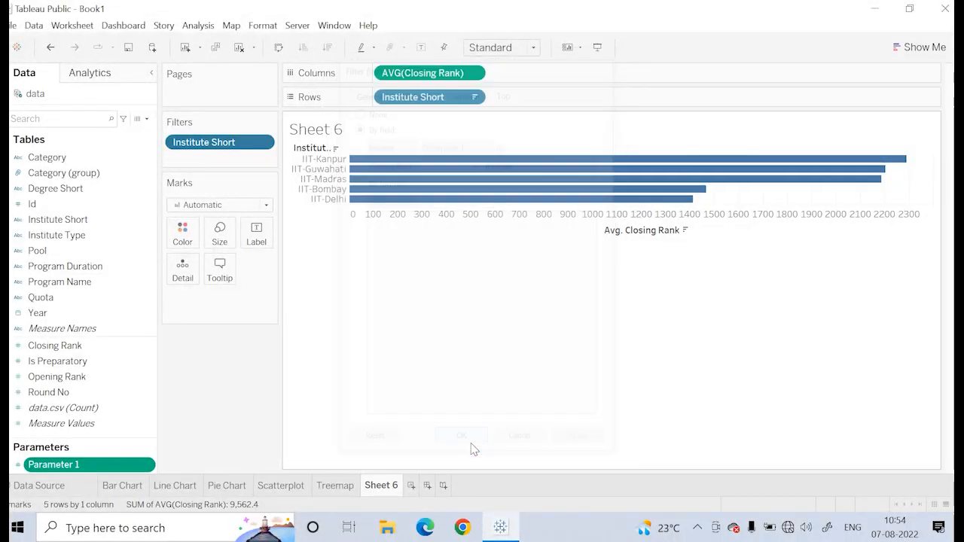
- Show the Parameter 1 control on the sheet and try different slider values, ending at 10
right_click(148, 468)
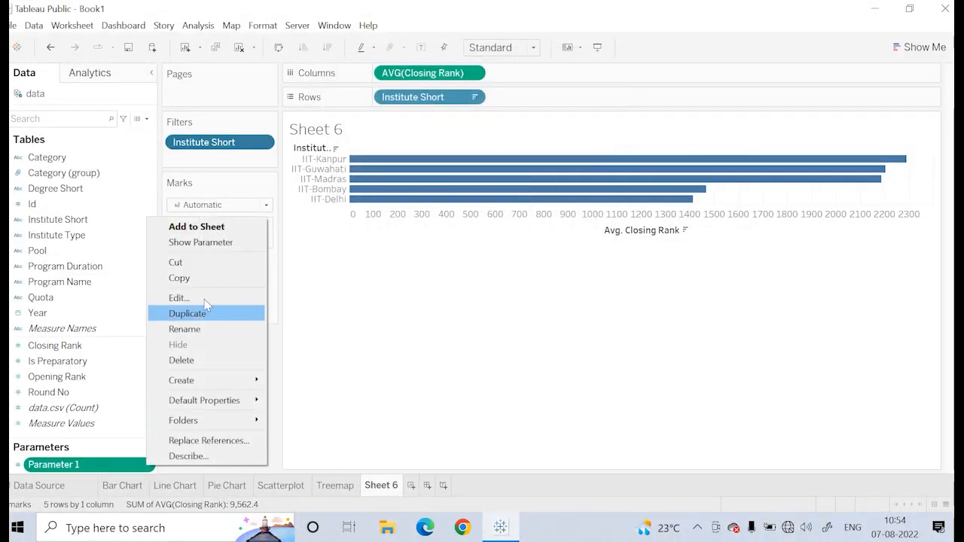
click(216, 243)
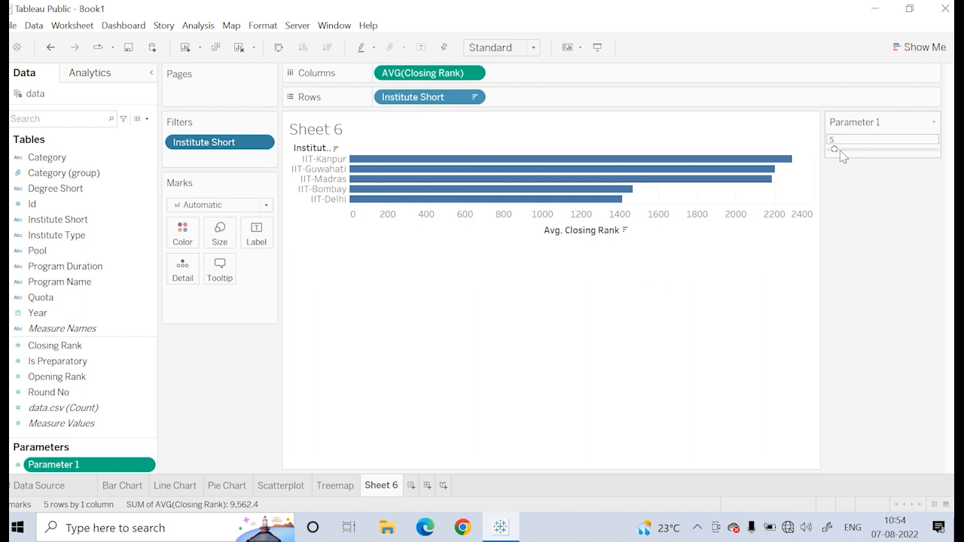
drag(836, 151, 844, 151)
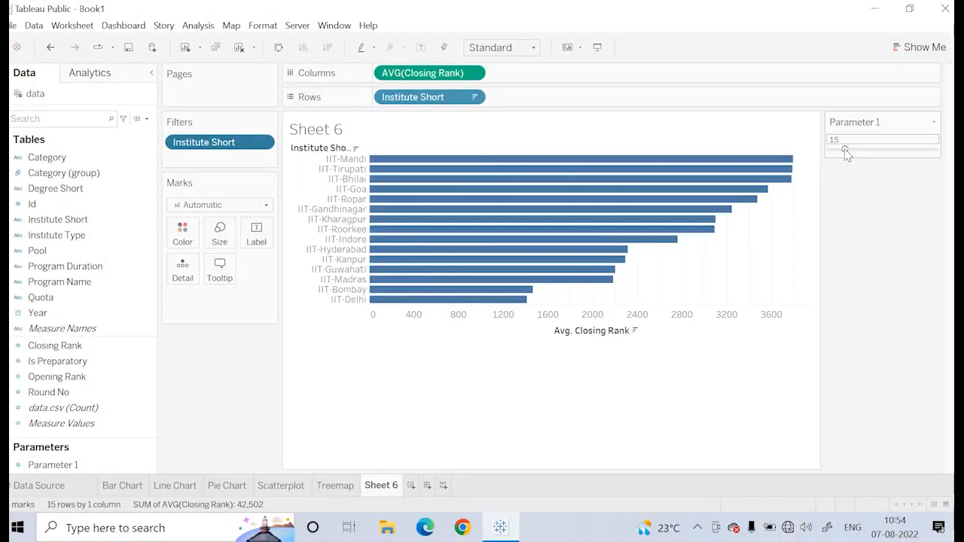
drag(844, 150, 848, 151)
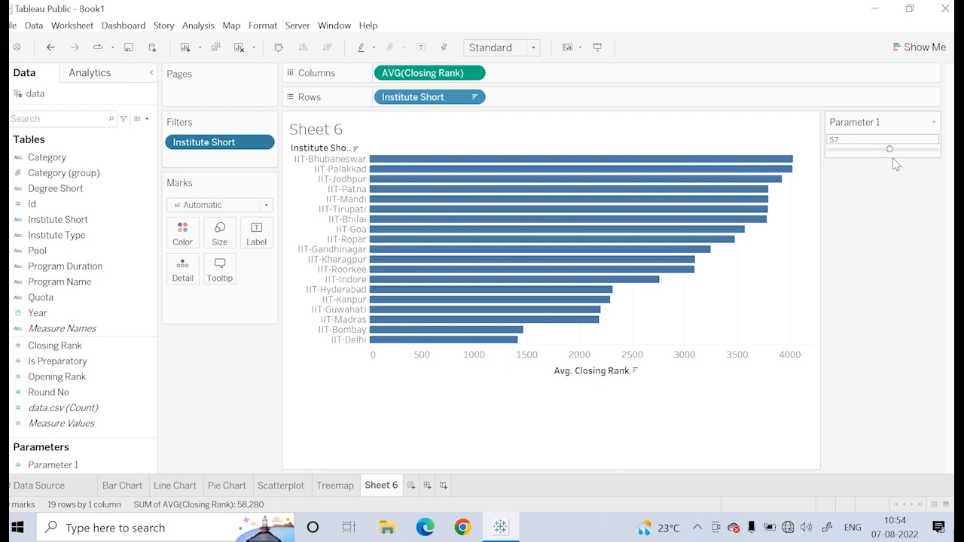
mouse_move(848, 150)
mouse_down()
mouse_move(835, 150)
mouse_move(839, 163)
mouse_up()
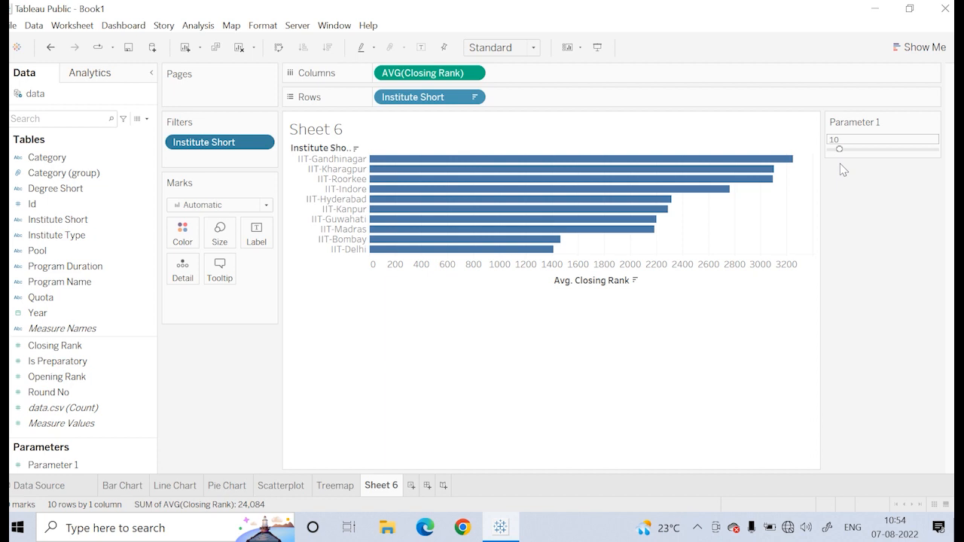
- Change the Parameter 1 control from a slider to Type In and set its value to 5
click(934, 123)
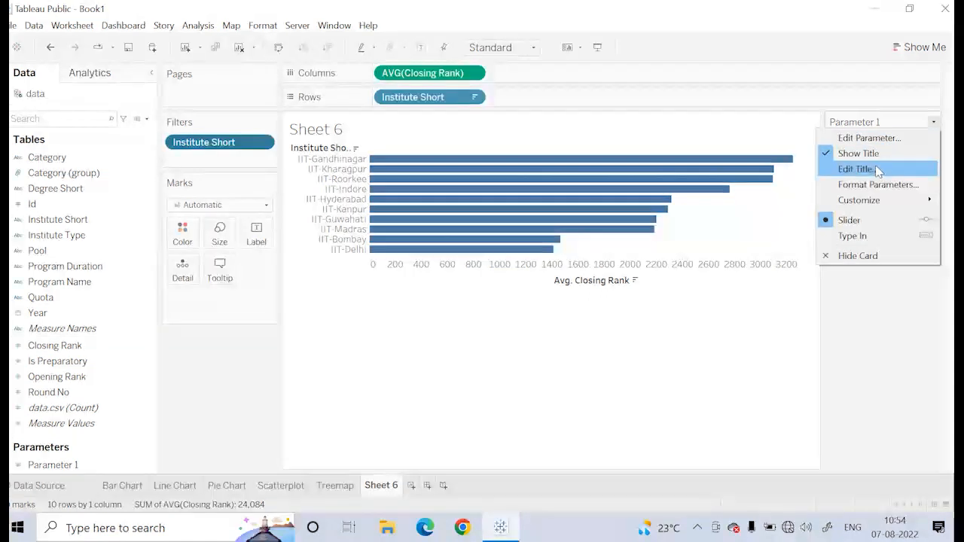
click(850, 237)
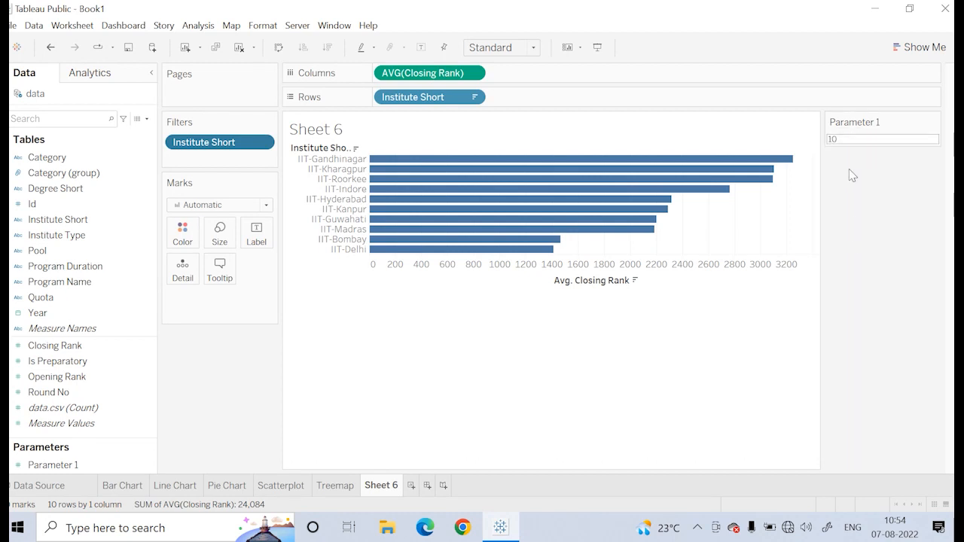
click(839, 141)
text(5)
key(Return)
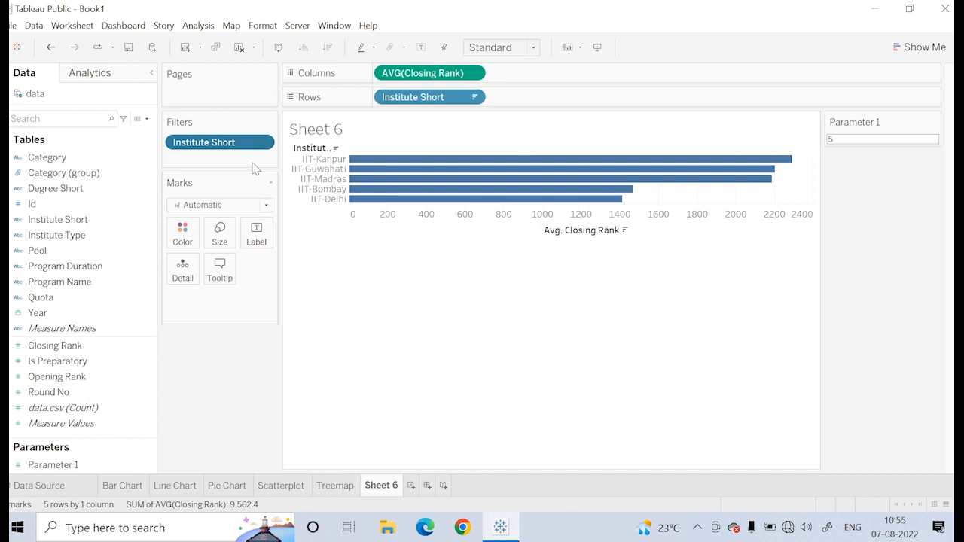
click(263, 143)
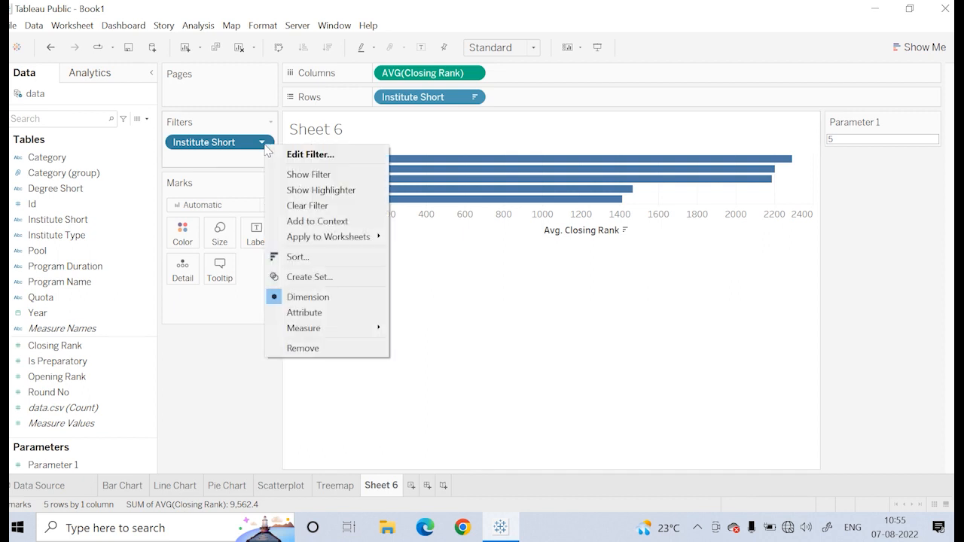
click(295, 154)
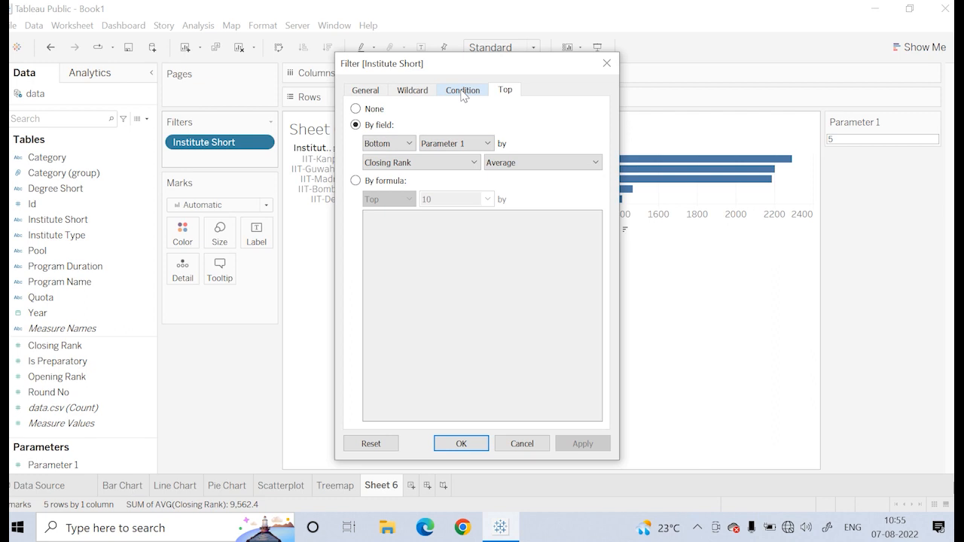
click(606, 62)
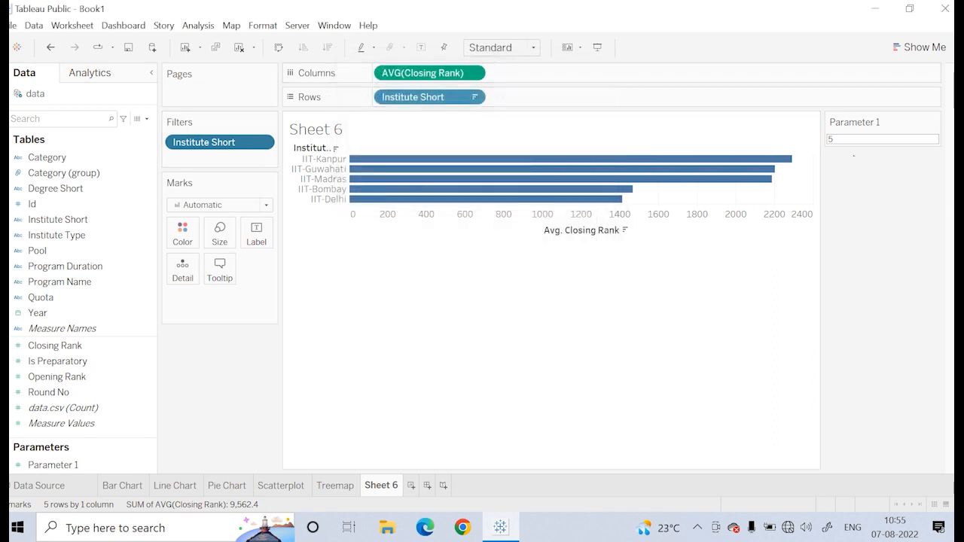
- Set Parameter 1 to 20
click(844, 138)
text(20)
key(Return)
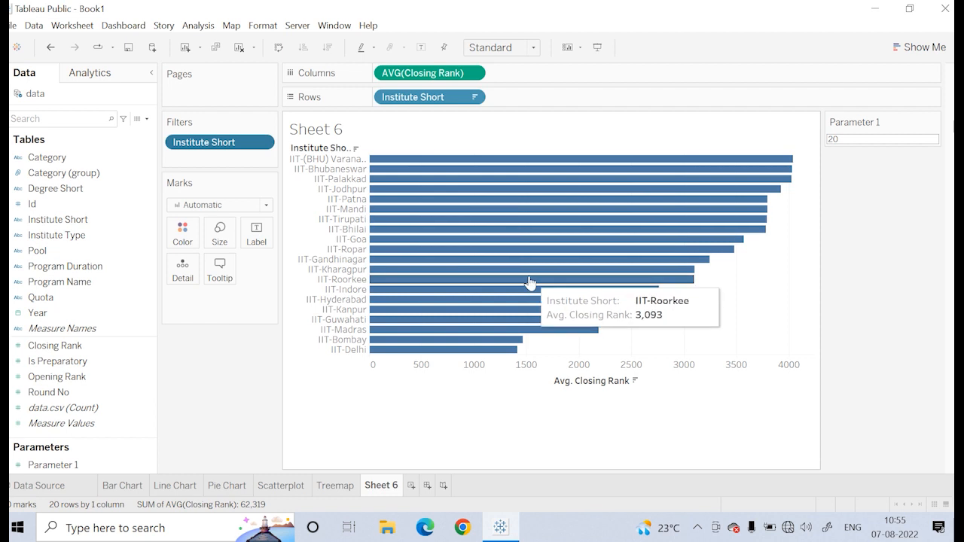
- Start a by-field condition on average Closing Rank in the Institute Short filter and load its range of values
click(266, 149)
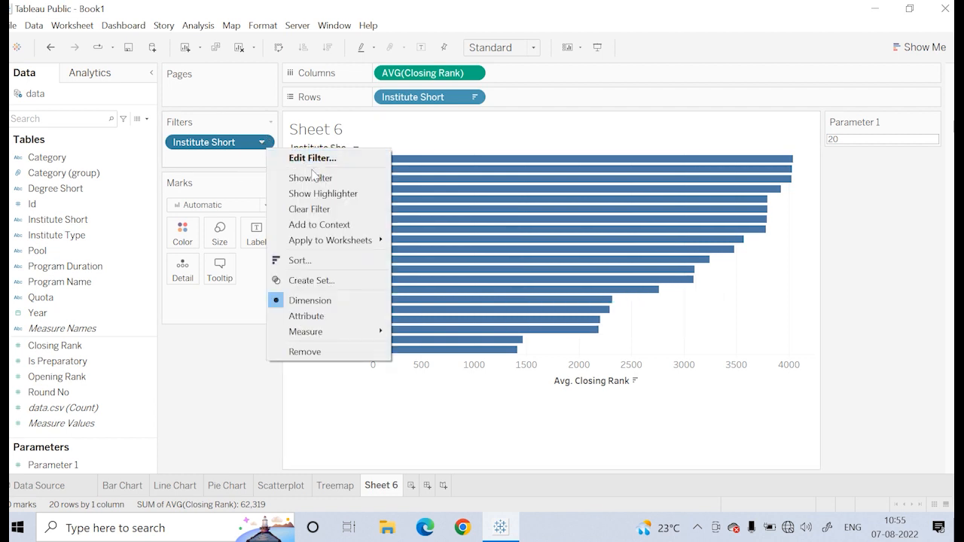
click(312, 162)
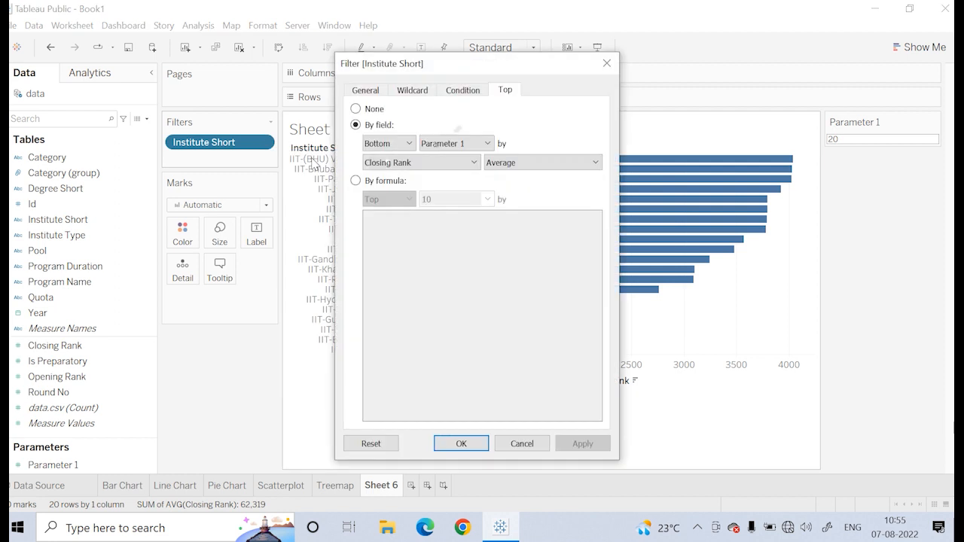
click(465, 95)
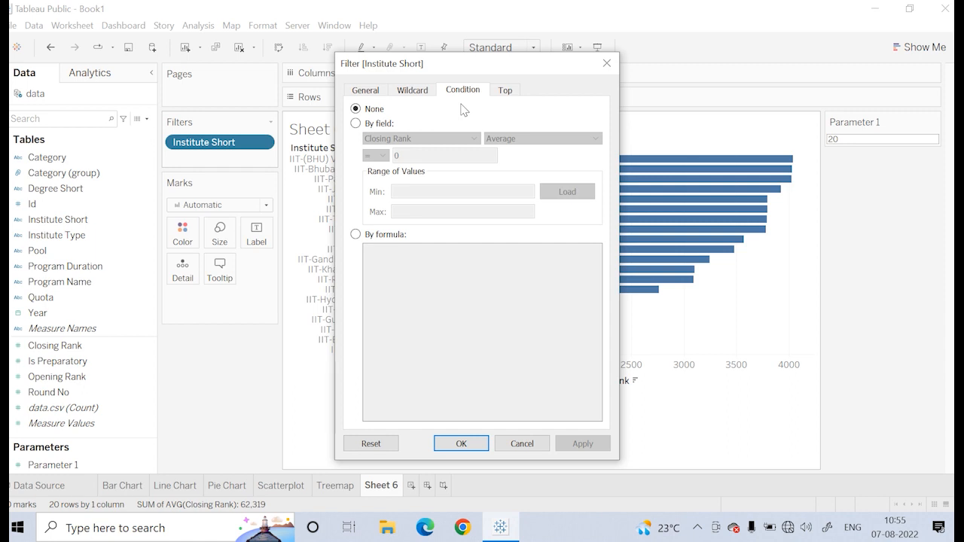
click(355, 124)
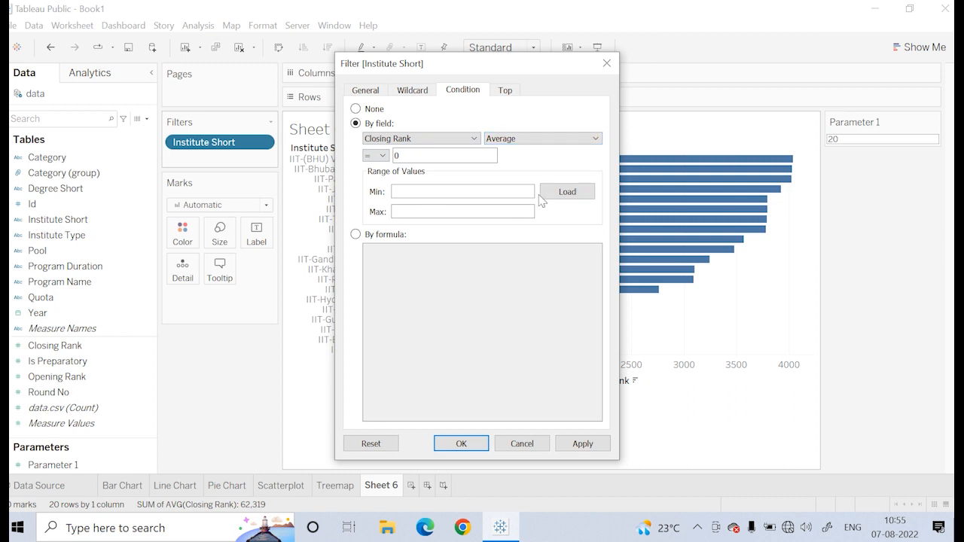
click(575, 191)
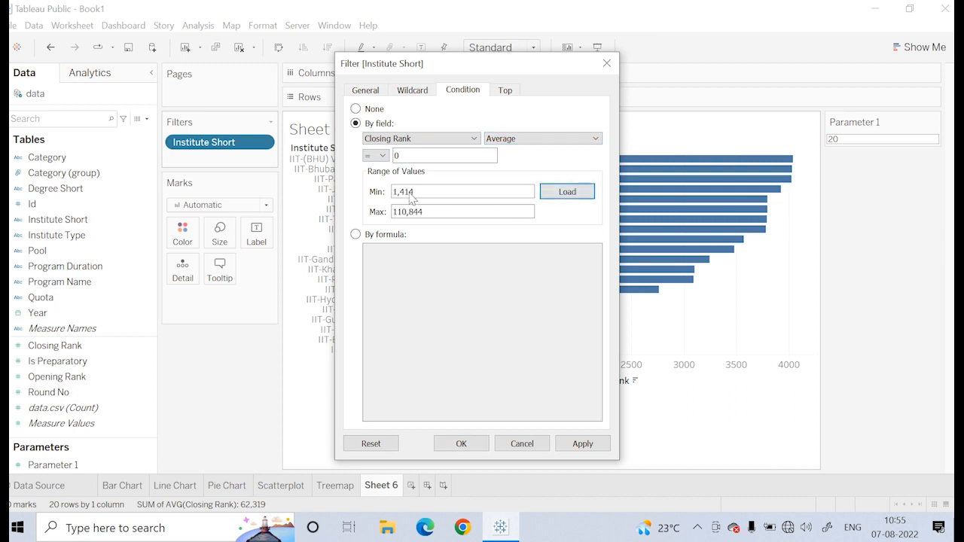
- Set the filter condition to average Closing Rank less than 25,000 and apply it
click(383, 156)
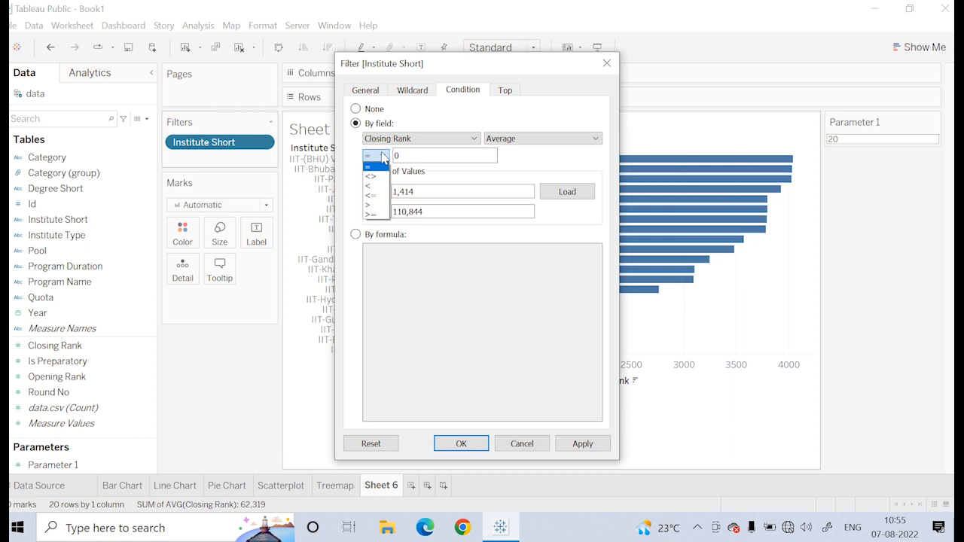
click(370, 186)
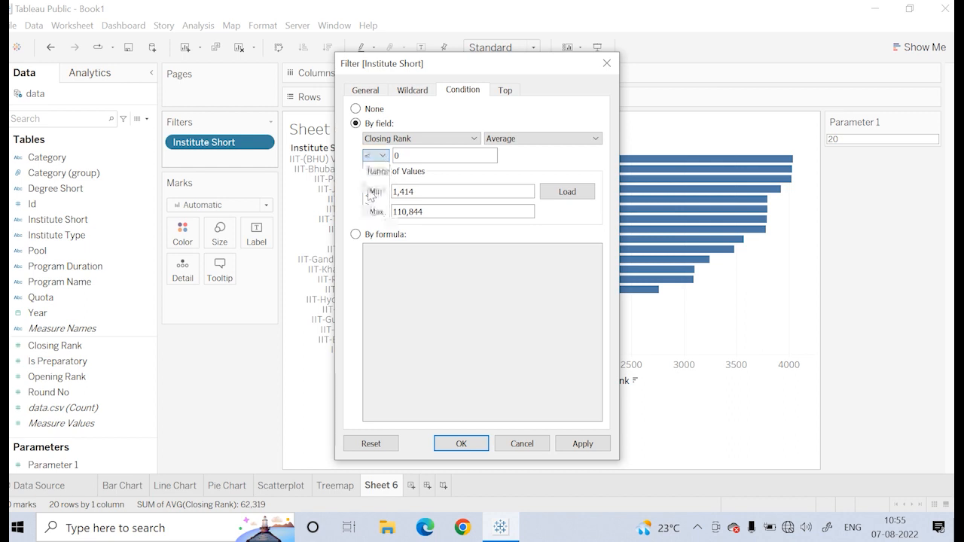
click(421, 159)
text(25000)
click(584, 444)
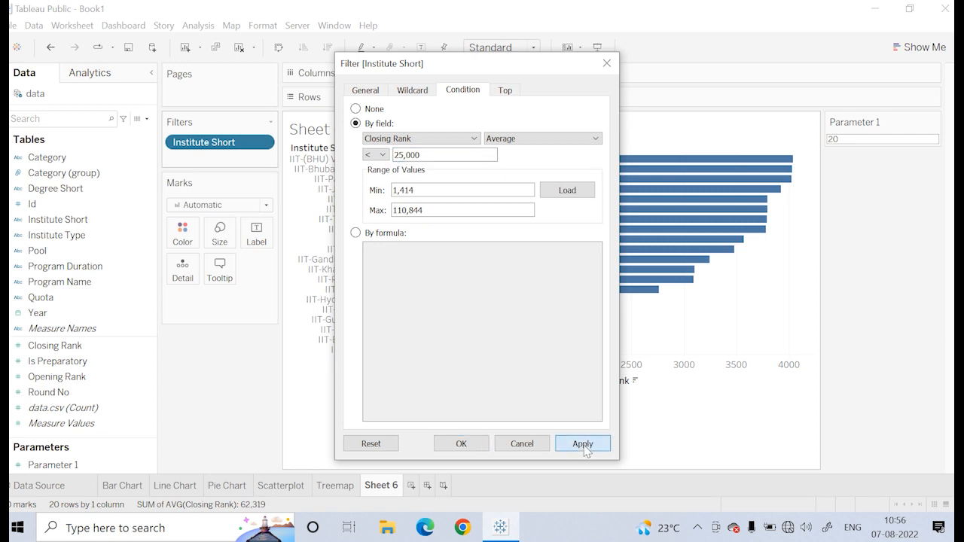
click(462, 447)
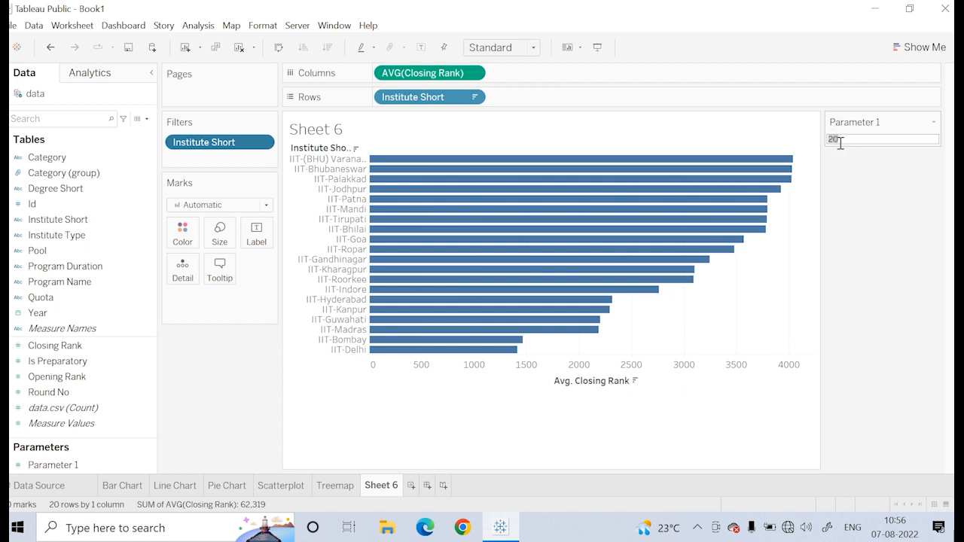
- Set Parameter 1 to 50 to widen the bottom limit of the institute filter
text(50)
key(Return)
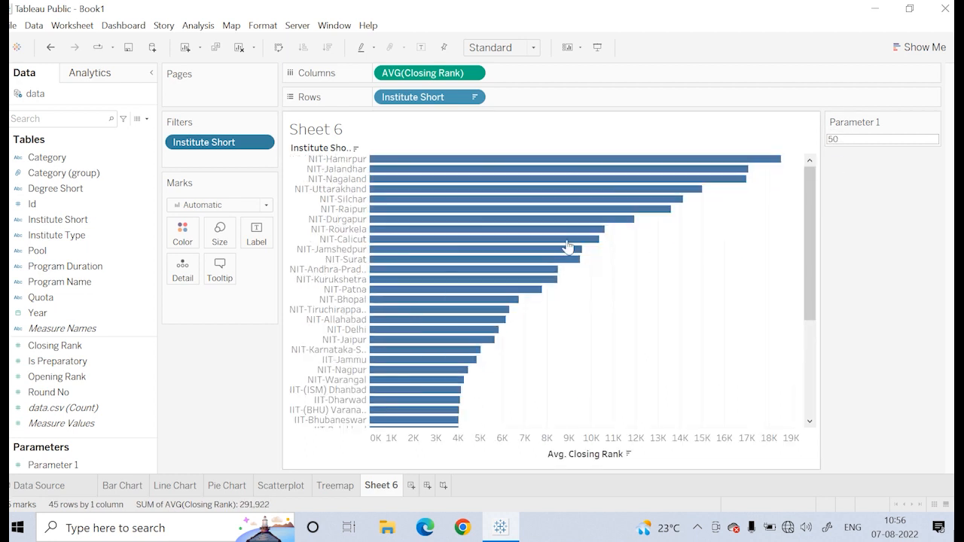
- Add a wildcard to the Institute Short filter that keeps only values starting with "I" and apply it
mouse_move(470, 160)
click(809, 405)
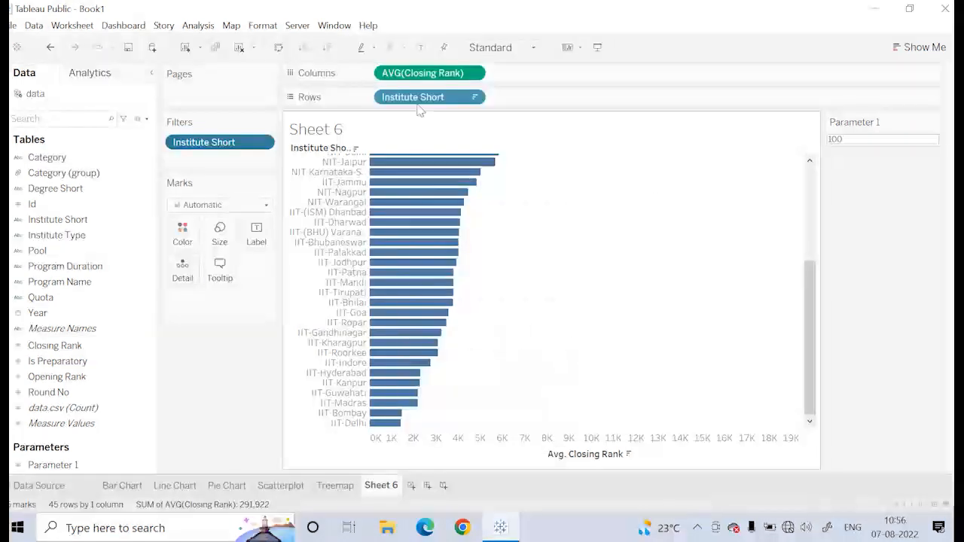
click(810, 187)
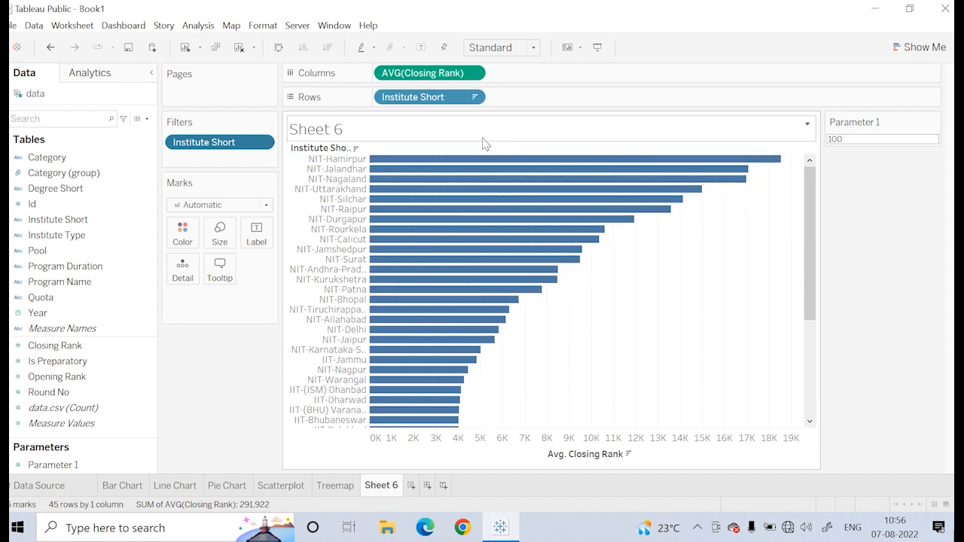
right_click(262, 143)
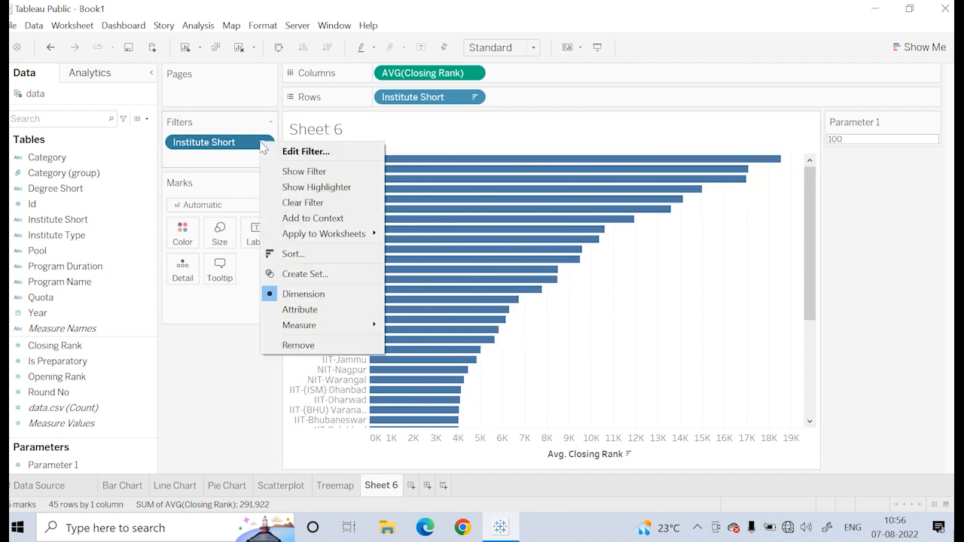
click(316, 152)
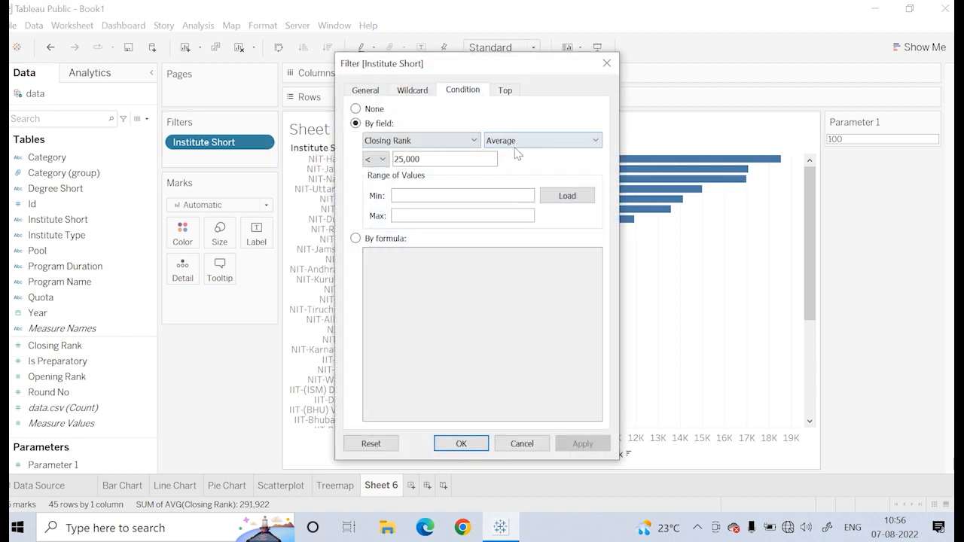
click(419, 92)
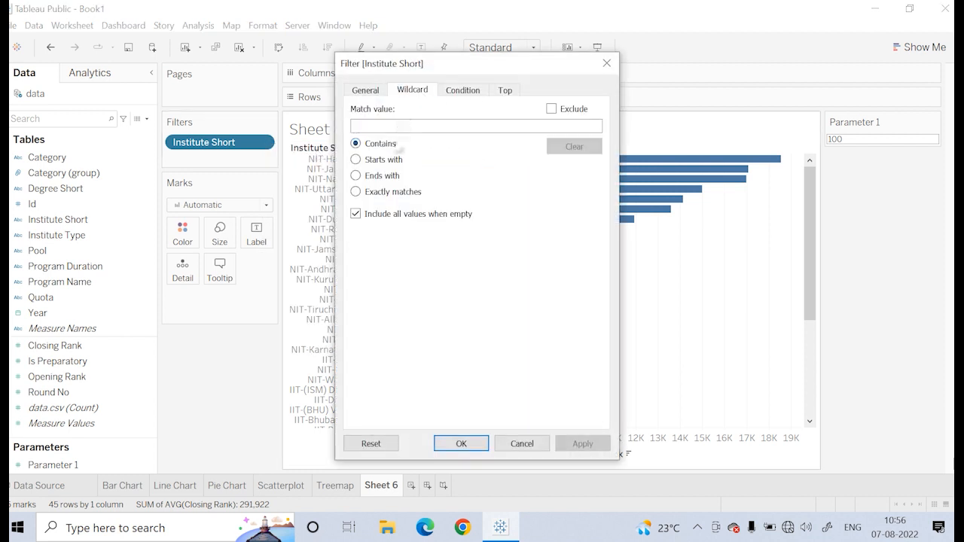
click(355, 160)
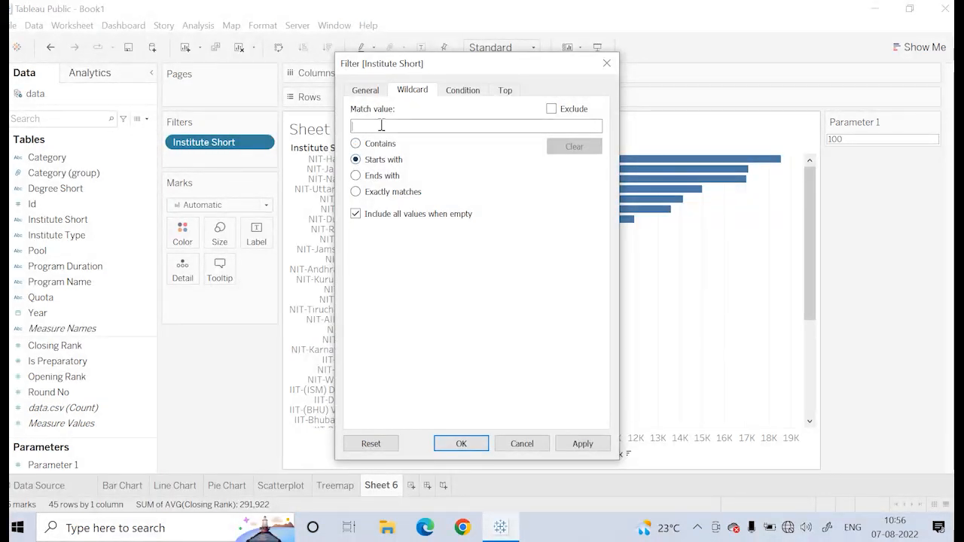
text(I)
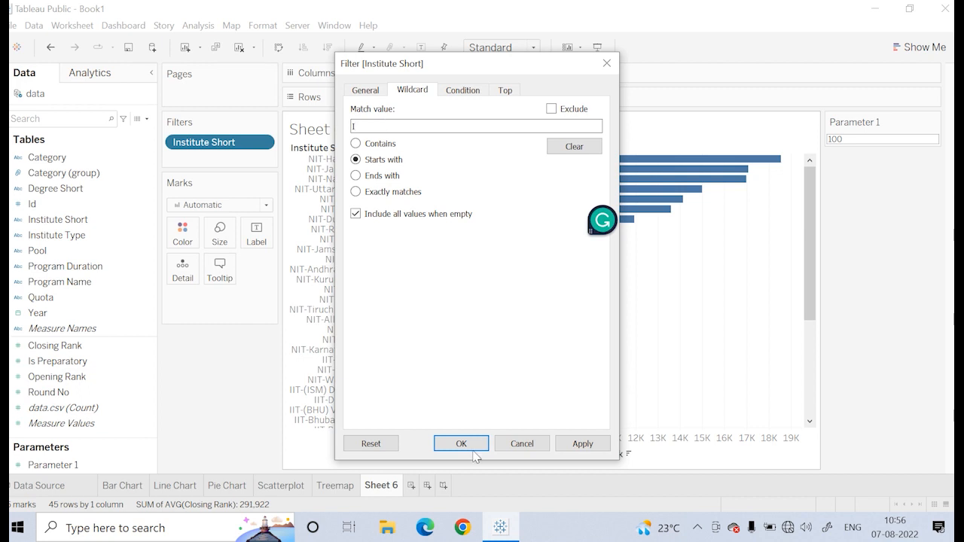
click(579, 443)
click(461, 444)
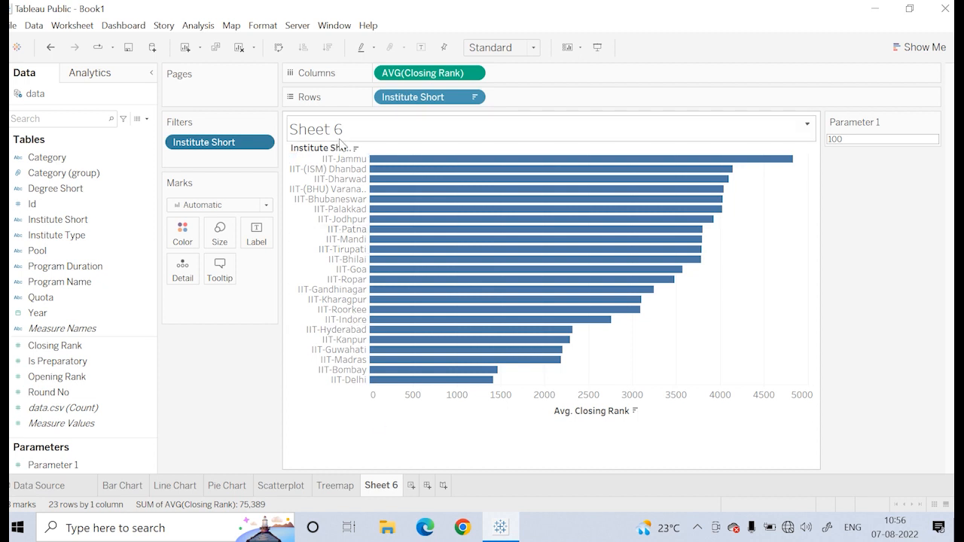
- Change the Institute Short wildcard filter to keep only values ending with "a" and apply it
click(264, 144)
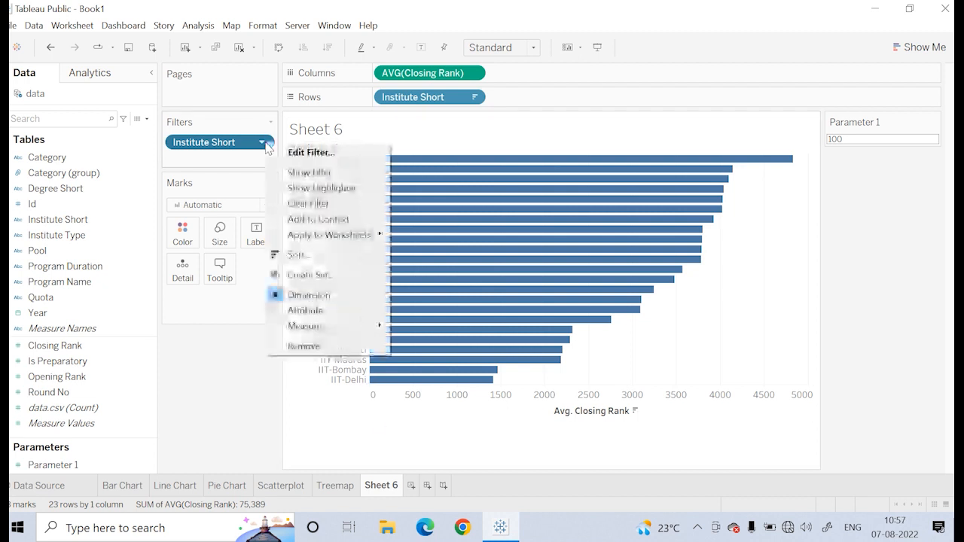
click(316, 152)
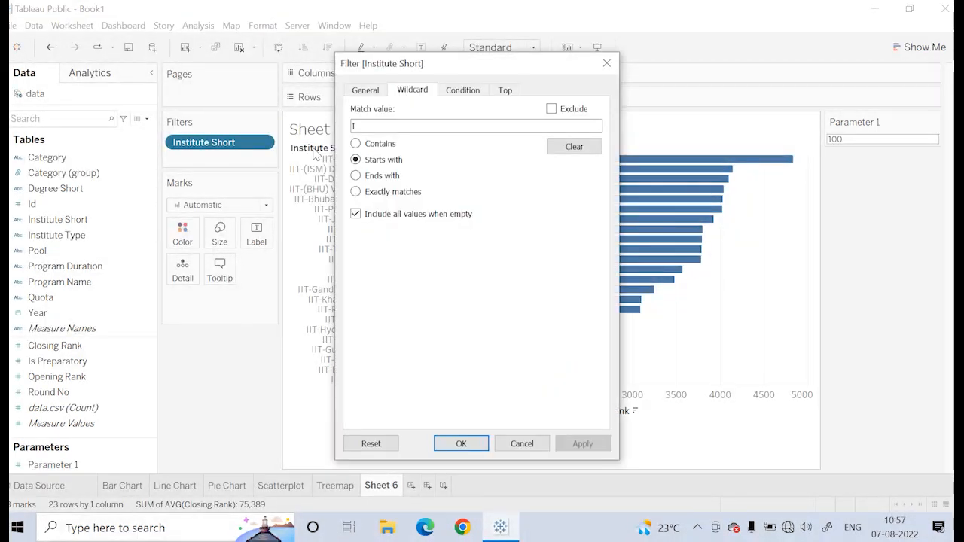
click(356, 175)
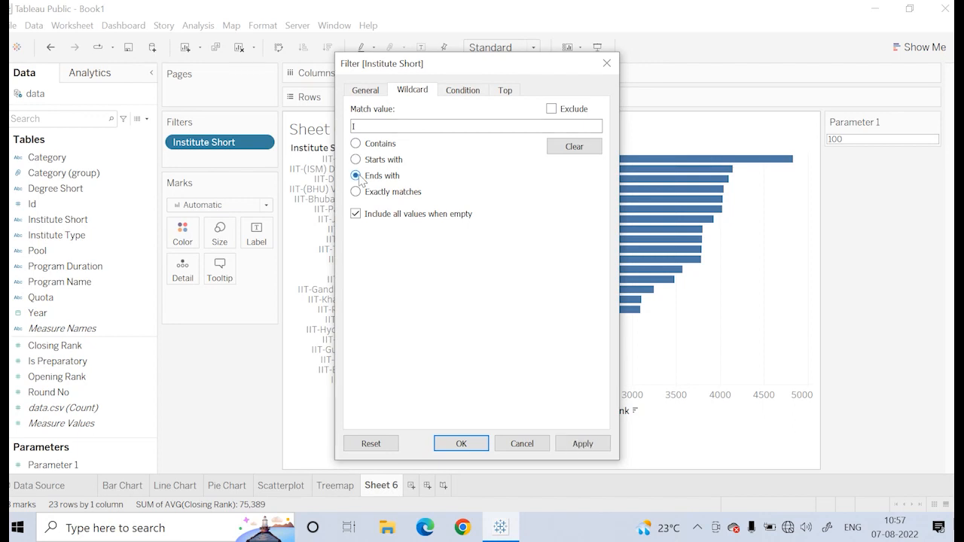
click(373, 124)
key(BackSpace)
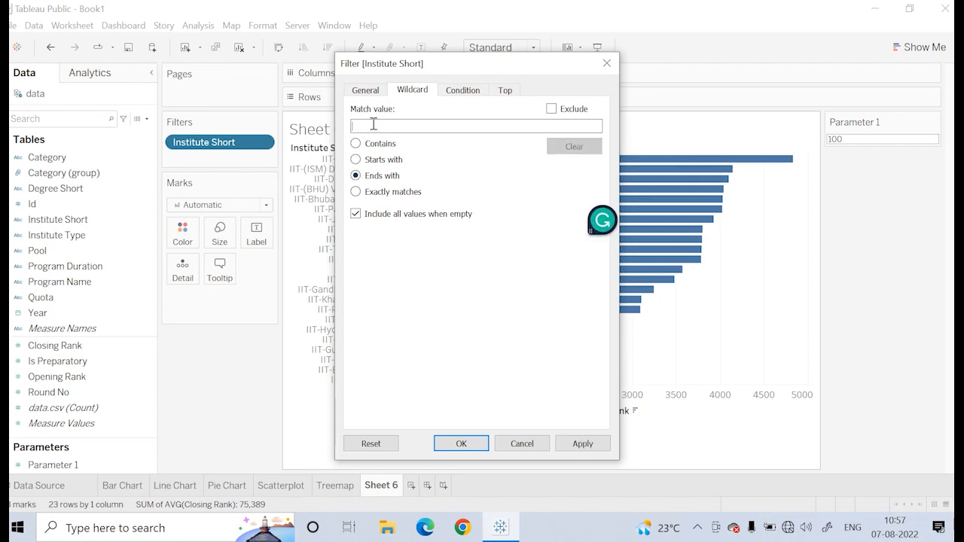
click(357, 160)
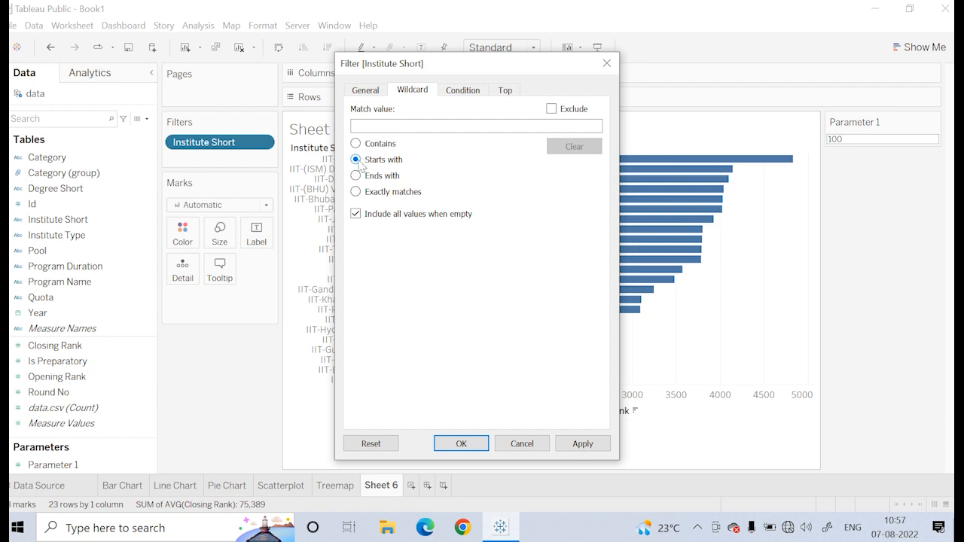
click(356, 176)
text(a)
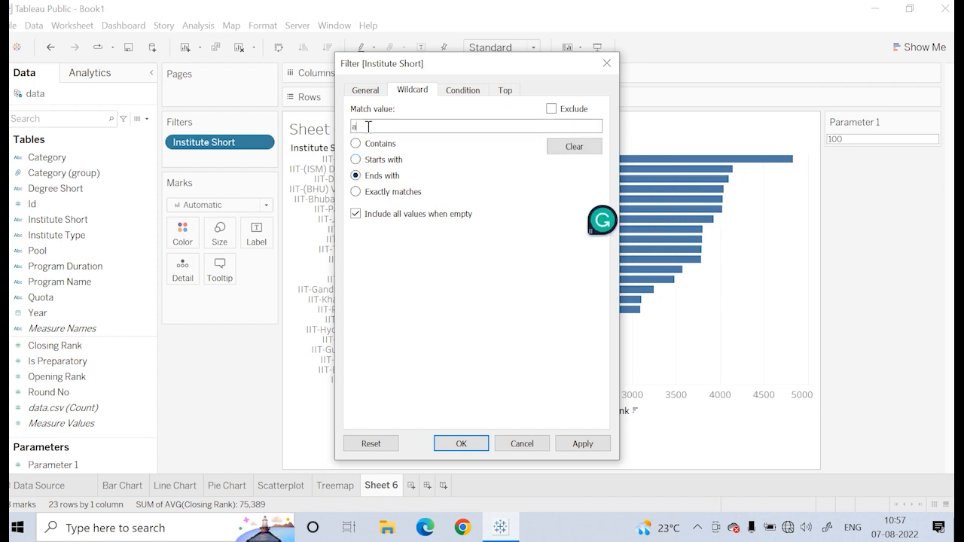
click(581, 444)
click(461, 444)
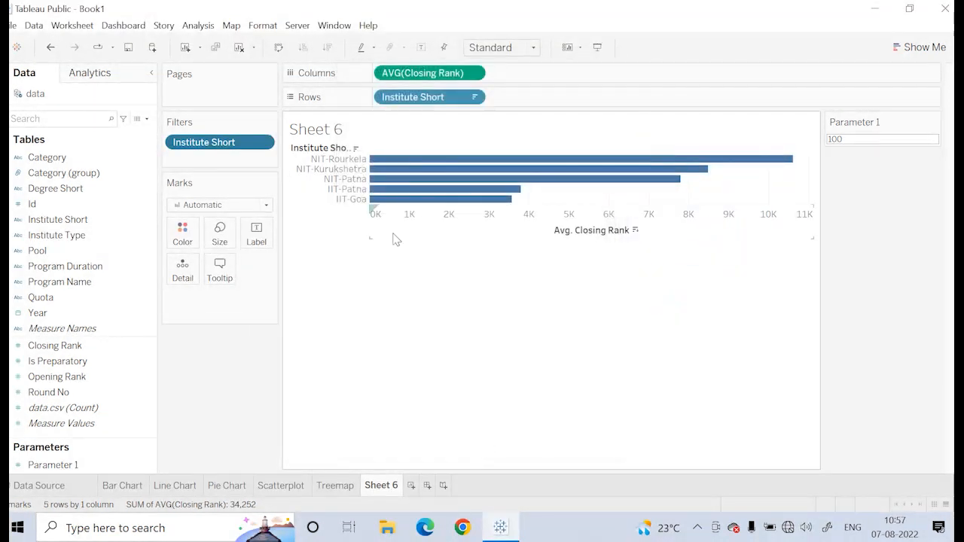
- Review the Institute Short filter's limit, condition, wildcard and overall summary, then close the filter without changing it
mouse_move(392, 164)
click(261, 147)
click(301, 155)
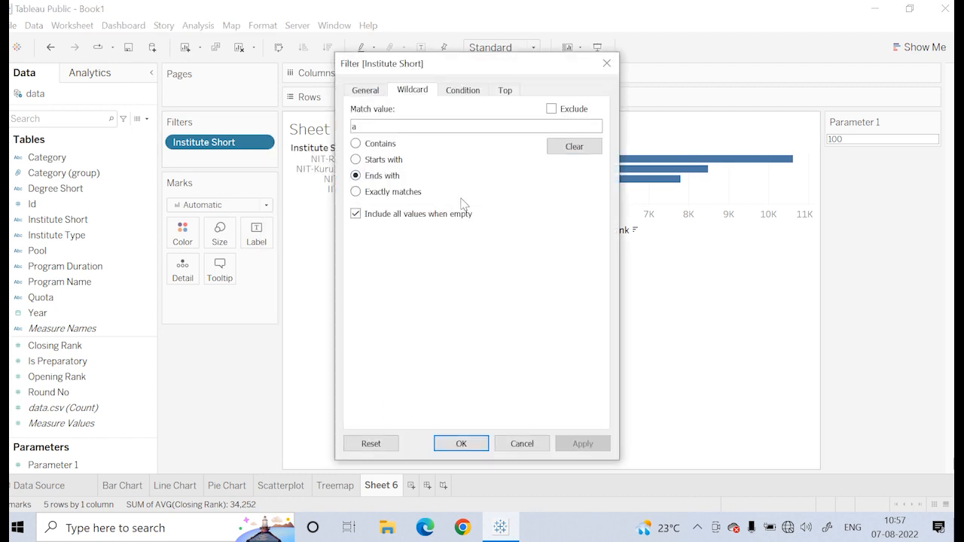
click(504, 91)
click(470, 92)
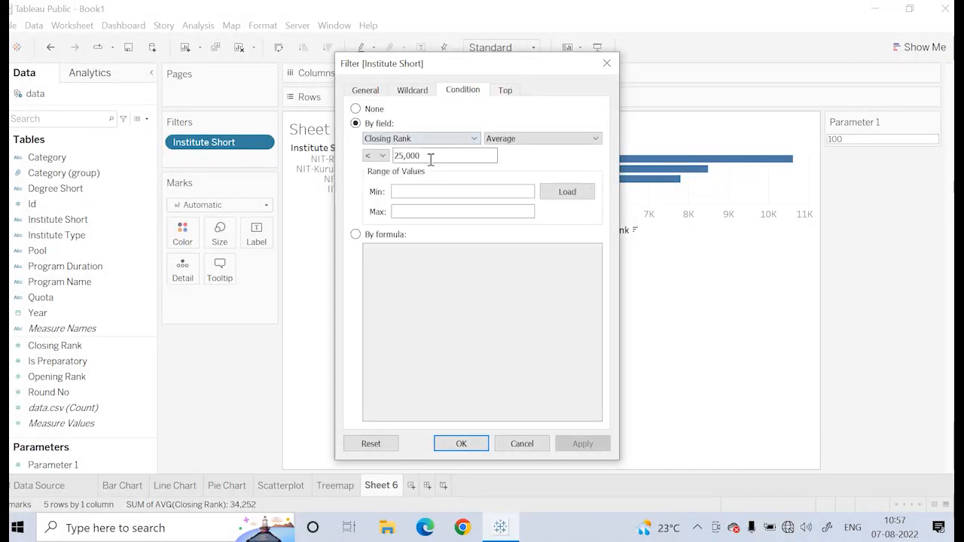
click(424, 93)
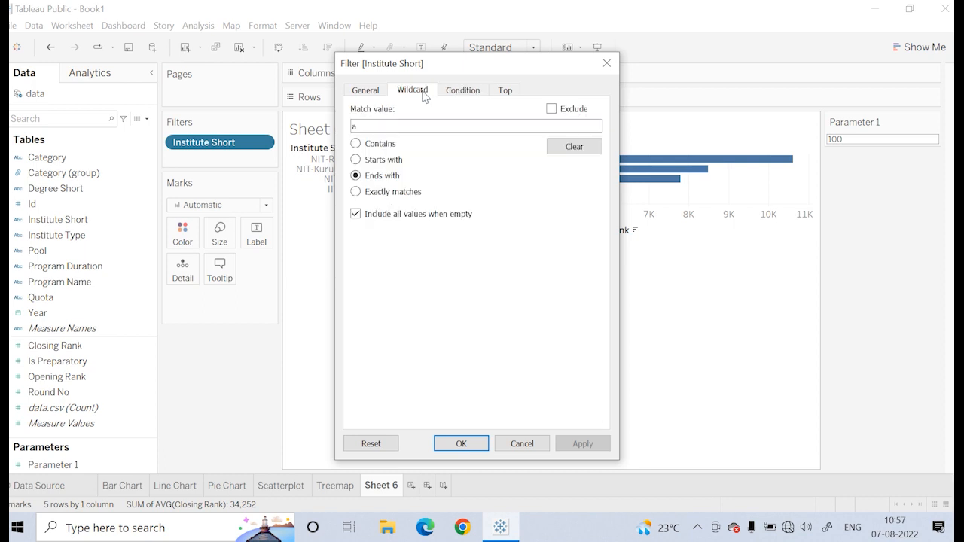
click(366, 92)
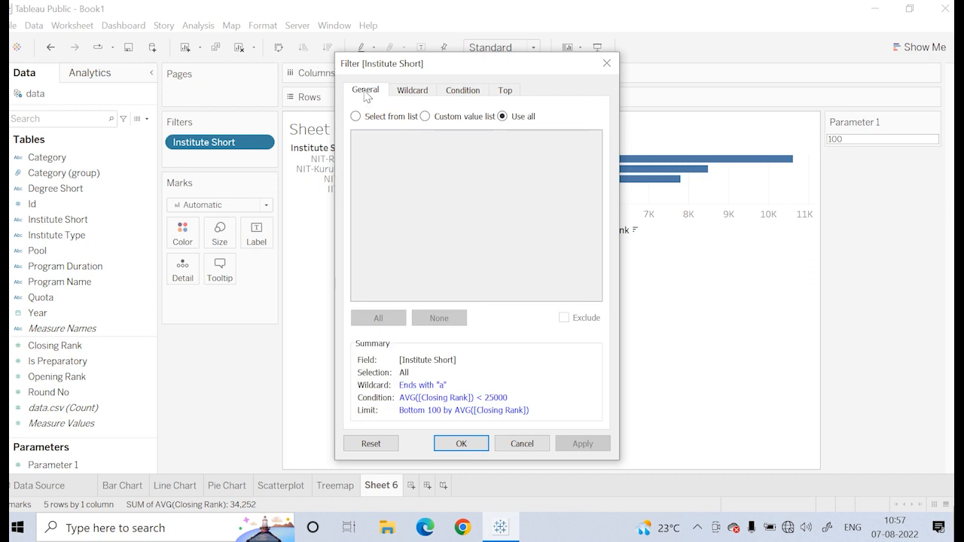
click(608, 66)
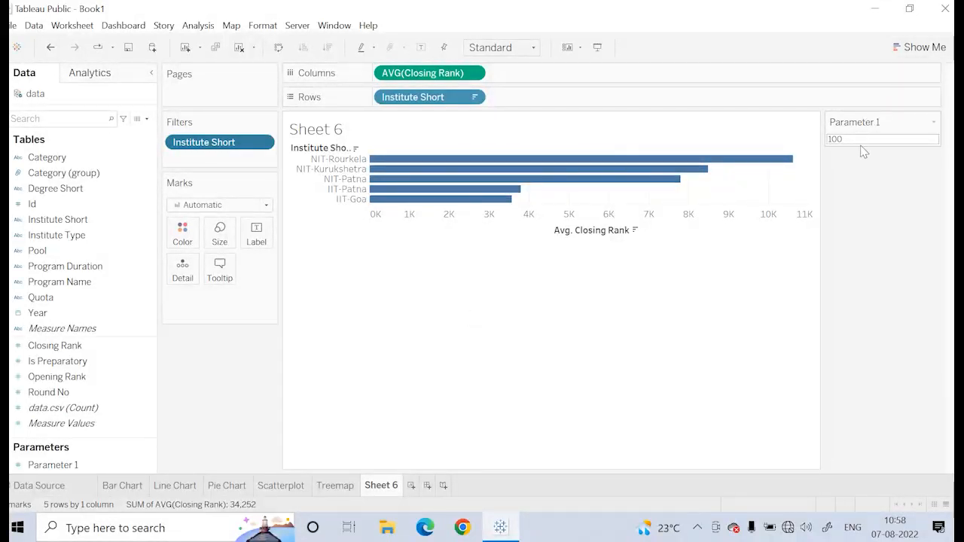
- Set Parameter 1 to 5
double_click(840, 141)
text(5)
key(Return)
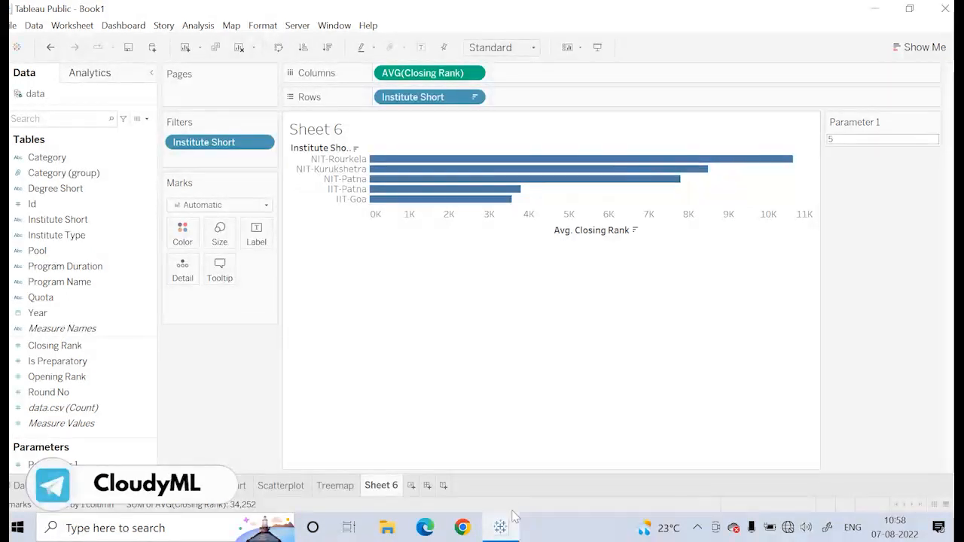
- Add a new worksheet and build a bar chart with Institute Short on rows and Closing Rank on columns
click(412, 486)
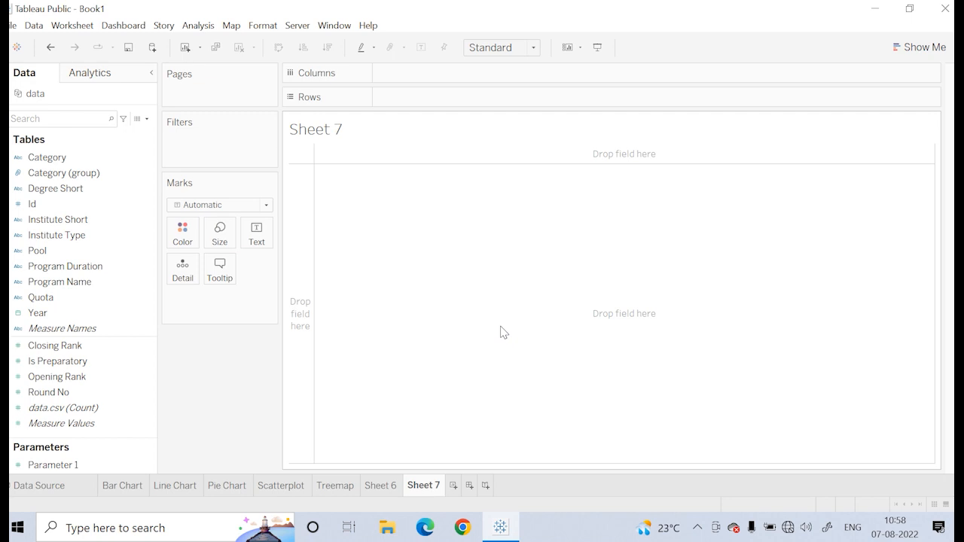
click(87, 221)
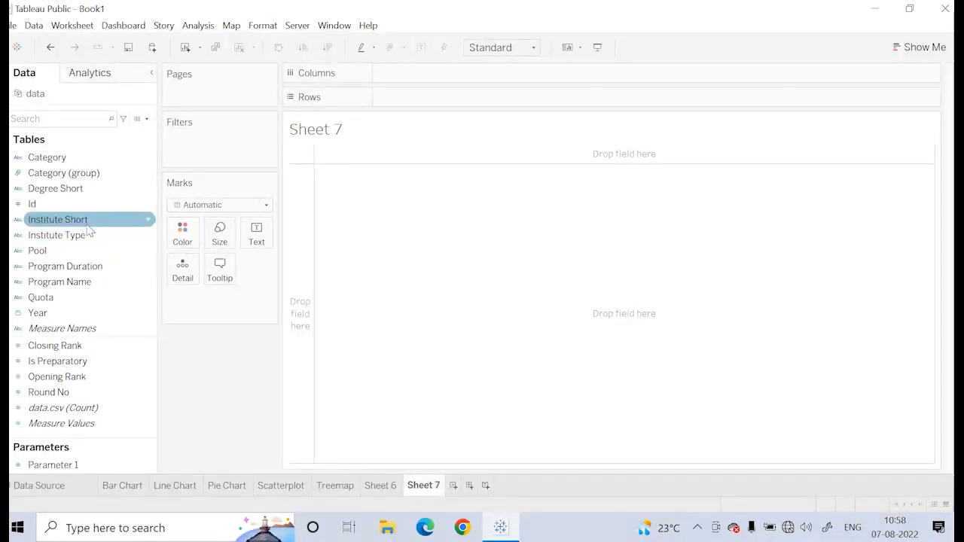
mouse_move(87, 221)
mouse_down()
mouse_move(373, 122)
mouse_move(426, 92)
mouse_move(424, 112)
mouse_up()
mouse_move(68, 351)
mouse_down()
mouse_move(393, 114)
mouse_move(414, 54)
mouse_move(422, 73)
mouse_up()
- Aggregate Closing Rank as an average and sort the institutes in descending order
click(474, 72)
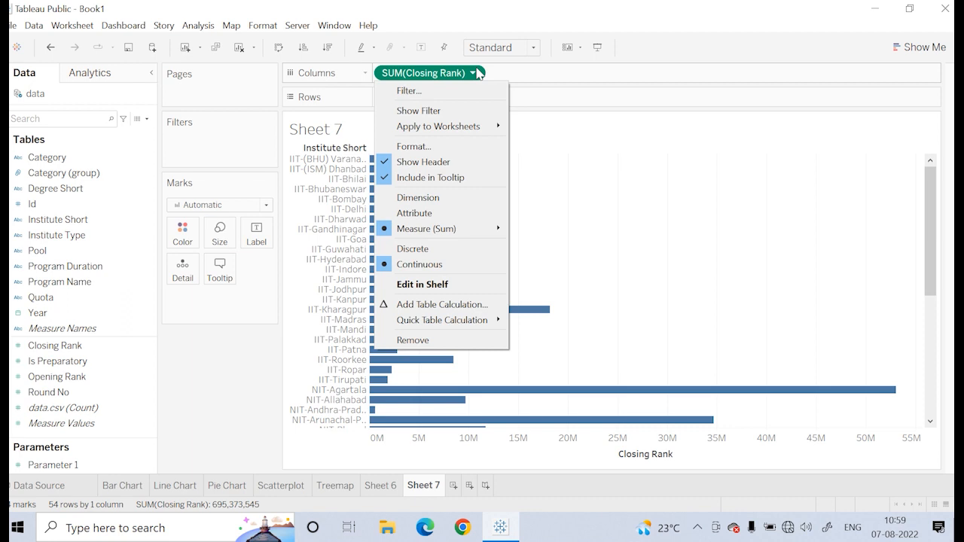
mouse_move(472, 236)
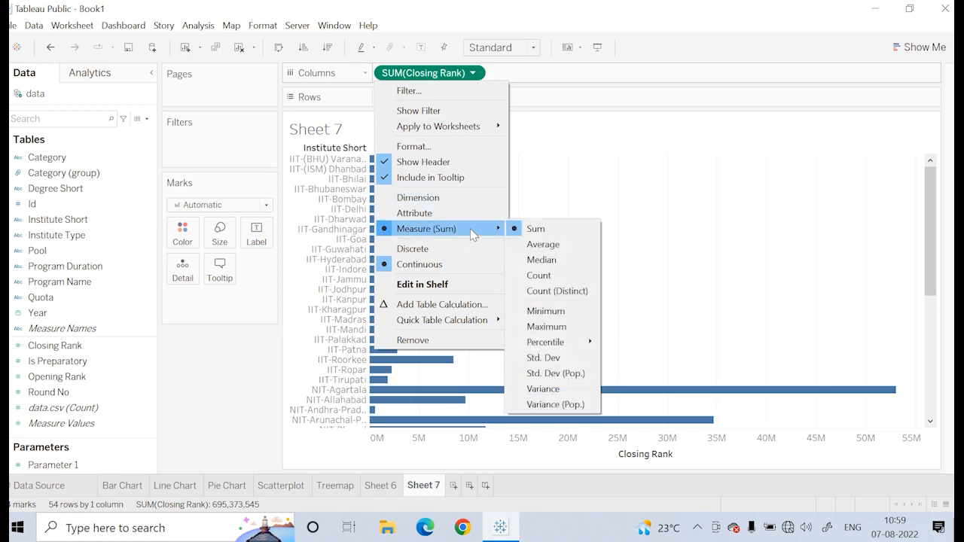
click(555, 245)
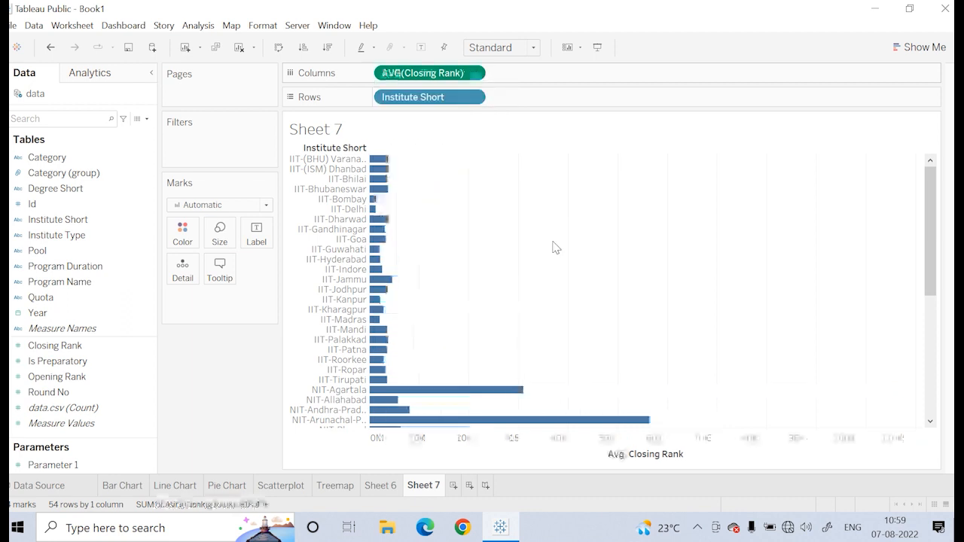
click(327, 48)
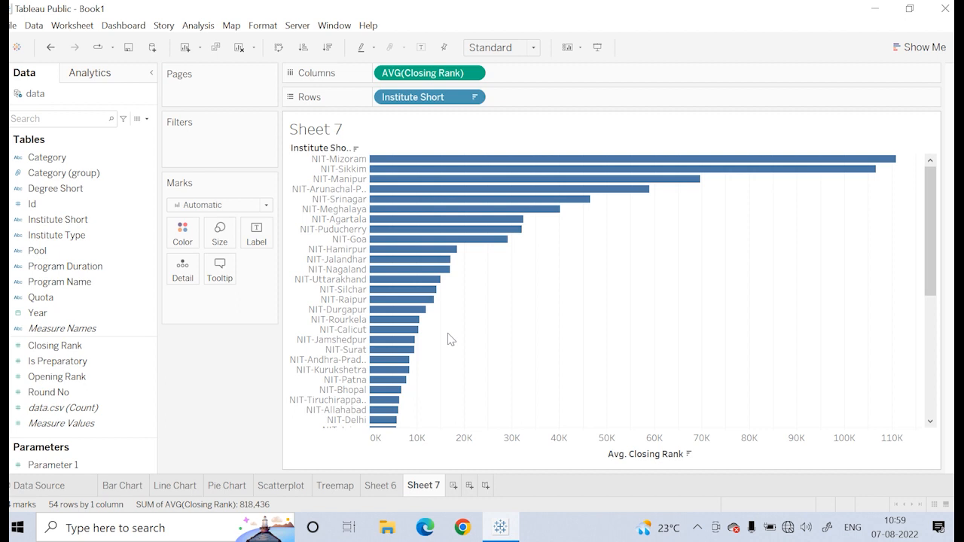
- Start creating a set from Institute Short that uses all of its values
click(144, 220)
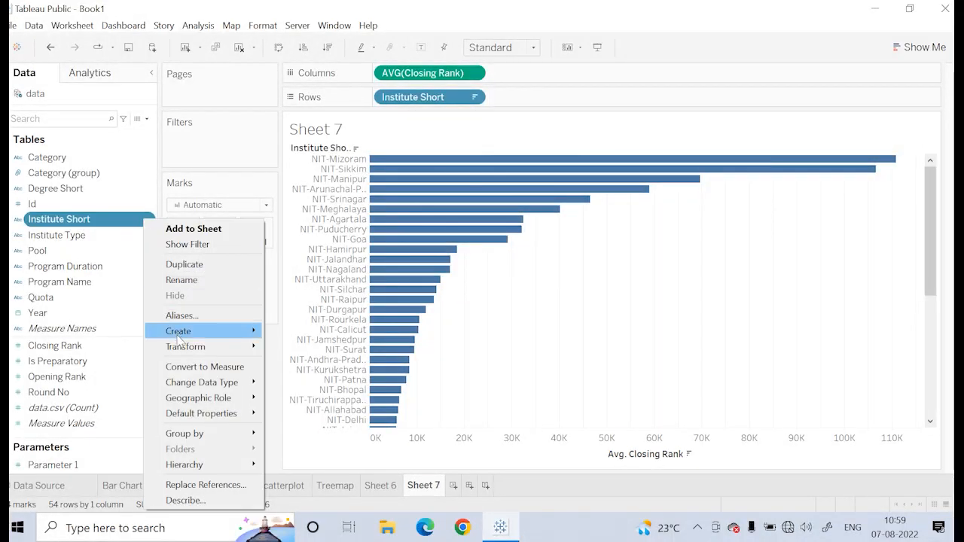
mouse_move(192, 338)
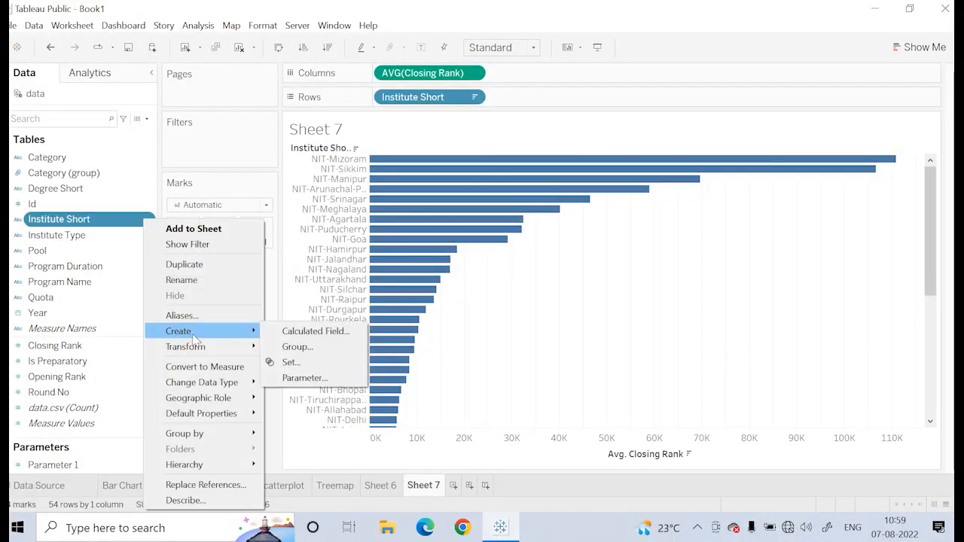
click(321, 364)
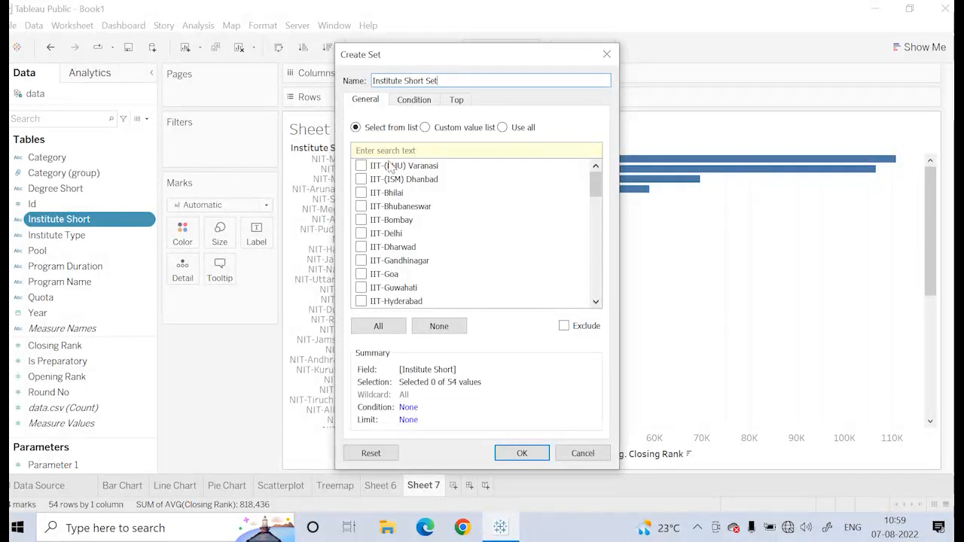
click(502, 127)
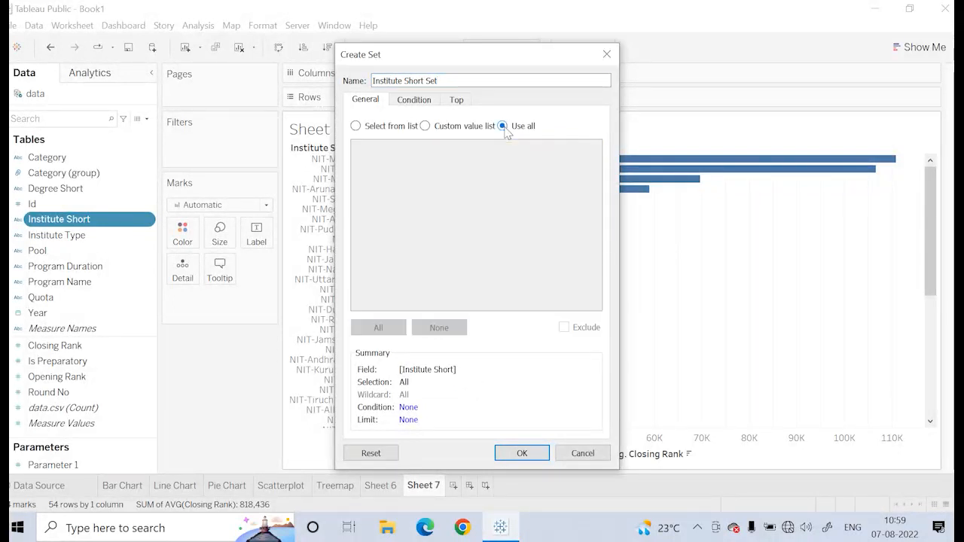
click(457, 101)
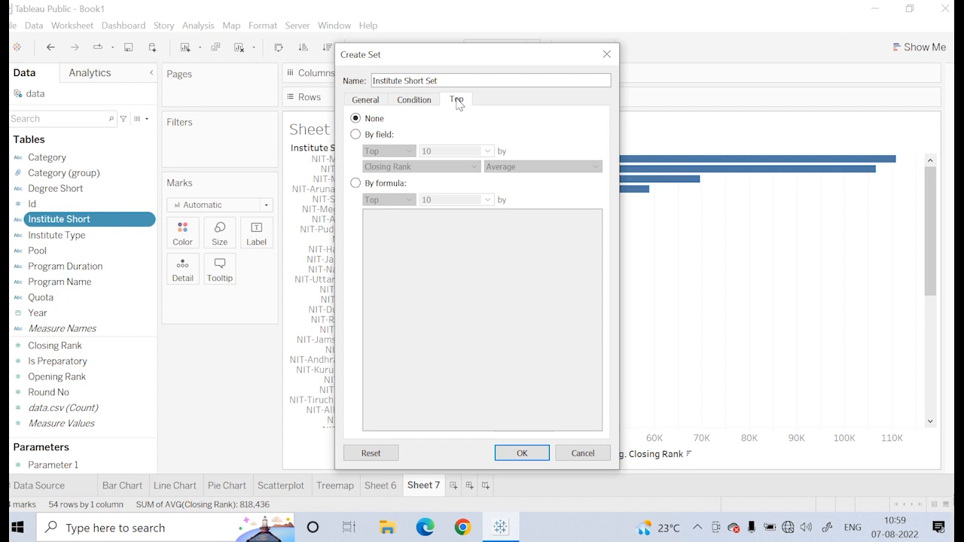
click(356, 135)
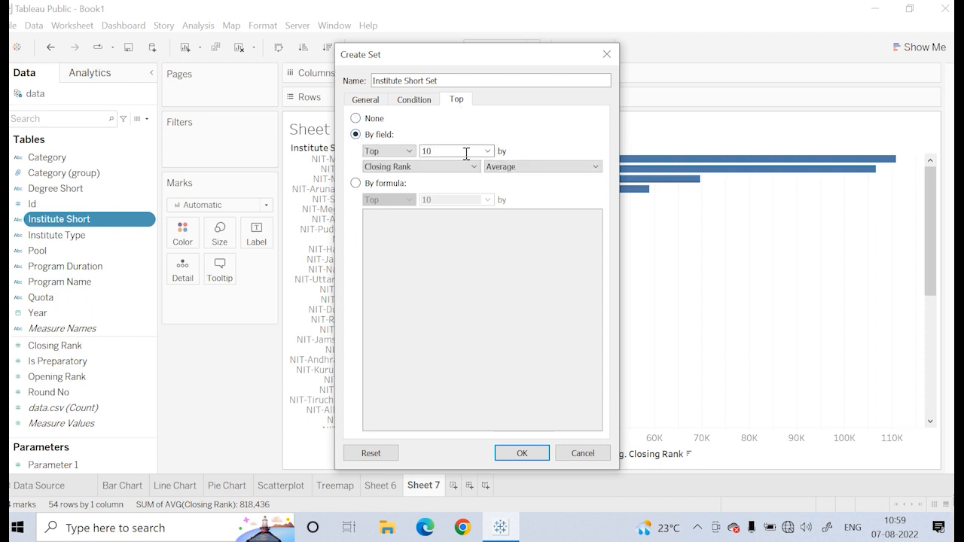
click(357, 119)
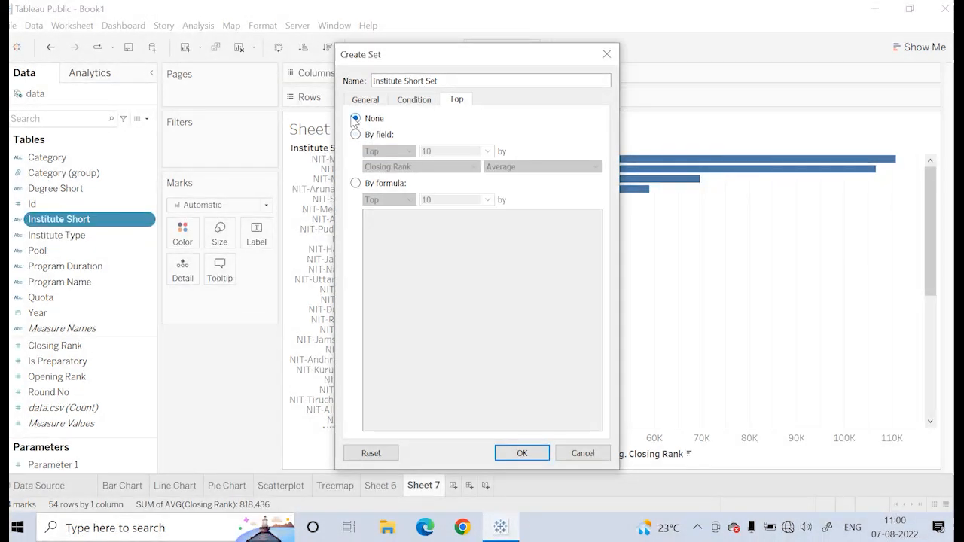
- Create the Institute Short set with the condition average Closing Rank < 50,000 and colour the bars by set membership
click(412, 101)
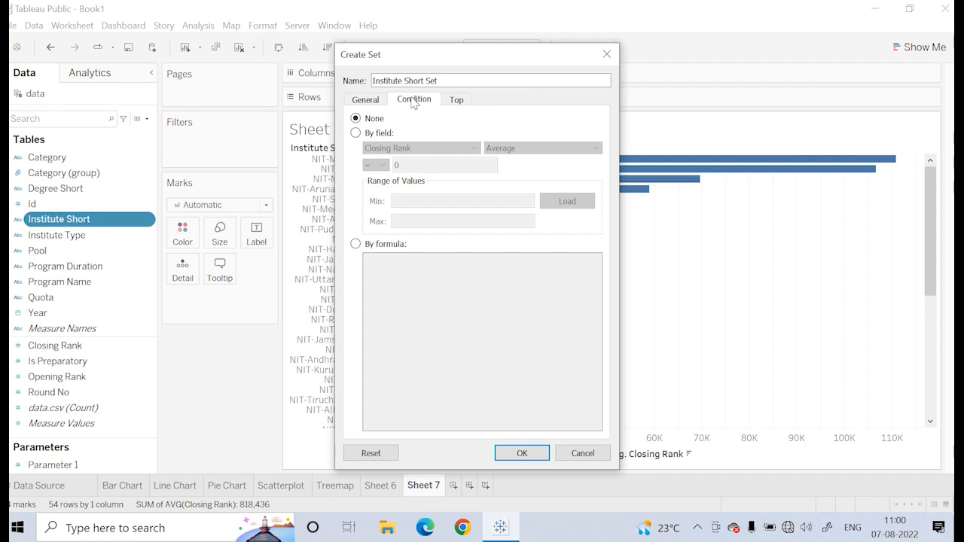
click(355, 134)
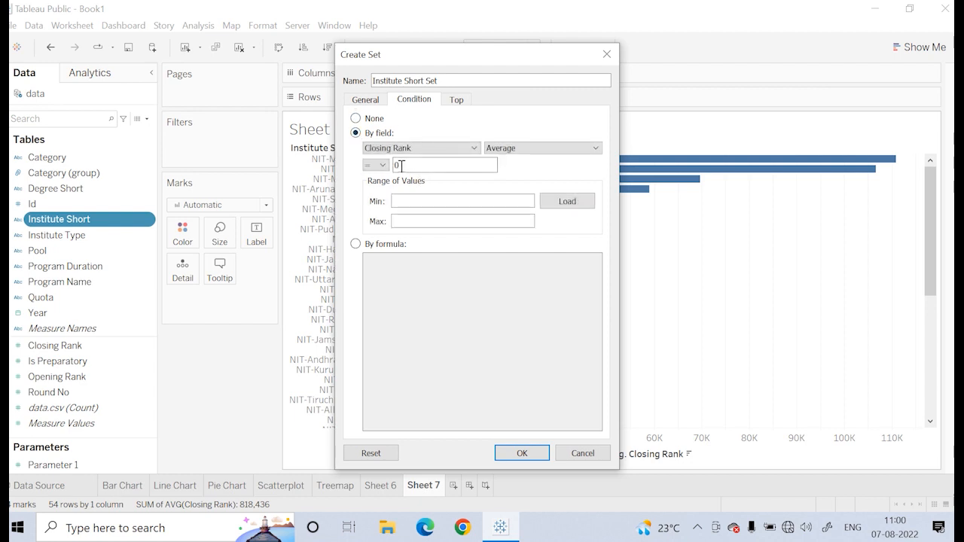
click(566, 200)
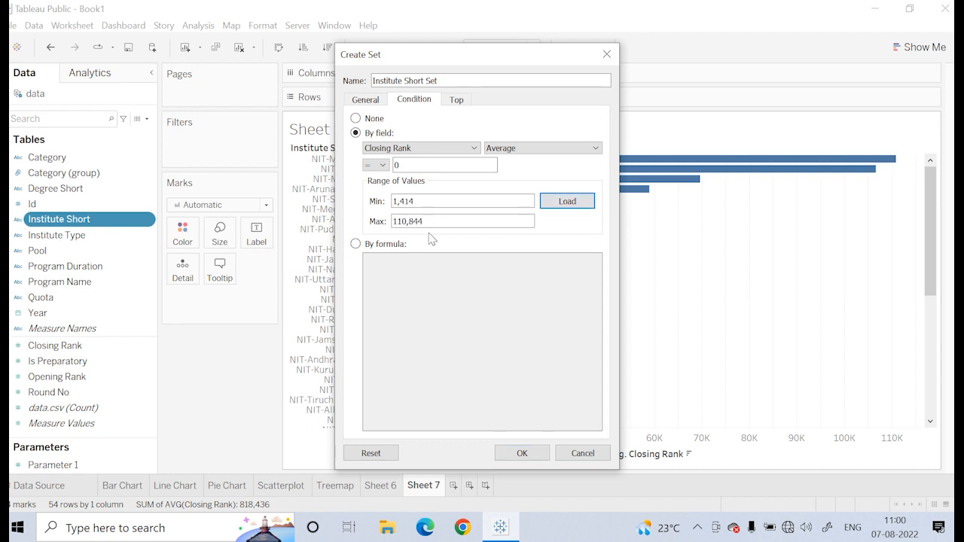
click(386, 167)
click(371, 202)
click(414, 167)
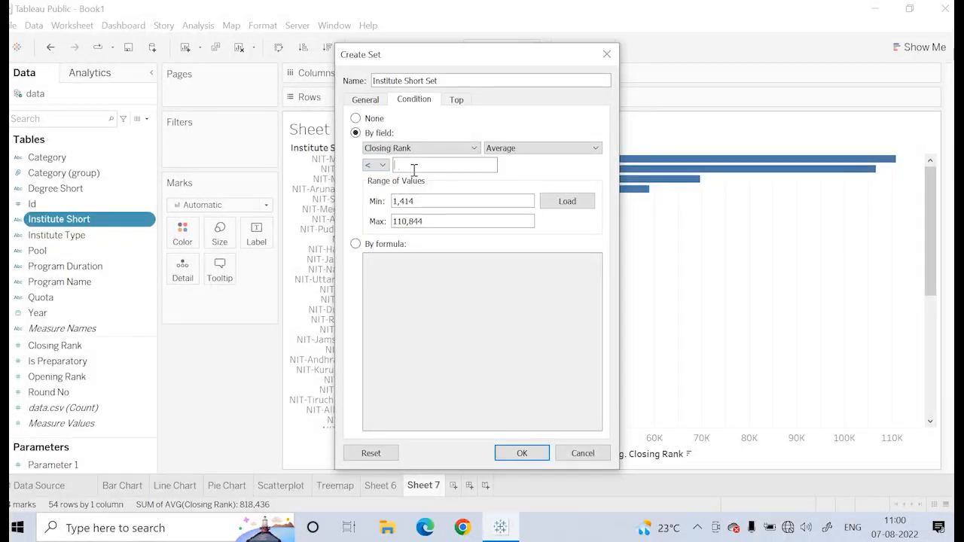
text(50,000)
click(531, 450)
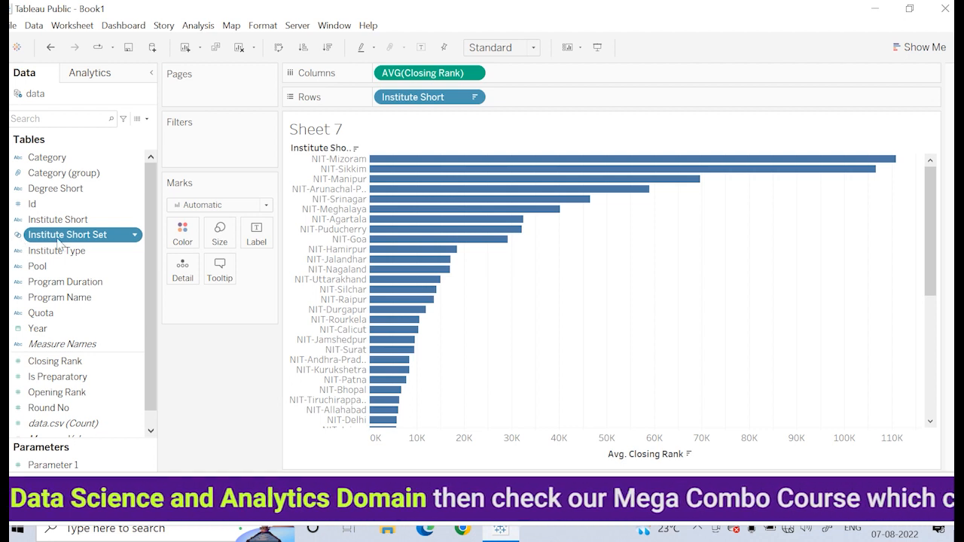
drag(66, 241, 181, 235)
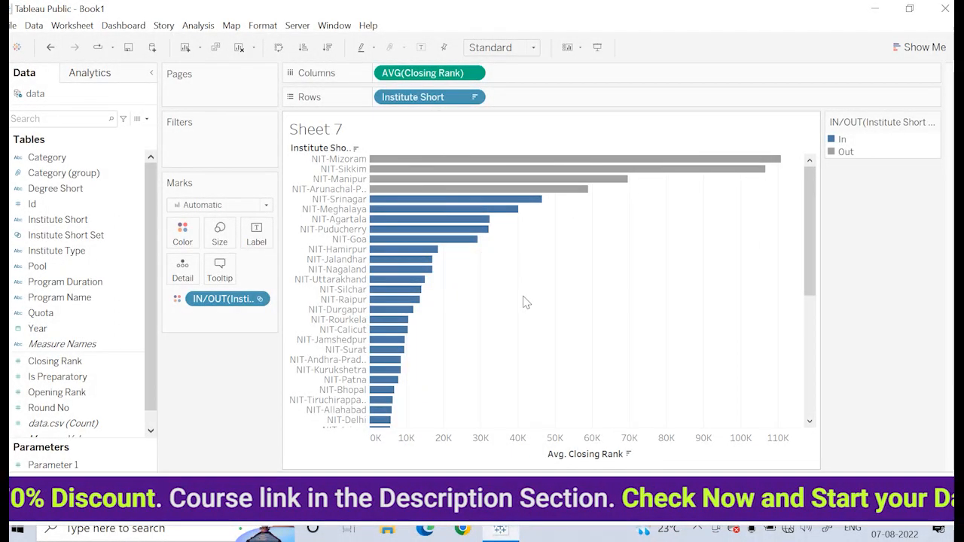
- Edit the Institute Short Set so its condition is average Closing Rank < 25,000
click(83, 332)
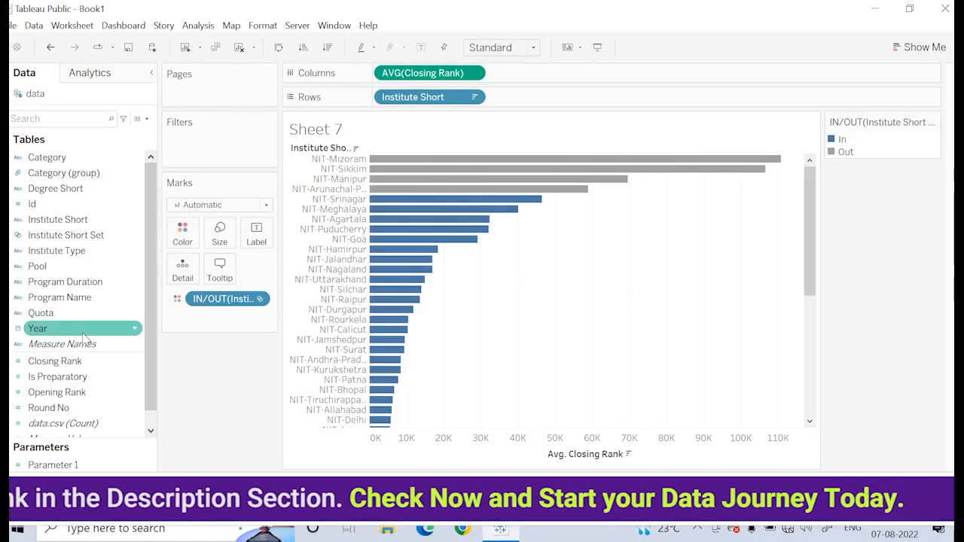
click(85, 299)
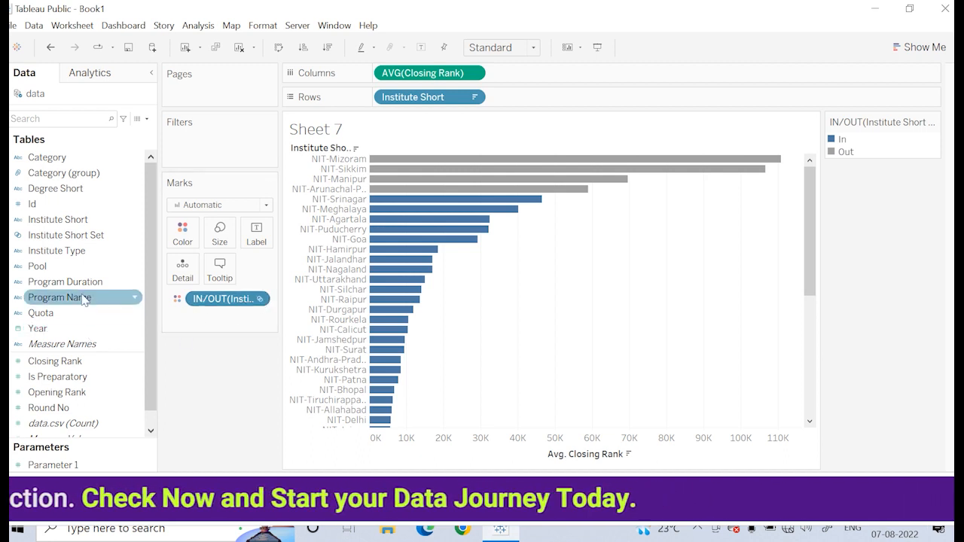
click(120, 250)
click(124, 236)
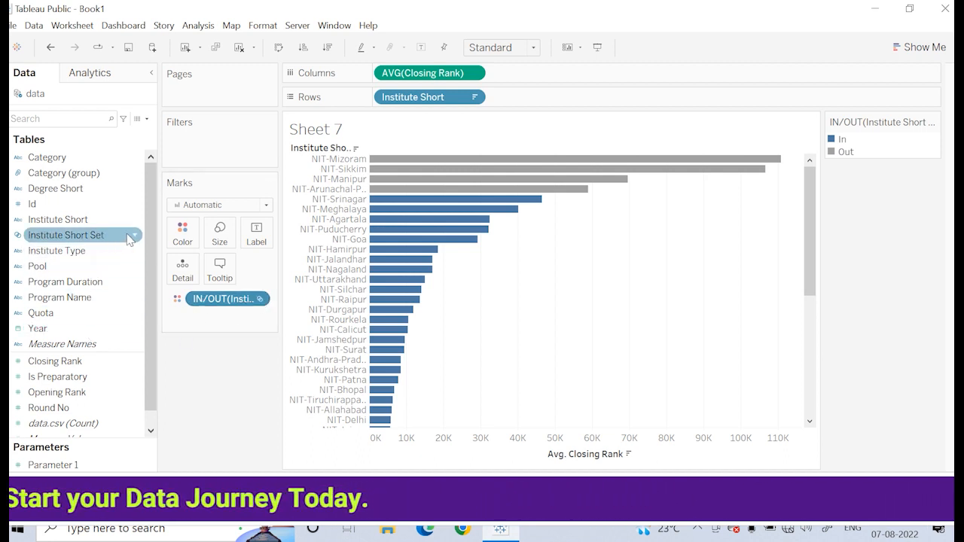
right_click(129, 238)
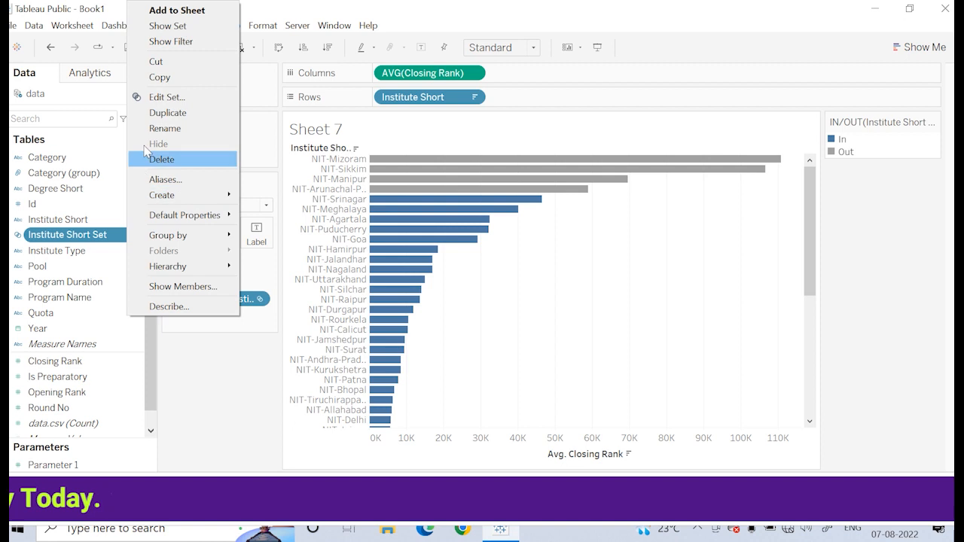
click(166, 96)
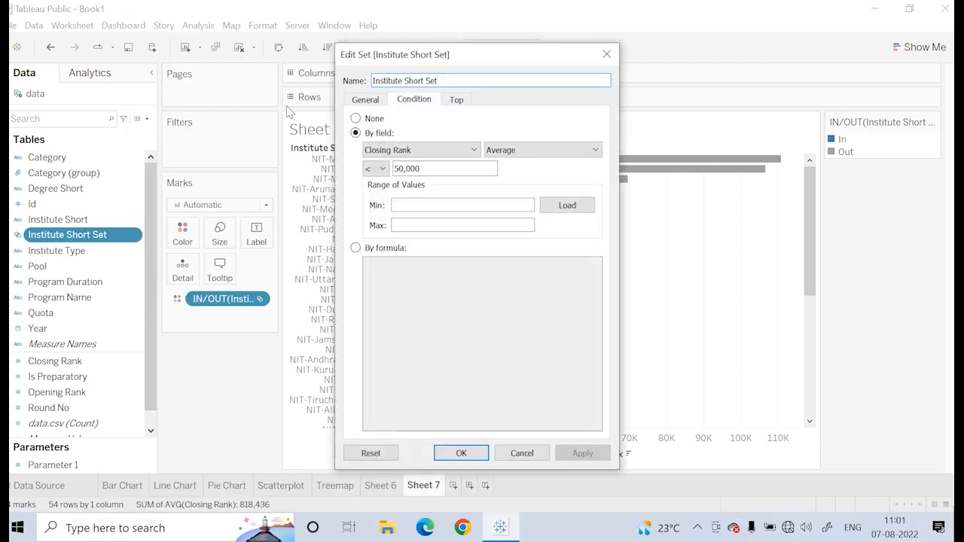
double_click(431, 168)
key(BackSpace)
key(BackSpace)
key(BackSpace)
key(BackSpace)
text(25000)
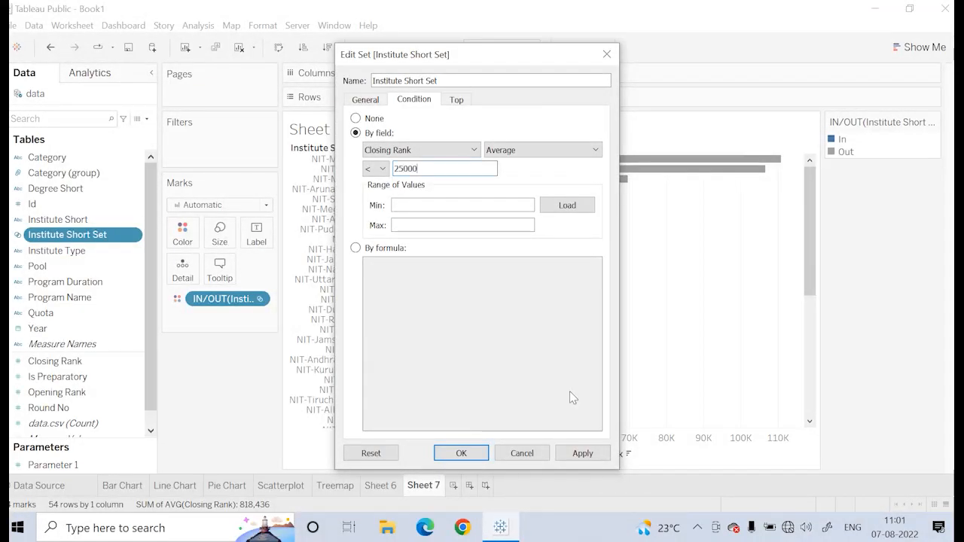
click(583, 452)
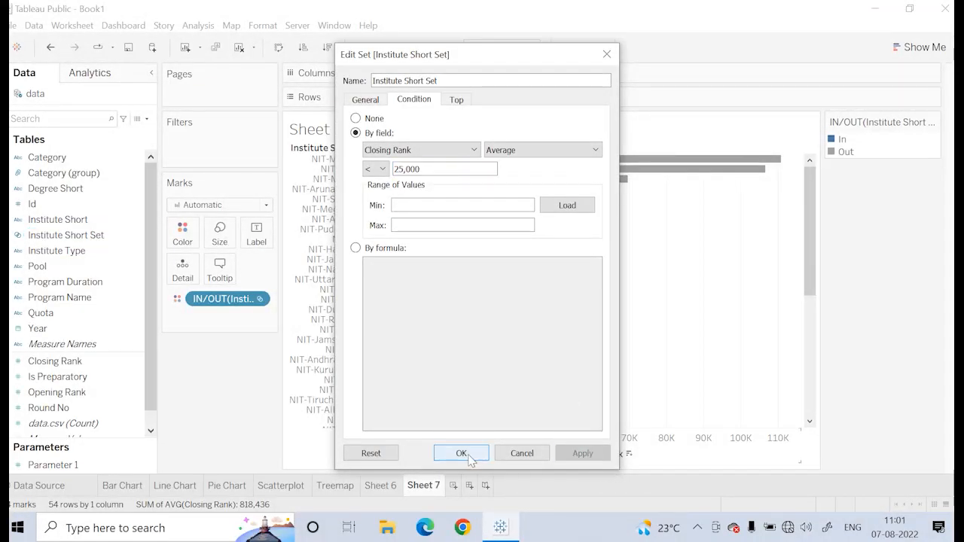
click(460, 452)
- Examine the average closing ranks of institutes inside and outside the set in the bar chart
mouse_move(399, 256)
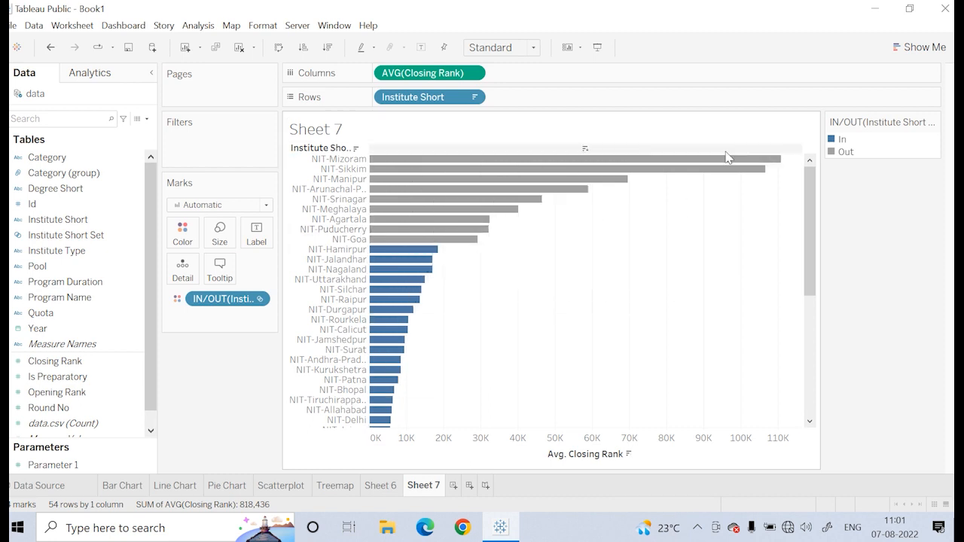
mouse_move(389, 332)
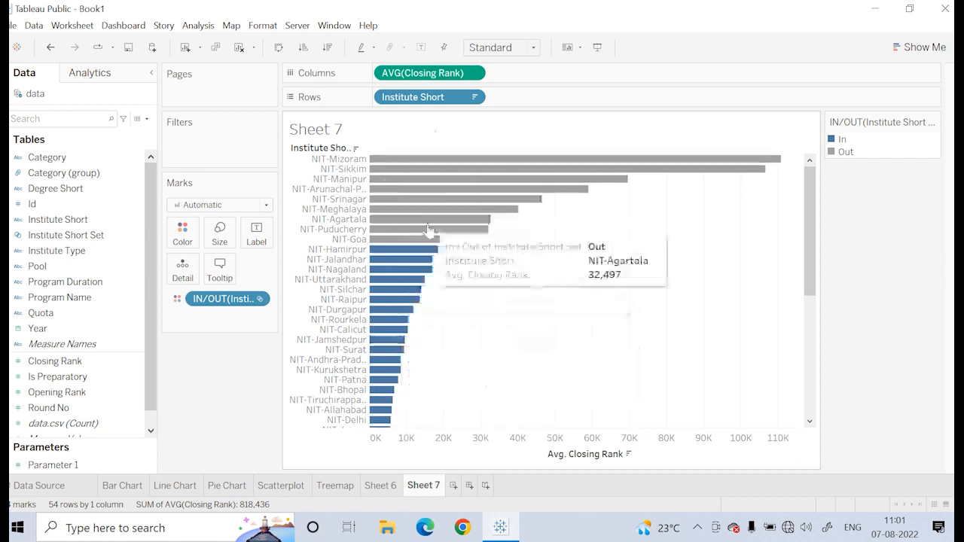
mouse_move(435, 219)
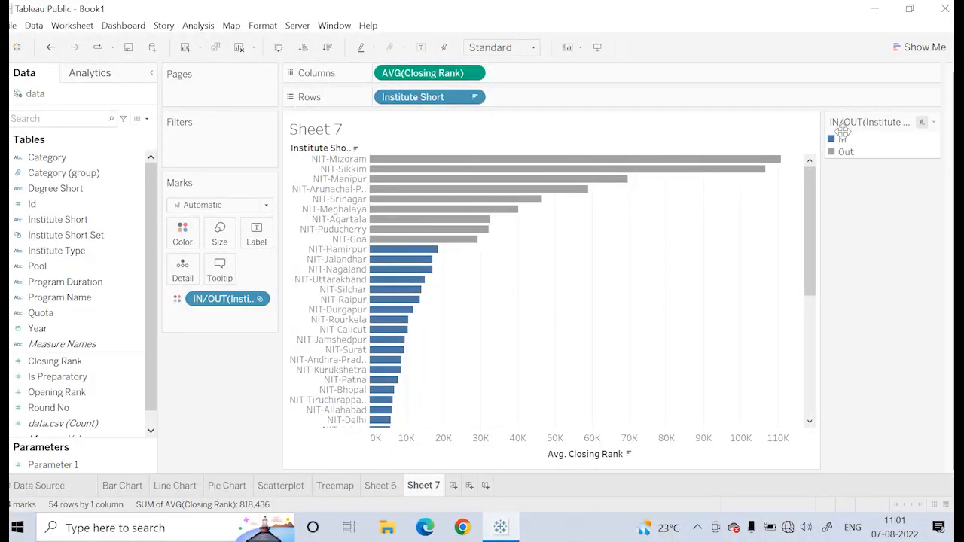
mouse_move(396, 275)
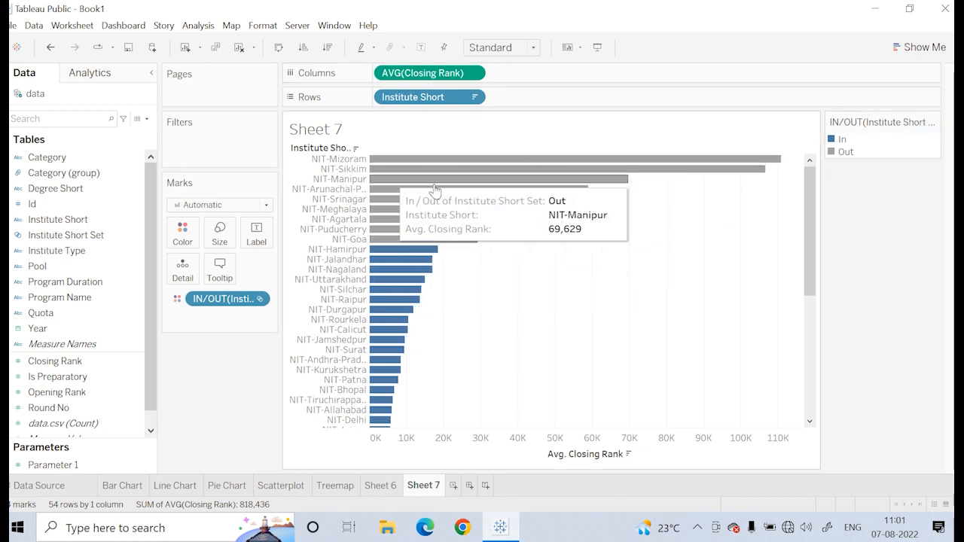
mouse_move(433, 252)
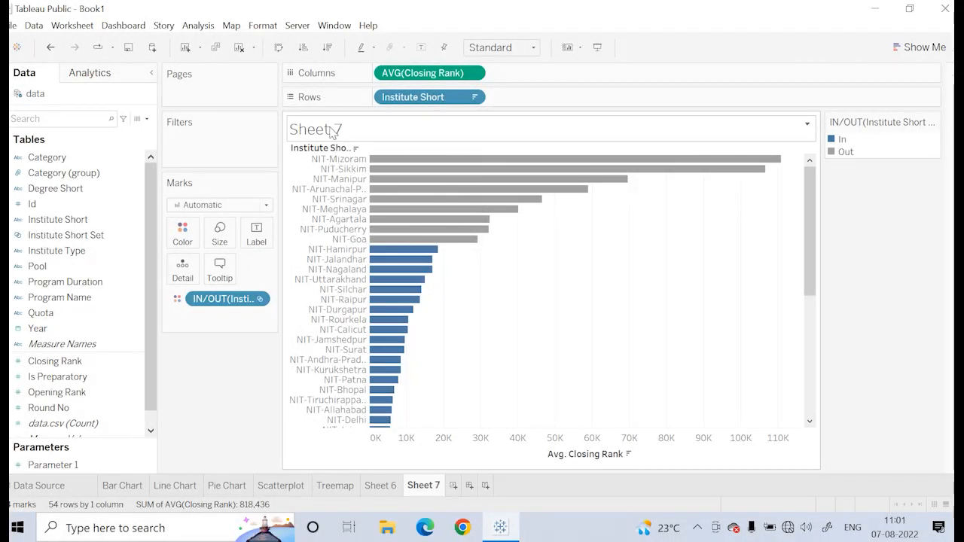
mouse_move(397, 357)
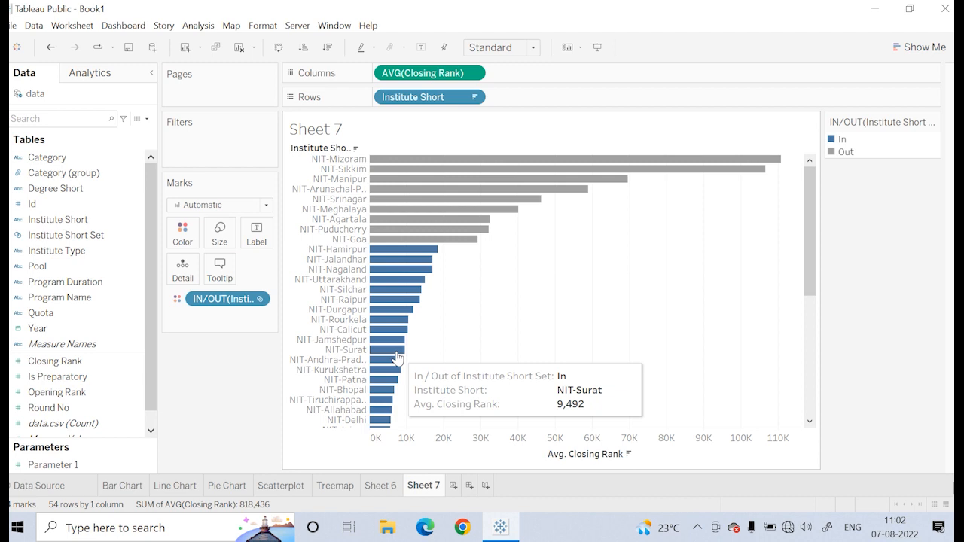
- Add a new worksheet and start creating a calculated field
click(455, 486)
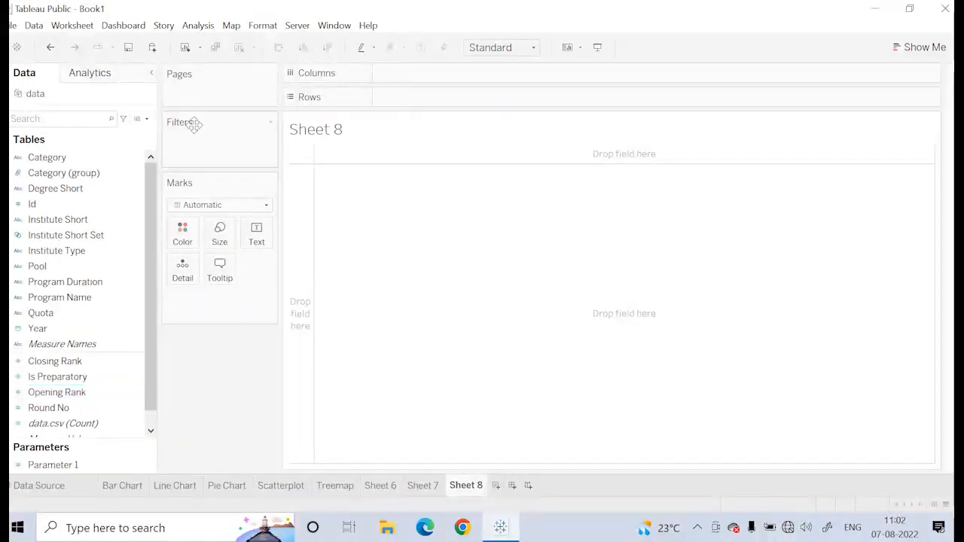
click(148, 119)
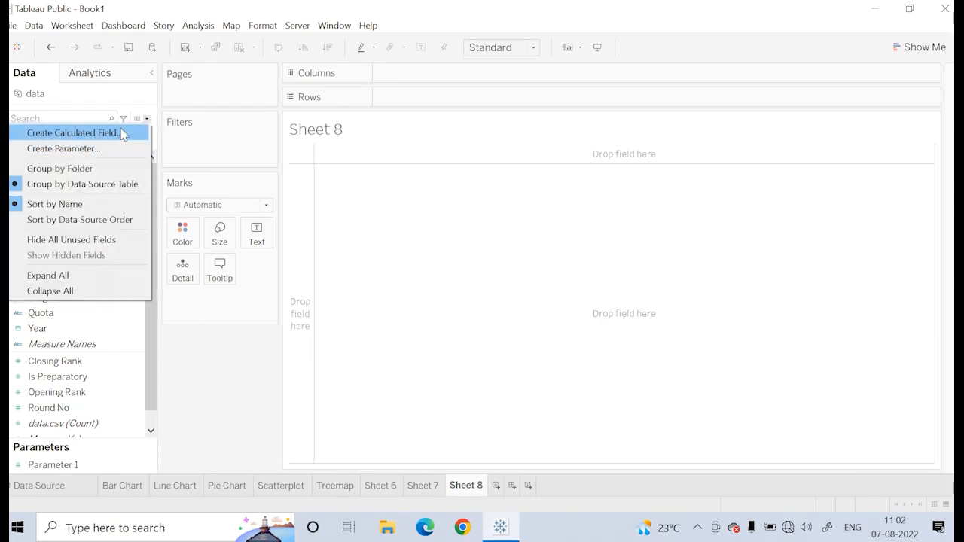
click(123, 134)
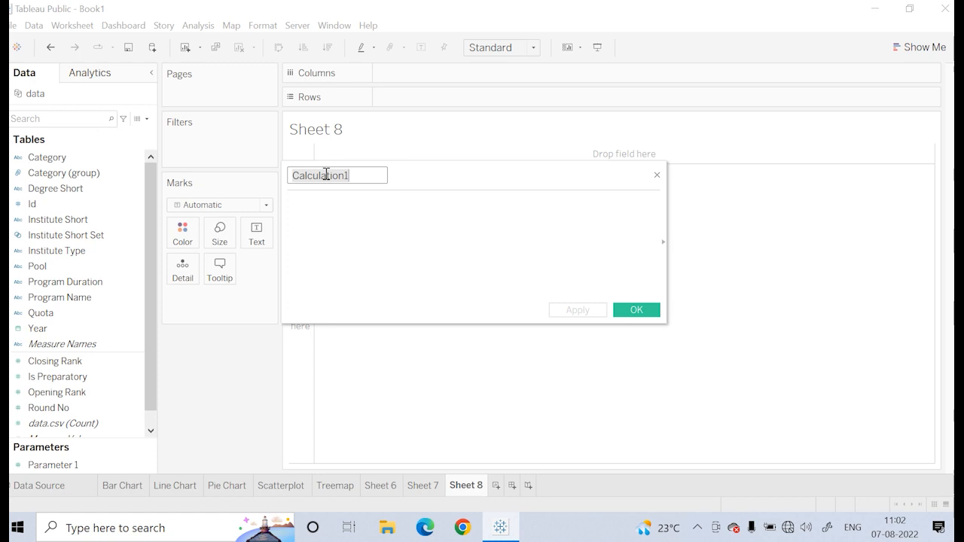
click(310, 201)
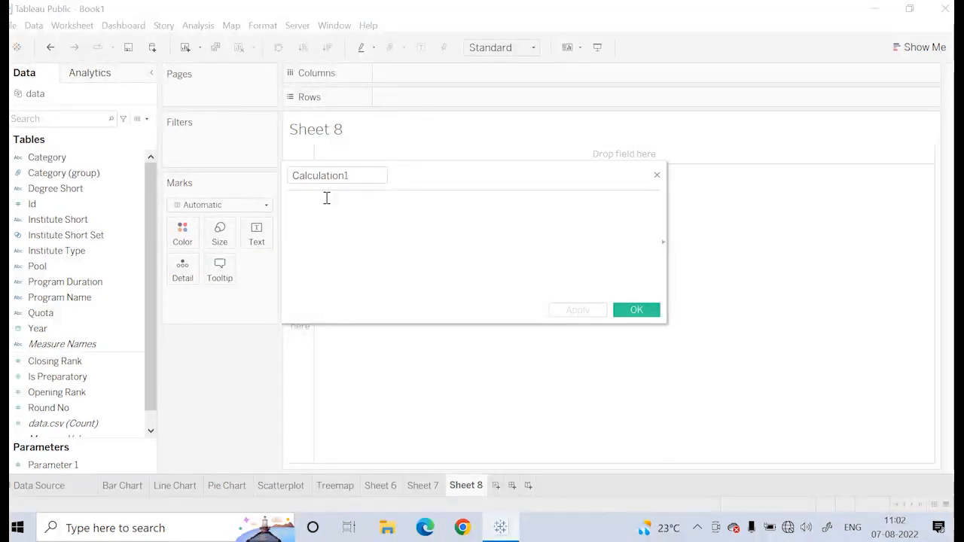
text(op)
key(BackSpace)
key(BackSpace)
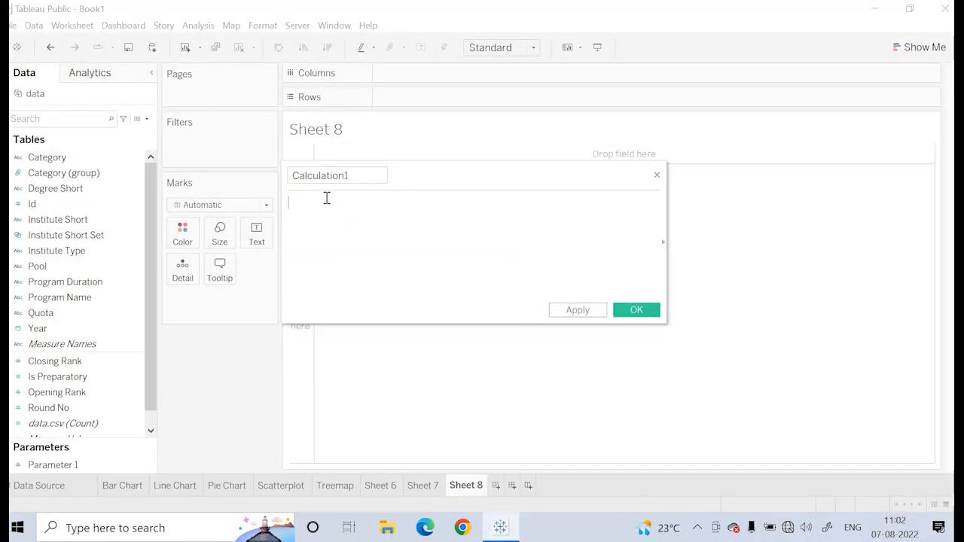
text(clos)
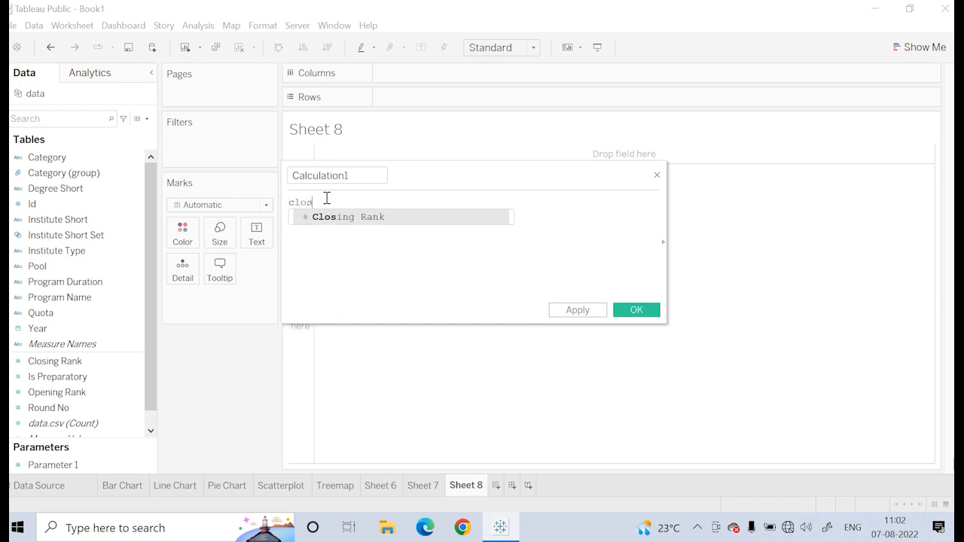
click(347, 218)
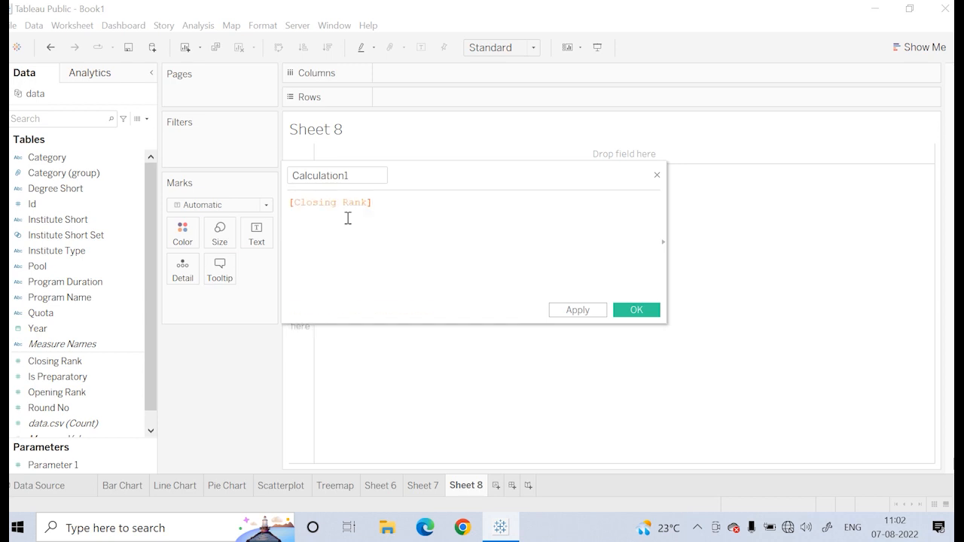
text(-open)
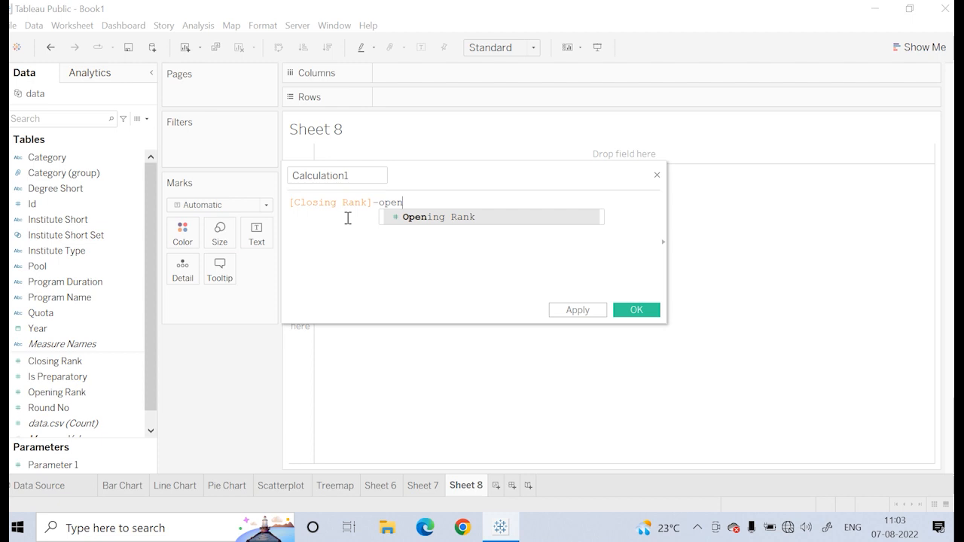
click(433, 217)
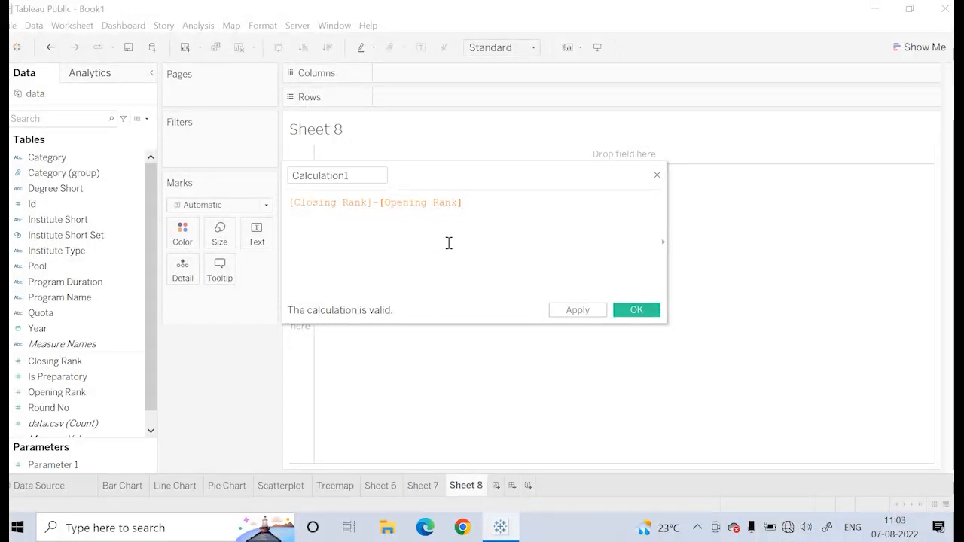
key(BackSpace)
key(BackSpace)
key(BackSpace)
key(BackSpace)
key(BackSpace)
key(BackSpace)
key(BackSpace)
key(BackSpace)
key(BackSpace)
key(BackSpace)
key(BackSpace)
key(BackSpace)
key(BackSpace)
key(BackSpace)
key(BackSpace)
key(BackSpace)
key(BackSpace)
key(BackSpace)
key(BackSpace)
key(BackSpace)
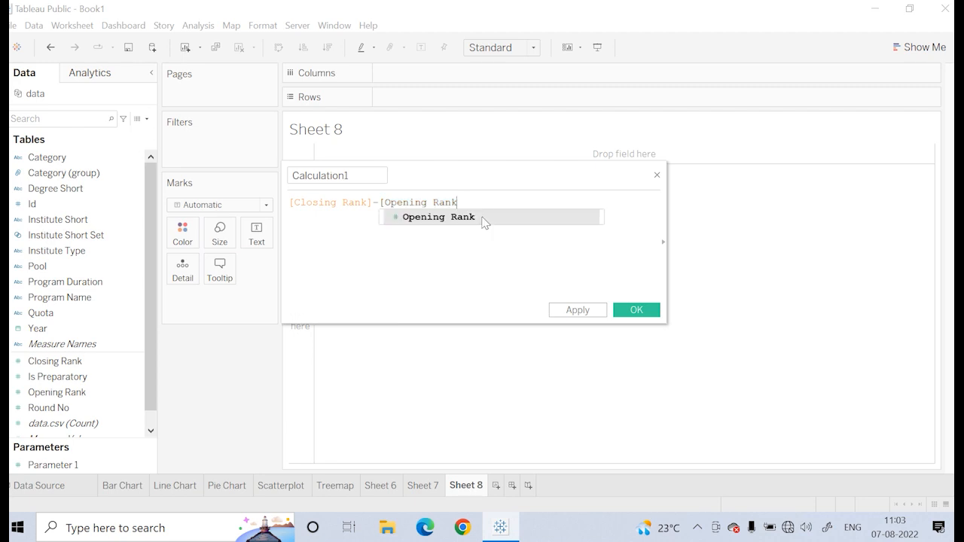
key(BackSpace)
key(BackSpace)
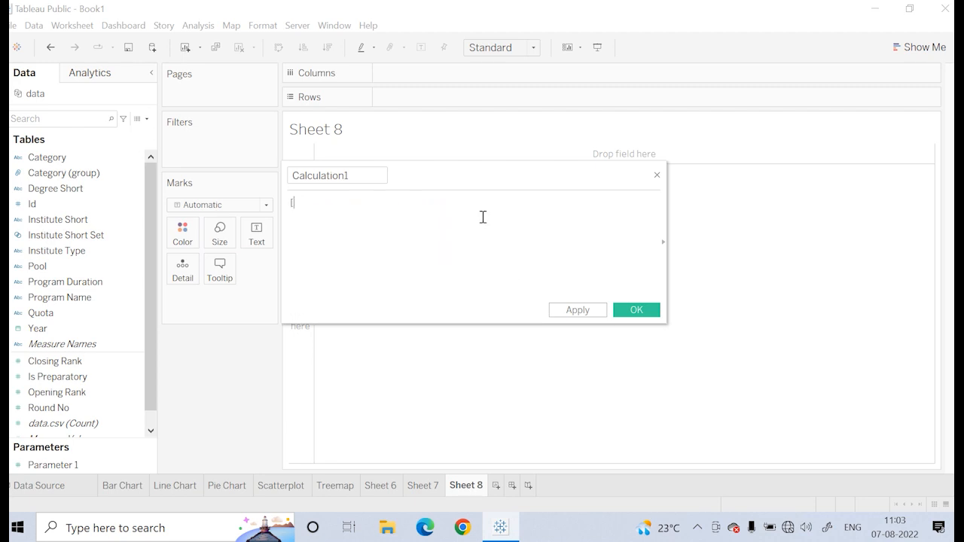
- Enter [Closing Rank]-[Opening Rank] as the calculated field's formula and apply it
text(cl)
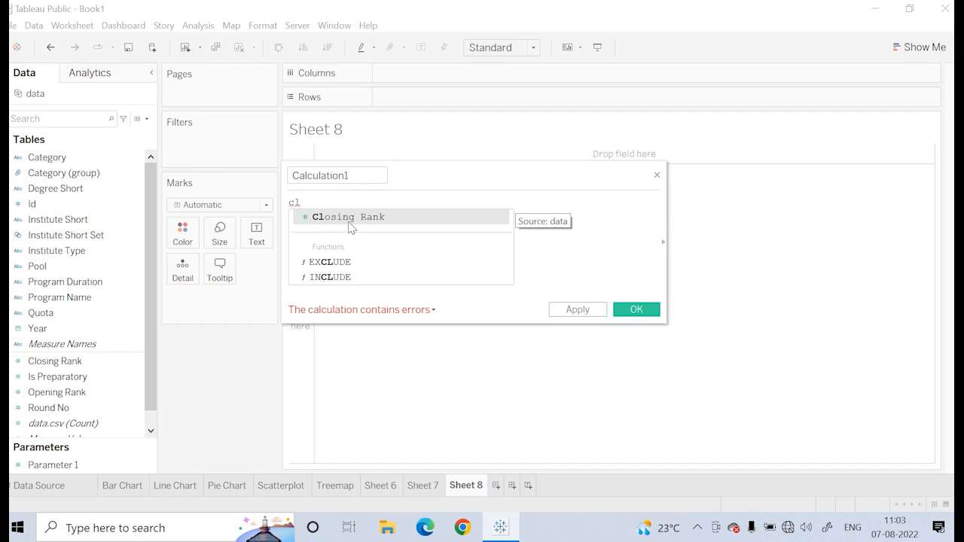
click(350, 223)
text(-)
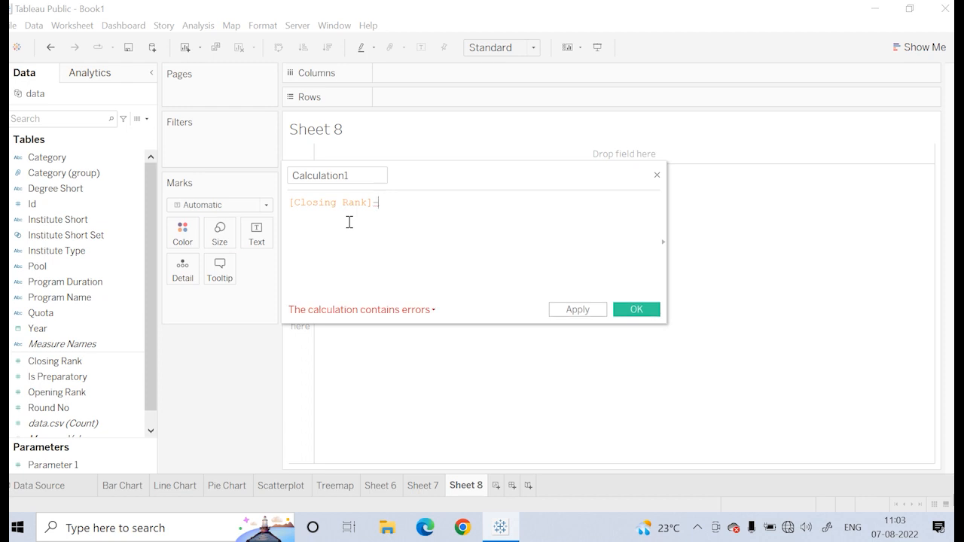
text(op)
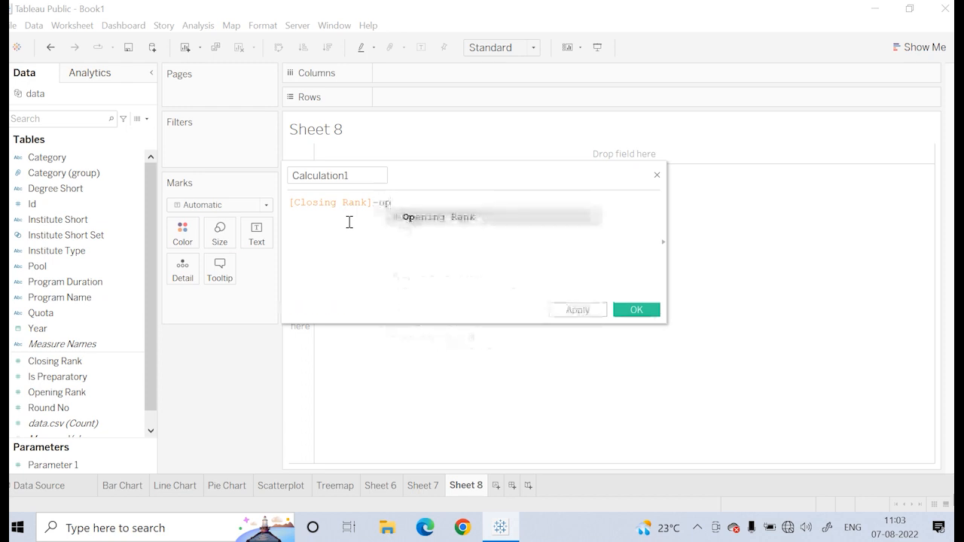
click(456, 220)
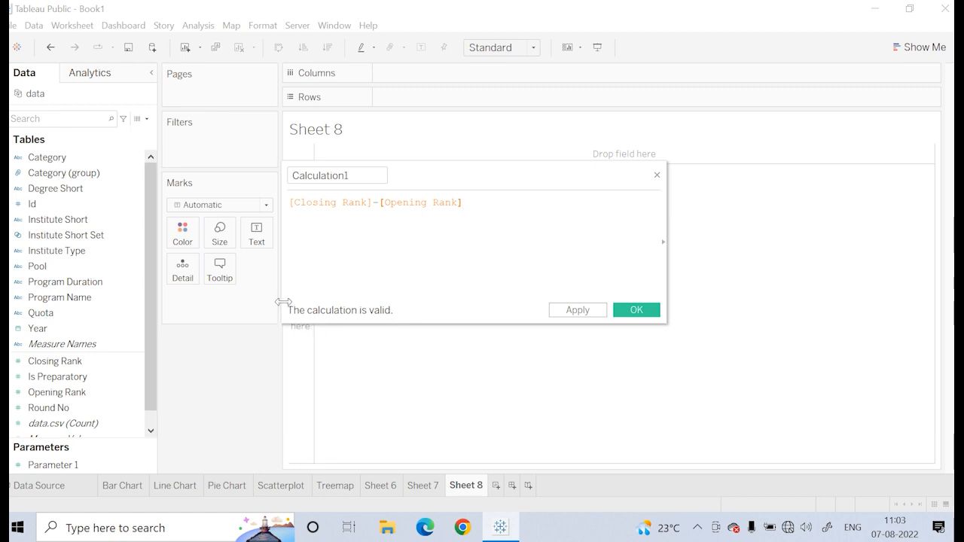
click(577, 315)
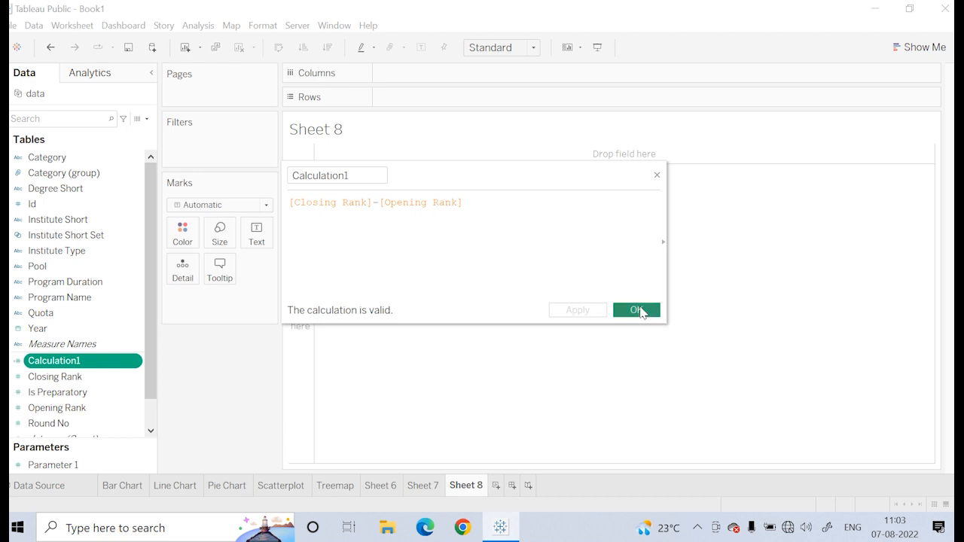
- Confirm the calculated field and chart the average of Calculation1 in columns against Institute Short in rows
click(638, 310)
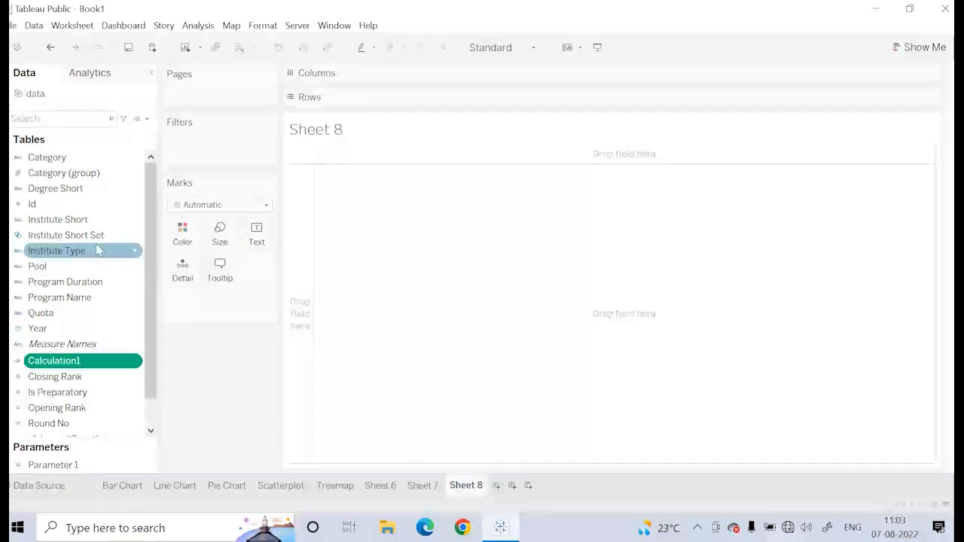
drag(84, 220, 426, 113)
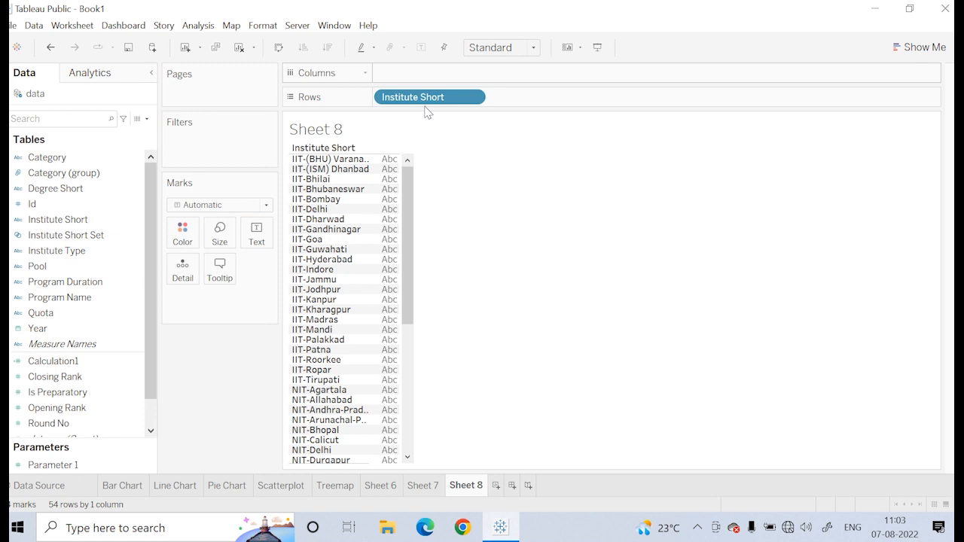
click(98, 362)
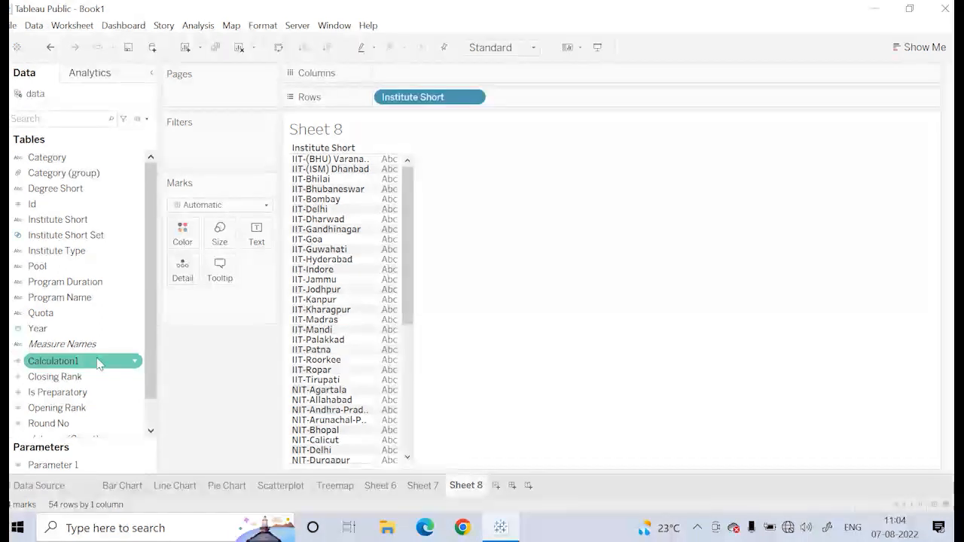
click(97, 362)
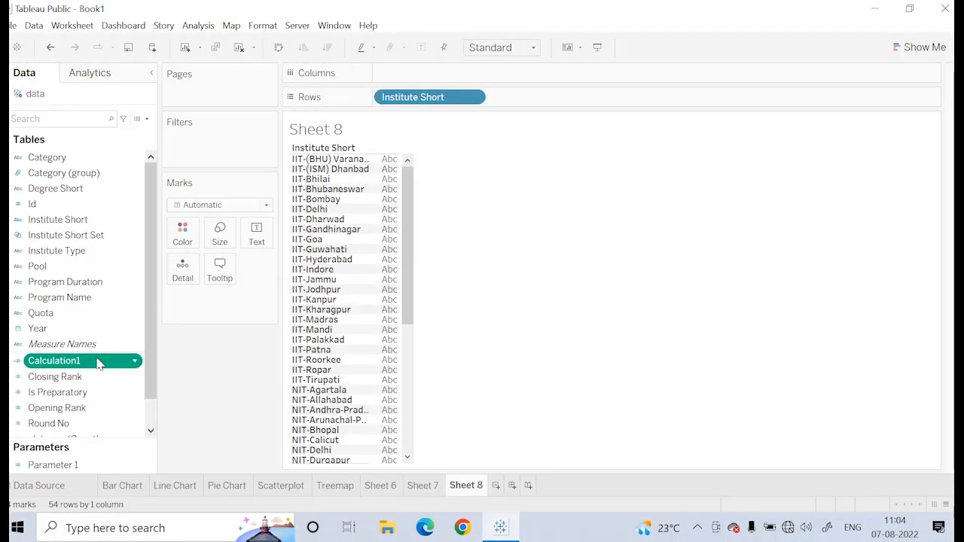
click(98, 363)
key(Return)
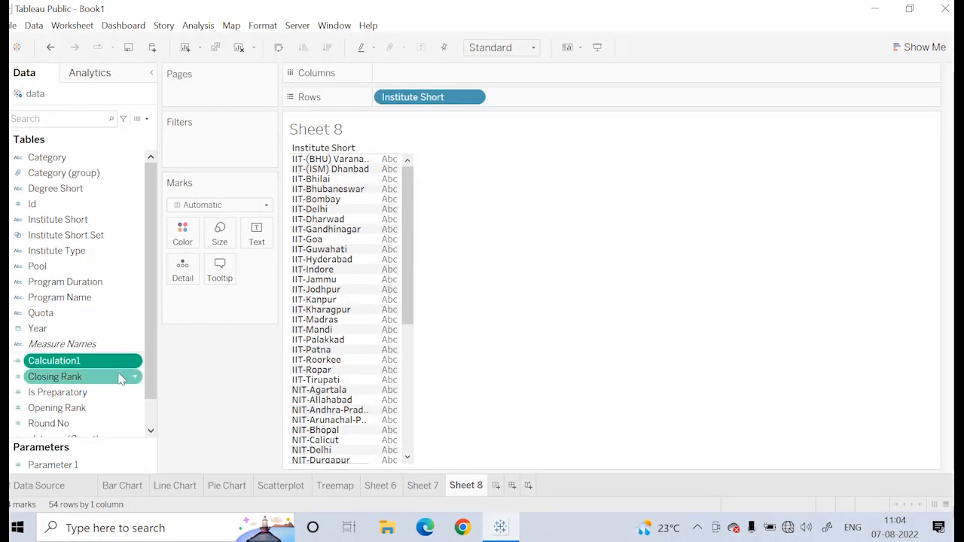
drag(106, 362, 450, 68)
click(471, 73)
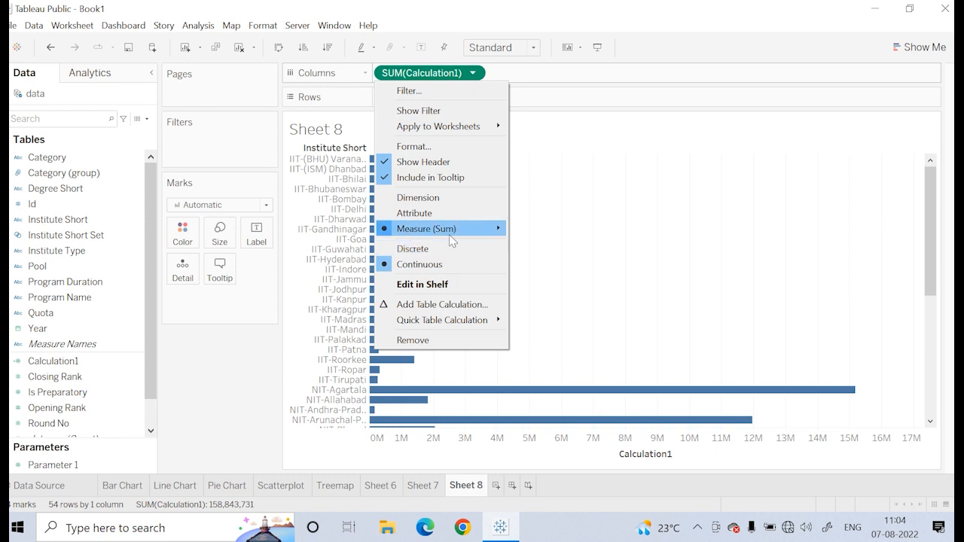
mouse_move(451, 230)
click(553, 245)
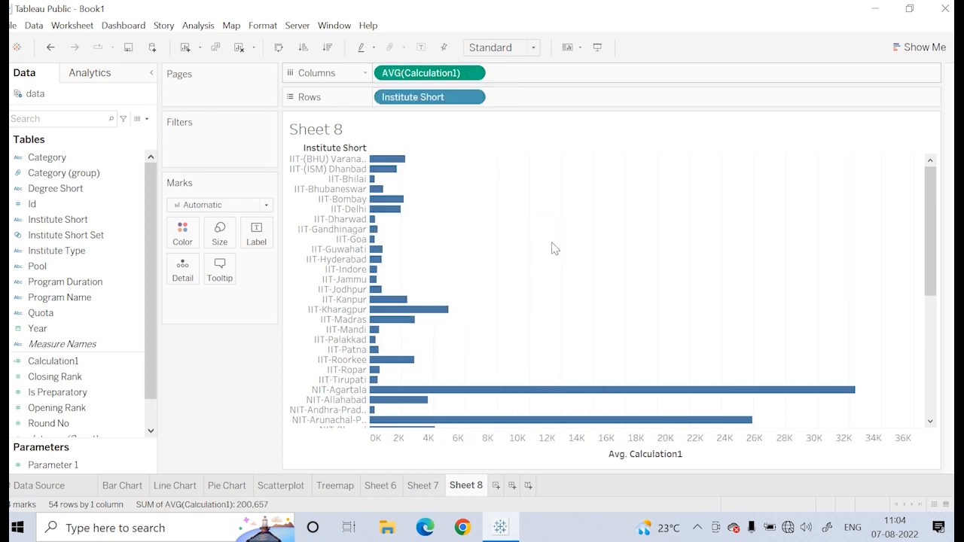
- Sort the institutes in descending order of average Calculation1 and review the differences from largest to smallest
click(329, 48)
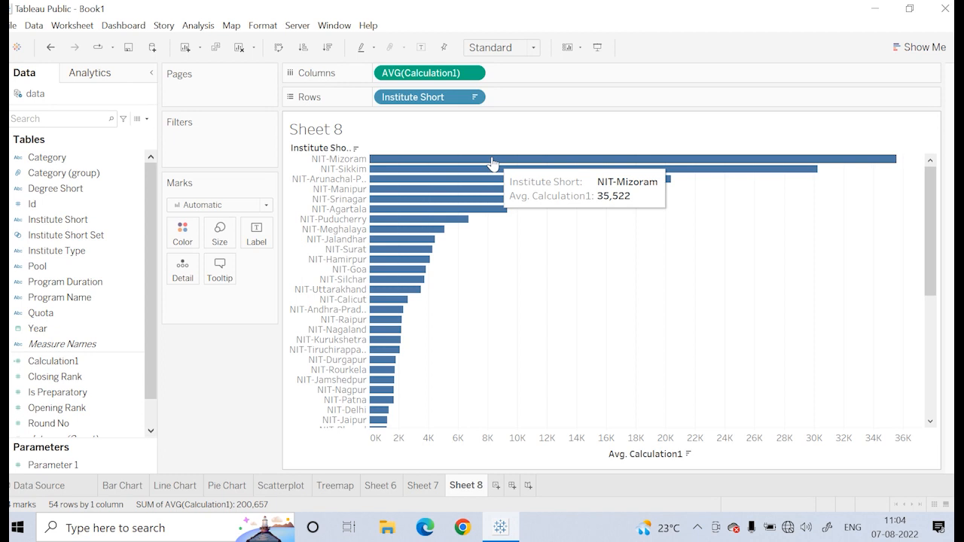
scroll(477, 403, down, 5)
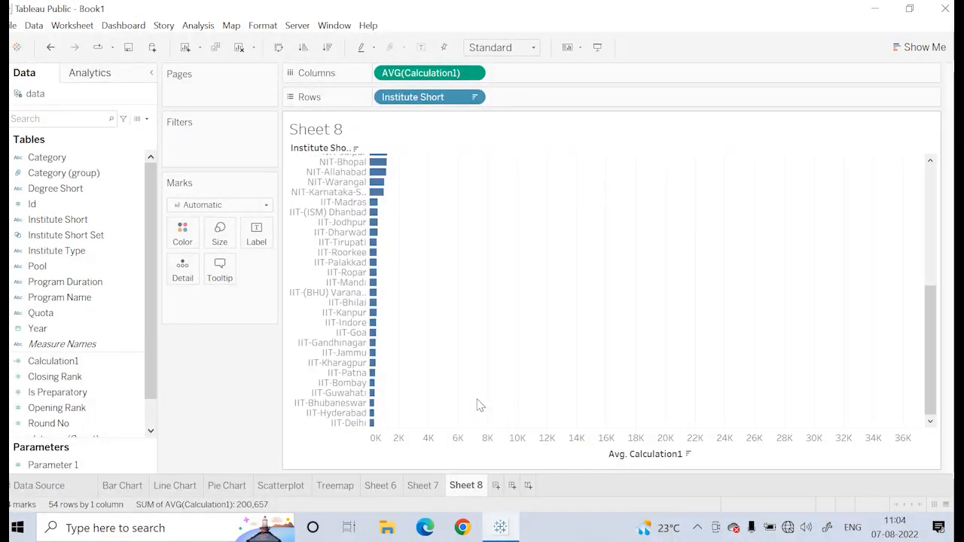
mouse_move(372, 431)
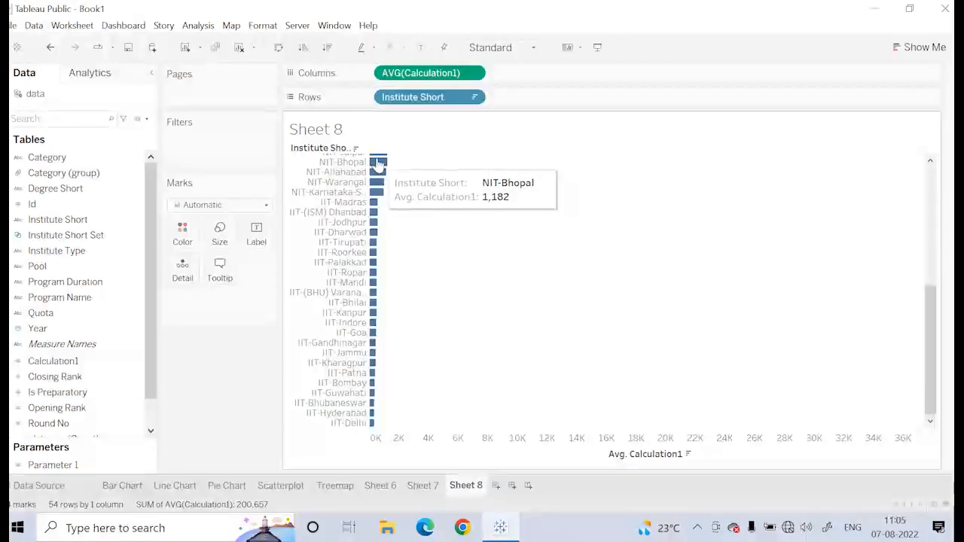
click(930, 194)
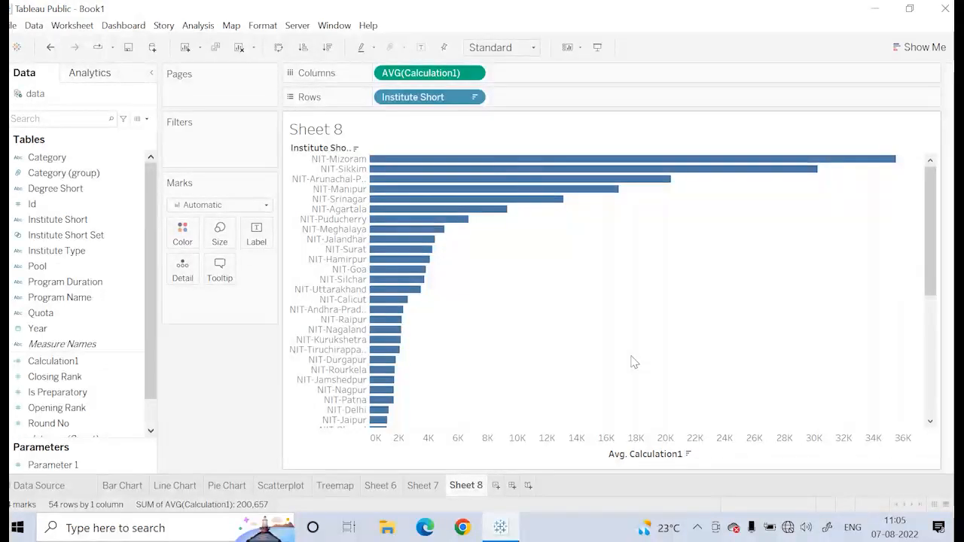
- Create a new dashboard and set its size to Automatic
click(512, 485)
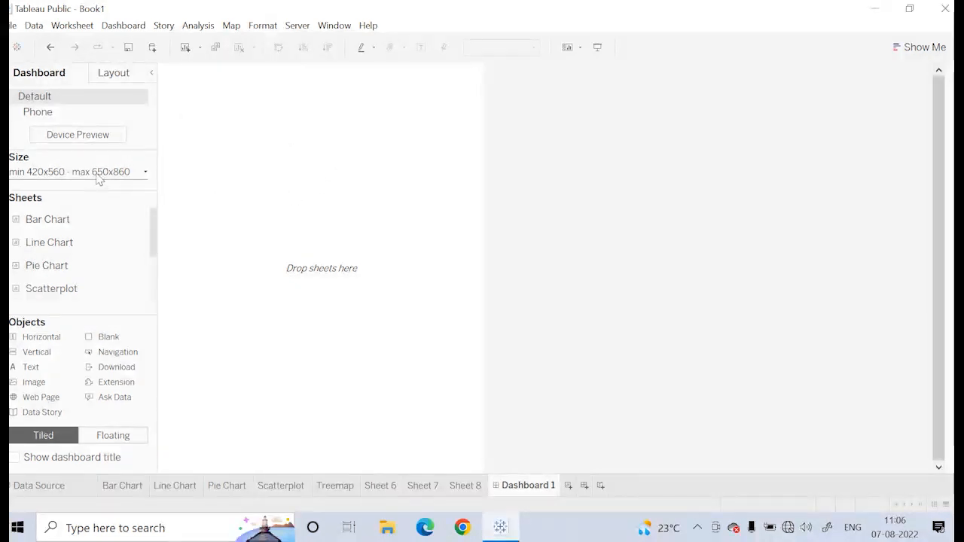
click(146, 174)
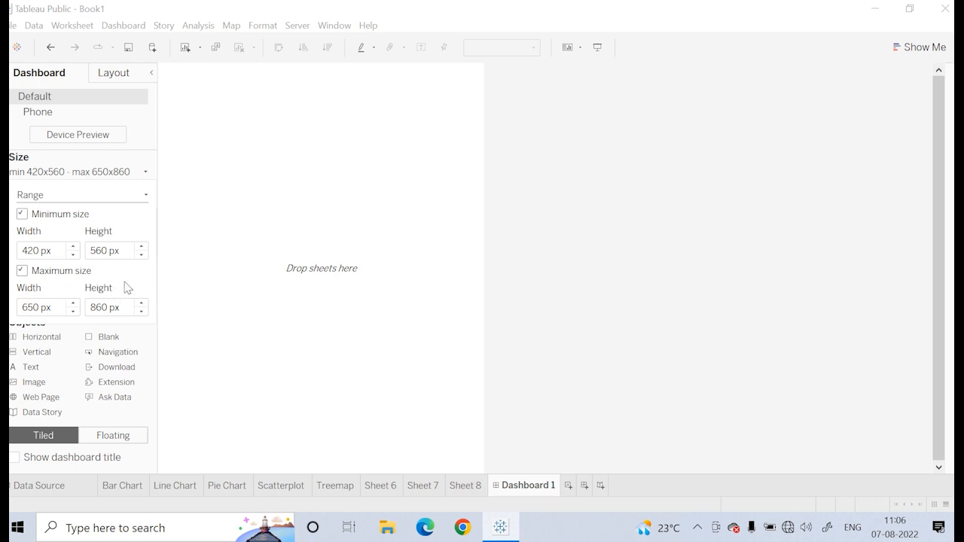
click(146, 173)
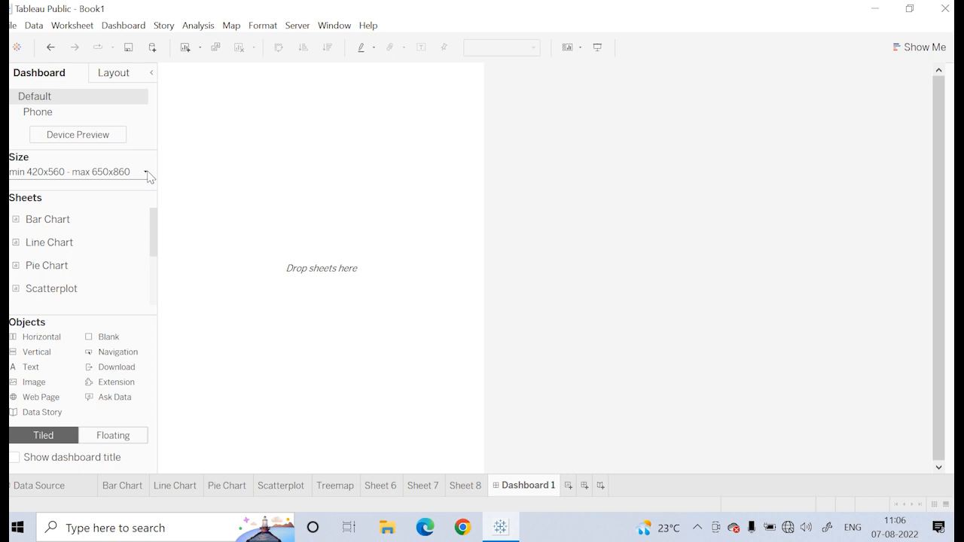
click(147, 174)
click(146, 197)
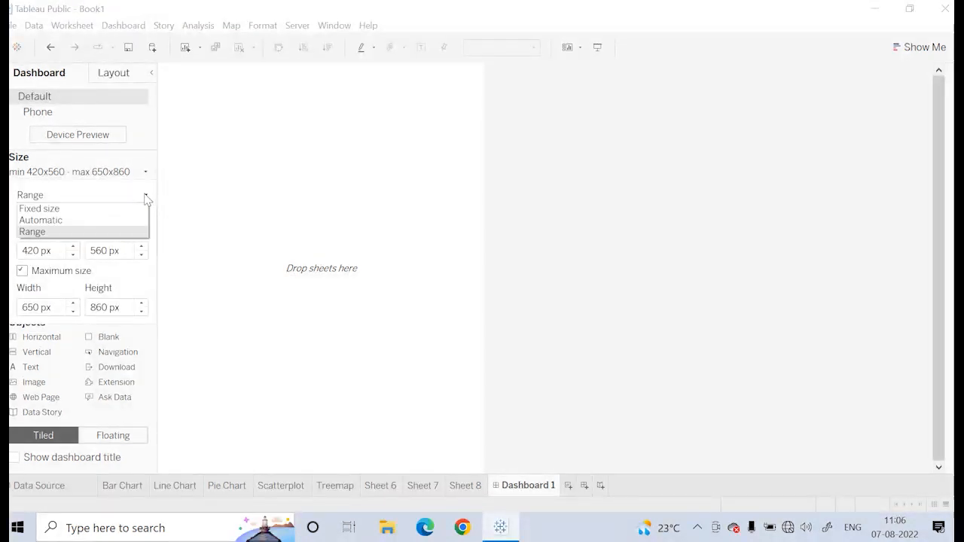
click(90, 219)
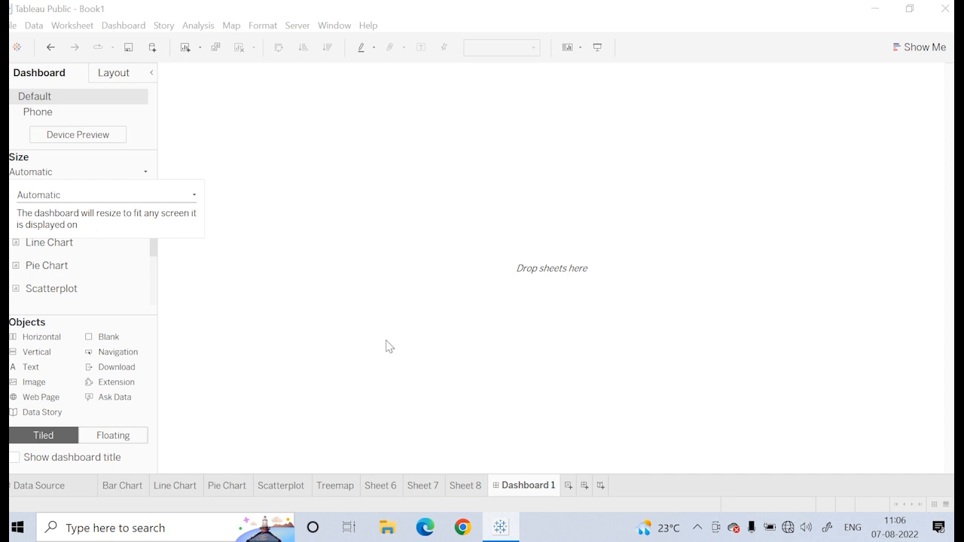
click(442, 297)
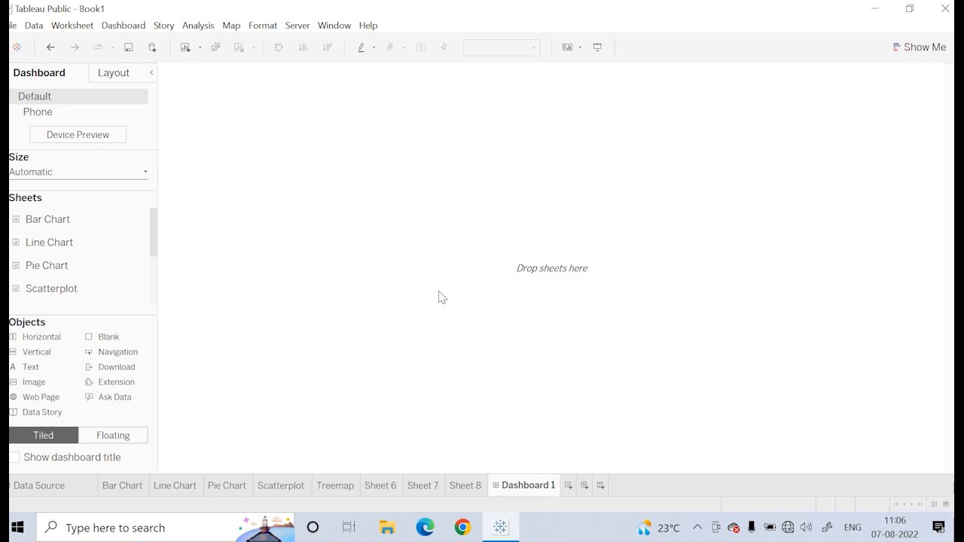
- Tile the Bar Chart, Line Chart, Pie Chart and Scatterplot sheets on the dashboard, and clear the layout
mouse_move(60, 228)
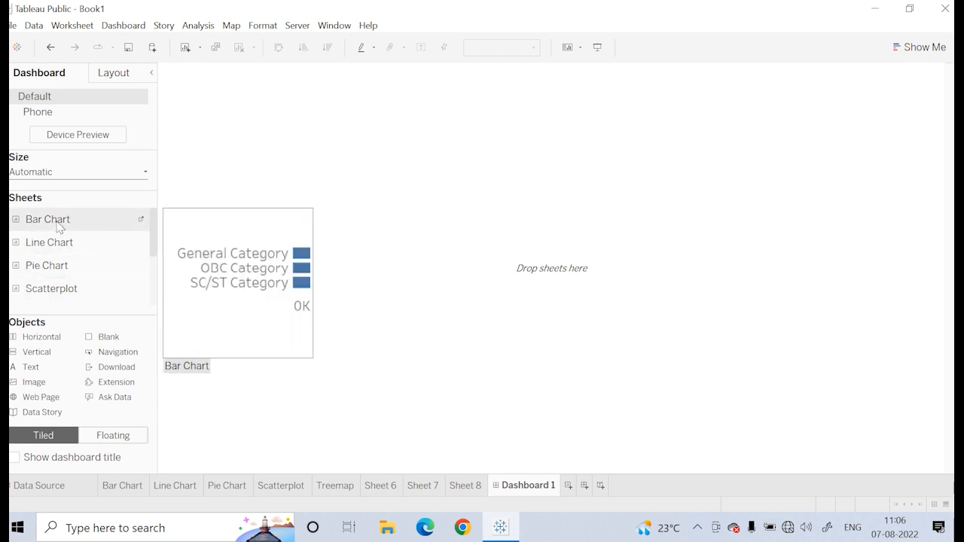
drag(59, 226, 319, 227)
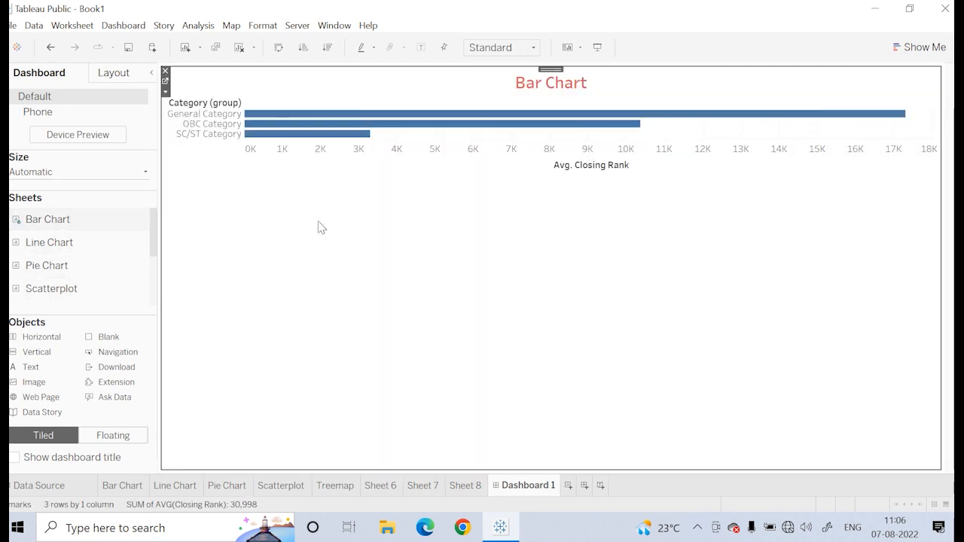
mouse_move(49, 241)
mouse_down()
mouse_move(280, 269)
mouse_move(318, 256)
mouse_up()
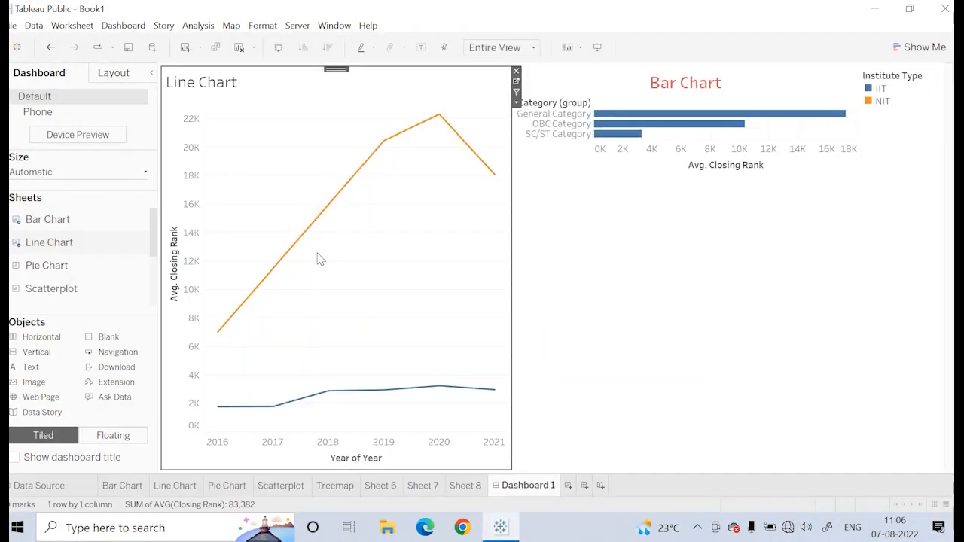
mouse_move(52, 265)
mouse_down()
mouse_move(326, 317)
mouse_move(620, 324)
mouse_up()
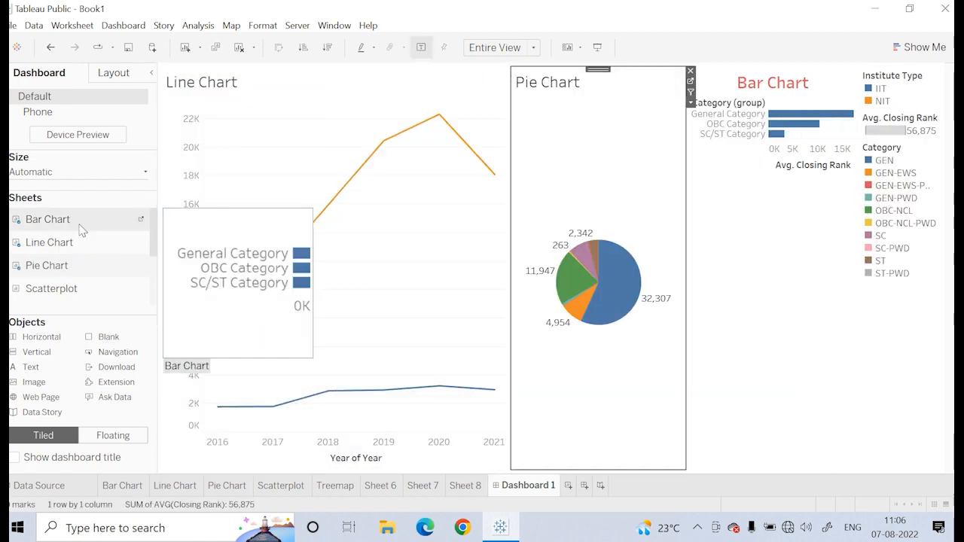
mouse_move(63, 295)
mouse_down()
mouse_move(394, 301)
mouse_move(846, 373)
mouse_move(896, 392)
mouse_move(790, 409)
mouse_up()
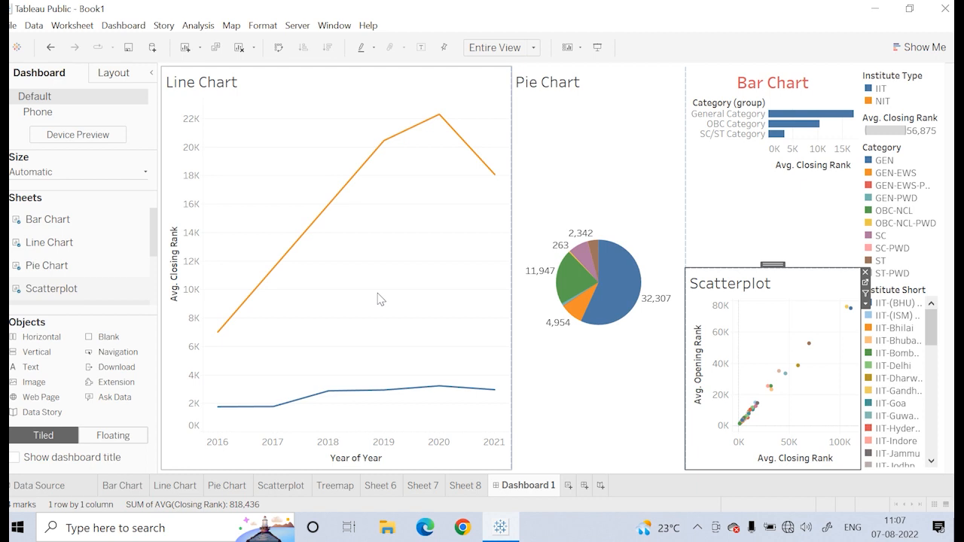
click(240, 47)
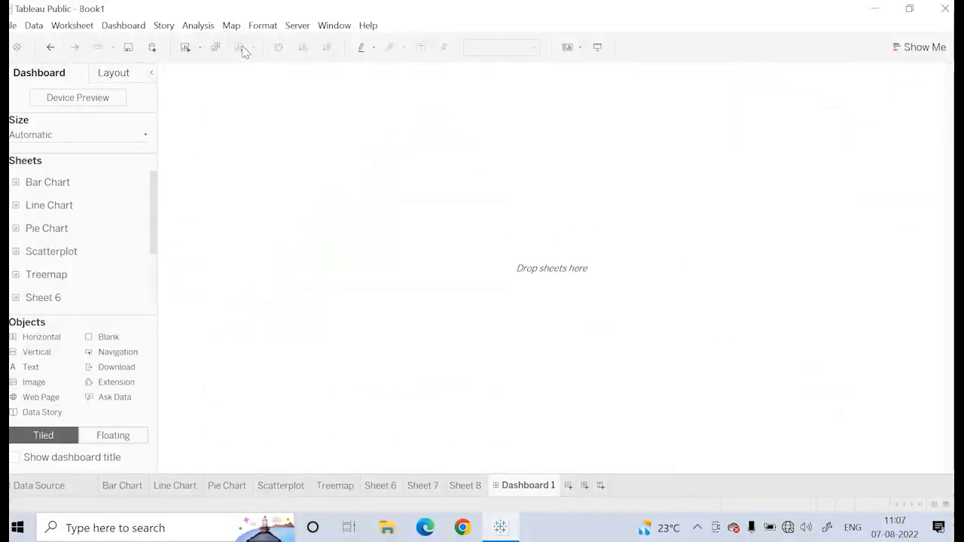
- Place the Bar Chart on the dashboard as a floating object, reposition it higher, and clear the dashboard
click(107, 437)
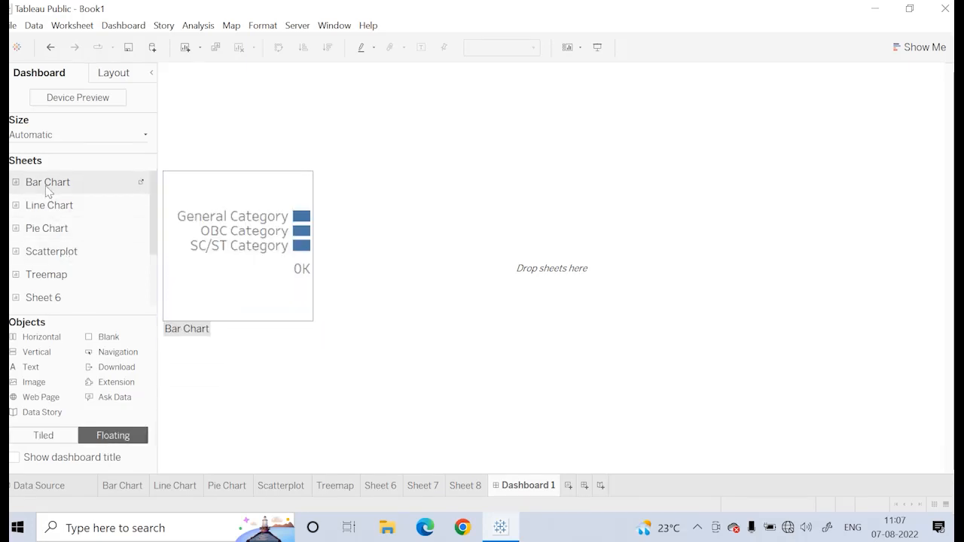
drag(47, 189, 266, 223)
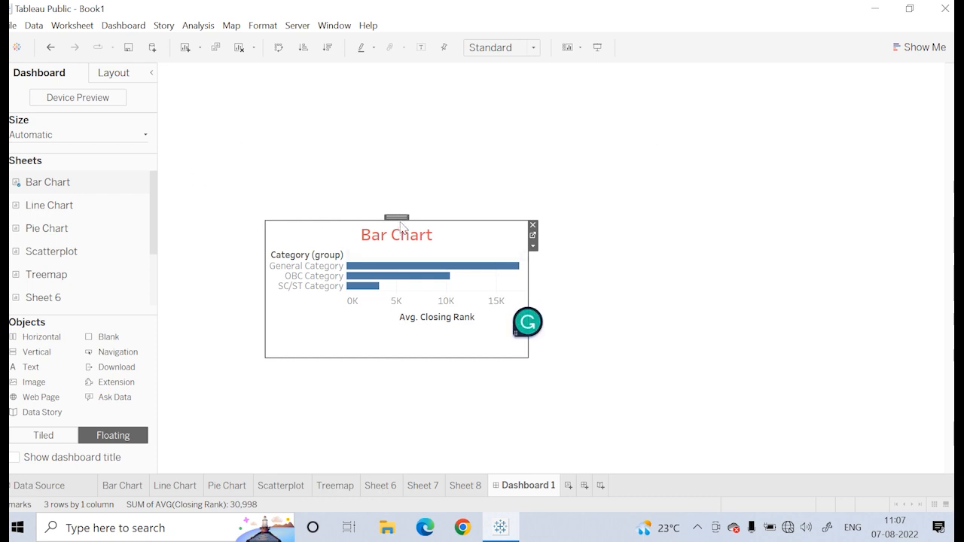
drag(396, 216, 439, 146)
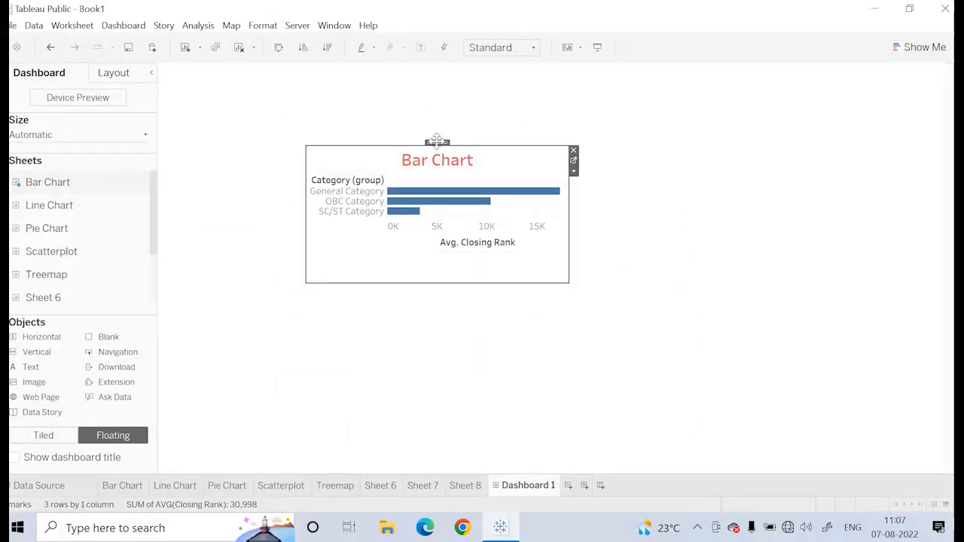
click(238, 47)
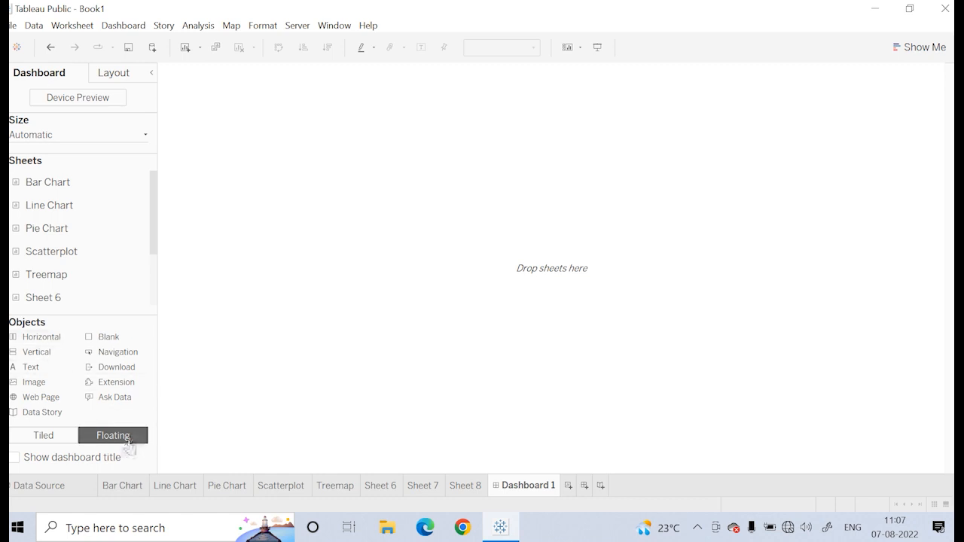
- Add a floating horizontal container to the dashboard and enlarge it in height and width
drag(55, 343, 257, 128)
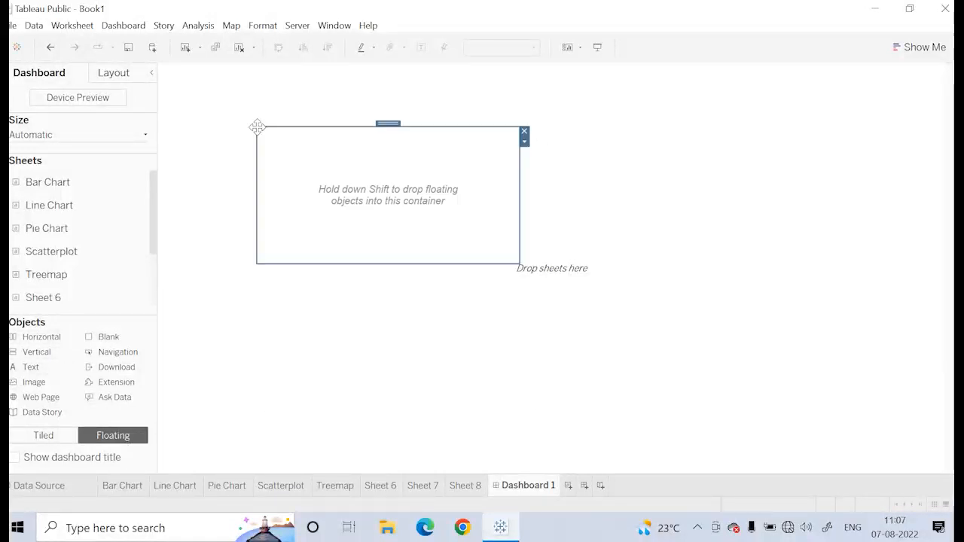
drag(376, 263, 392, 388)
drag(518, 312, 628, 310)
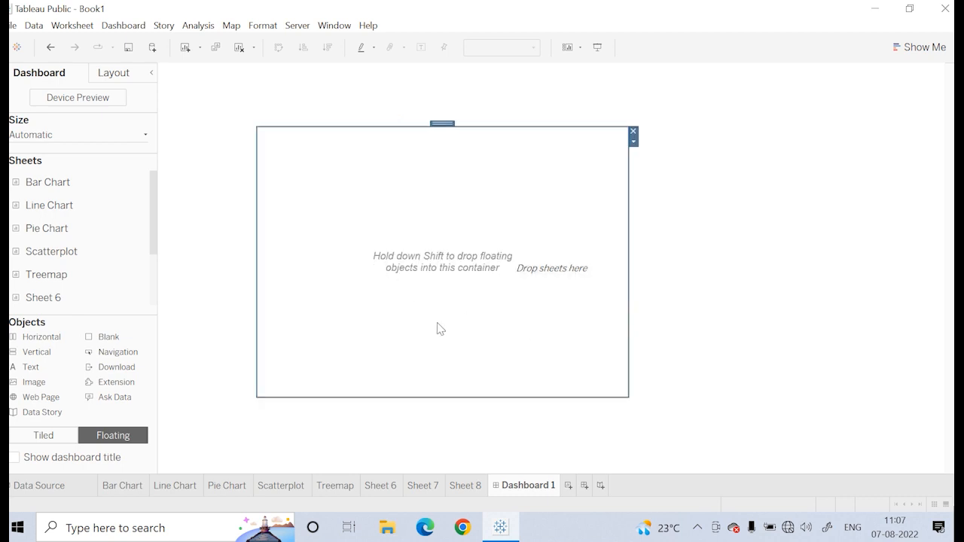
- Tile the Bar Chart, Line Chart and Scatterplot side by side inside the horizontal container, and clear the dashboard
mouse_move(21, 181)
drag(26, 183, 304, 191)
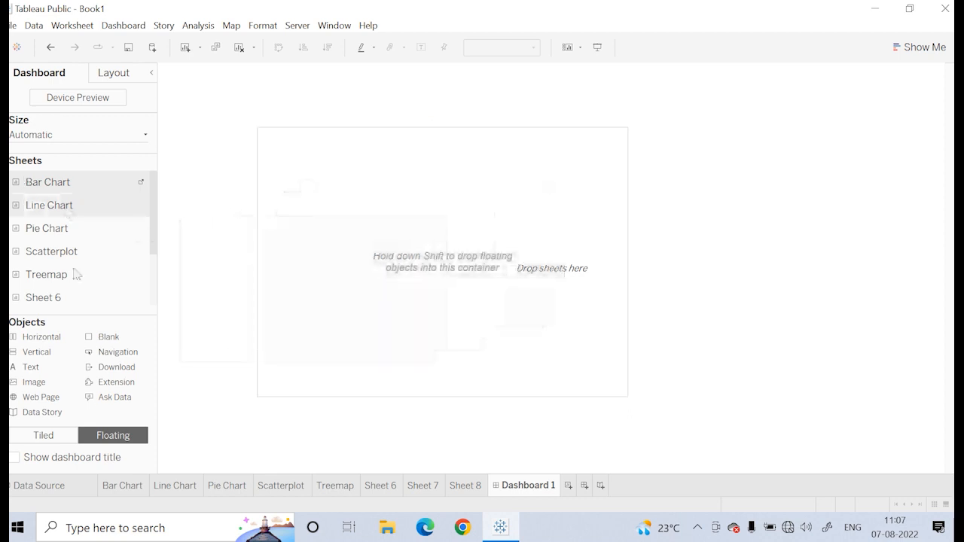
click(45, 437)
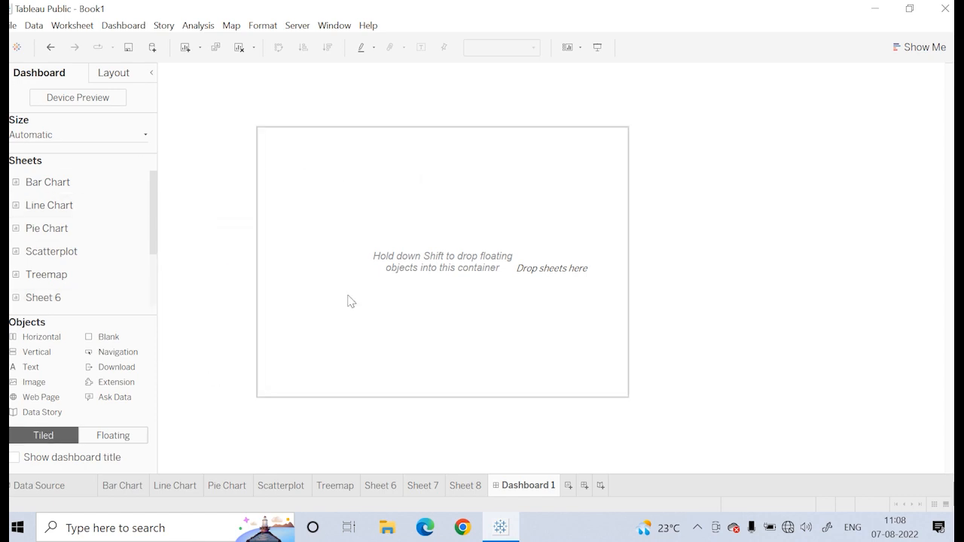
mouse_move(66, 190)
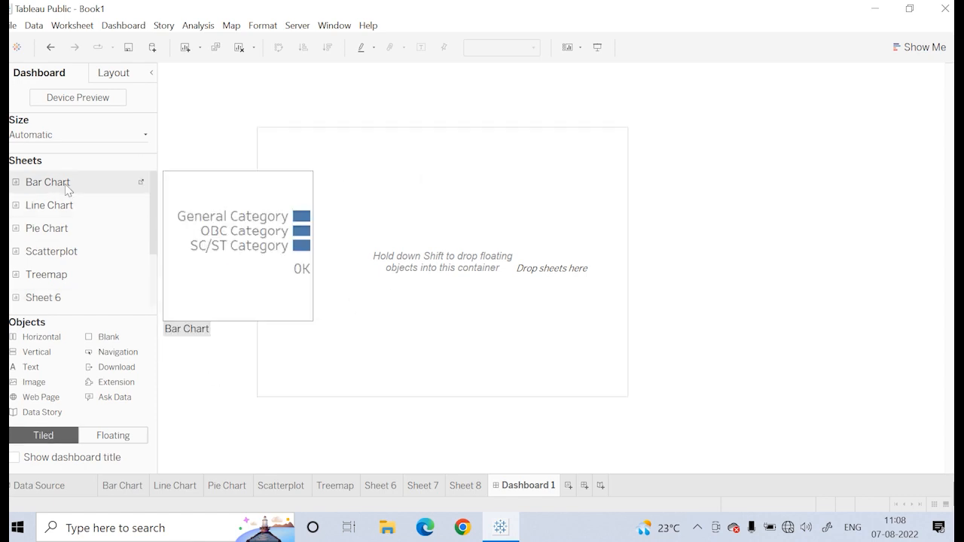
drag(65, 184, 308, 219)
mouse_move(59, 208)
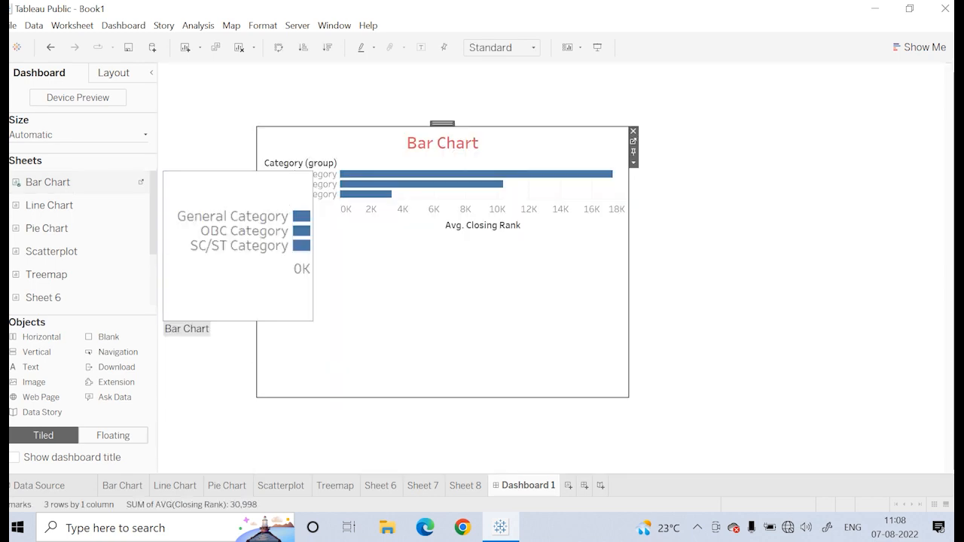
drag(58, 211, 550, 273)
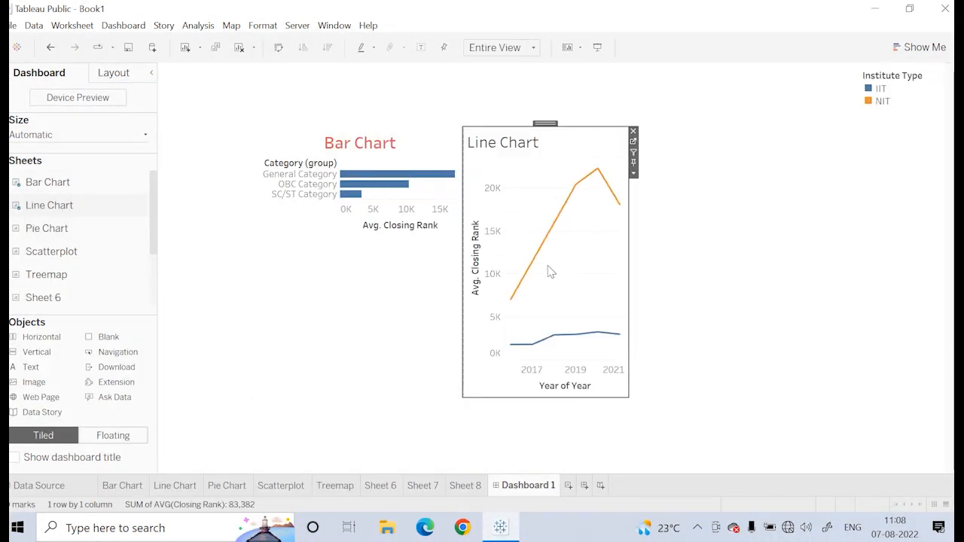
drag(53, 251, 354, 294)
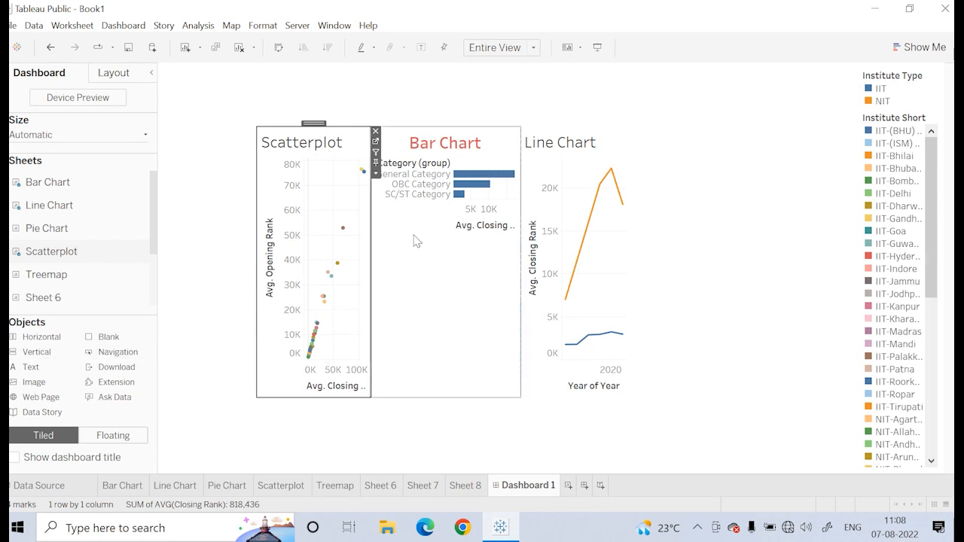
mouse_move(331, 302)
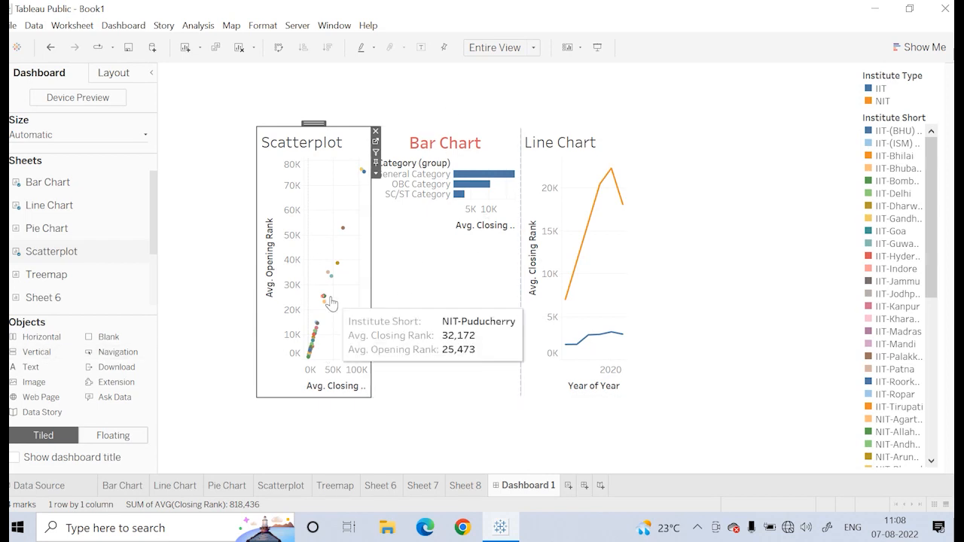
click(241, 47)
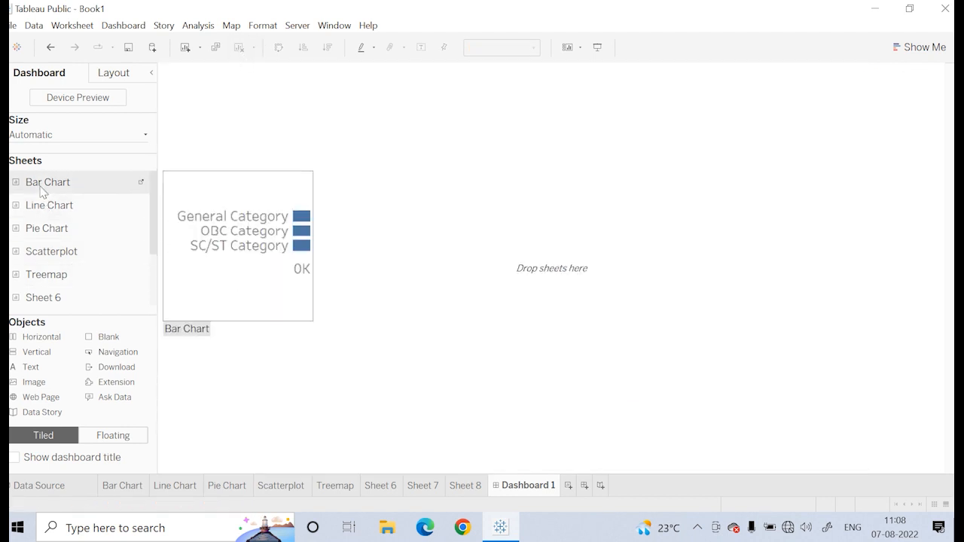
- Tile the Bar Chart and Scatterplot in the dashboard's upper row and the Line Chart and Pie Chart in its lower row
drag(43, 190, 359, 248)
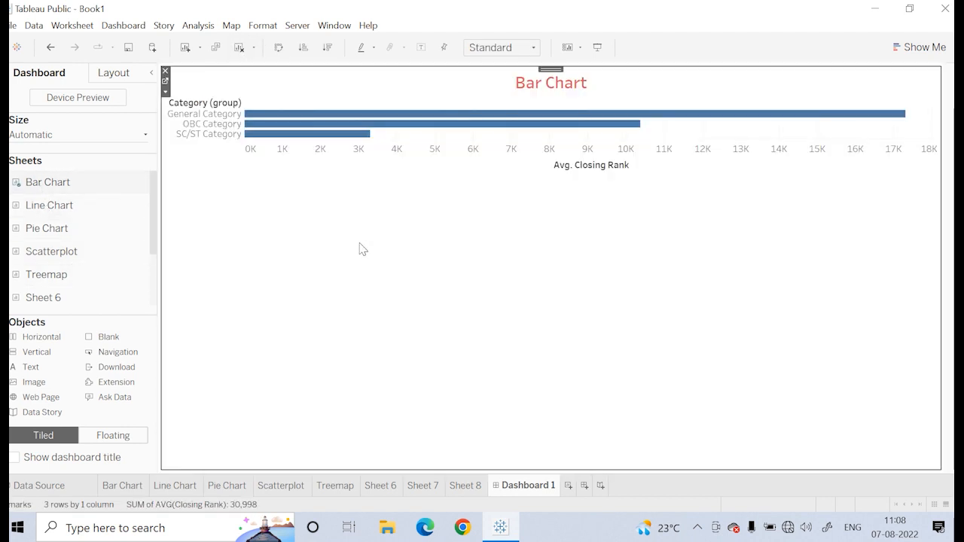
mouse_move(51, 206)
mouse_down()
mouse_move(409, 319)
mouse_move(591, 390)
mouse_up()
mouse_move(60, 251)
mouse_down()
mouse_move(259, 246)
mouse_move(695, 149)
mouse_up()
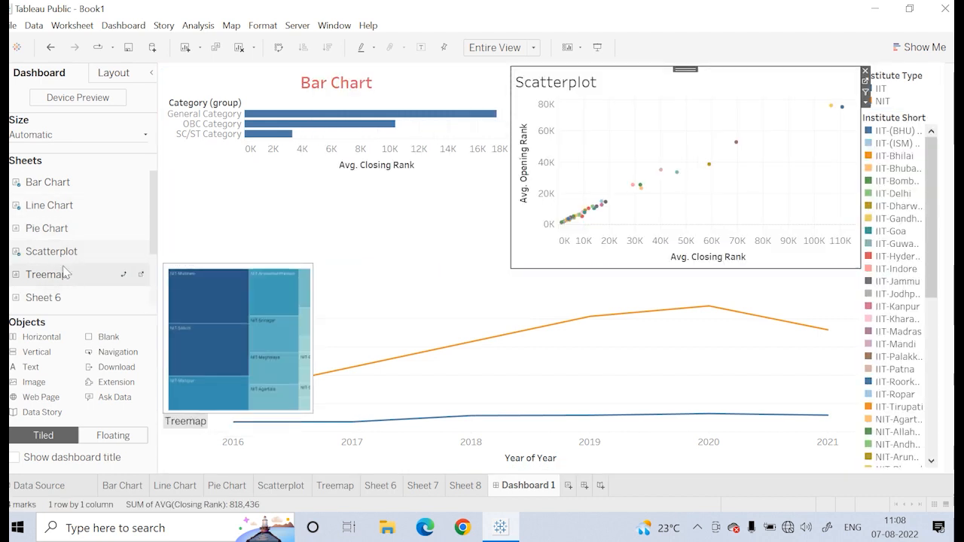
drag(74, 229, 604, 377)
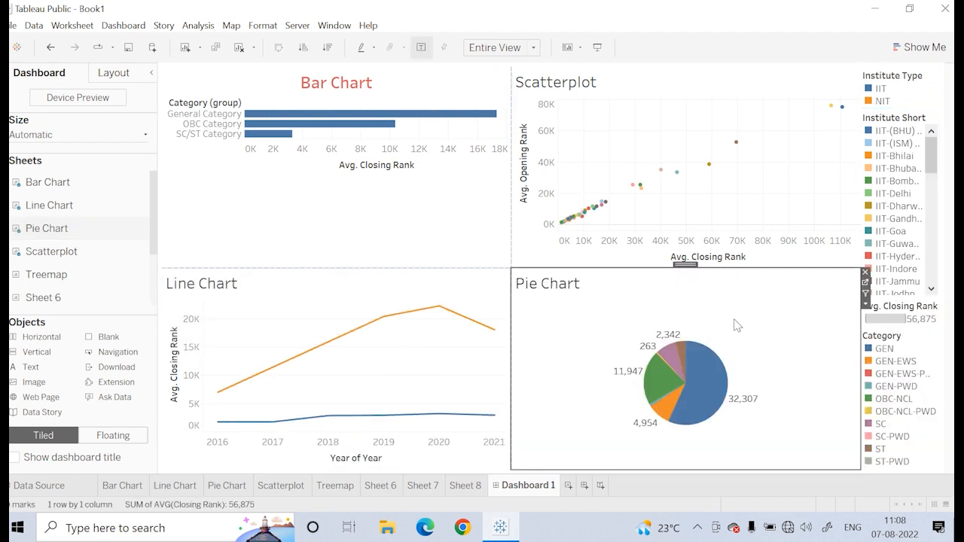